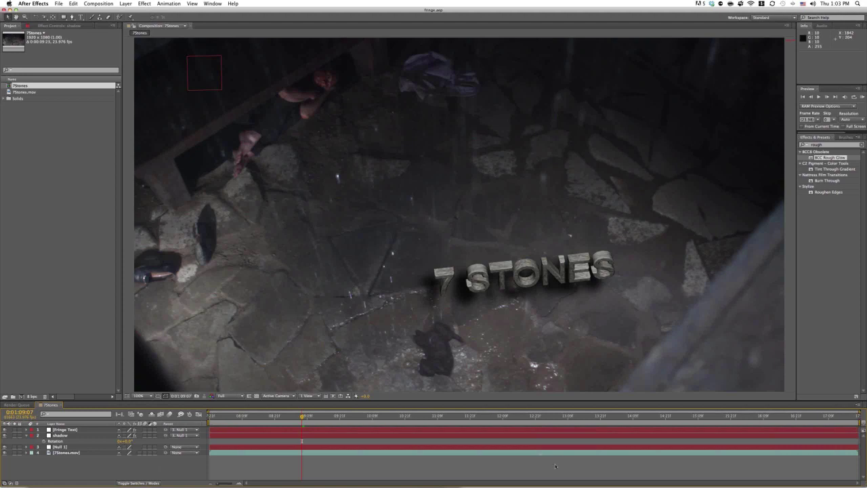
# Step: Switch to QuickTime Player, play the 7Stones-FringeStyle.mp4 movie, and bring TRON.mov forward for viewing
pyautogui.moveTo(698, 474)
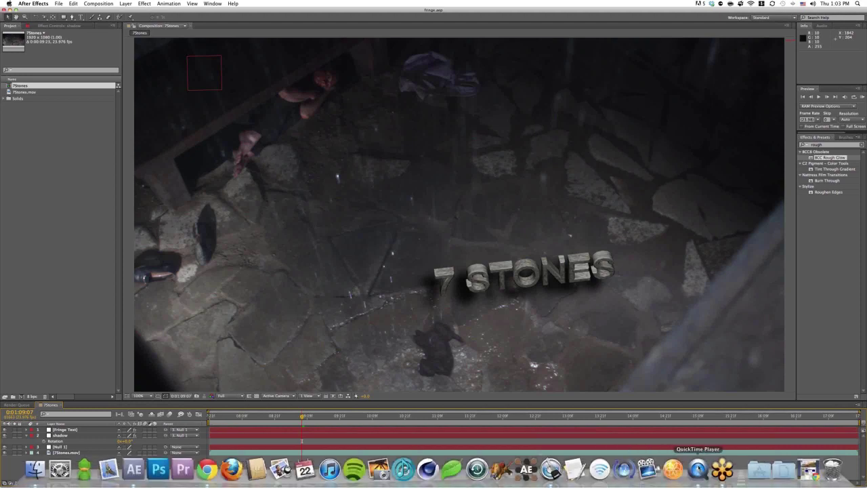
pyautogui.click(699, 470)
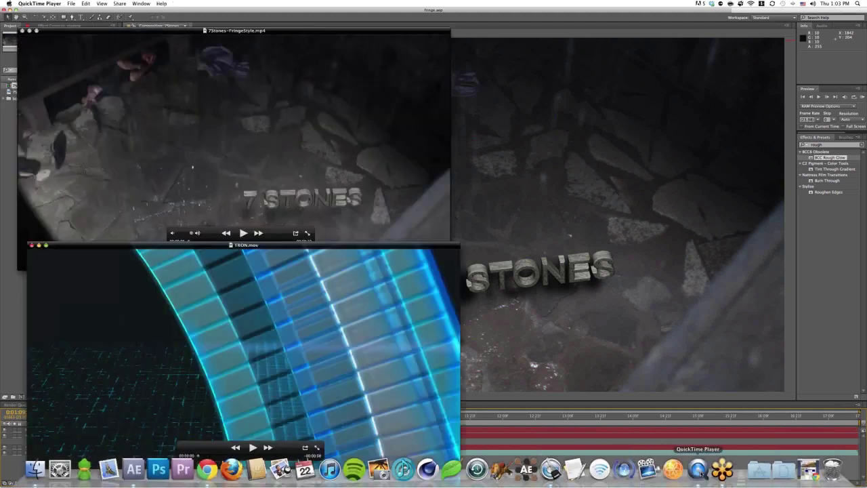
pyautogui.moveTo(294, 32); pyautogui.dragTo(426, 145)
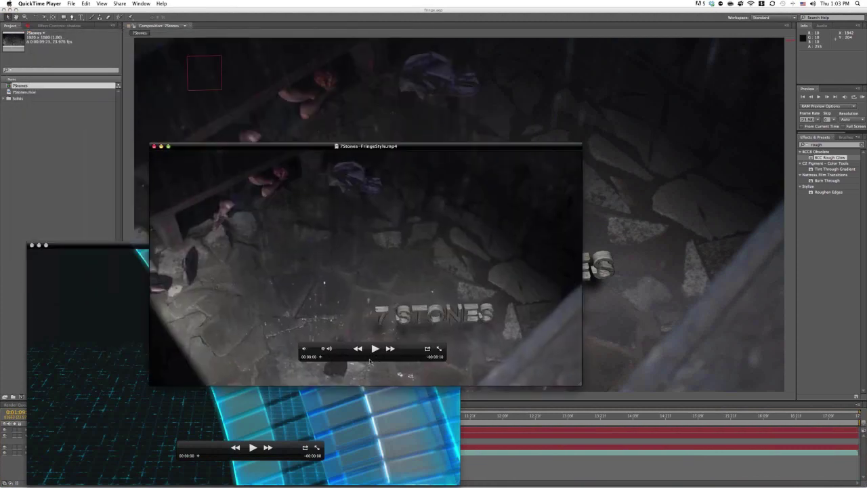
pyautogui.click(374, 349)
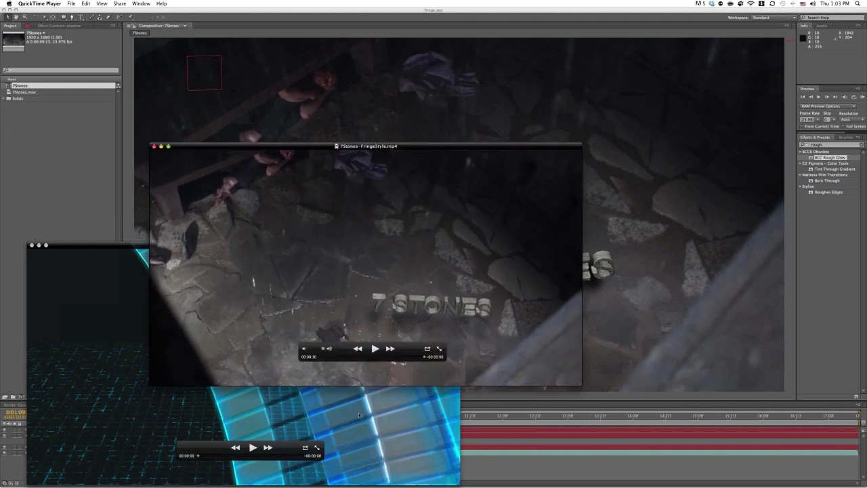
pyautogui.click(127, 286)
pyautogui.moveTo(155, 245); pyautogui.dragTo(321, 99)
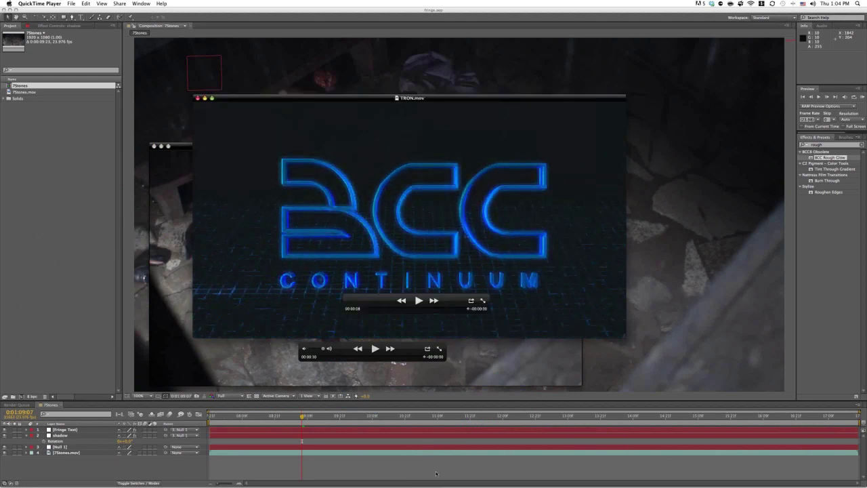
# Step: Switch to Chrome and skim the FRINGE Titles video on YouTube as a reference for floating 3D text
pyautogui.moveTo(447, 483)
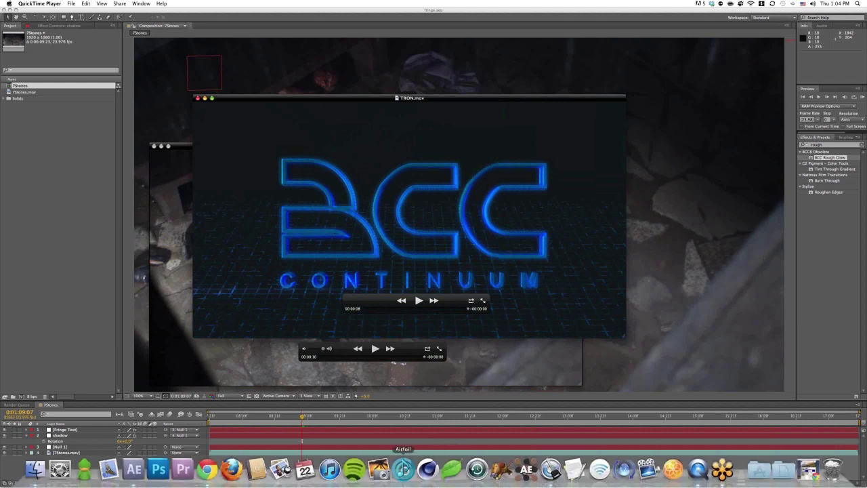
pyautogui.click(208, 470)
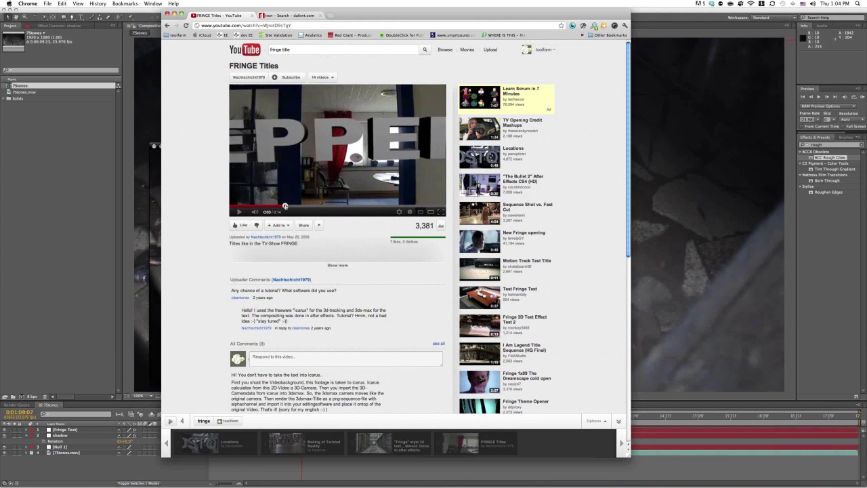
pyautogui.moveTo(282, 206); pyautogui.dragTo(373, 207)
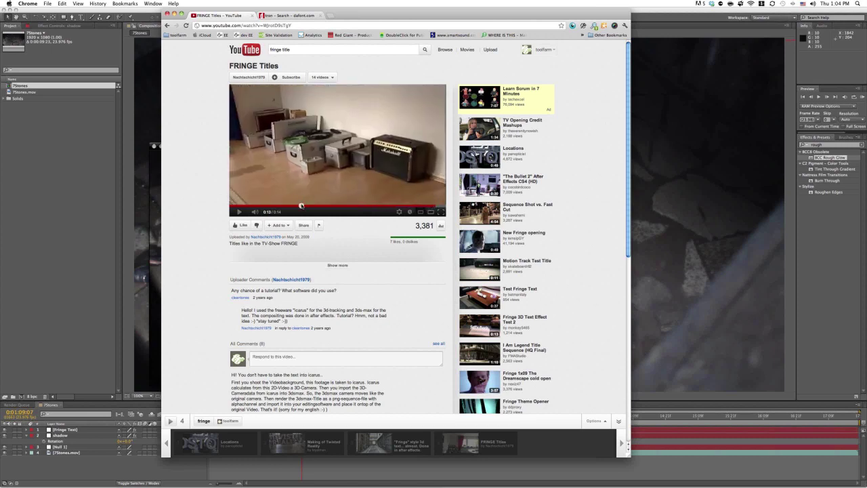
pyautogui.click(279, 205)
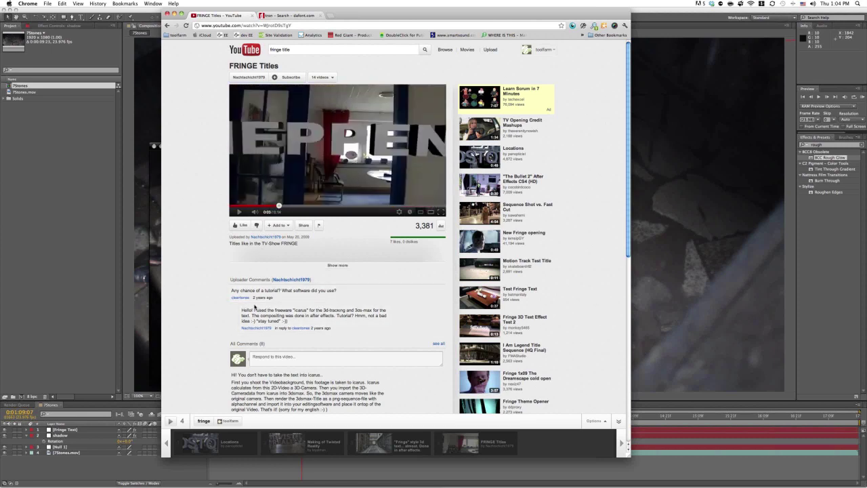
pyautogui.click(631, 195)
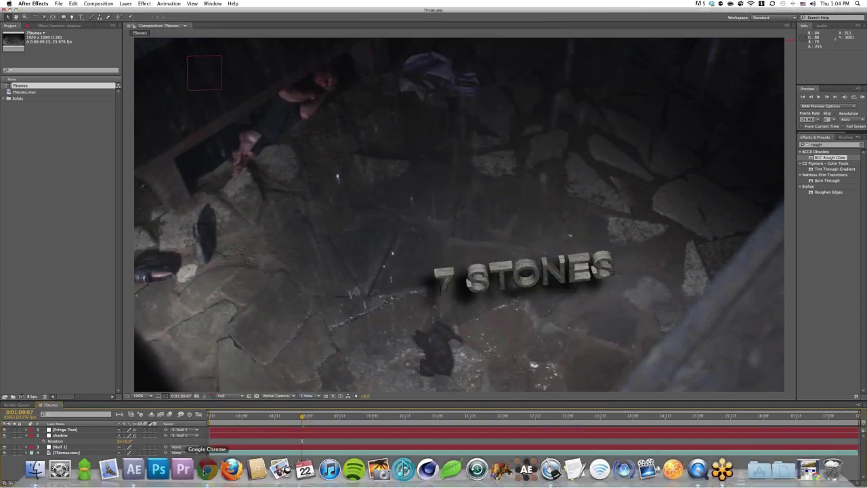
# Step: View the other reference clips in the fringe playlist, including Making of Twisted Reality and Locations, and return to After Effects
pyautogui.click(206, 468)
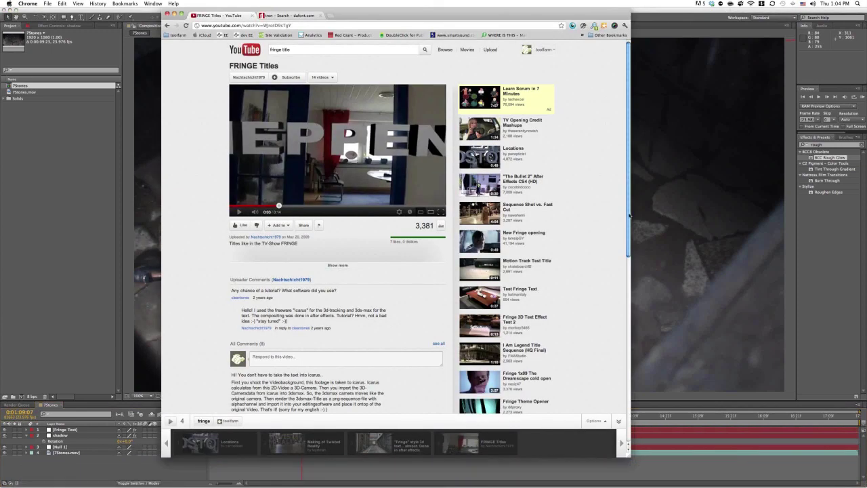
pyautogui.moveTo(630, 215); pyautogui.dragTo(626, 239)
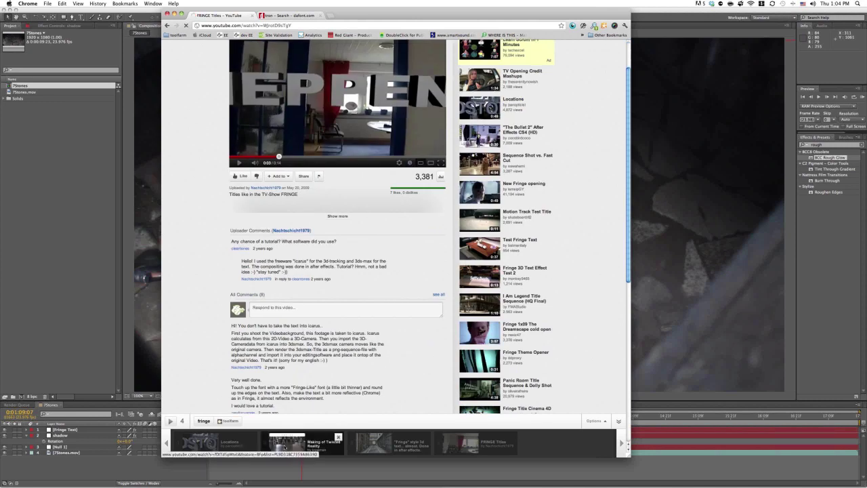
pyautogui.click(288, 448)
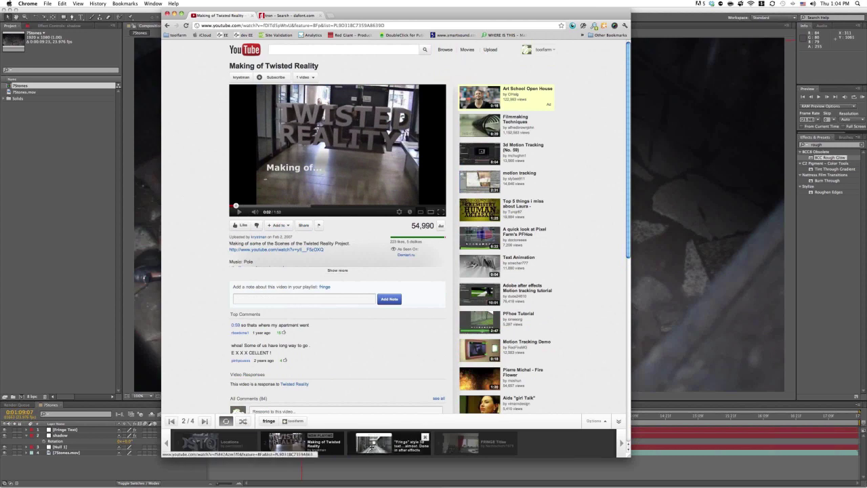
pyautogui.click(372, 446)
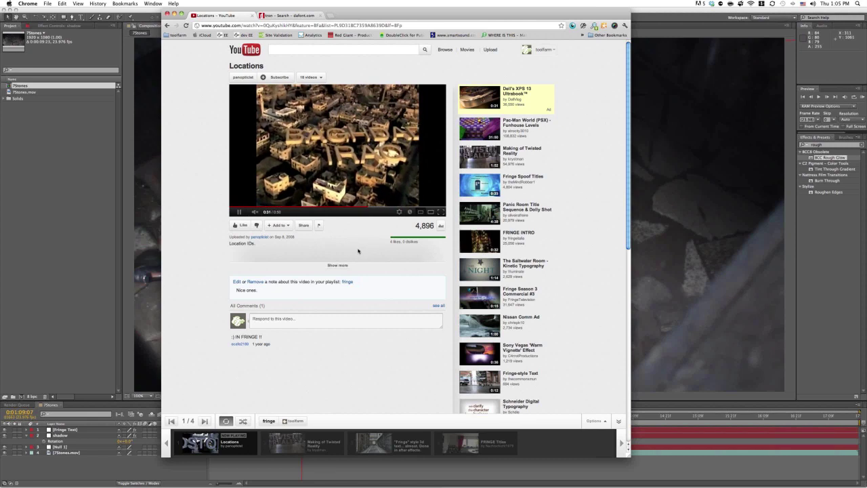
pyautogui.click(239, 212)
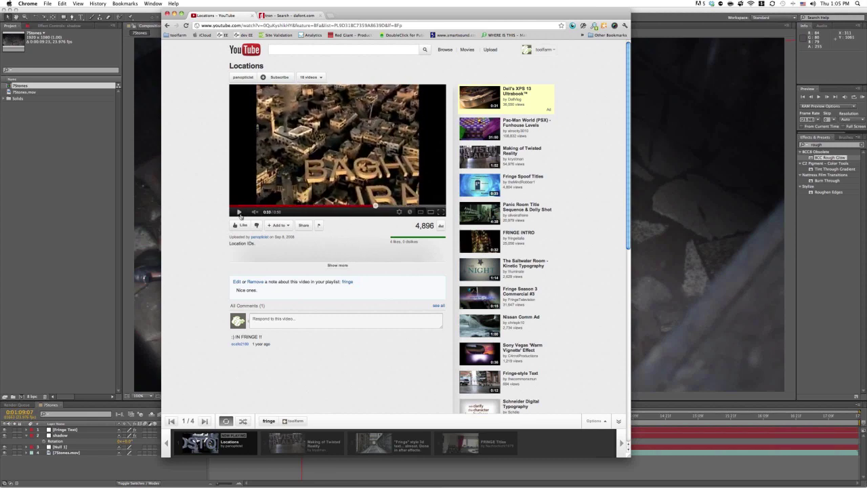
pyautogui.press('super+h')
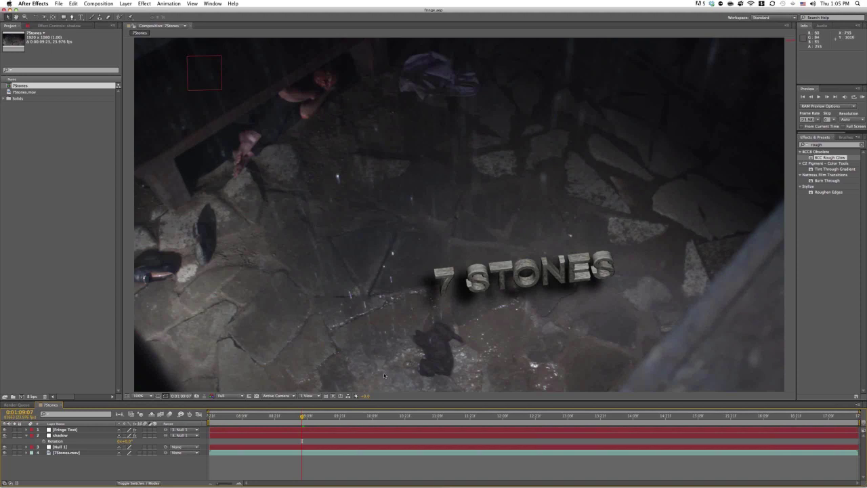
# Step: Scrub through the 7Stones composition to examine how the 3D title follows the camera movement
pyautogui.click(355, 416)
pyautogui.click(546, 416)
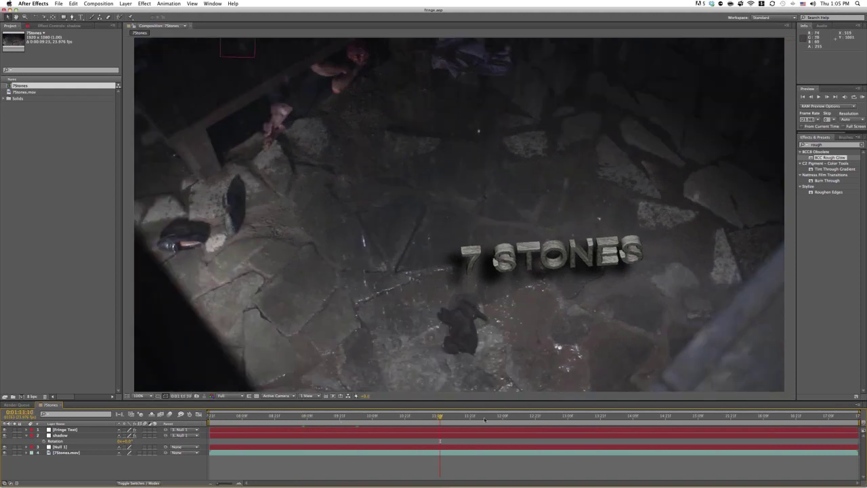
pyautogui.click(692, 416)
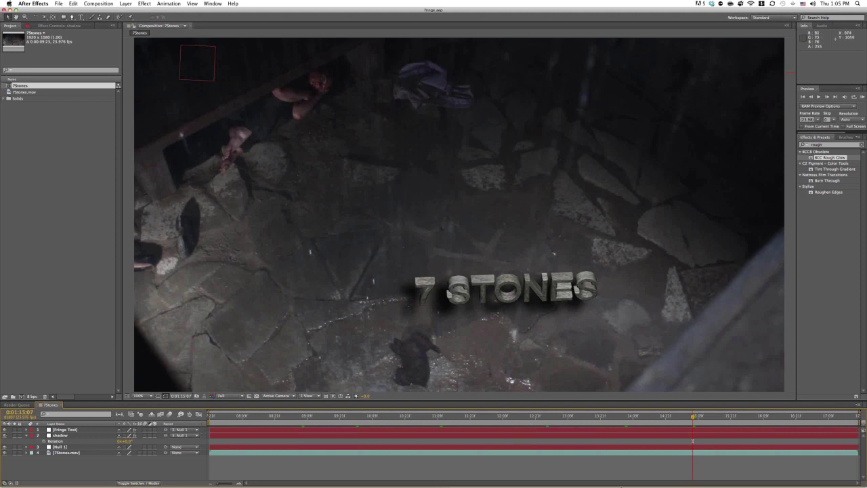
# Step: Switch to mocha AE and create a new project from the 7Stones.mov clip, overwriting the existing 7Stones project file
pyautogui.moveTo(631, 483)
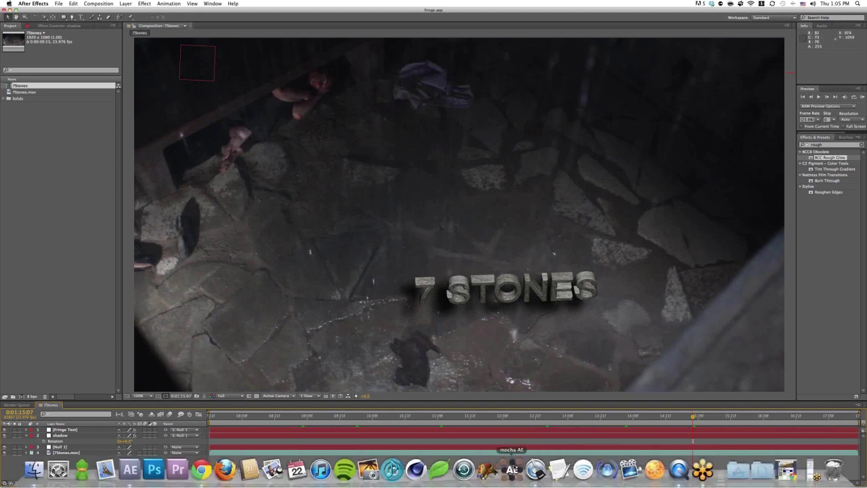
pyautogui.click(513, 469)
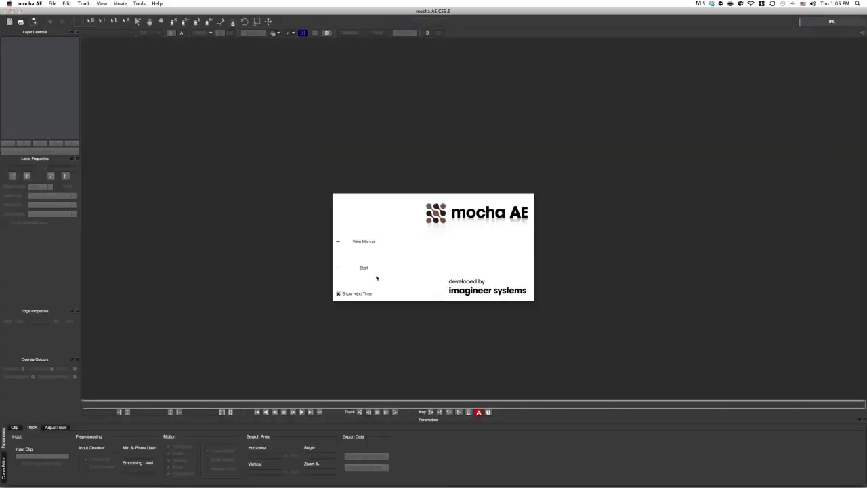
pyautogui.click(363, 268)
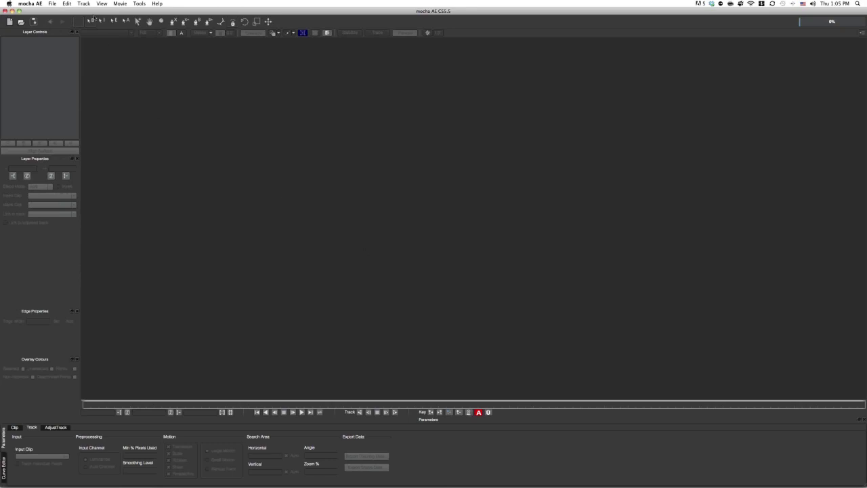
pyautogui.click(53, 4)
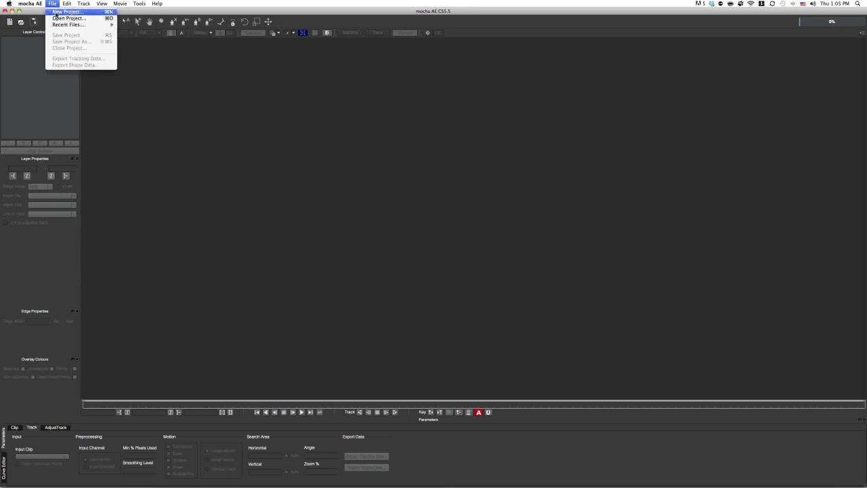
pyautogui.click(56, 12)
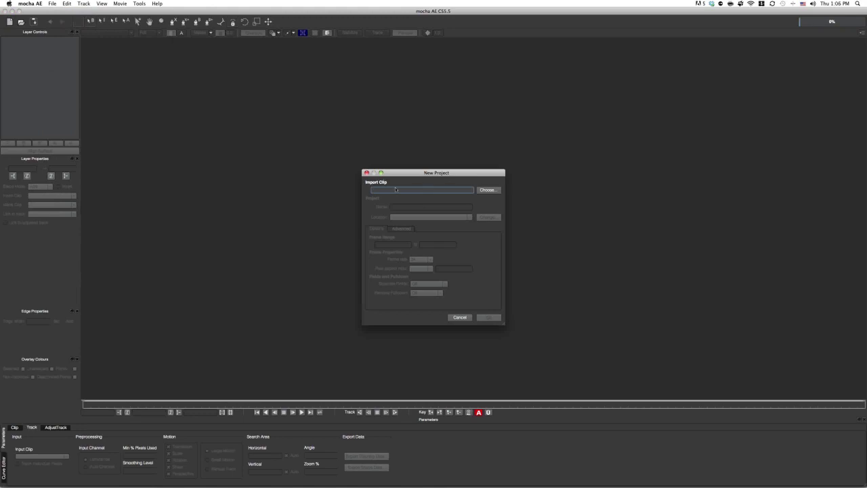
pyautogui.click(477, 191)
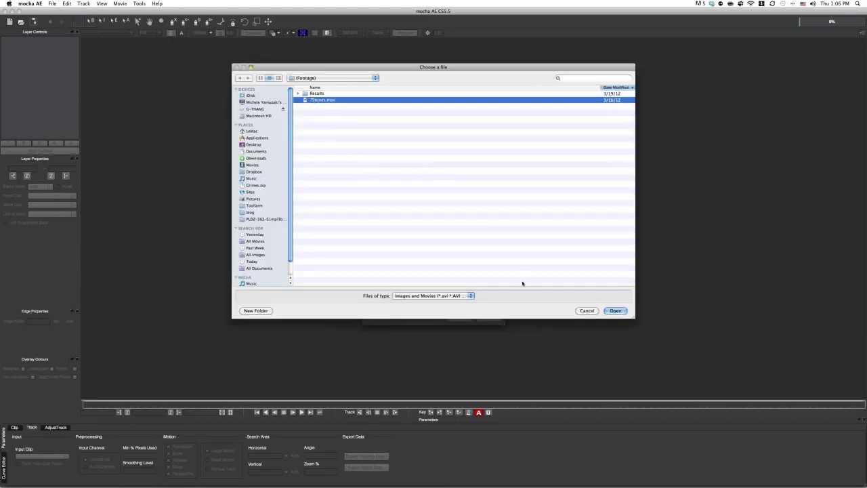
pyautogui.click(614, 311)
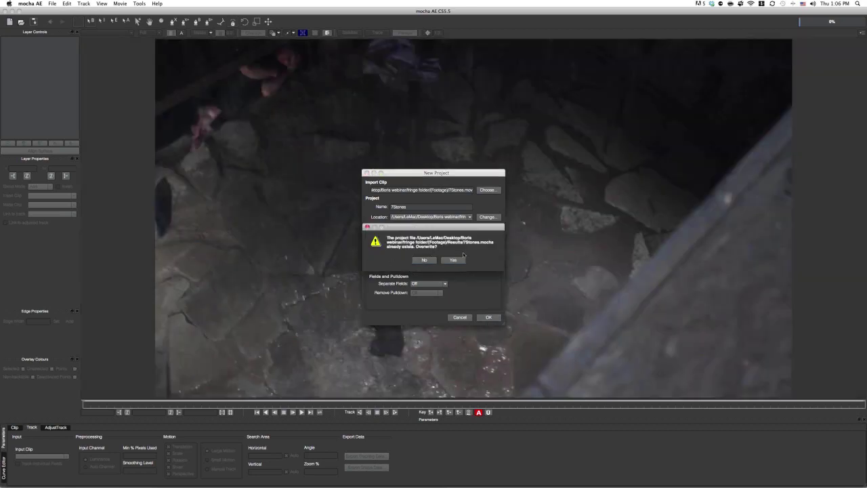
pyautogui.click(453, 259)
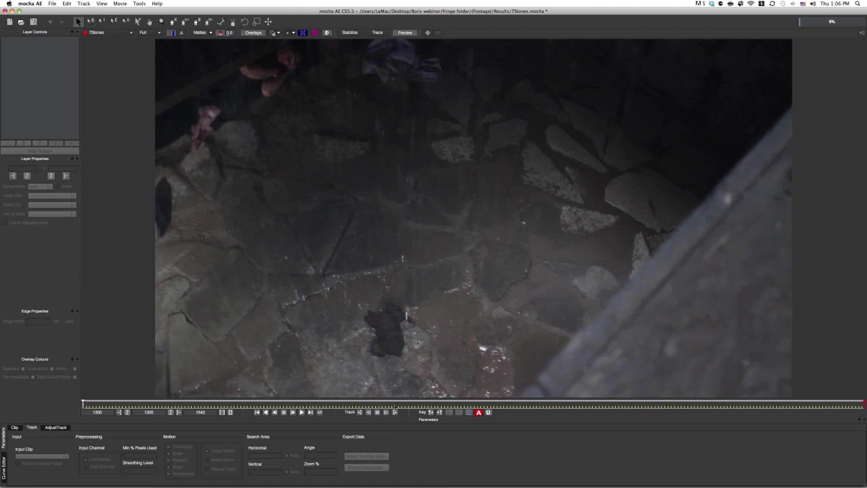
# Step: Scrub through the 7Stones clip to examine its camera movement and return to the first frame, 1305
pyautogui.click(401, 406)
pyautogui.moveTo(400, 406); pyautogui.dragTo(685, 405)
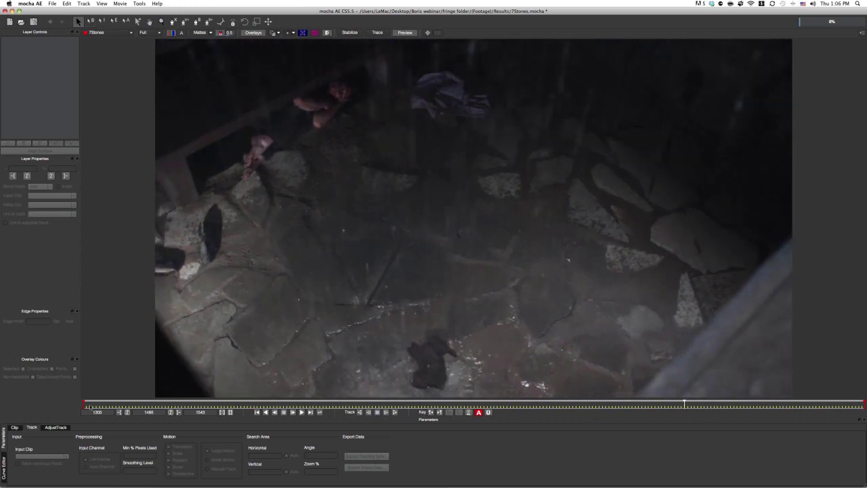
pyautogui.click(89, 404)
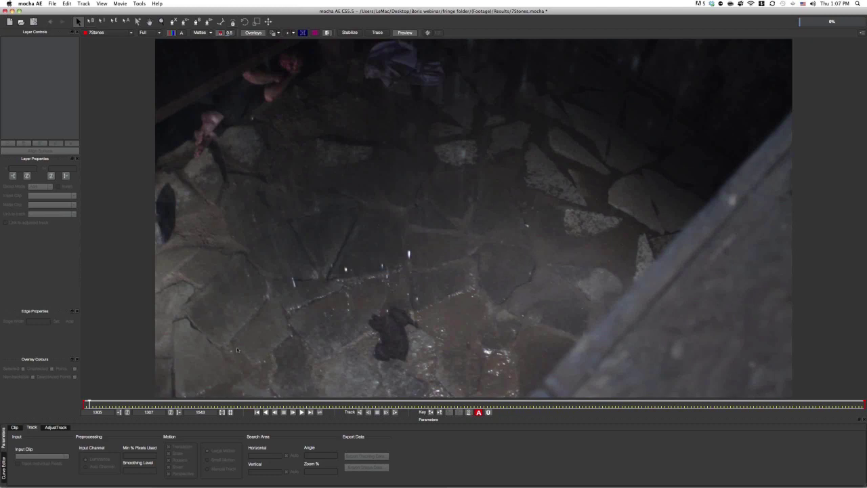
pyautogui.moveTo(97, 400); pyautogui.dragTo(83, 403)
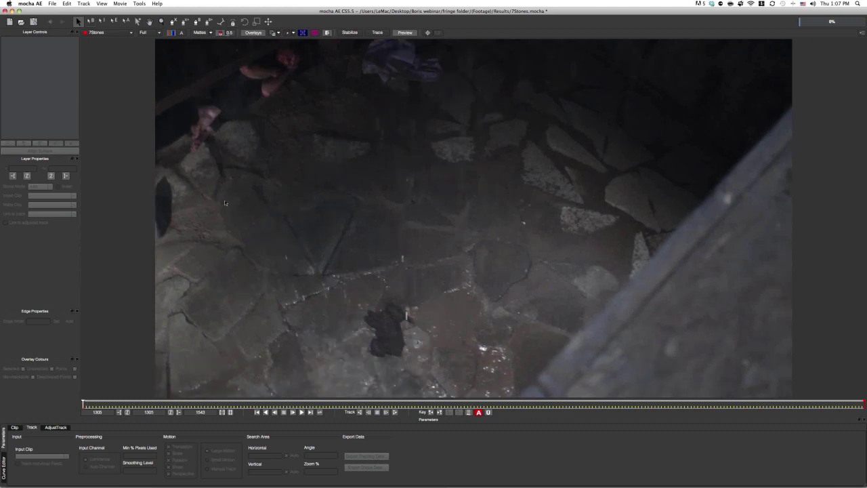
# Step: Draw a closed six-point X-spline around the rounded paving stone right of the dark object, adjusting its upper points to enclose it
pyautogui.click(173, 21)
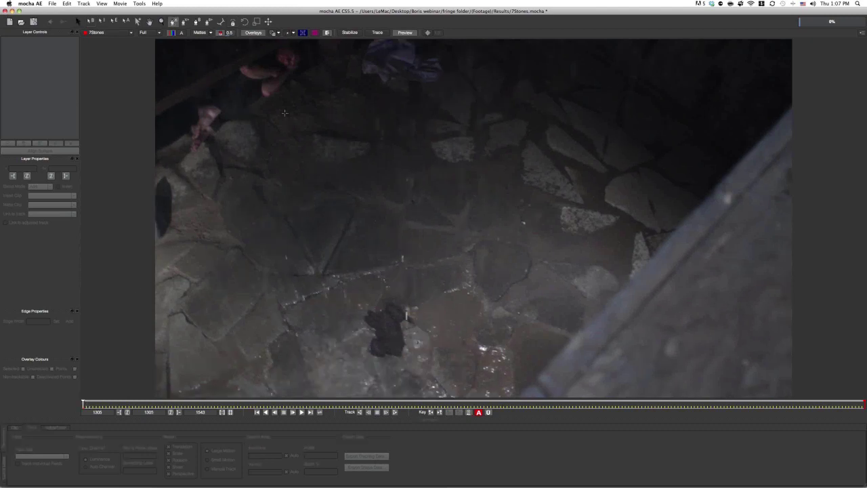
pyautogui.click(459, 261)
pyautogui.click(488, 314)
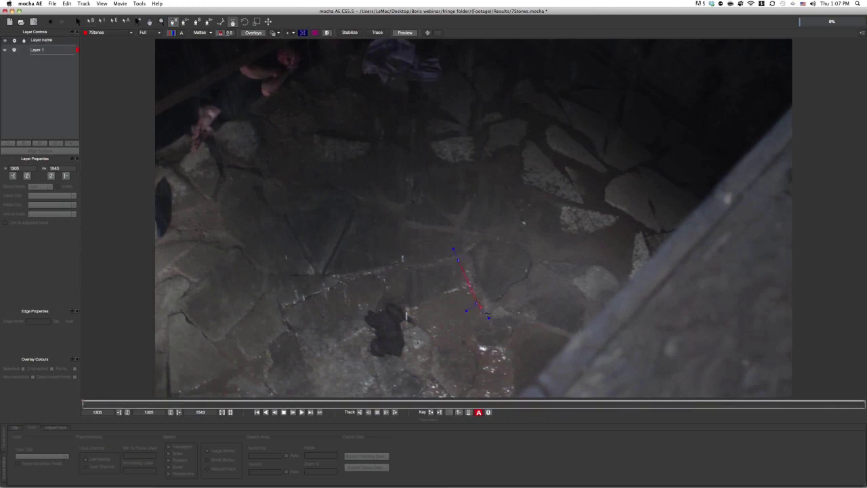
pyautogui.click(540, 285)
pyautogui.click(544, 256)
pyautogui.click(510, 221)
pyautogui.click(478, 216)
pyautogui.rightClick(478, 217)
pyautogui.moveTo(467, 214)
pyautogui.mouseDown()
pyautogui.moveTo(465, 227)
pyautogui.moveTo(488, 223)
pyautogui.moveTo(481, 221)
pyautogui.mouseUp()
pyautogui.moveTo(542, 245); pyautogui.dragTo(536, 238)
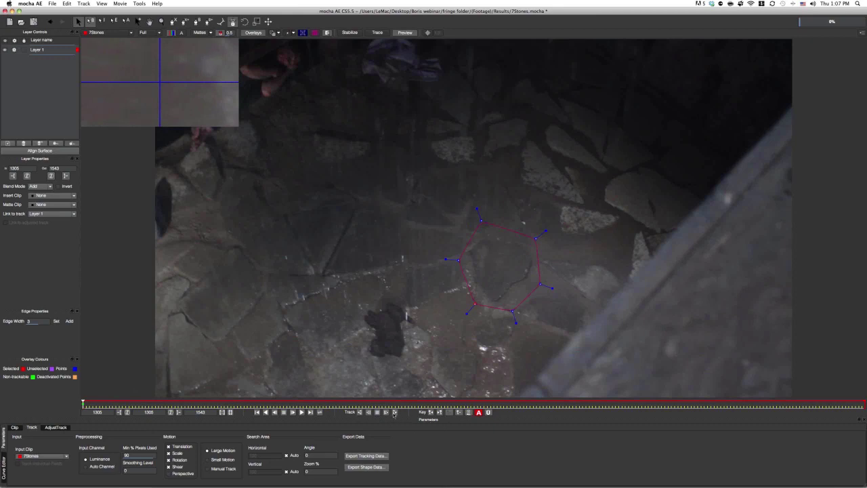
# Step: Track the stone's layer forward from the first frame to the end of the clip
pyautogui.click(395, 412)
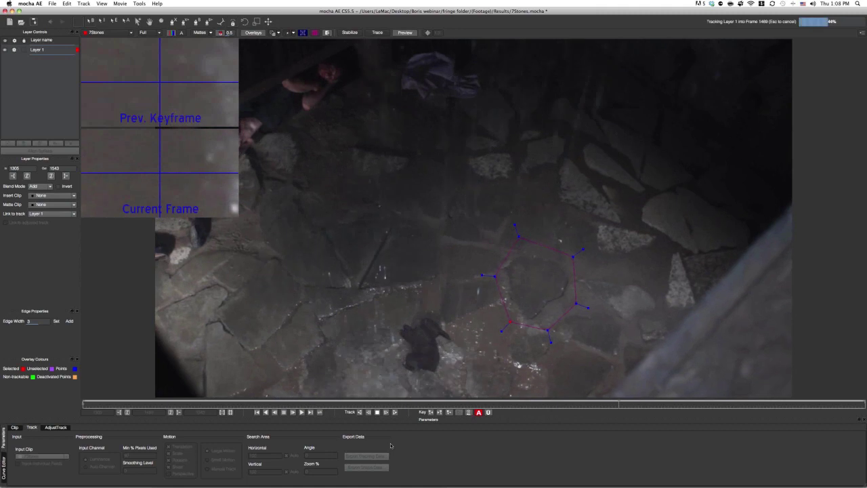
pyautogui.moveTo(283, 486)
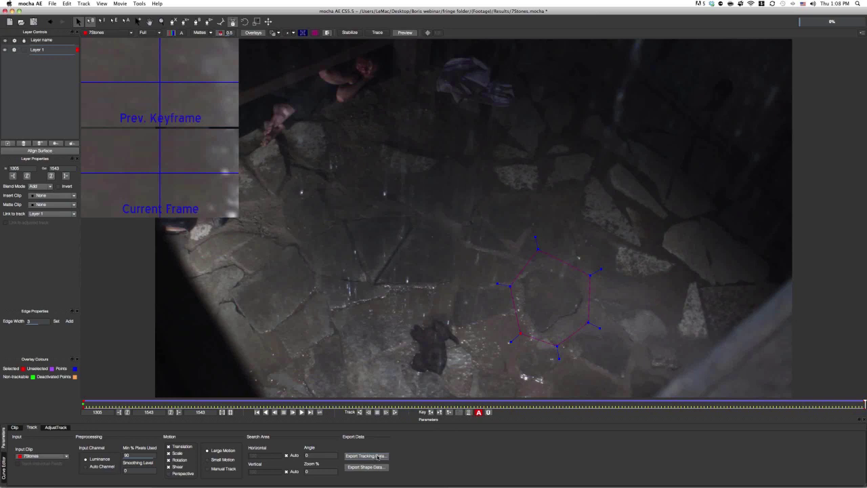
# Step: Export the stone's tracking data in After Effects Transform Data format (anchor point, position, scale and rotation) to the clipboard
pyautogui.click(374, 459)
pyautogui.click(528, 241)
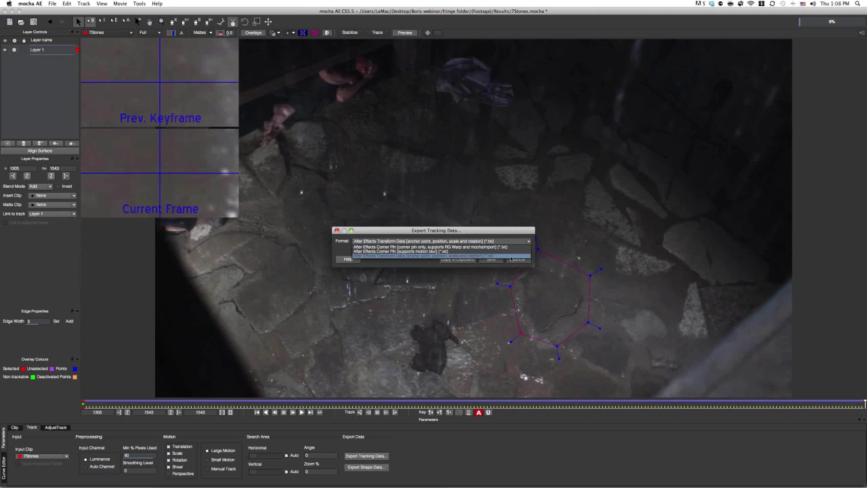
pyautogui.click(511, 256)
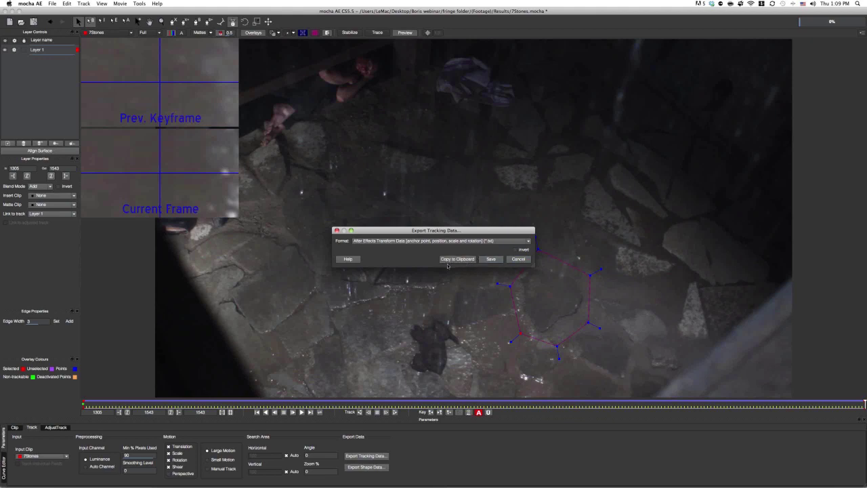
pyautogui.click(462, 260)
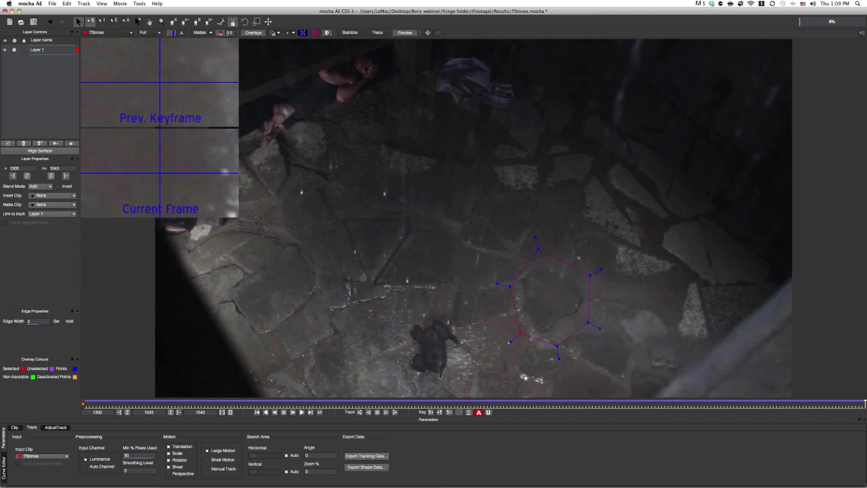
# Step: Switch to After Effects and create a new composition from the 7Stones.mov footage
pyautogui.moveTo(390, 485)
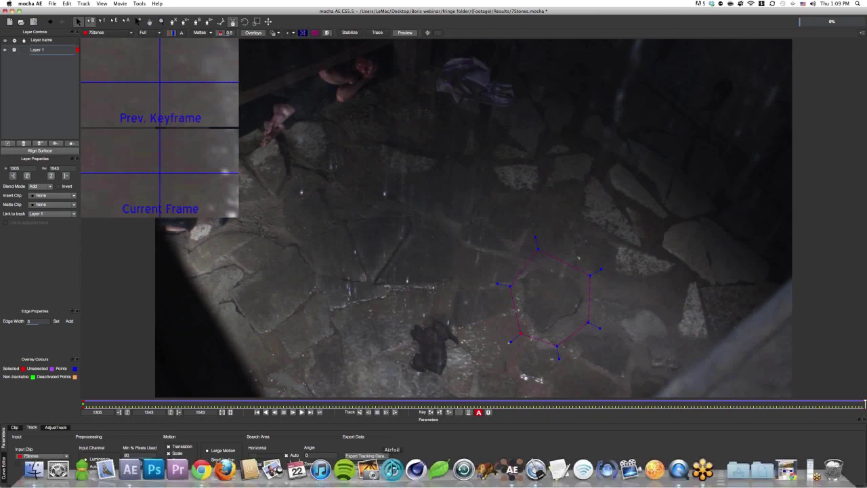
pyautogui.click(130, 471)
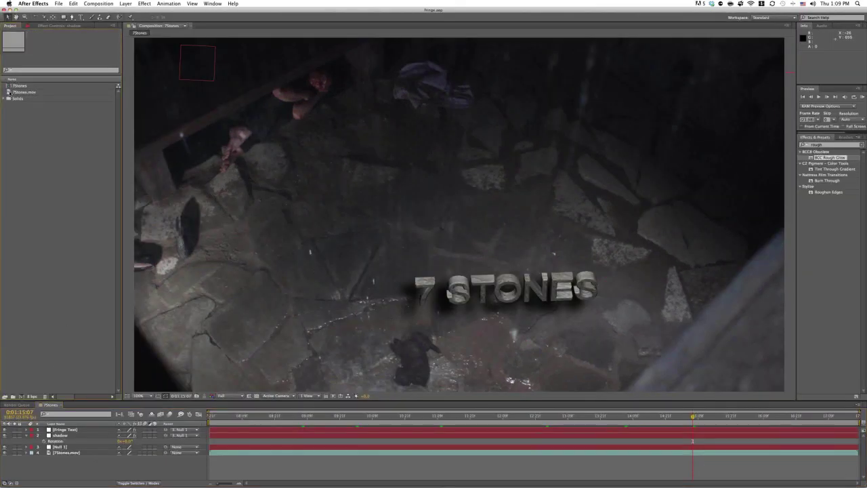
pyautogui.click(9, 92)
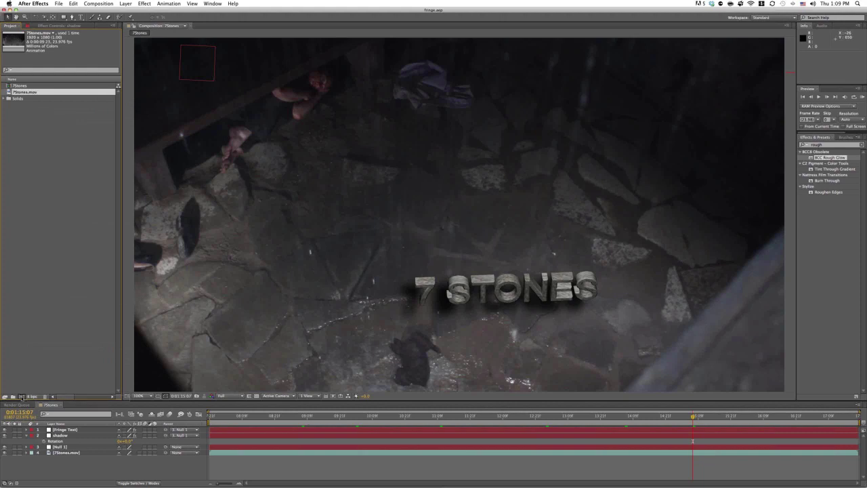
pyautogui.click(21, 396)
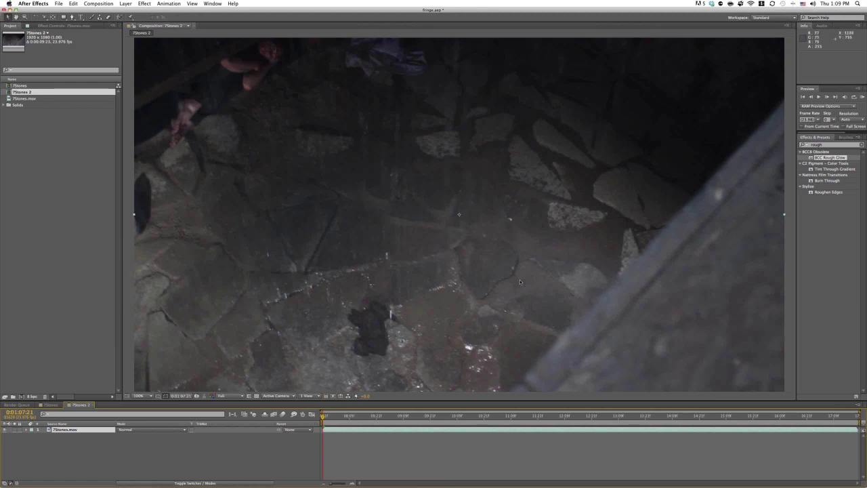
# Step: Add a null object to the new composition and paste the copied tracking data onto it
pyautogui.click(126, 4)
pyautogui.moveTo(129, 12)
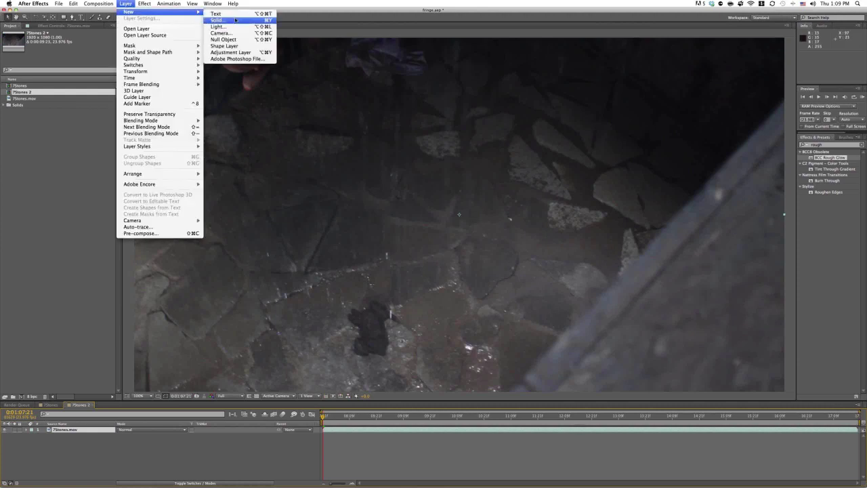
pyautogui.click(236, 40)
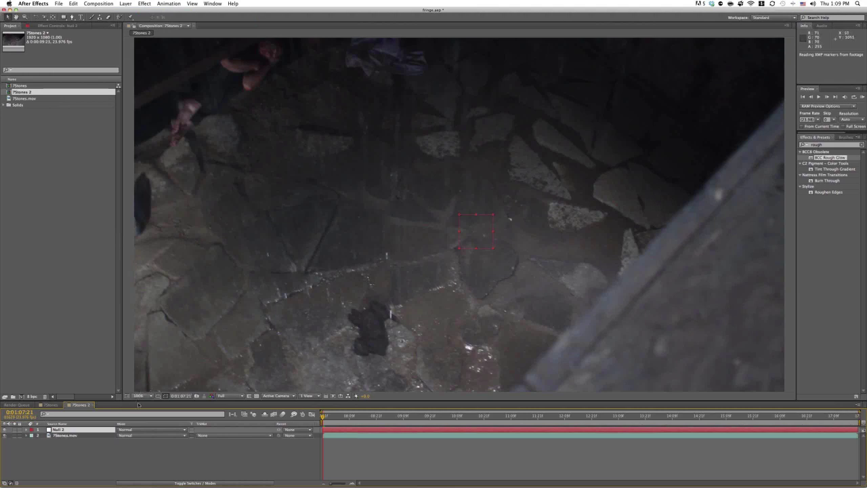
pyautogui.press('super+v')
pyautogui.click(58, 452)
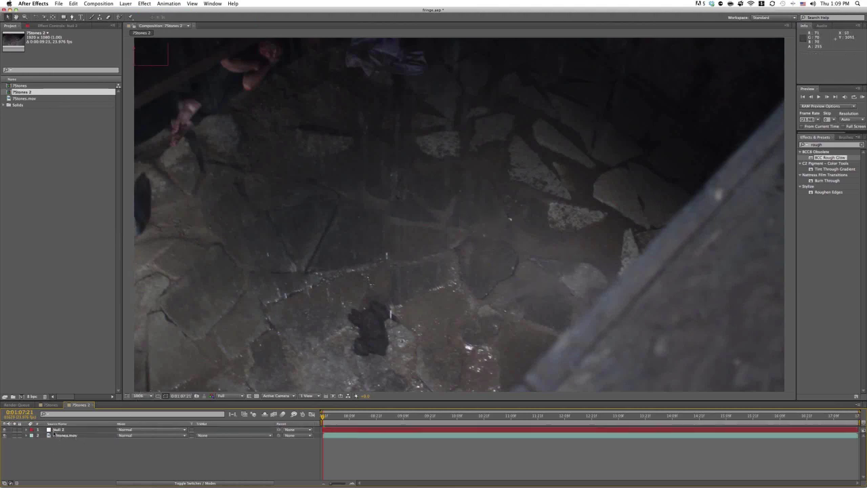
# Step: Reveal the null's keyframed transform properties and remove all keyframes from its Anchor Point
pyautogui.click(60, 431)
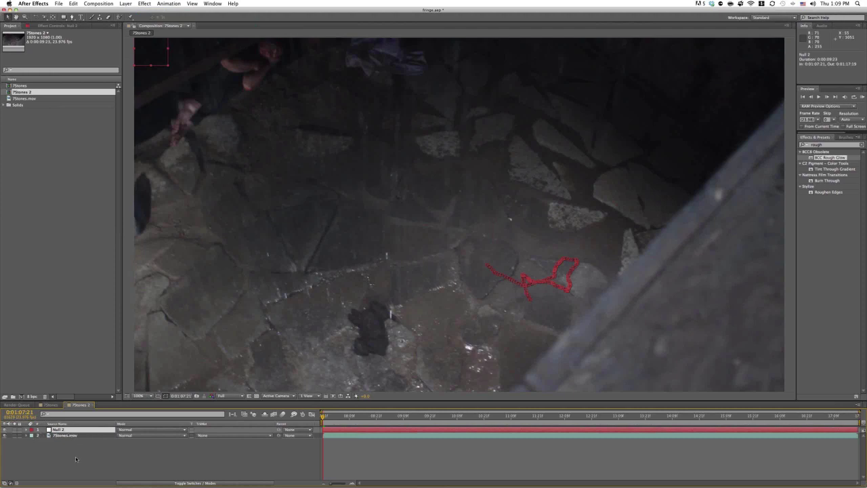
pyautogui.press('u')
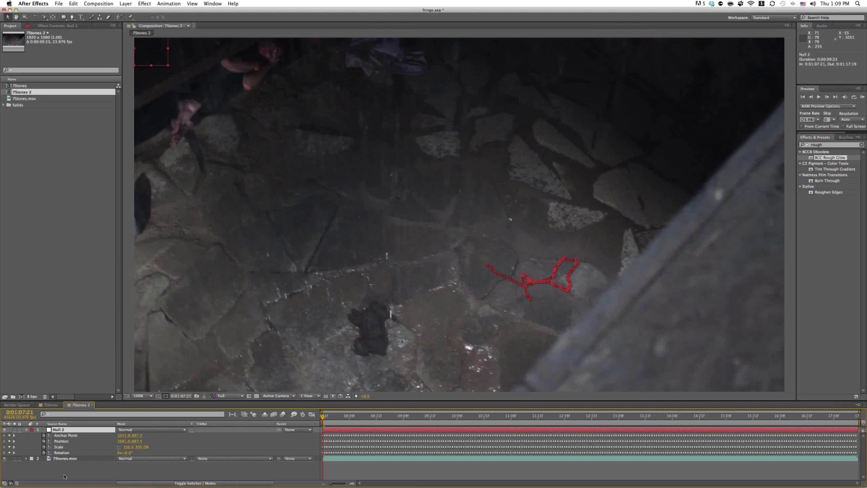
pyautogui.click(62, 478)
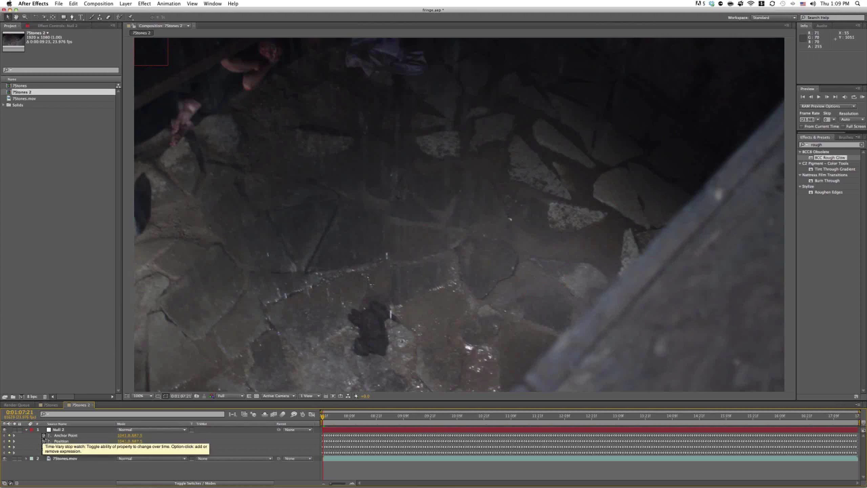
pyautogui.click(65, 435)
pyautogui.hotkey('shift', 's')
pyautogui.hotkey('shift', 'r')
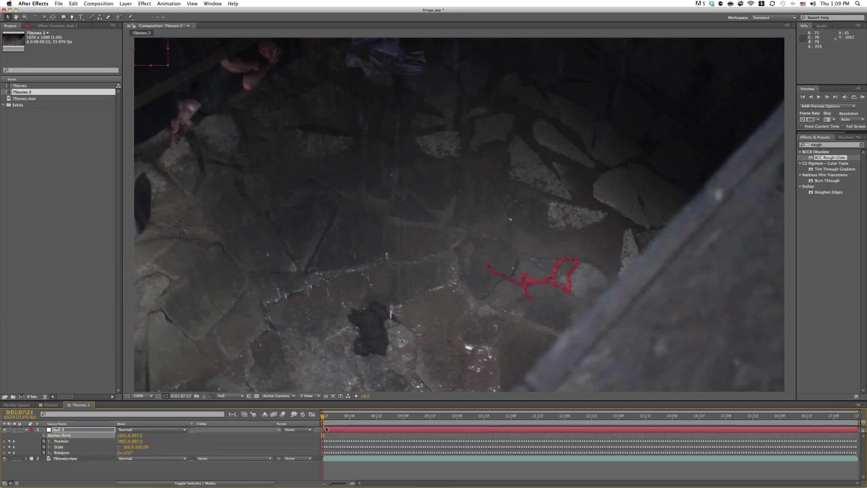
# Step: Scrub through the composition to check the null's tracked motion, return to the first frame and collapse the null's properties
pyautogui.click(353, 420)
pyautogui.moveTo(353, 423); pyautogui.dragTo(640, 421)
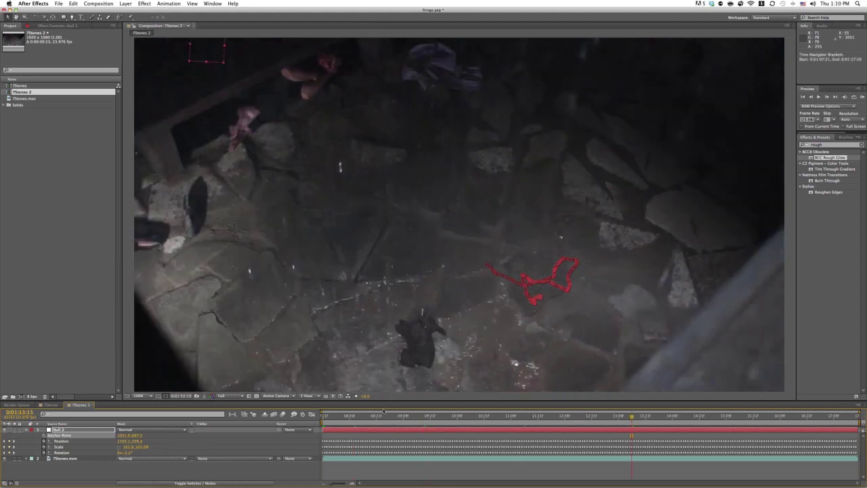
pyautogui.click(324, 416)
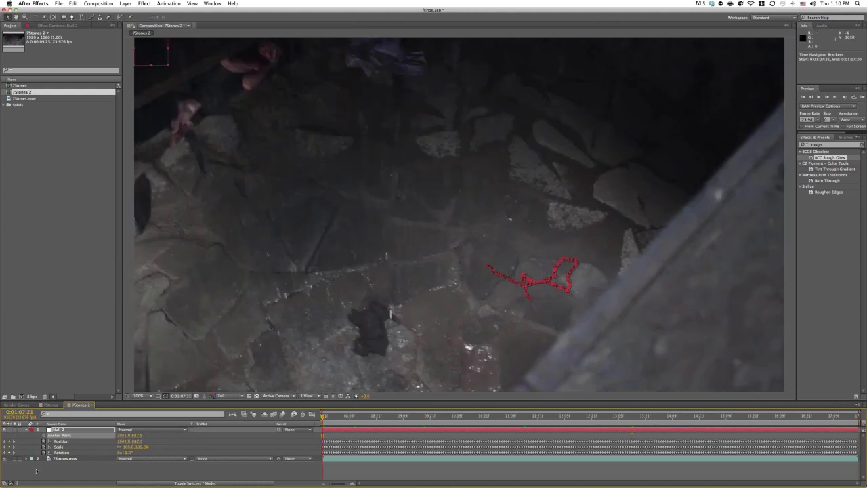
pyautogui.click(31, 439)
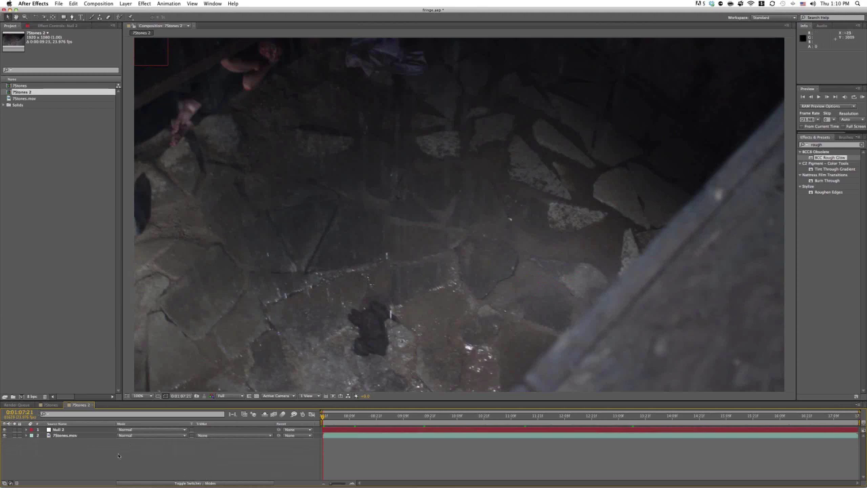
# Step: Create a white full-frame solid named 3d text above the footage and null layers
pyautogui.click(60, 436)
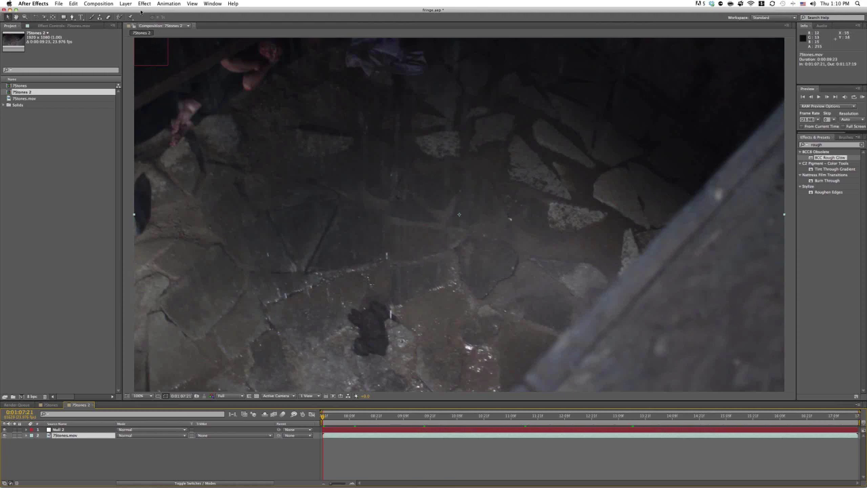
pyautogui.click(127, 4)
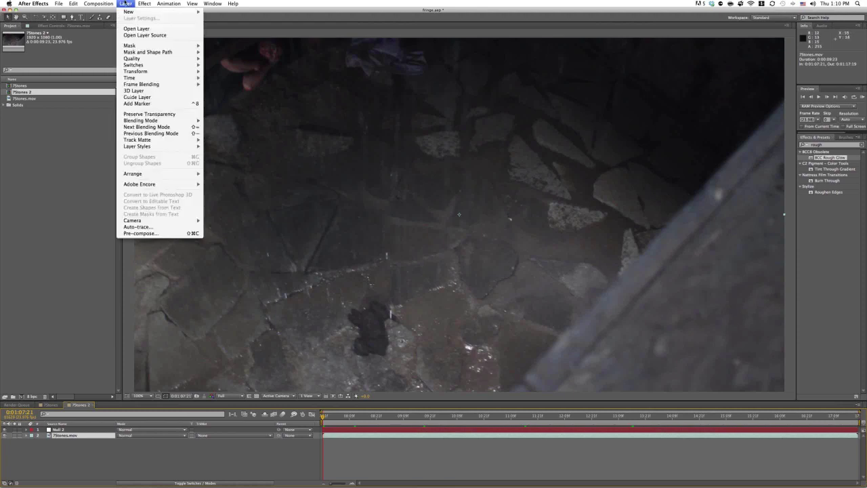
pyautogui.moveTo(125, 12)
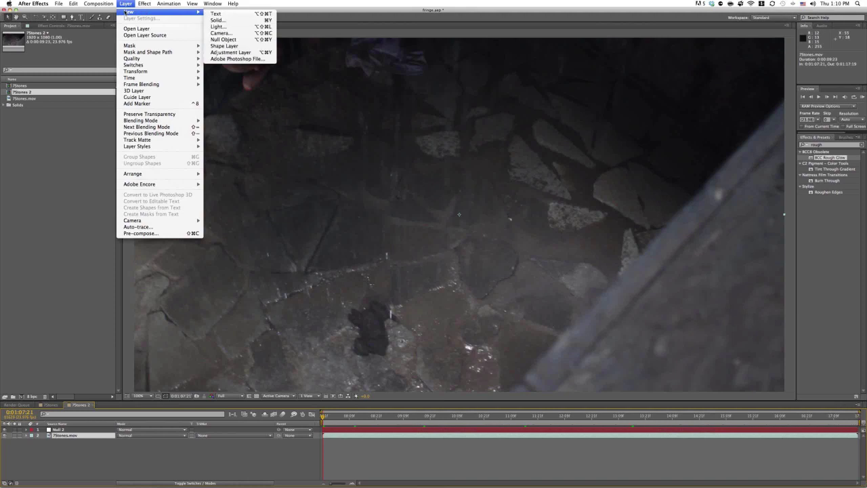
pyautogui.click(226, 21)
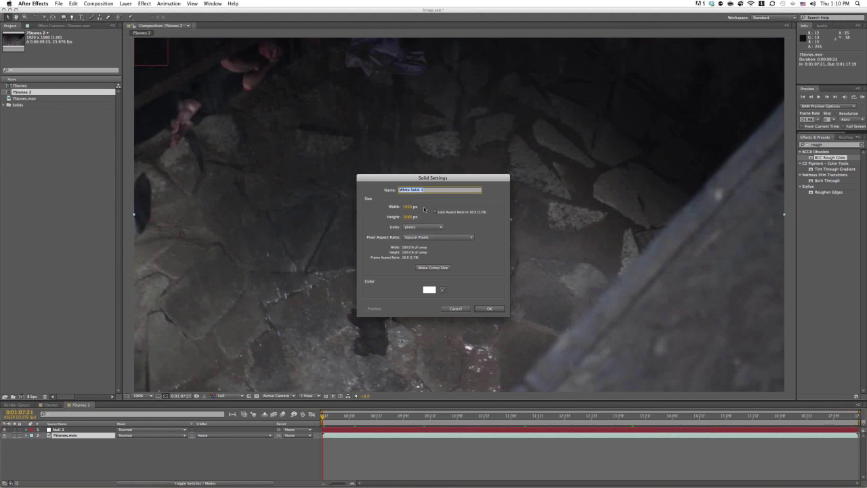
pyautogui.write('Bl')
pyautogui.click(493, 309)
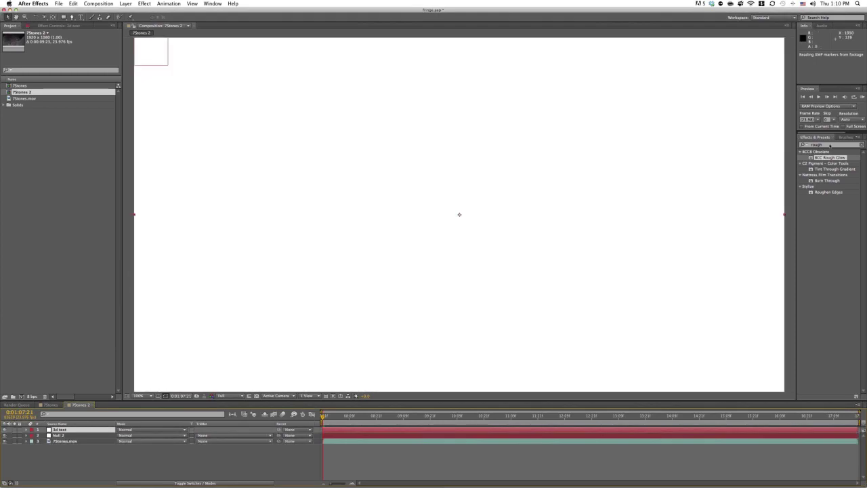
# Step: Clear the effects search, apply BCC Extruded Text to the 3d text solid and enter the text 7 STONES
pyautogui.click(804, 145)
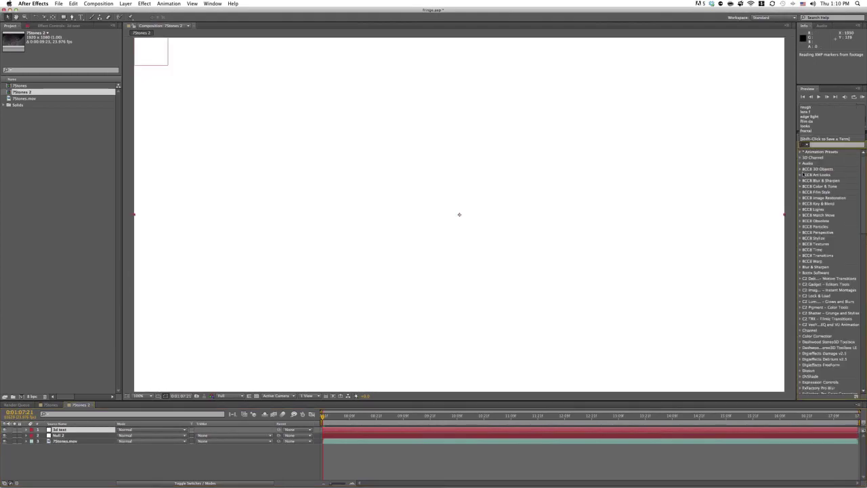
pyautogui.click(802, 176)
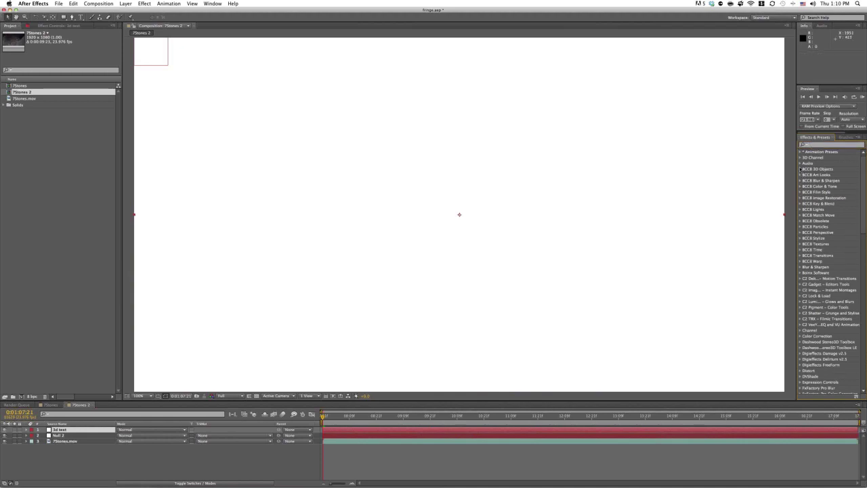
pyautogui.click(801, 170)
pyautogui.moveTo(812, 187); pyautogui.dragTo(412, 219)
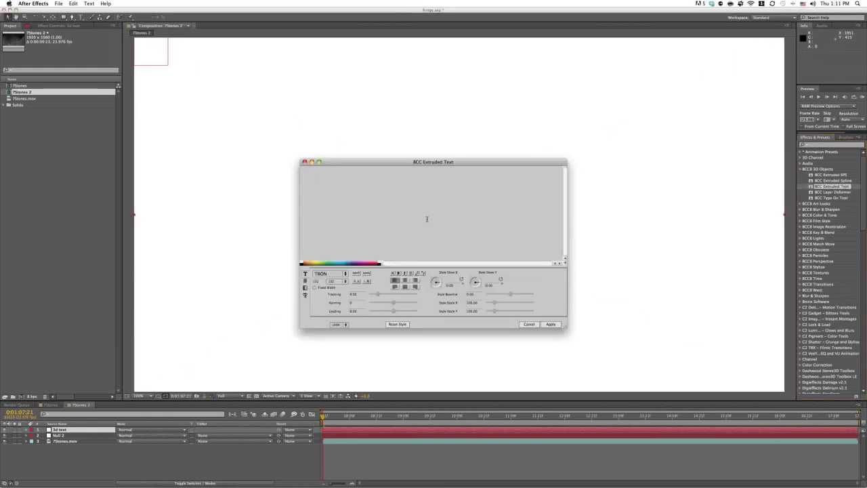
pyautogui.write('7 ')
pyautogui.write('STONES')
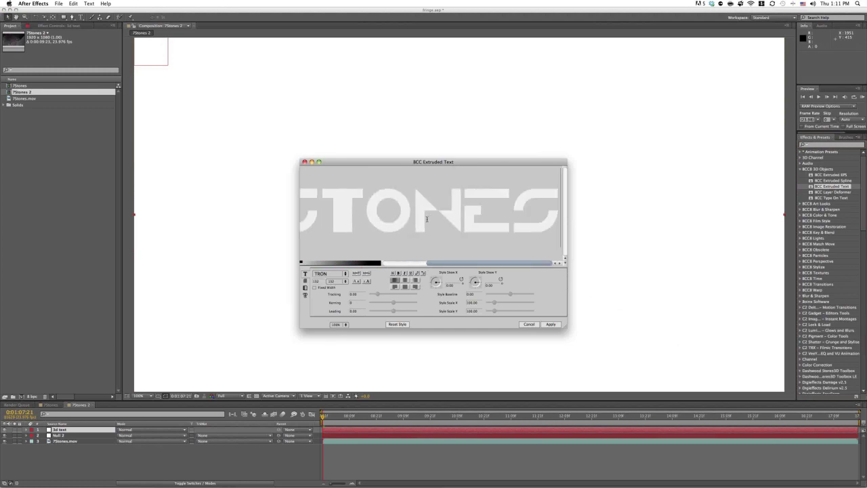
# Step: Format the whole 7 STONES title in Arial at size 36 and apply the text to the layer
pyautogui.press('super+a')
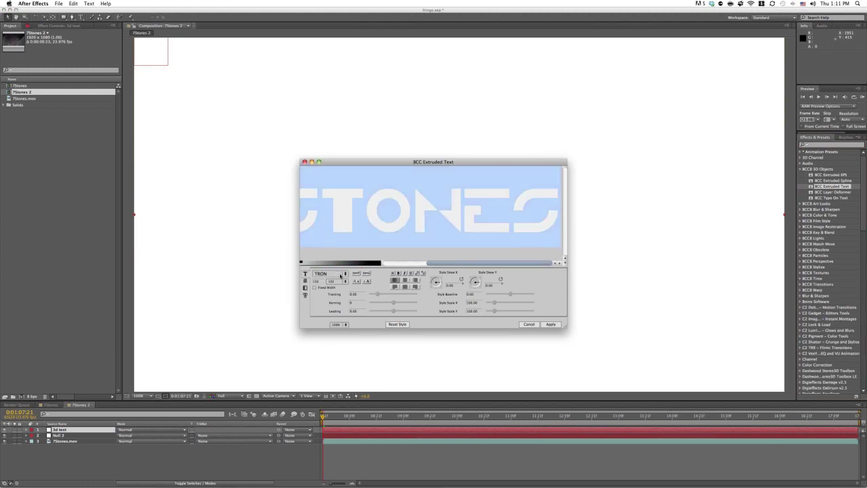
pyautogui.click(341, 275)
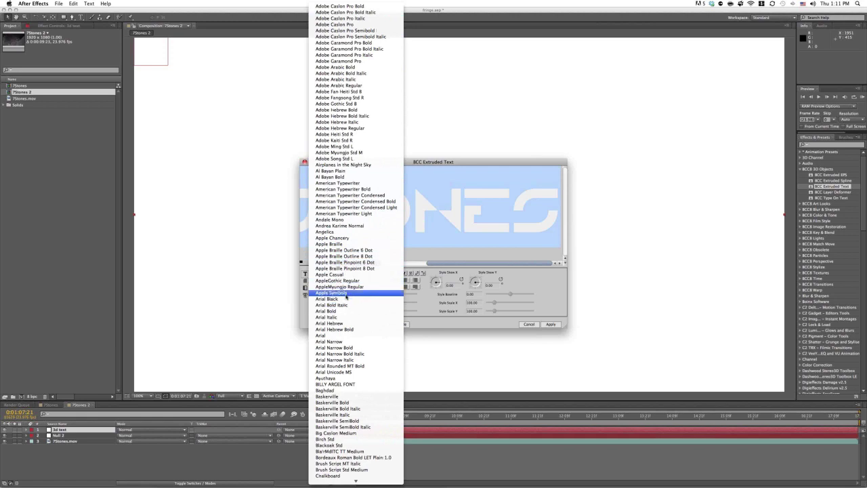
pyautogui.click(344, 335)
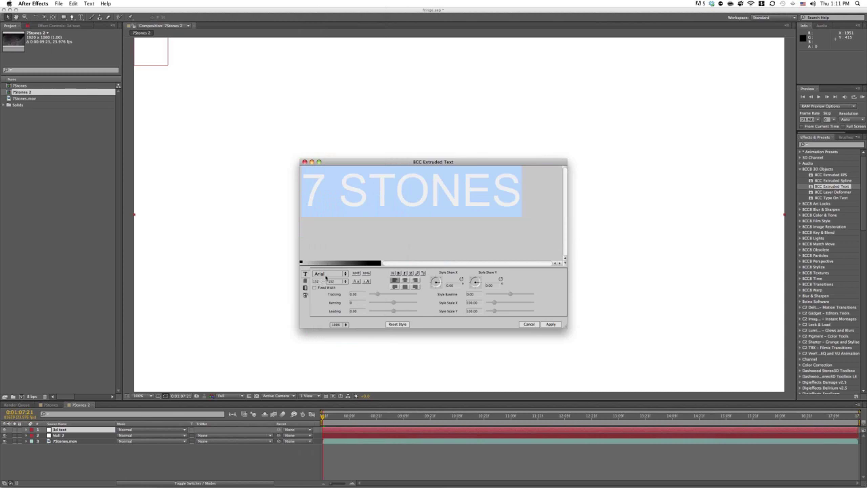
pyautogui.click(341, 280)
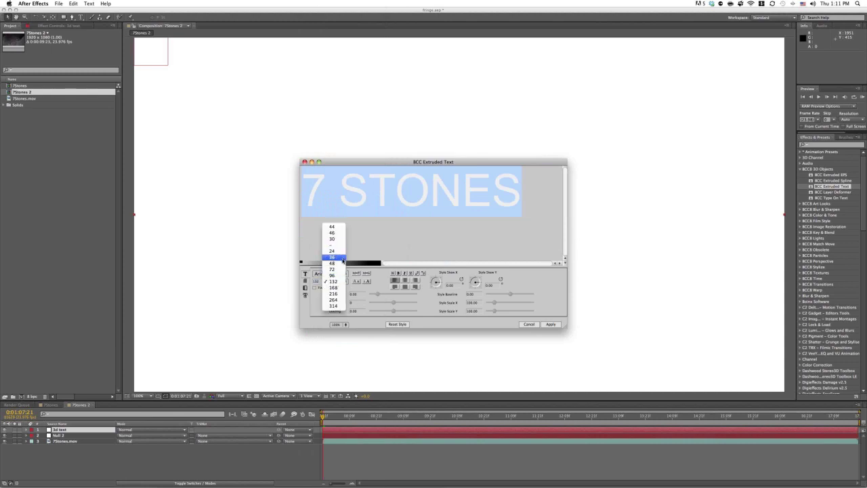
pyautogui.click(343, 258)
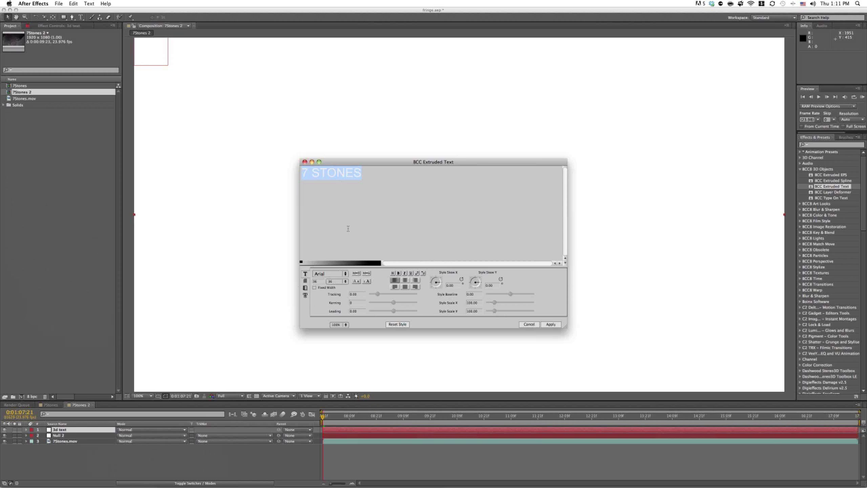
pyautogui.click(551, 324)
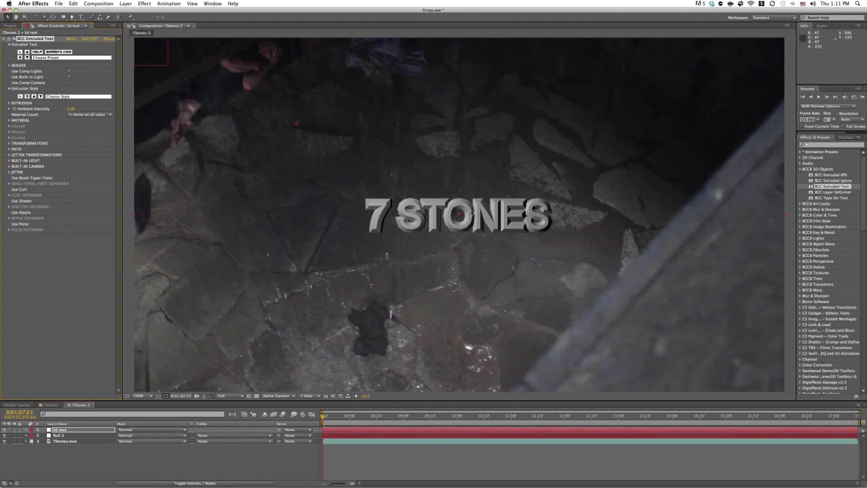
# Step: Expand the extruded text's Render settings and set the Polygon Count to 12
pyautogui.click(9, 67)
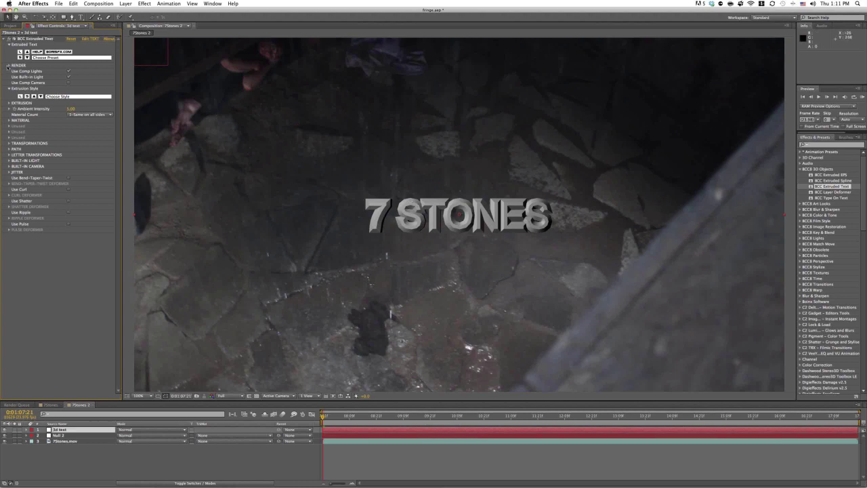
pyautogui.click(12, 65)
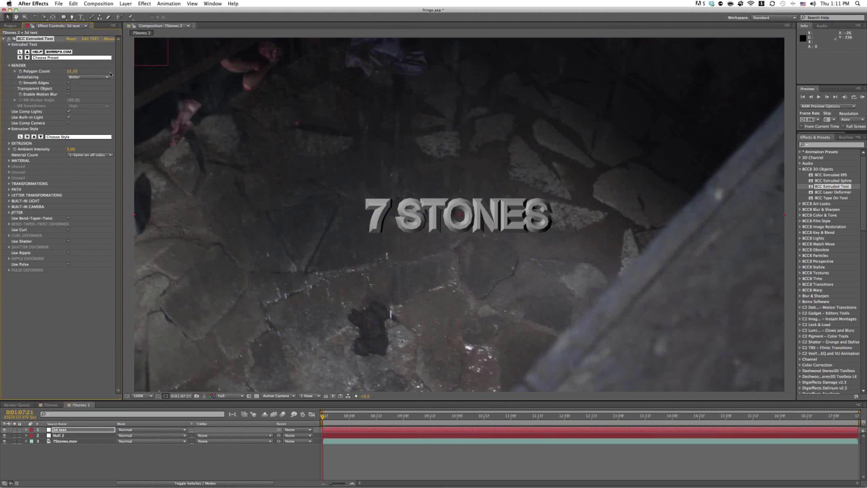
pyautogui.press('capslock')
pyautogui.press('capslock')
pyautogui.click(72, 71)
pyautogui.write('12')
pyautogui.click(96, 375)
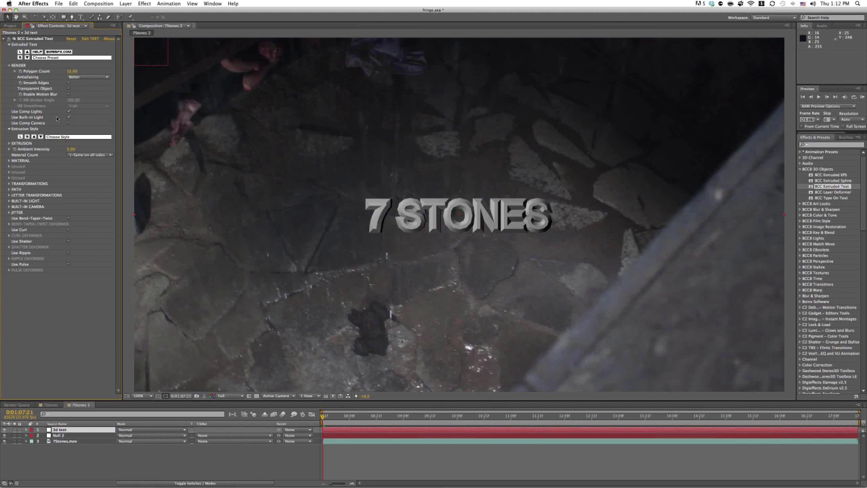
# Step: Load the gray text with ripple.bcp preset for the extruded text and turn off its Use Ripple option
pyautogui.click(78, 58)
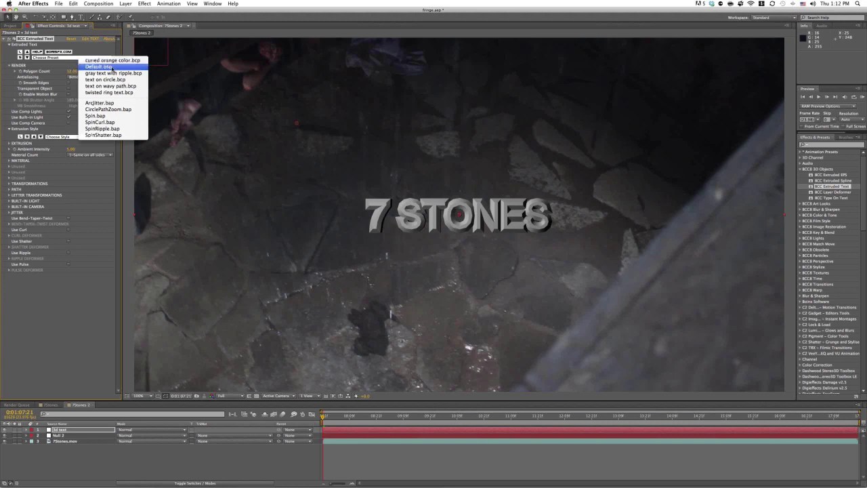
pyautogui.click(131, 73)
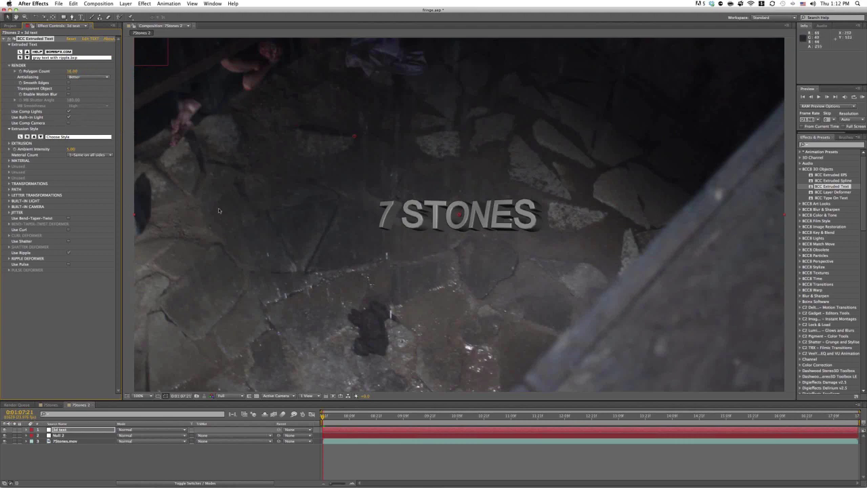
pyautogui.click(69, 252)
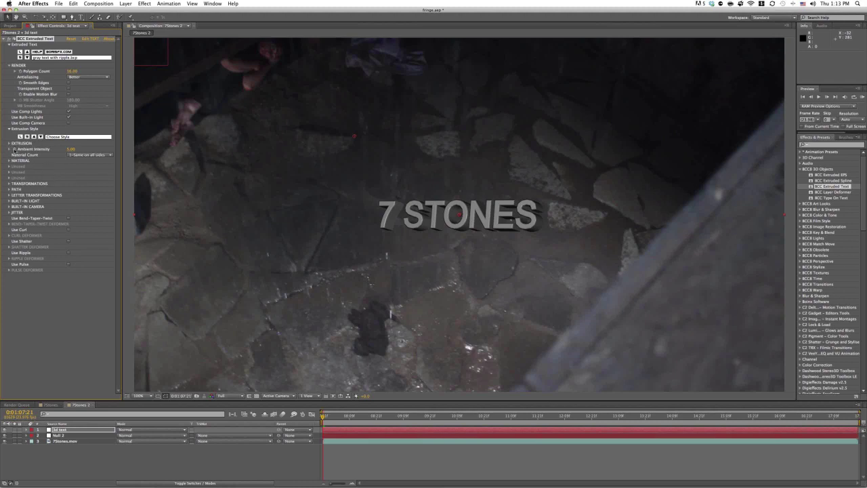
# Step: Expand the Extrusion settings, set the Bevel Style to Straight and slightly reduce the Bevel Amount
pyautogui.click(9, 143)
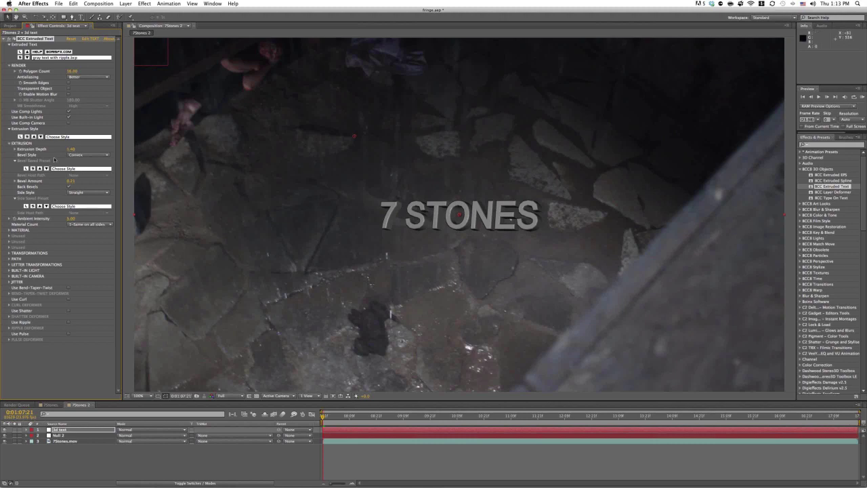
pyautogui.click(91, 156)
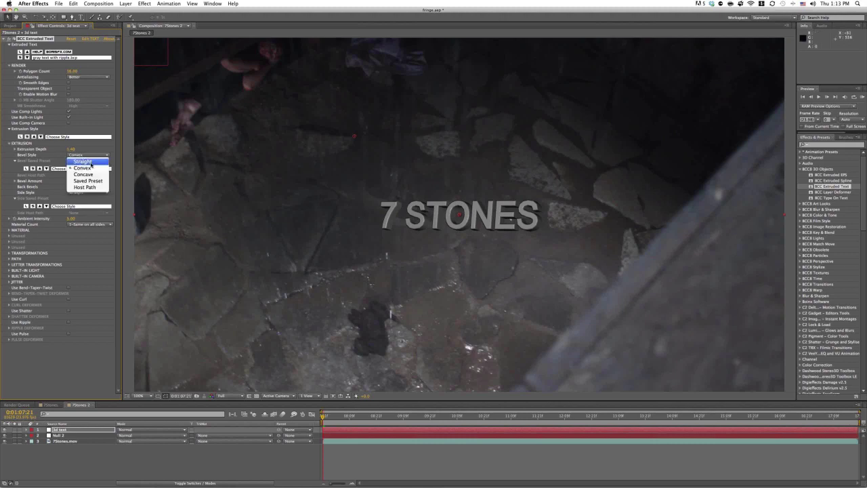
pyautogui.click(91, 163)
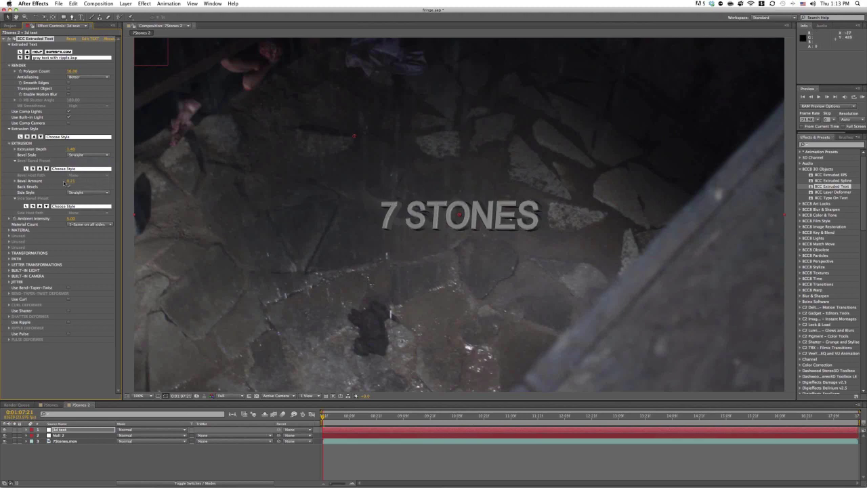
pyautogui.moveTo(72, 181); pyautogui.dragTo(84, 181)
pyautogui.moveTo(84, 181); pyautogui.dragTo(74, 183)
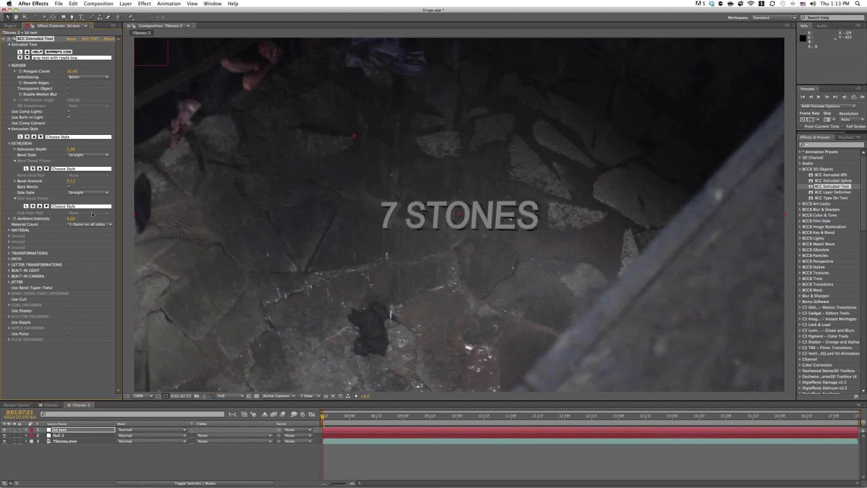
# Step: Set the extrusion's Side Style to Saved Preset with dent.bcp, and collapse the Extrusion Style and Extrusion groups
pyautogui.click(95, 193)
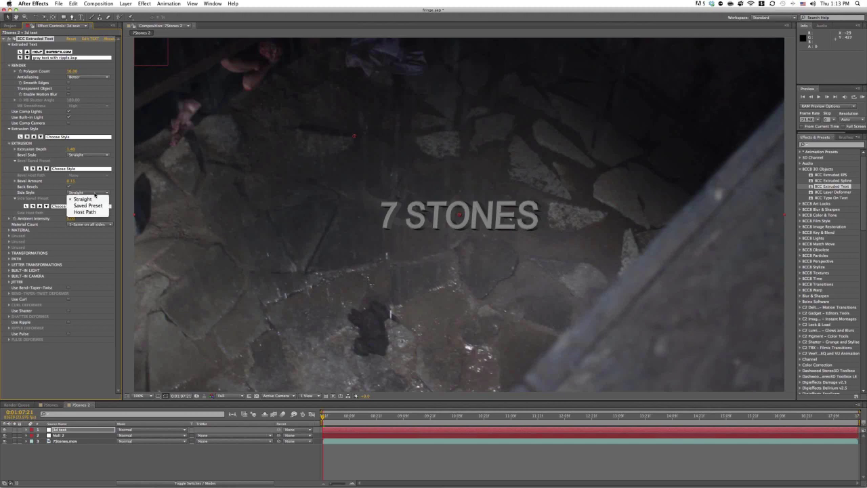
pyautogui.click(99, 205)
pyautogui.click(101, 208)
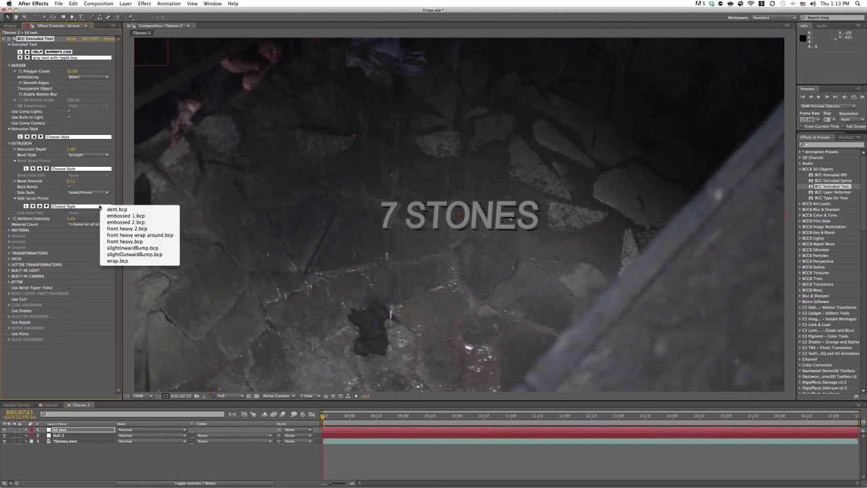
pyautogui.click(129, 212)
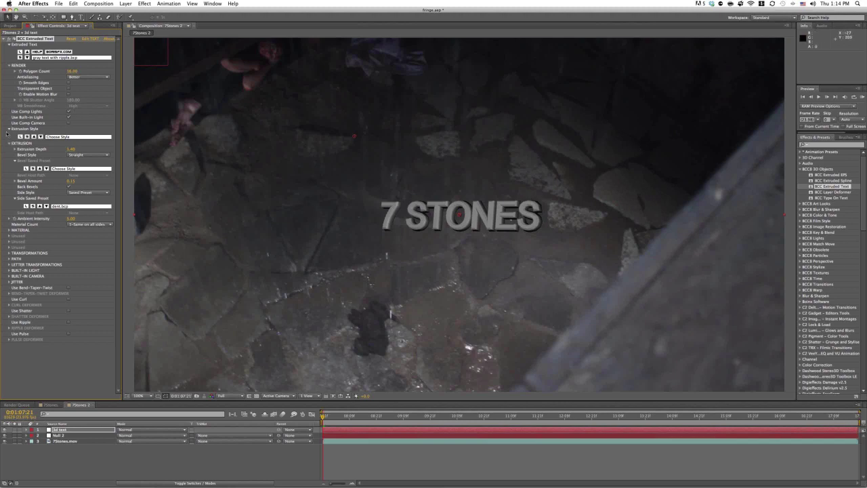
pyautogui.click(9, 128)
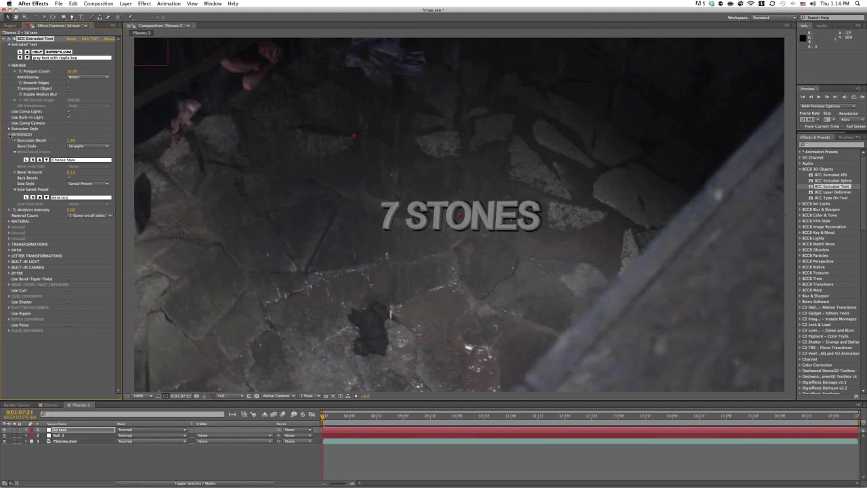
pyautogui.click(9, 135)
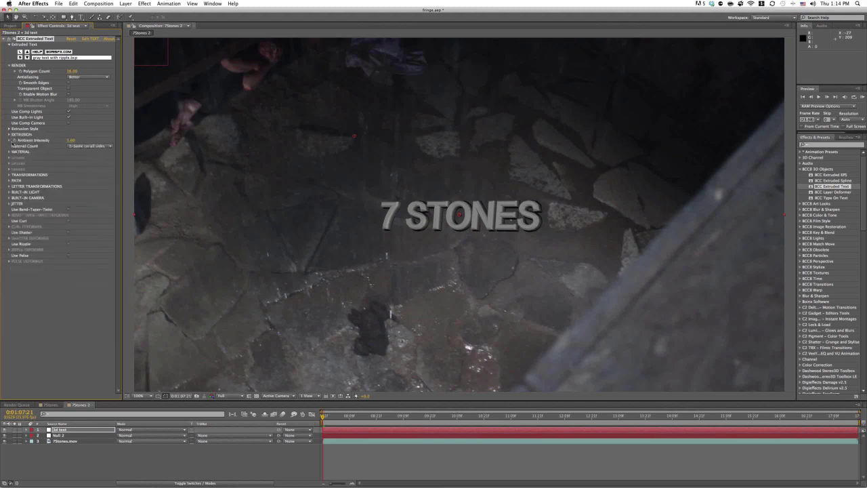
# Step: Expand the Material settings and try metallic-Heat Phase.jpg and stone-Distressed Plaster.jpg as the Front Texture File
pyautogui.click(9, 152)
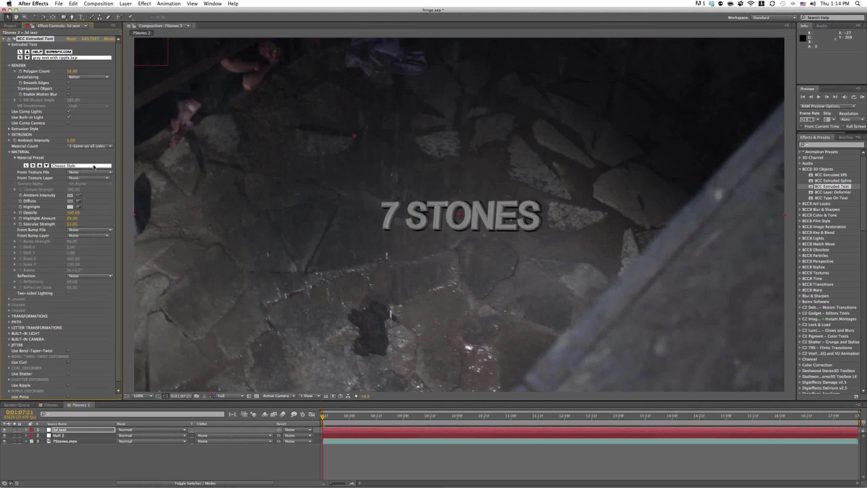
pyautogui.click(94, 166)
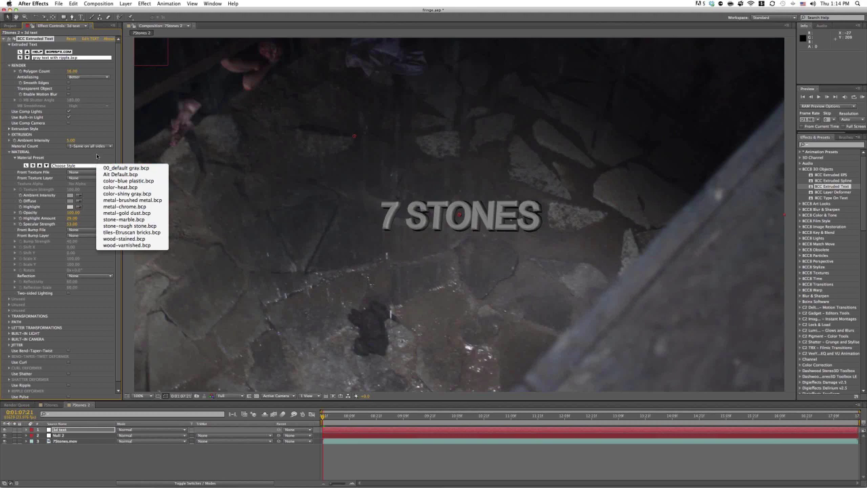
pyautogui.press('Escape')
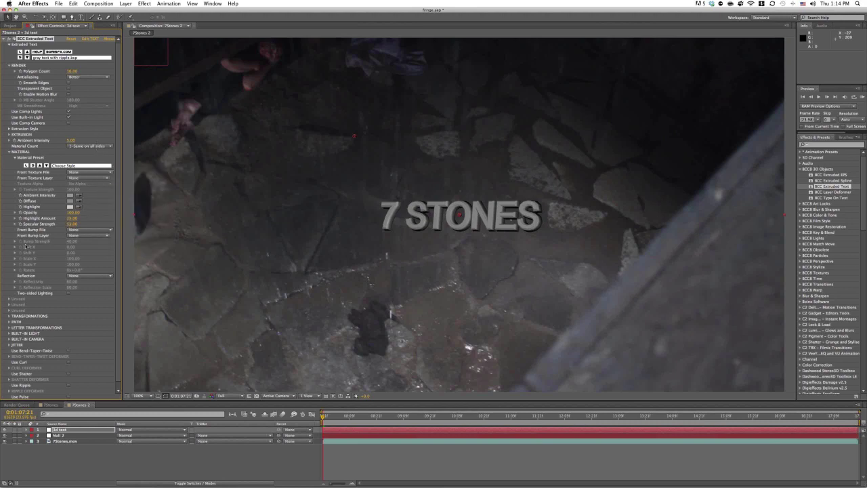
pyautogui.click(89, 179)
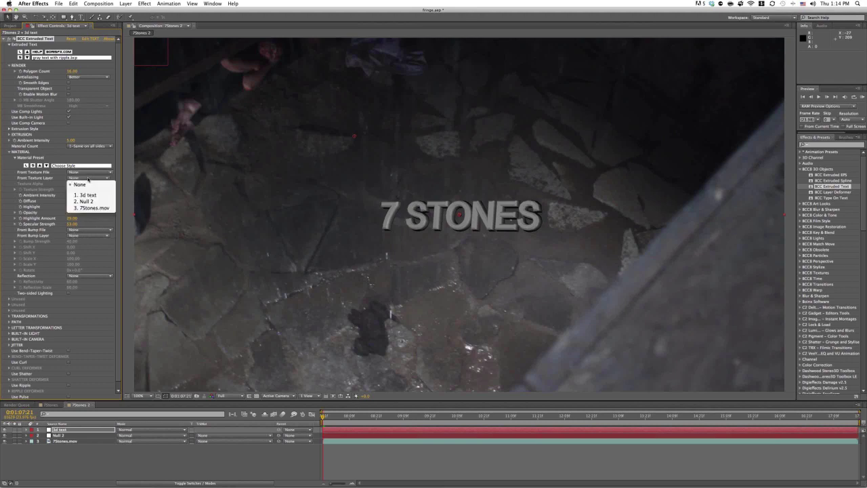
pyautogui.click(92, 171)
pyautogui.click(92, 171)
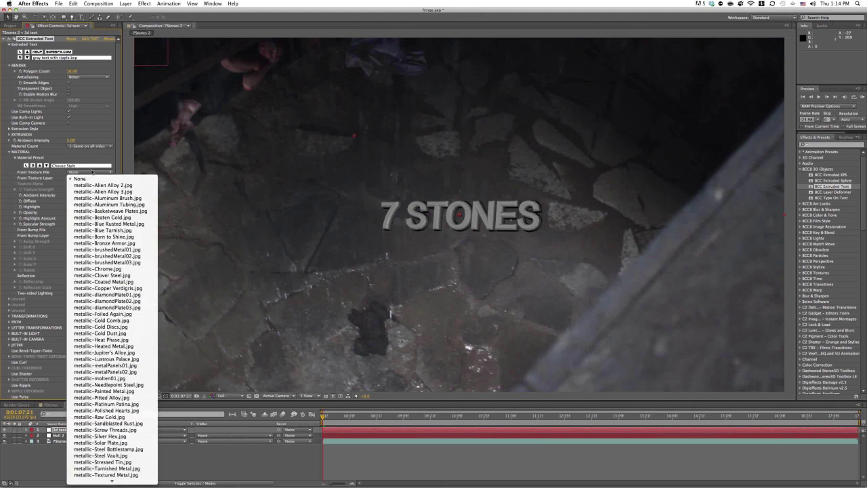
pyautogui.click(92, 172)
pyautogui.click(92, 172)
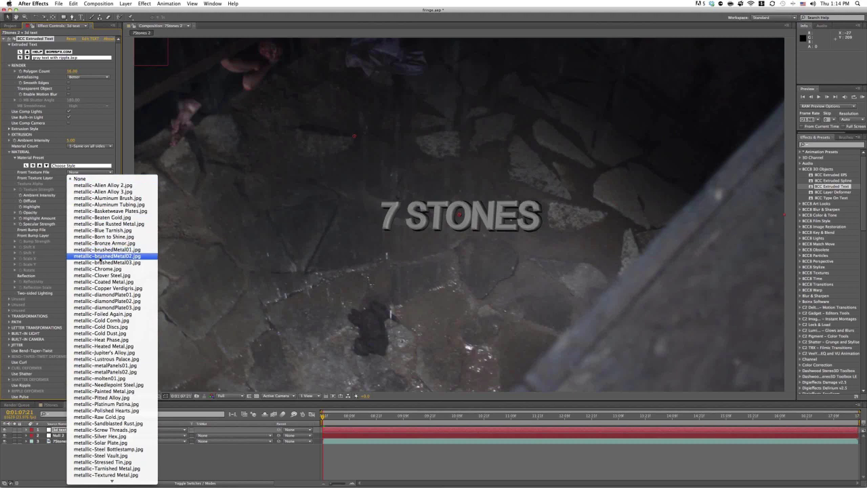
pyautogui.moveTo(100, 482)
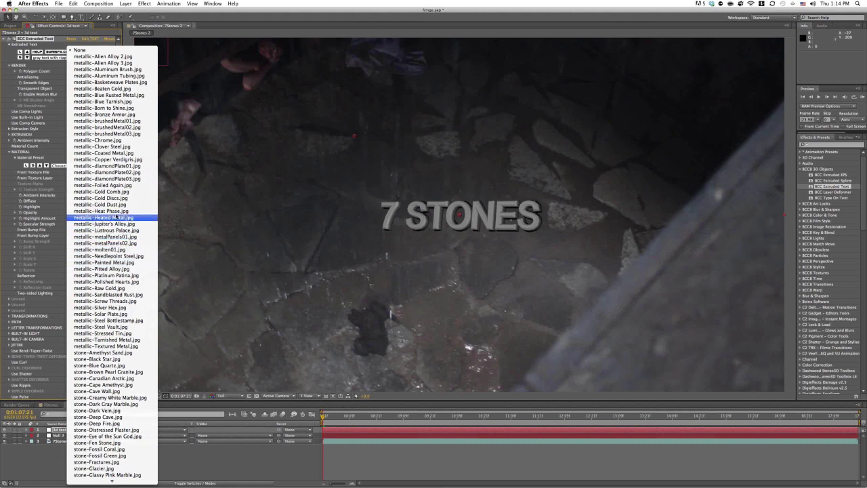
pyautogui.click(116, 212)
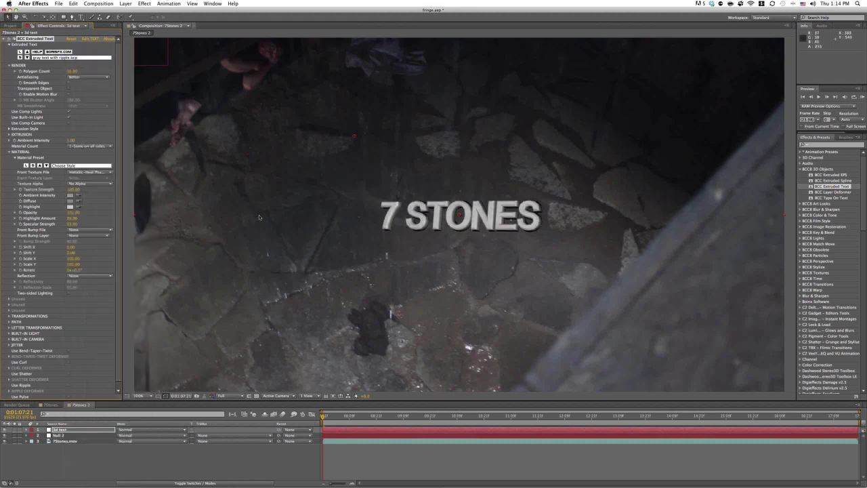
pyautogui.click(98, 173)
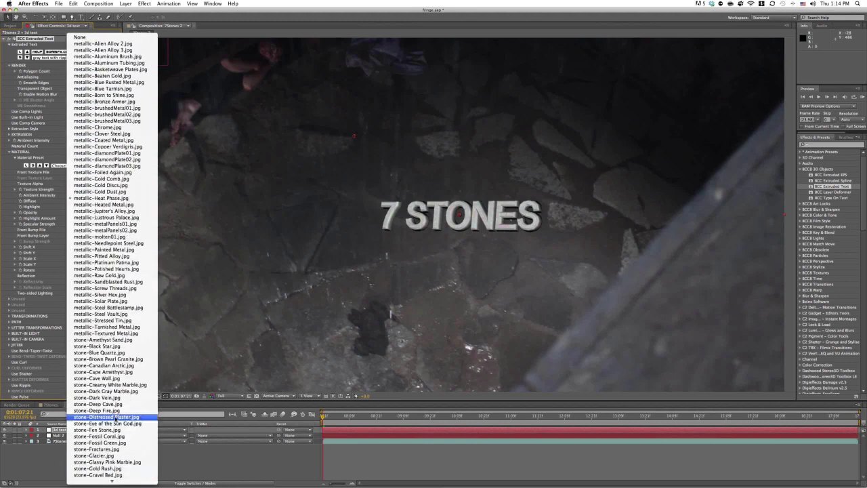
pyautogui.click(108, 422)
# Step: Set the material's Front Texture File to stone-Metallic Rock.jpg
pyautogui.click(96, 174)
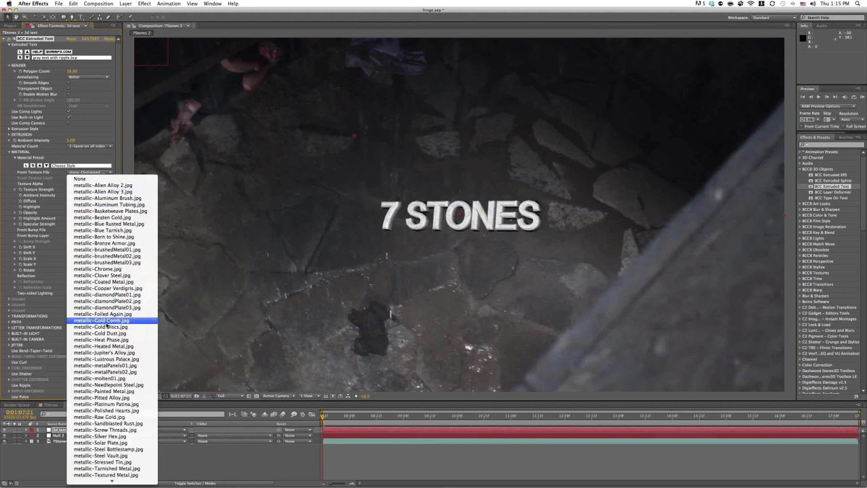
pyautogui.moveTo(125, 485)
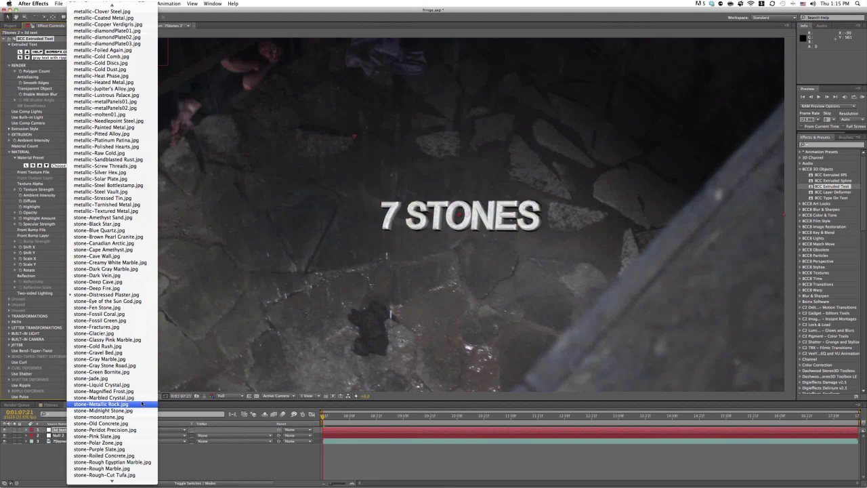
pyautogui.click(142, 404)
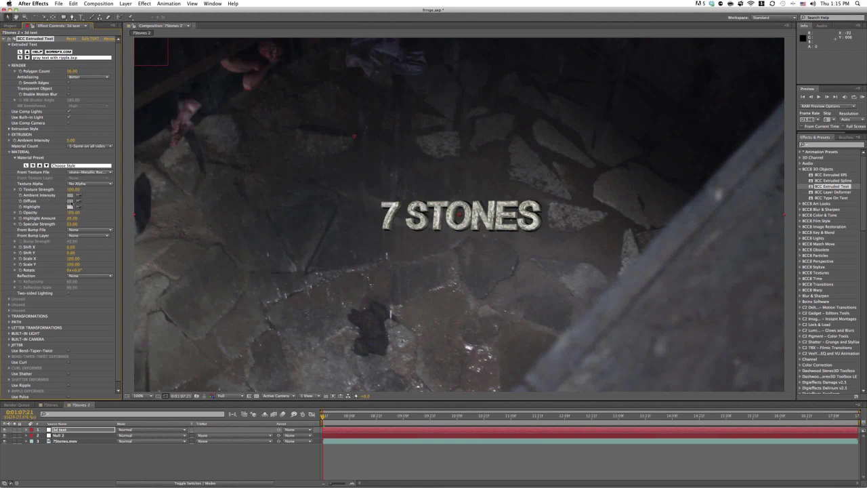
# Step: Change the material's Diffuse color to a slightly lighter neutral gray
pyautogui.click(69, 202)
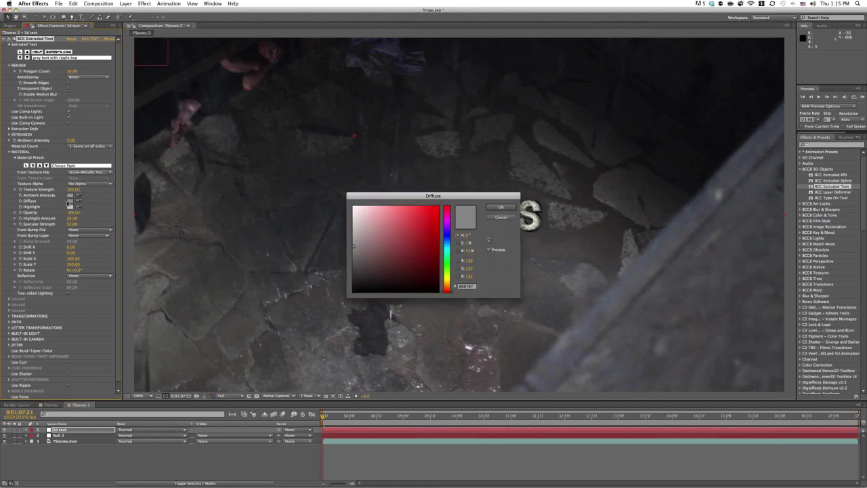
pyautogui.moveTo(361, 235); pyautogui.dragTo(350, 232)
pyautogui.click(501, 207)
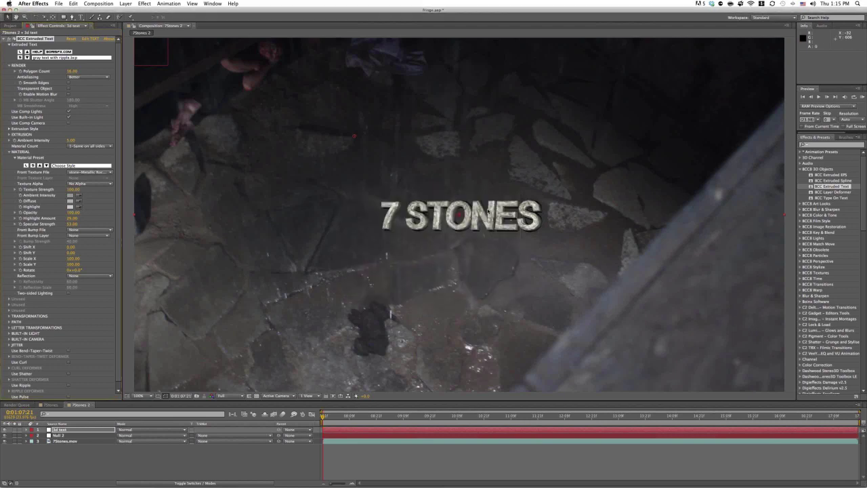
# Step: Darken the material's Highlight color to a dark gray and set the Specular Strength to 27
pyautogui.click(70, 206)
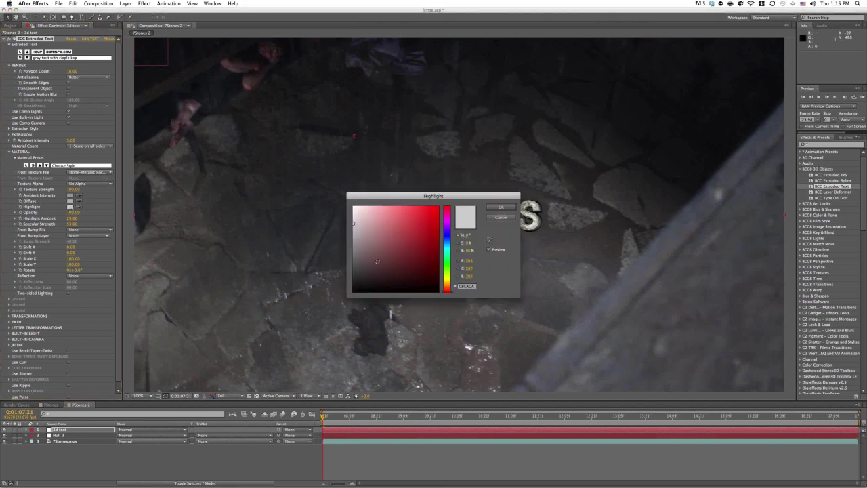
pyautogui.moveTo(355, 239); pyautogui.dragTo(344, 270)
pyautogui.click(501, 207)
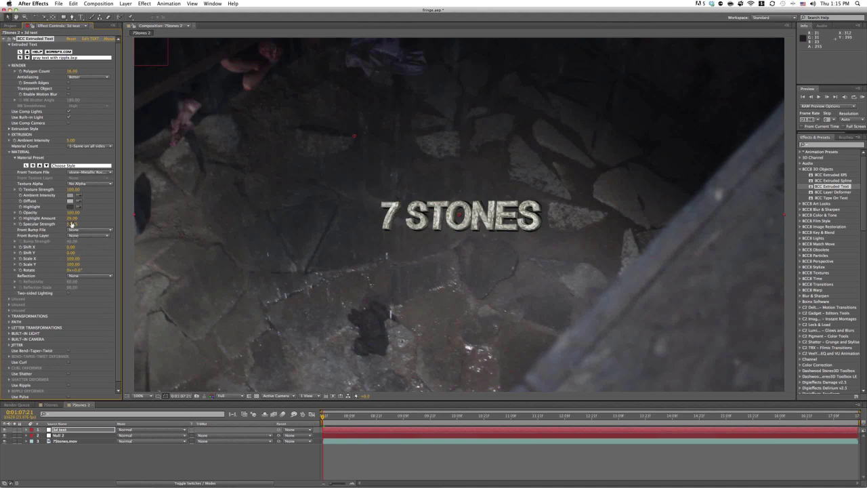
pyautogui.moveTo(72, 218); pyautogui.dragTo(75, 224)
# Step: Set the Front Bump File to metallic-Painted Metal.jpg, reduce the bump strength and X and Y scale, and collapse the Material settings
pyautogui.click(93, 231)
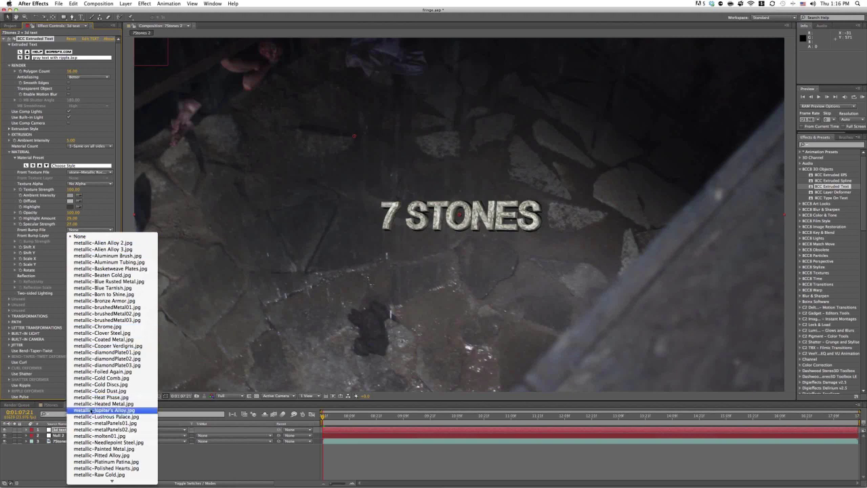
pyautogui.moveTo(111, 479)
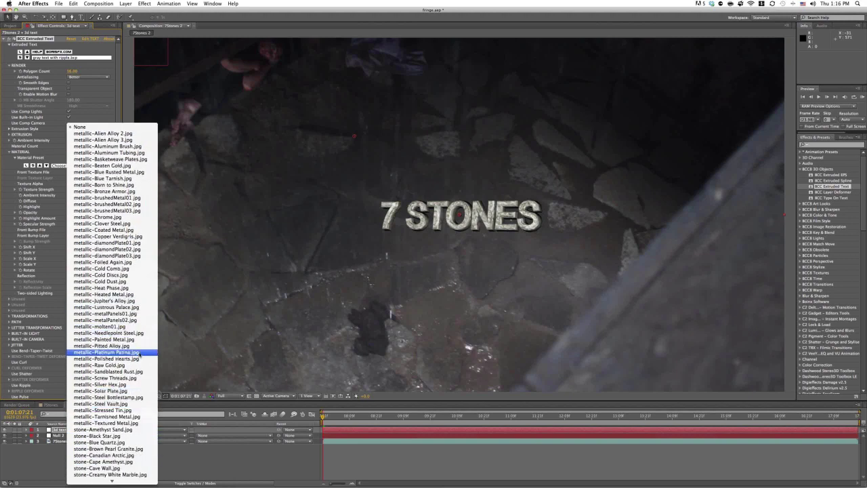
pyautogui.click(108, 340)
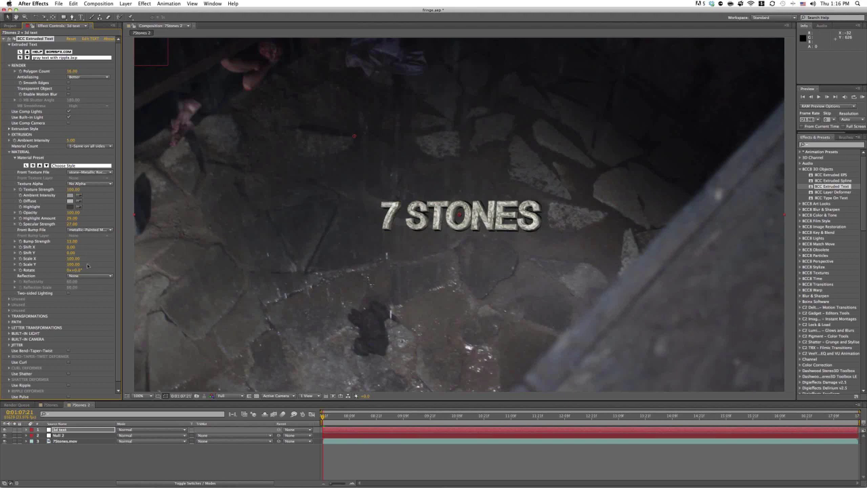
pyautogui.moveTo(72, 259); pyautogui.dragTo(69, 264)
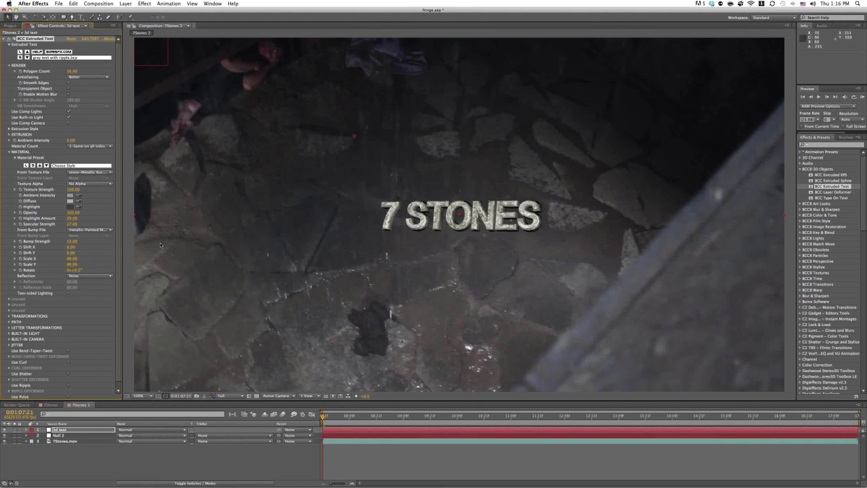
pyautogui.click(10, 152)
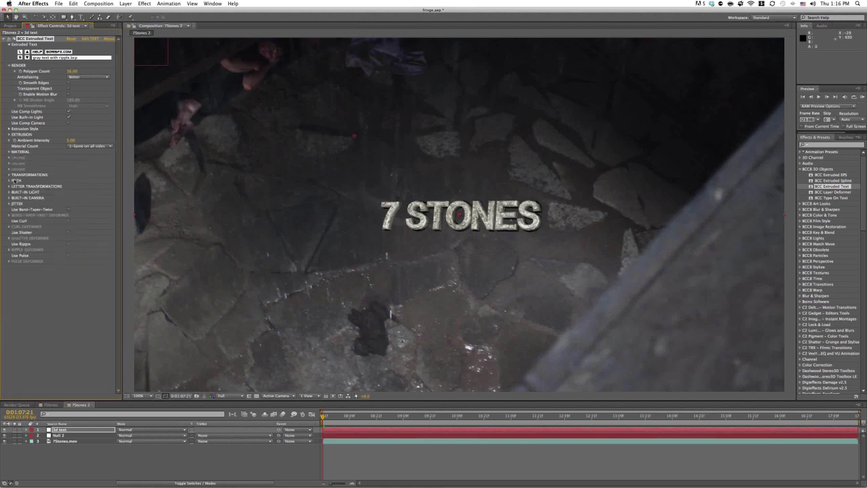
# Step: Expand the Built-in Light settings, set the Light Type to Spot and collapse the Render group
pyautogui.click(8, 193)
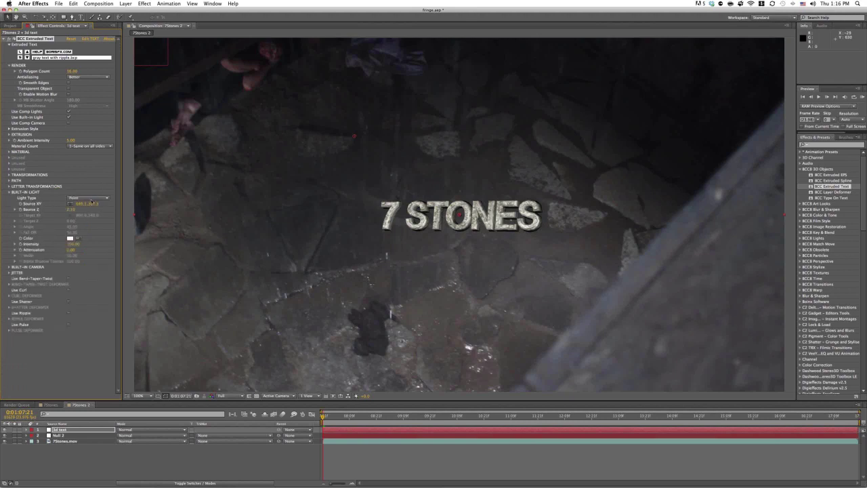
pyautogui.click(92, 198)
pyautogui.click(110, 218)
pyautogui.click(9, 66)
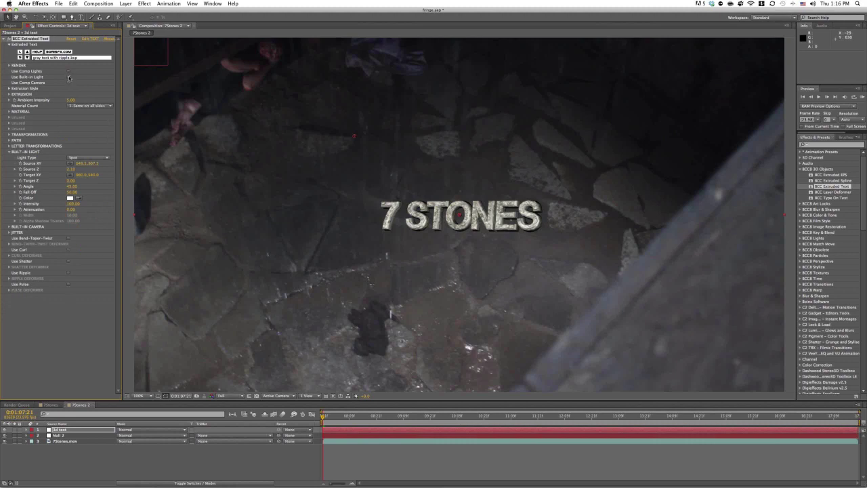
# Step: Compare the title with Use Built-in Light off and on, and inspect the Built-in Camera settings
pyautogui.click(68, 78)
pyautogui.click(69, 78)
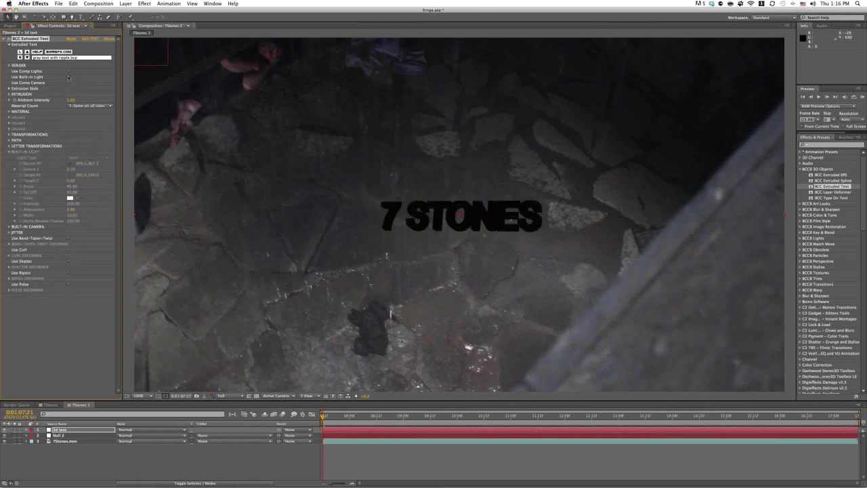
pyautogui.click(68, 77)
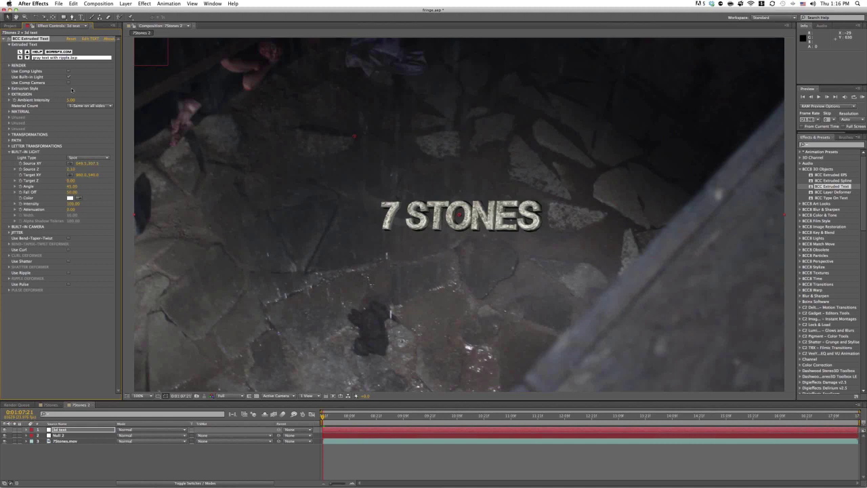
pyautogui.click(8, 227)
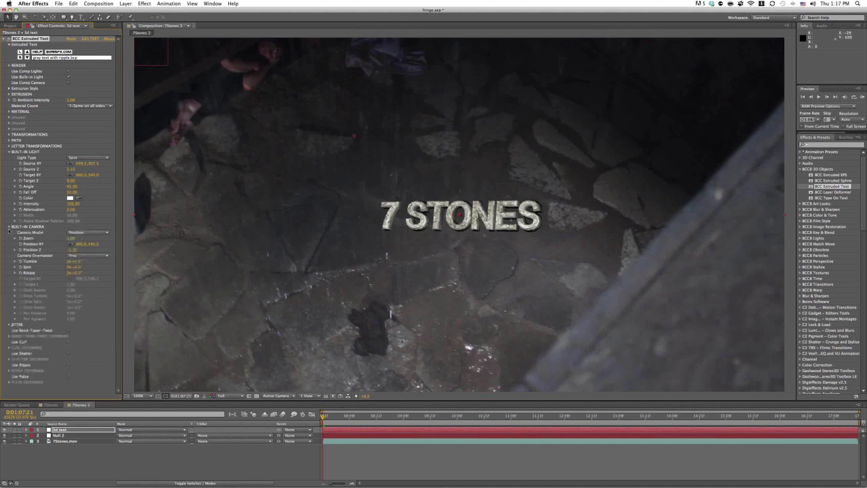
pyautogui.click(9, 227)
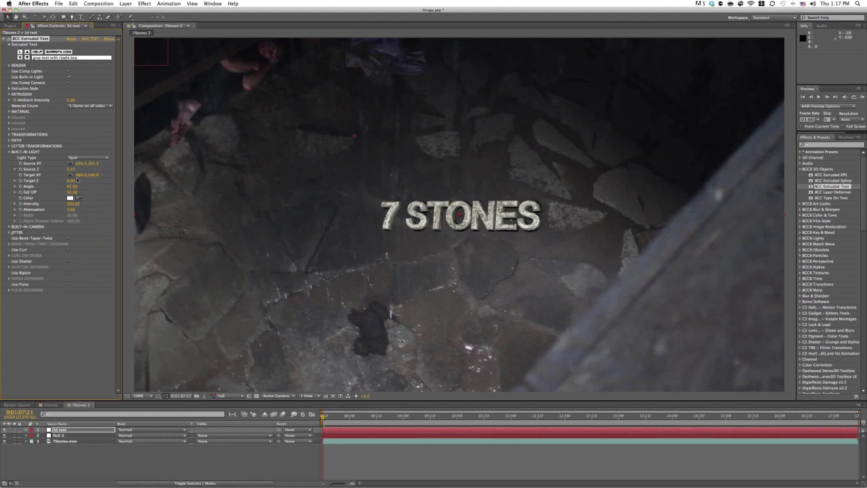
# Step: Move the built-in light's Source XY position and compare the title with the light off and on
pyautogui.click(71, 166)
pyautogui.moveTo(80, 166); pyautogui.dragTo(39, 174)
pyautogui.click(69, 77)
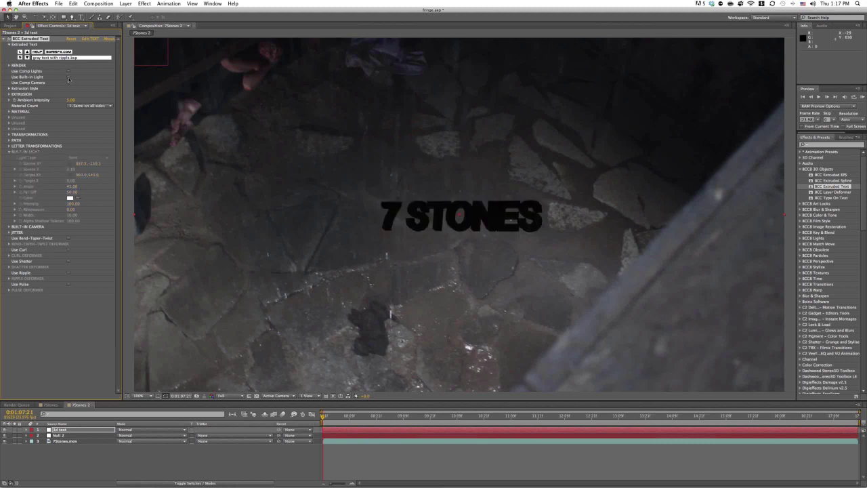
pyautogui.click(68, 77)
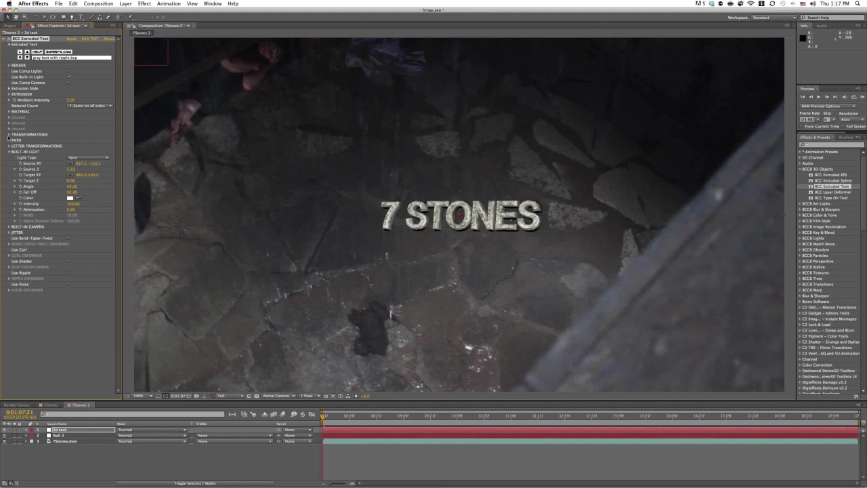
# Step: Expand Transformations, tilt the title to an Orientation X of about 48° and turn its Orientation Y slightly negative
pyautogui.click(9, 134)
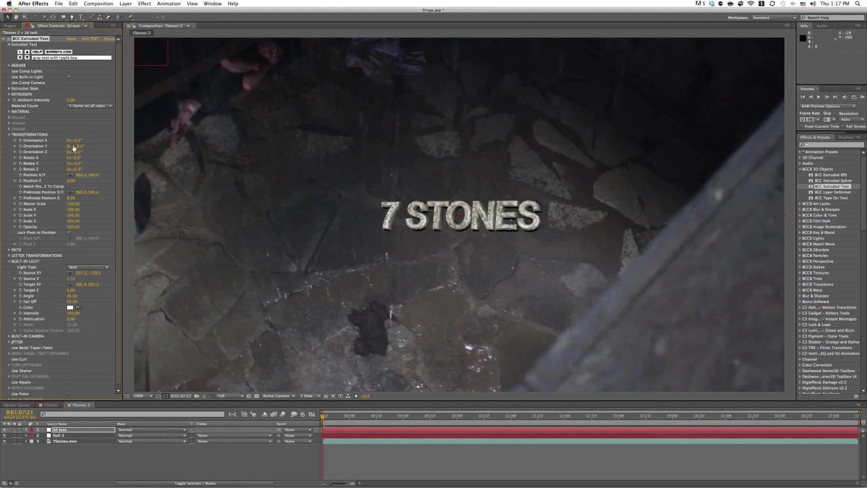
pyautogui.moveTo(78, 140); pyautogui.dragTo(89, 141)
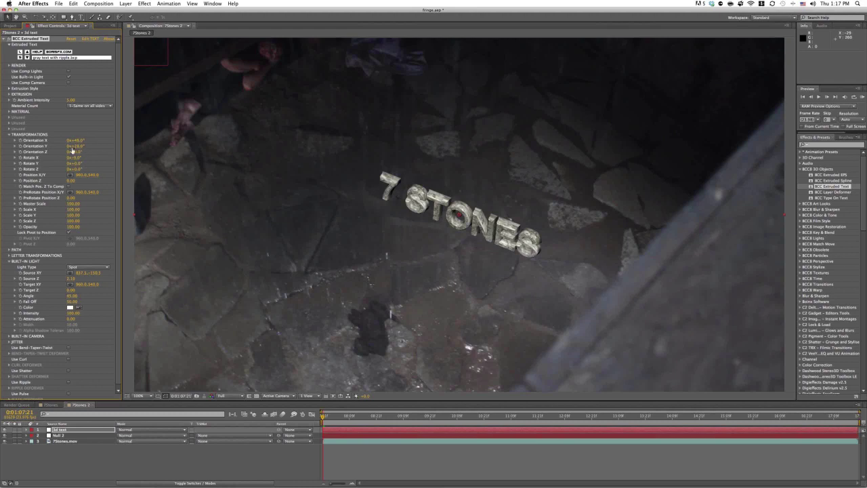
pyautogui.moveTo(75, 155); pyautogui.dragTo(68, 155)
pyautogui.click(77, 146)
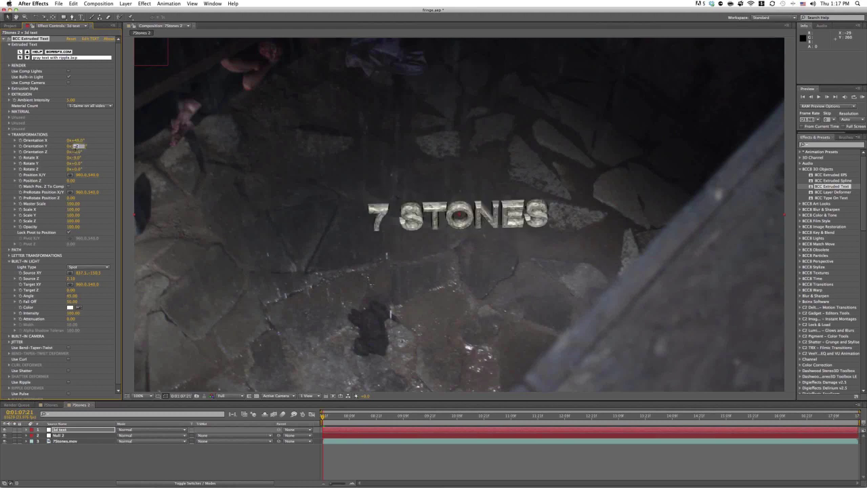
pyautogui.write('24')
pyautogui.press('Return')
pyautogui.moveTo(77, 145); pyautogui.dragTo(76, 146)
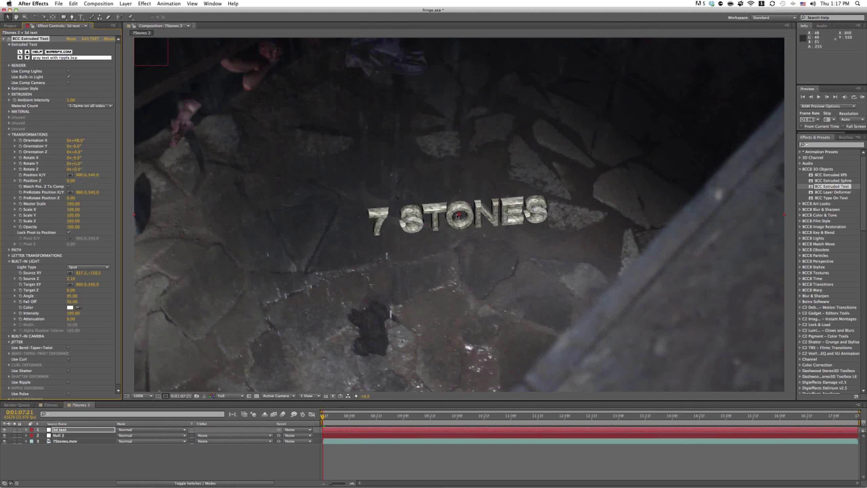
# Step: Reposition the title lower on the stone floor at about Position X/Y 1003, 644 and collapse Transformations
pyautogui.click(69, 175)
pyautogui.click(454, 259)
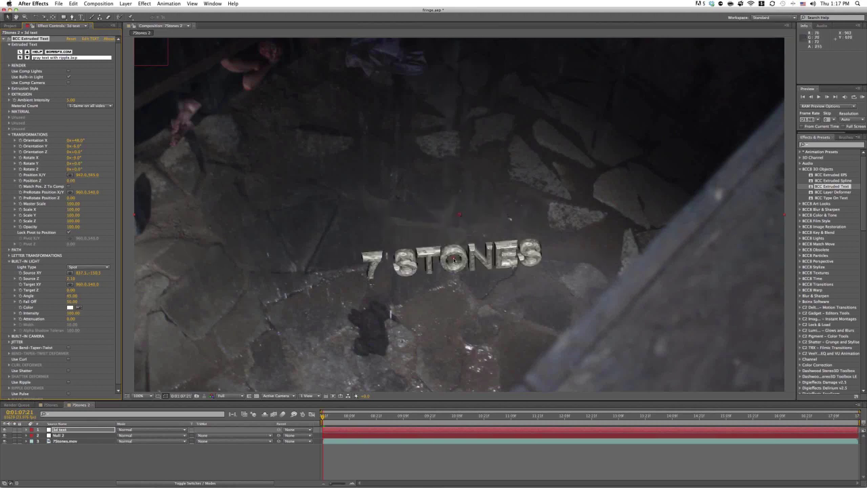
pyautogui.moveTo(454, 259); pyautogui.dragTo(474, 250)
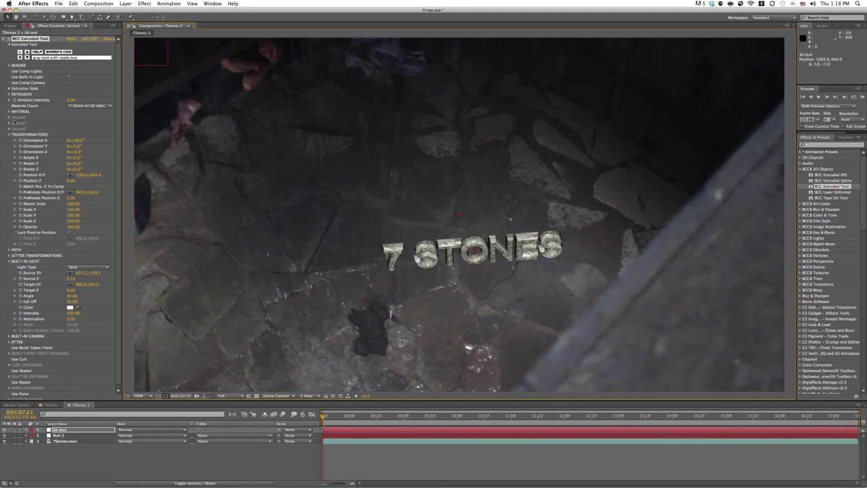
pyautogui.click(10, 134)
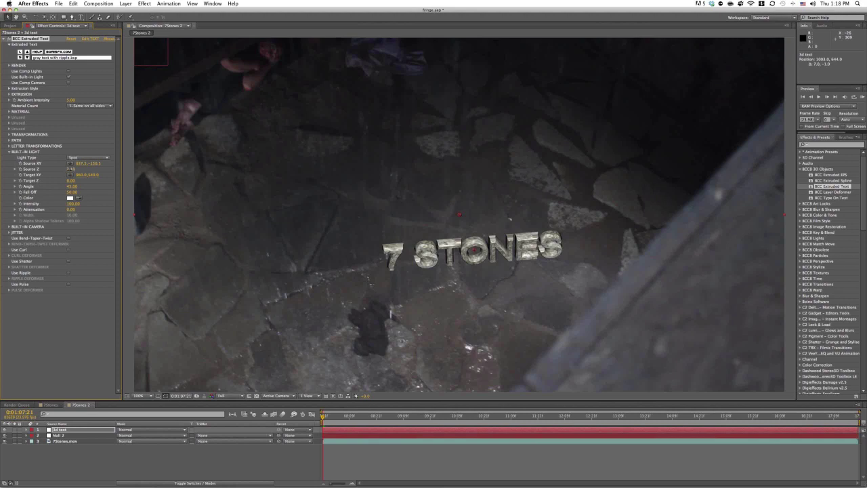
# Step: Adjust the built-in light's Source Z and the Render group's Polygon Count, collapsing both groups
pyautogui.moveTo(67, 171); pyautogui.dragTo(70, 174)
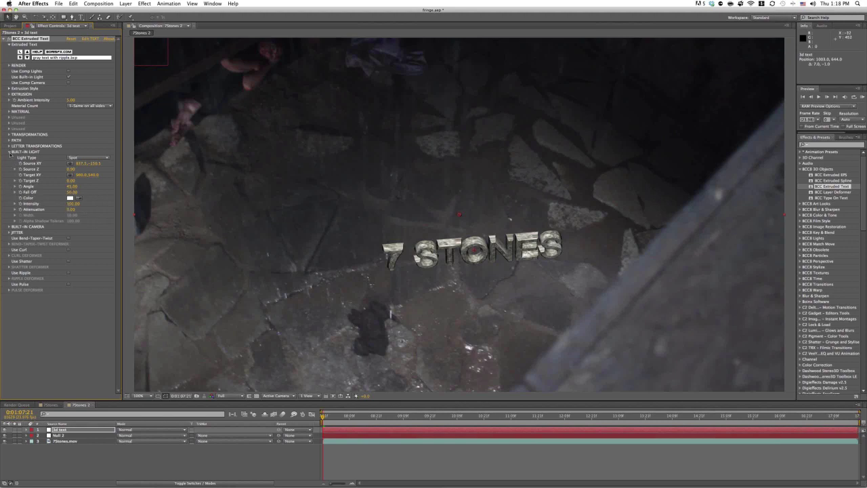
pyautogui.click(9, 151)
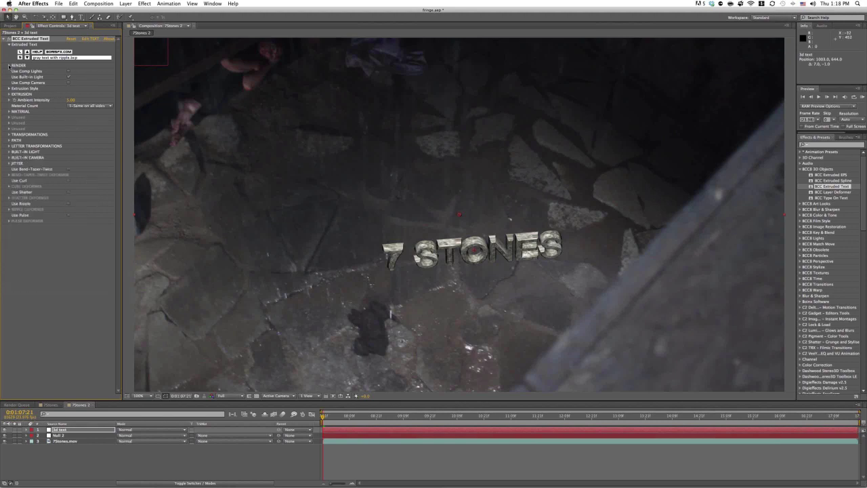
pyautogui.click(9, 66)
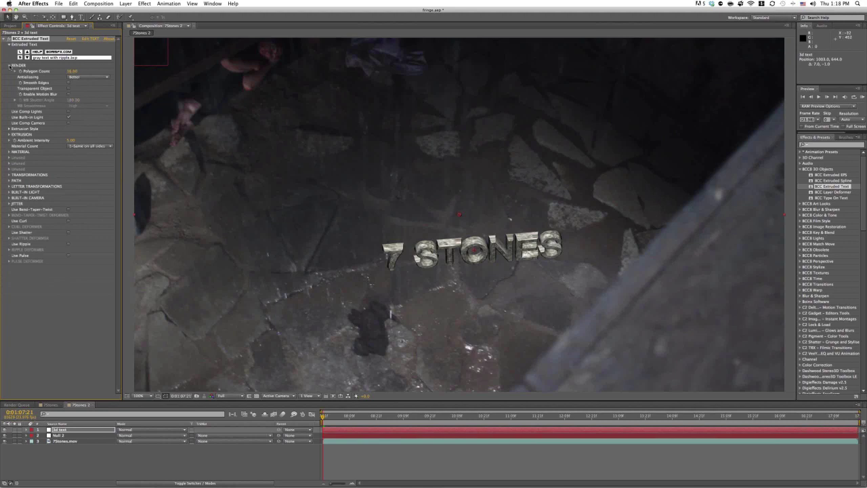
pyautogui.moveTo(71, 72); pyautogui.dragTo(88, 72)
pyautogui.click(9, 65)
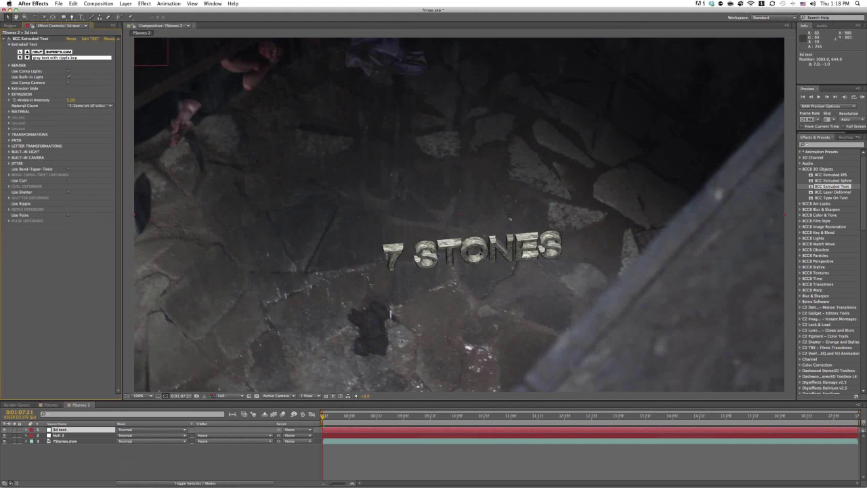
# Step: Duplicate the 3d text layer
pyautogui.click(87, 461)
pyautogui.click(73, 432)
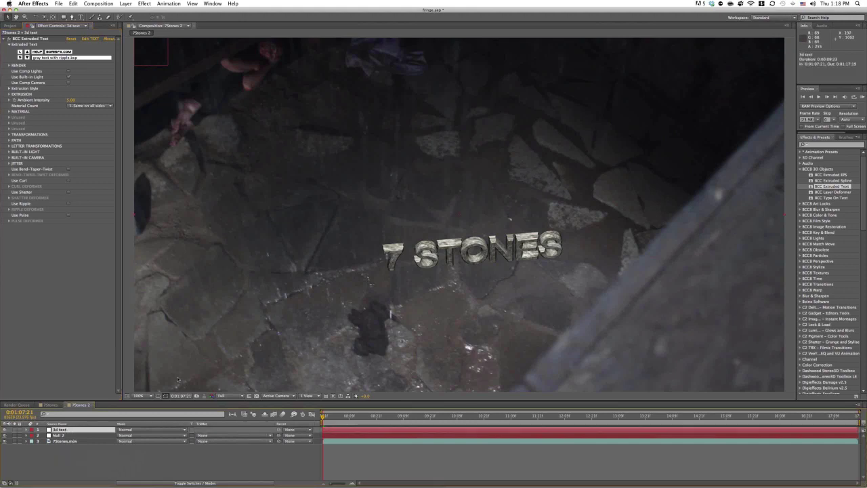
pyautogui.click(41, 467)
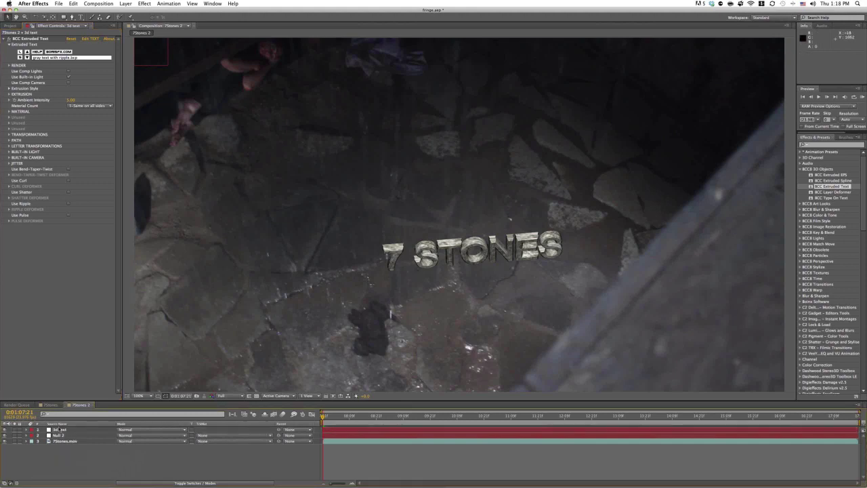
pyautogui.click(47, 431)
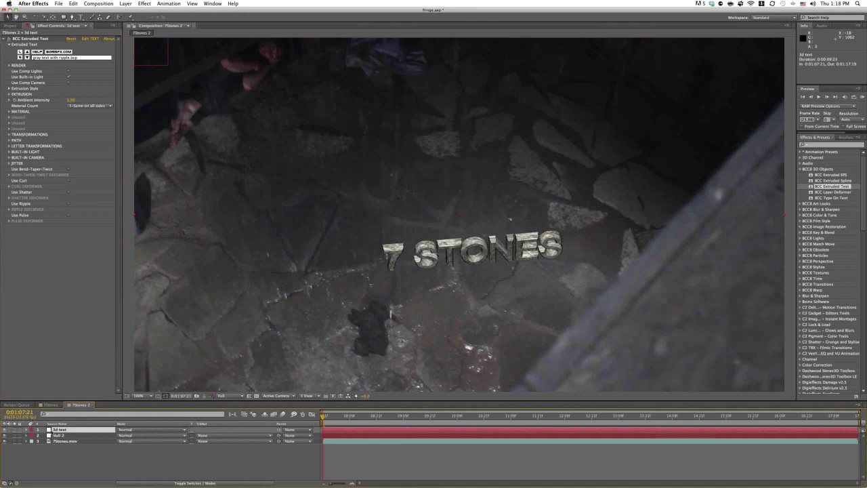
pyautogui.press('super+d')
# Step: Rename the lower 3d text copy Shadow and switch the layer columns from modes to switches
pyautogui.click(72, 435)
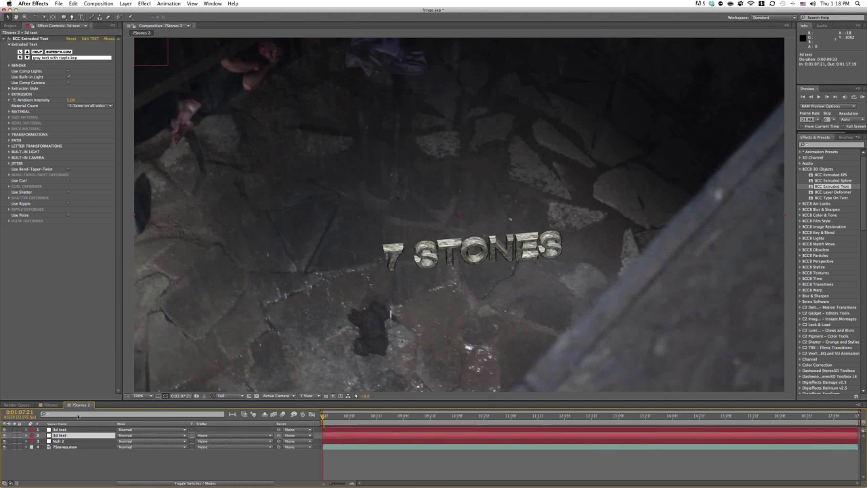
pyautogui.click(56, 424)
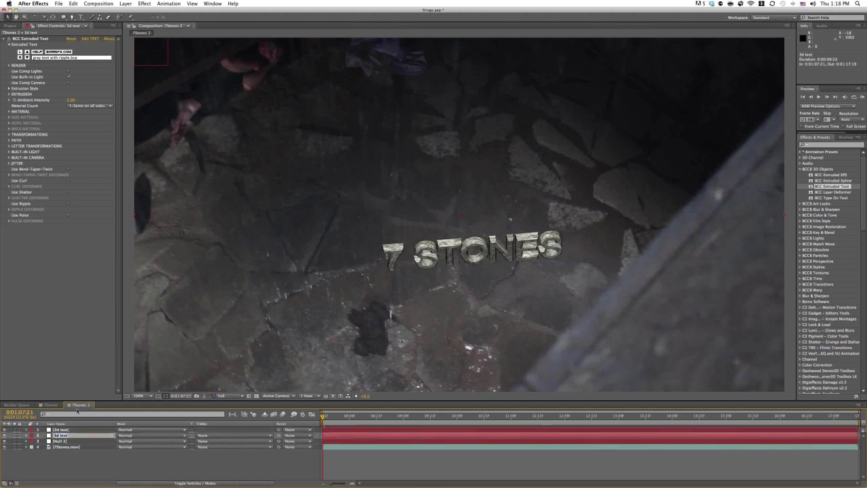
pyautogui.write('t')
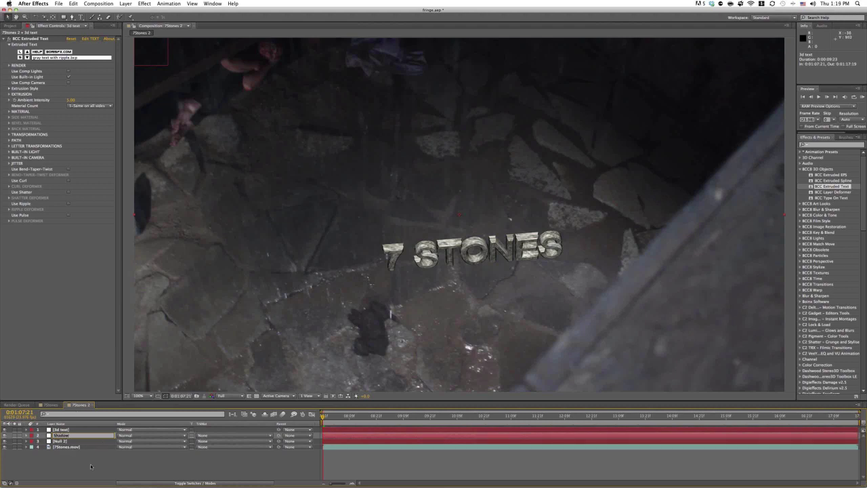
pyautogui.press('Return')
pyautogui.click(203, 484)
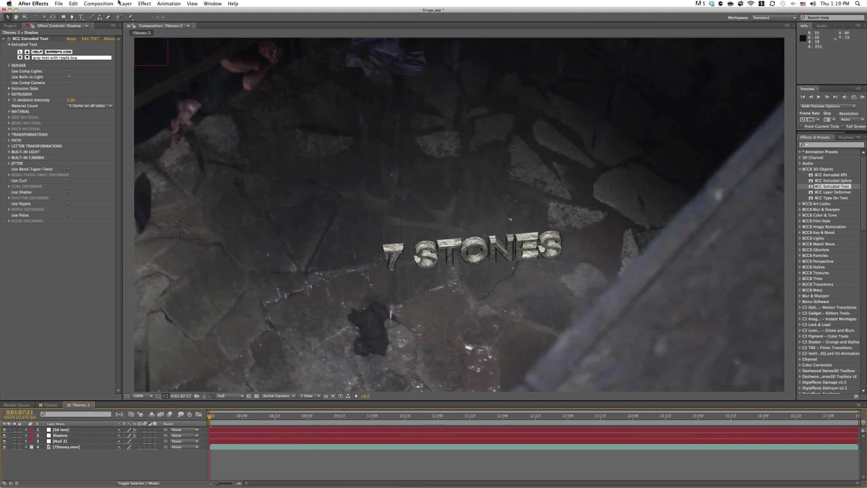
# Step: Try rotating the 3d text layer by roughly half a turn, and undo the rotation
pyautogui.click(60, 436)
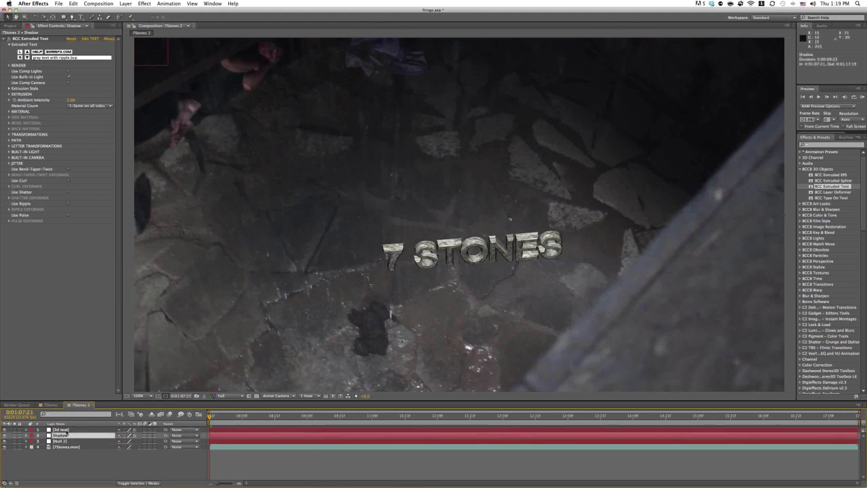
pyautogui.click(60, 429)
pyautogui.press('r')
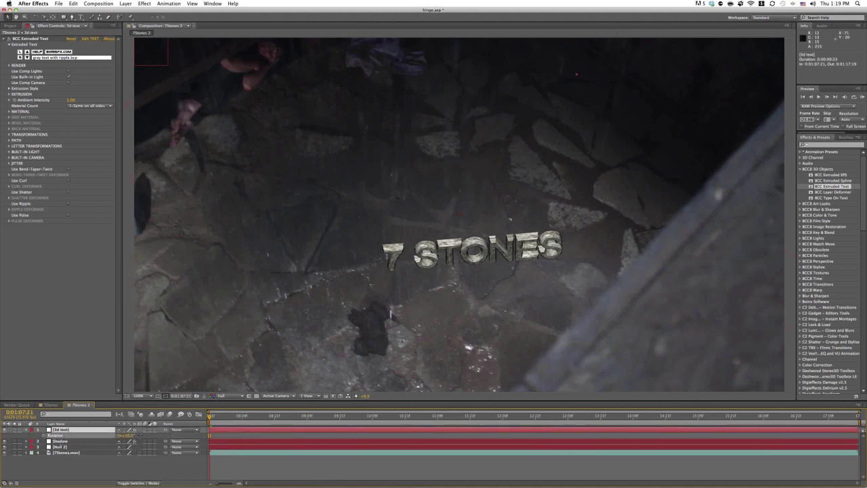
pyautogui.moveTo(126, 435); pyautogui.dragTo(149, 436)
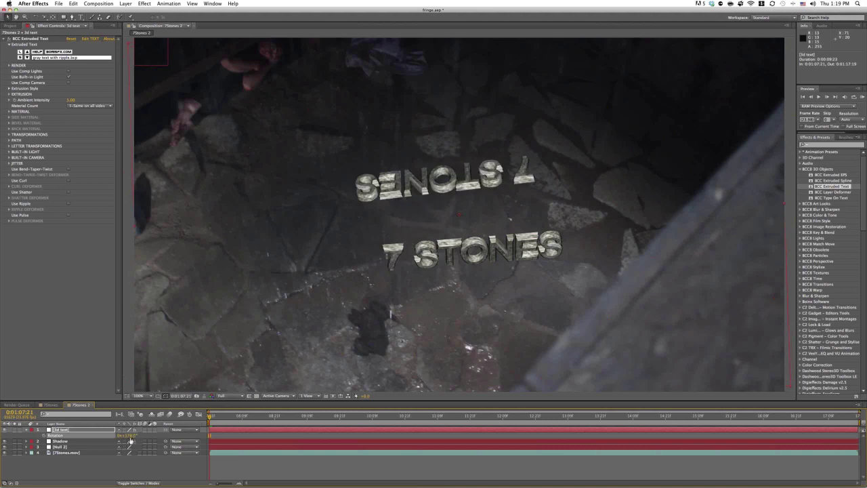
pyautogui.hotkey('ctrl', 'z')
pyautogui.hotkey('ctrl', 'z')
pyautogui.hotkey('ctrl', 'z')
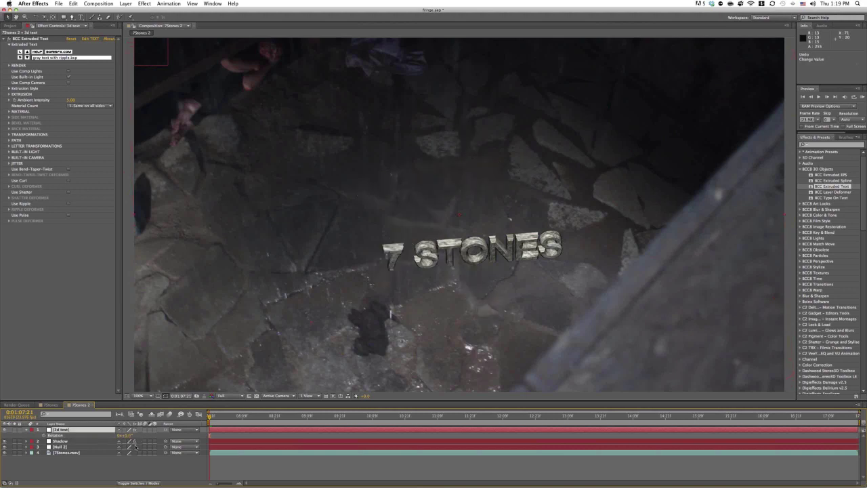
pyautogui.click(71, 465)
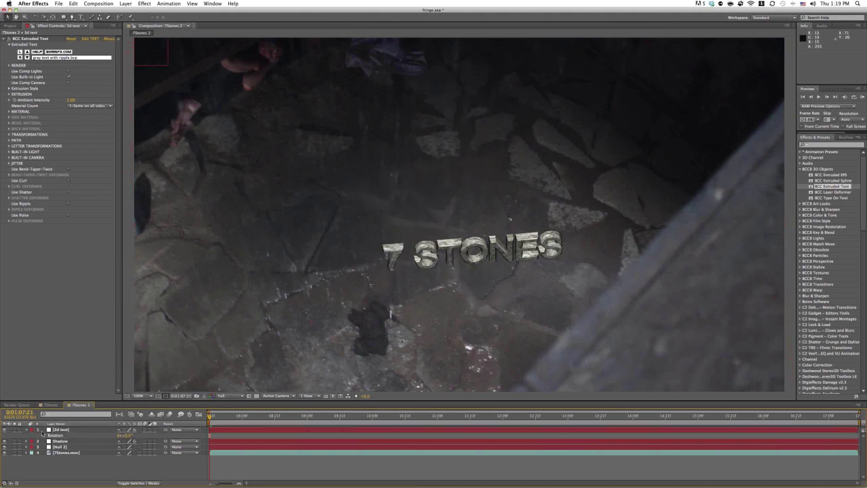
# Step: Find the Generate Fill effect by searching "fill", apply it to the Shadow layer, and reveal both text layers' effects
pyautogui.click(68, 443)
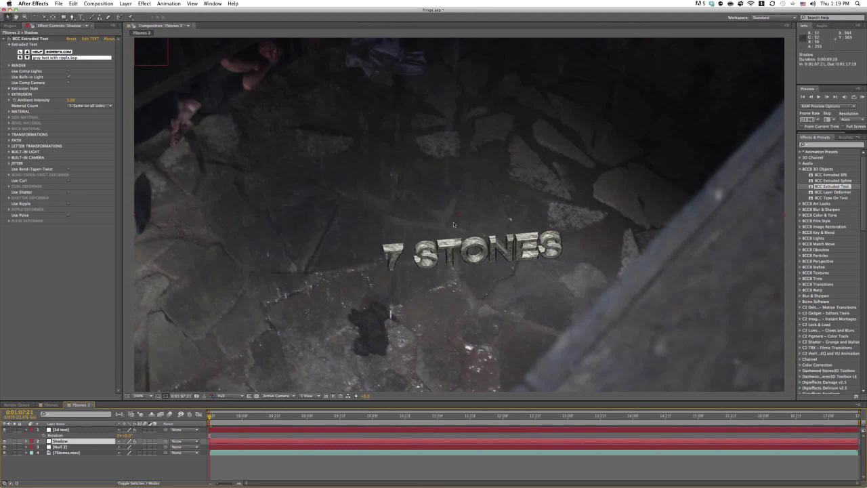
pyautogui.click(813, 145)
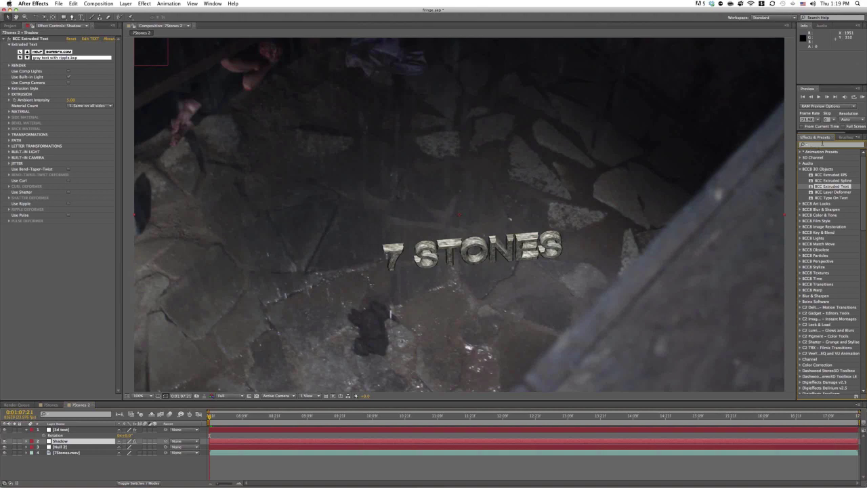
pyautogui.write('fill')
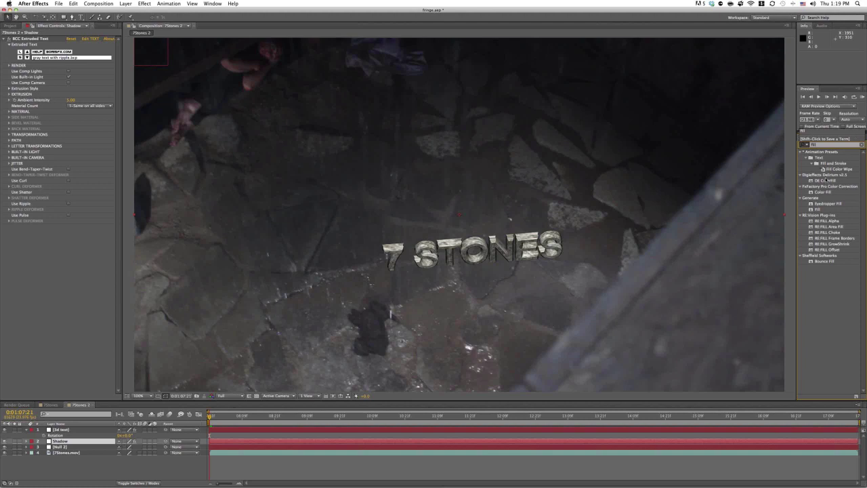
pyautogui.moveTo(818, 210); pyautogui.dragTo(61, 414)
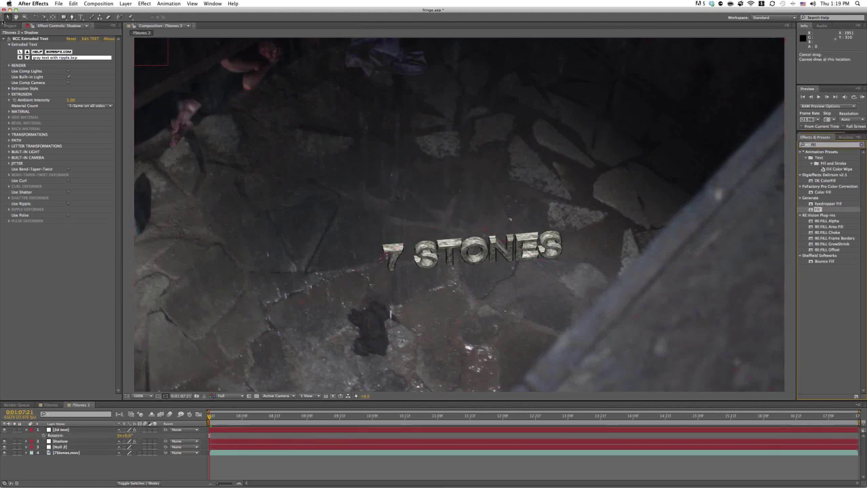
pyautogui.moveTo(6, 41); pyautogui.dragTo(37, 338)
pyautogui.click(63, 441)
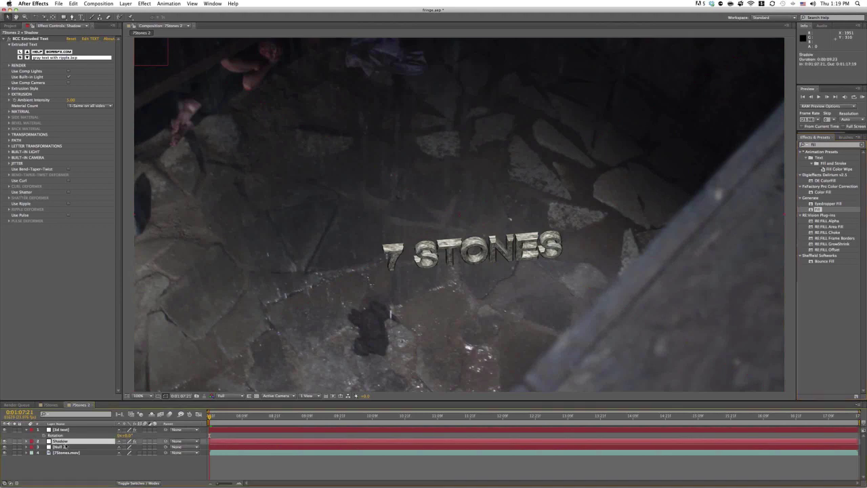
pyautogui.press('e')
pyautogui.click(61, 429)
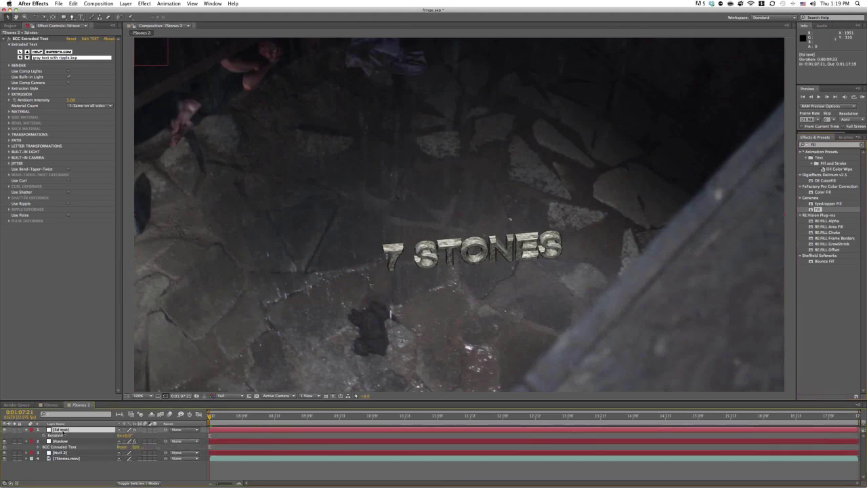
pyautogui.press('e')
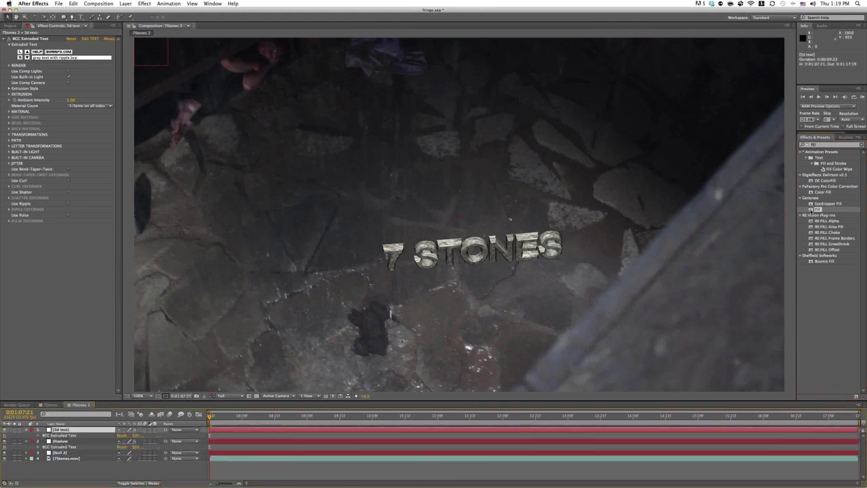
pyautogui.moveTo(60, 435); pyautogui.dragTo(63, 441)
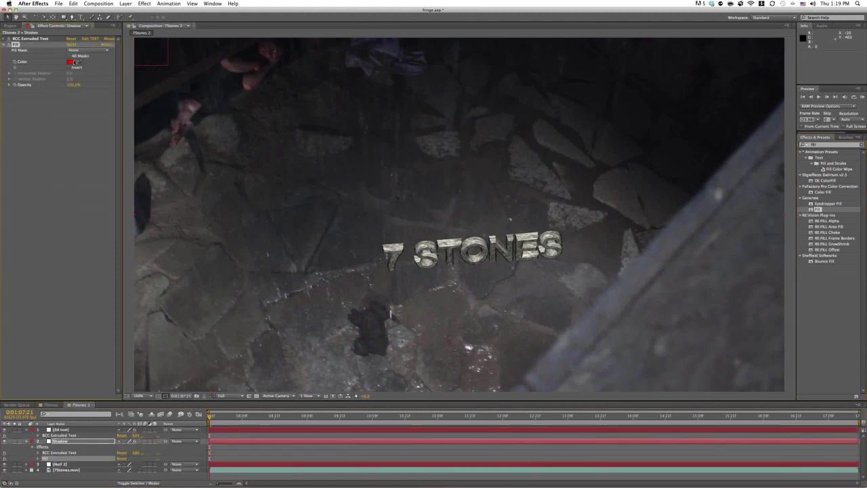
# Step: Set the Shadow layer's Fill color to black (000000)
pyautogui.click(70, 62)
pyautogui.moveTo(406, 247); pyautogui.dragTo(439, 292)
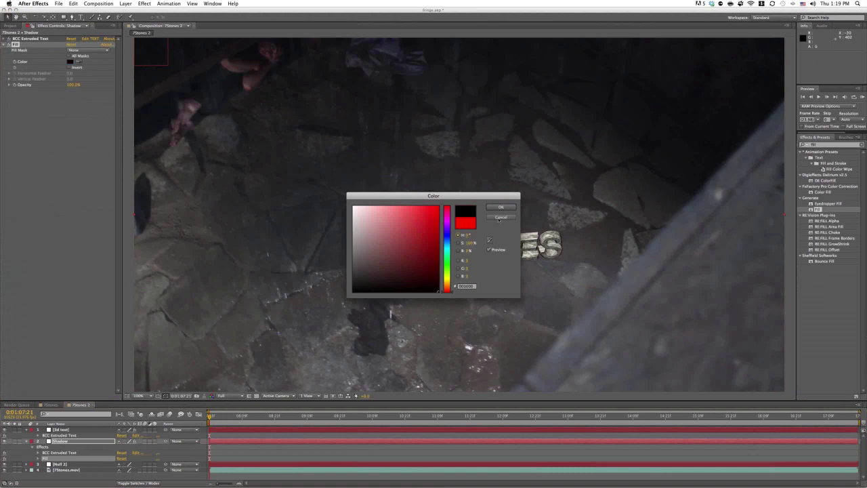
pyautogui.click(502, 206)
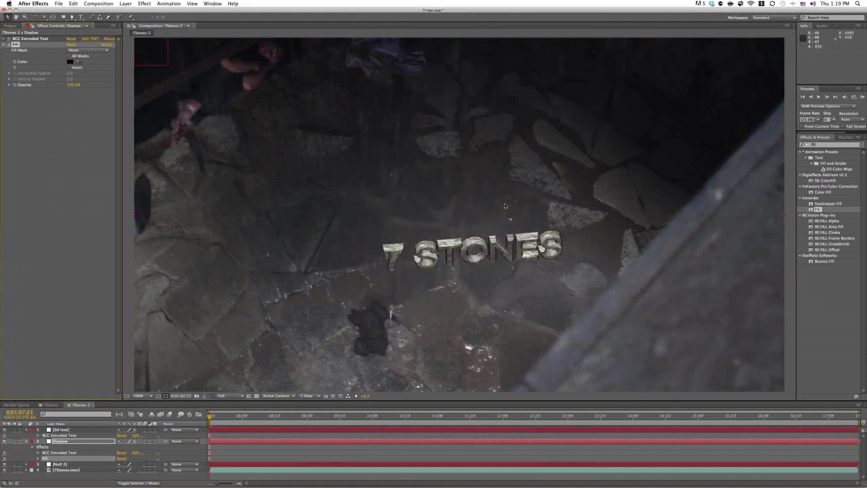
# Step: Set the Shadow text's Rotate X to about 10° in its Extruded Text transformations, undoing the trial Rotate Y change
pyautogui.click(60, 441)
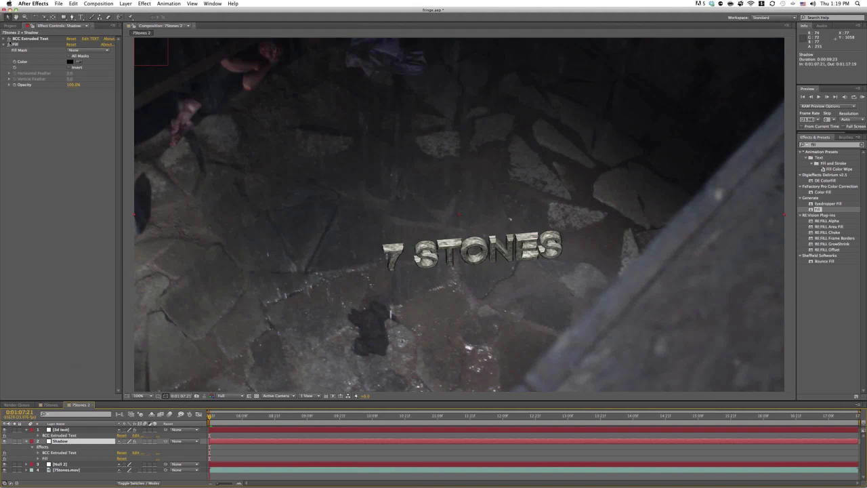
pyautogui.click(5, 38)
pyautogui.click(28, 39)
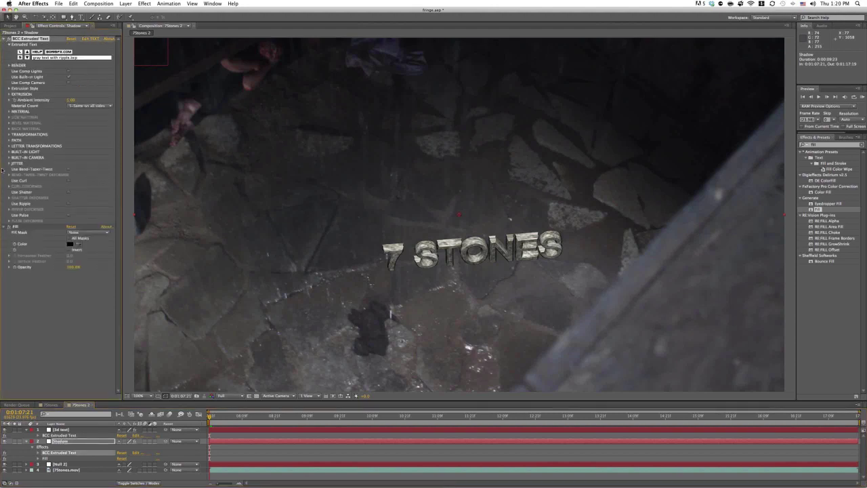
pyautogui.click(8, 134)
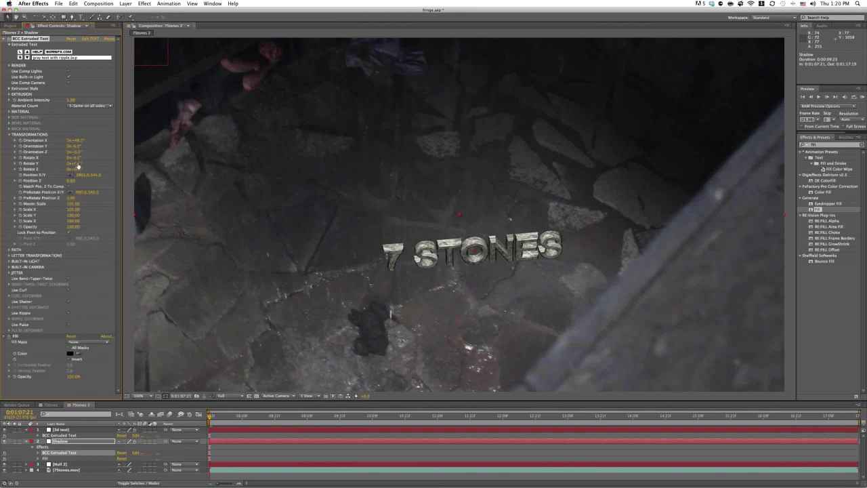
pyautogui.moveTo(78, 165); pyautogui.dragTo(79, 168)
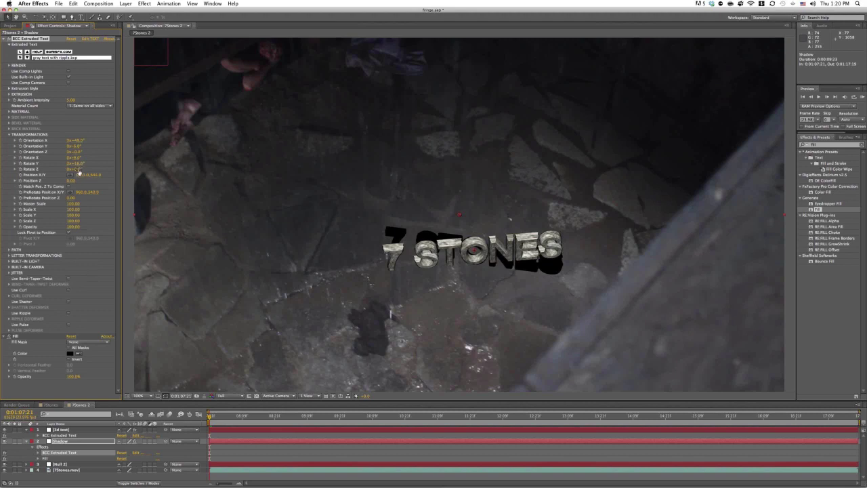
pyautogui.press('super+z')
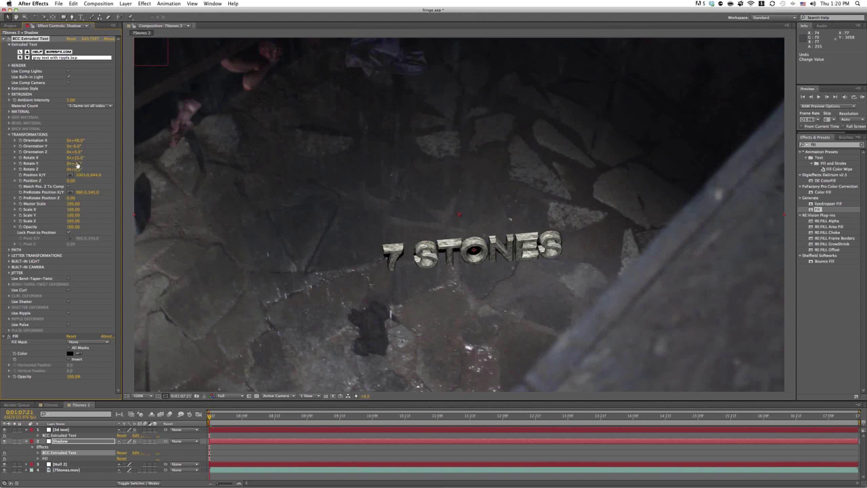
# Step: Move the shadow text directly behind the 7 STONES title, with Position X/Y at about 1004, 634
pyautogui.click(69, 175)
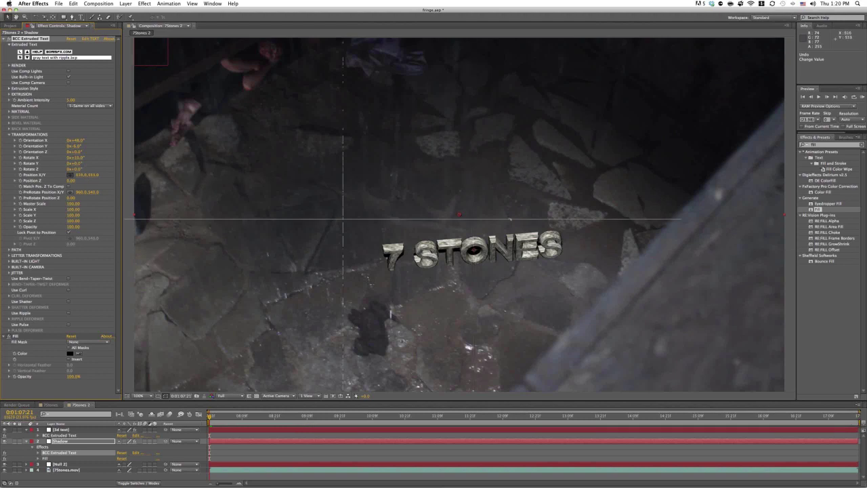
pyautogui.click(446, 253)
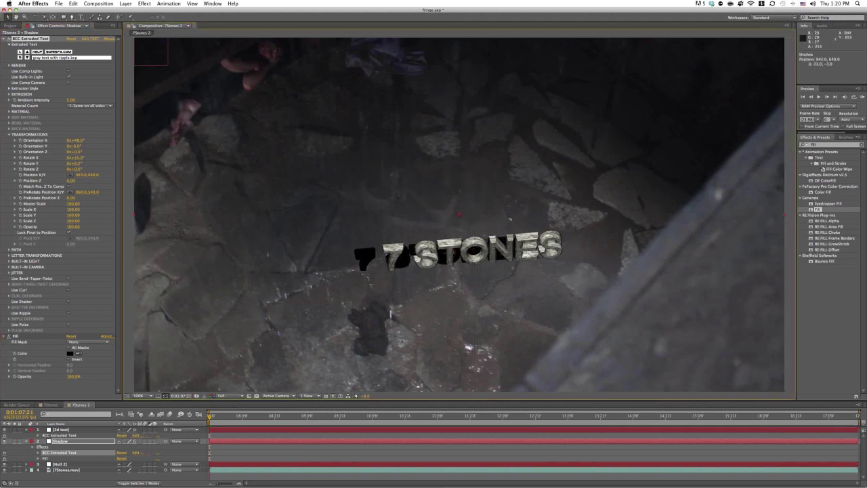
pyautogui.moveTo(445, 252); pyautogui.dragTo(475, 248)
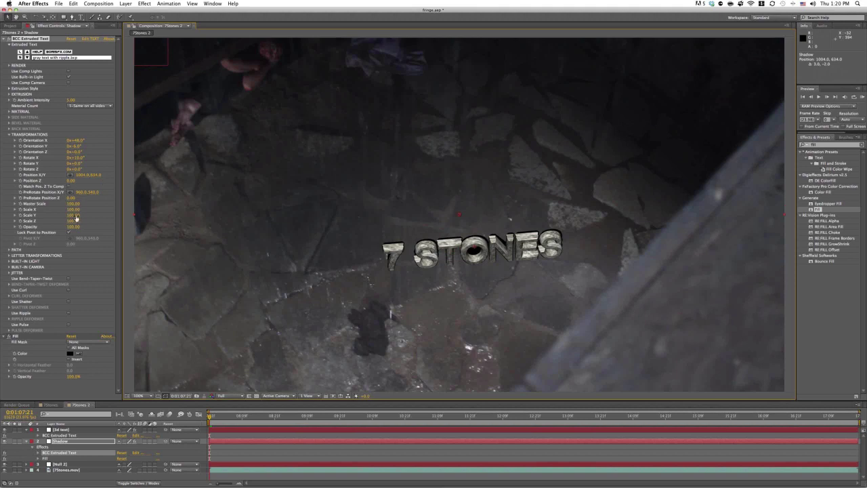
# Step: Stretch the shadow text to a Scale Y of 217 and place its PreRotate Position X/Y at about 965, 531
pyautogui.moveTo(74, 215); pyautogui.dragTo(83, 232)
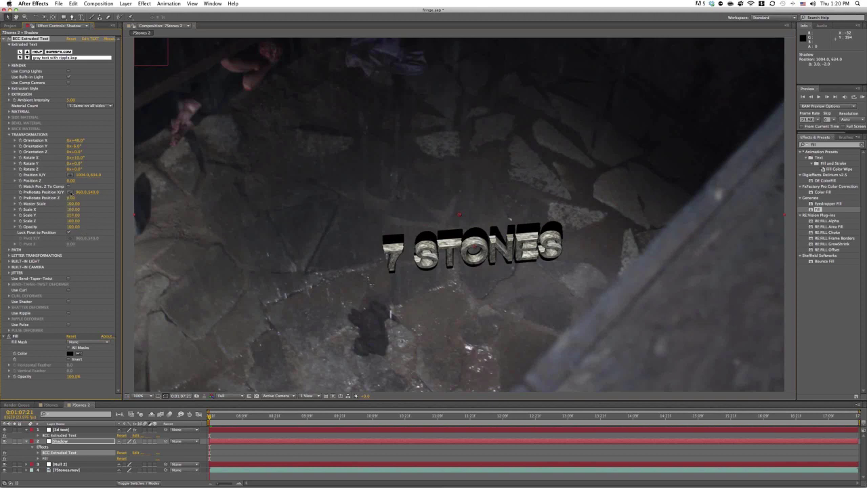
pyautogui.click(71, 193)
pyautogui.click(476, 256)
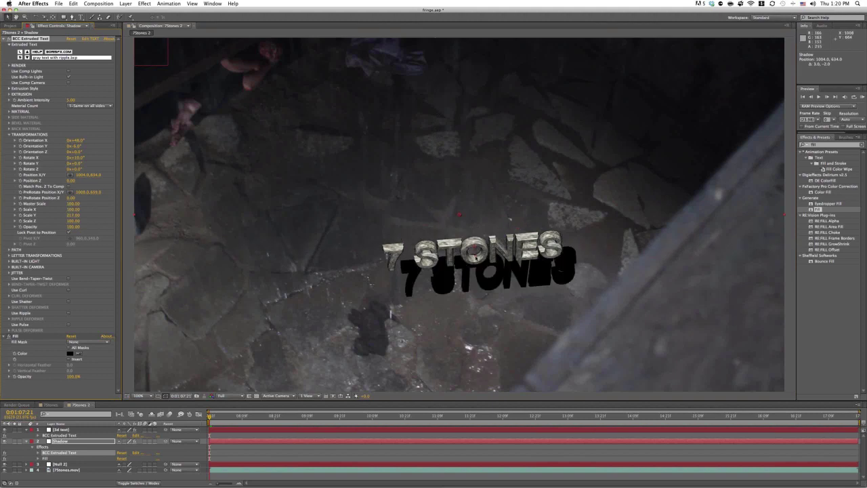
pyautogui.moveTo(476, 256); pyautogui.dragTo(464, 215)
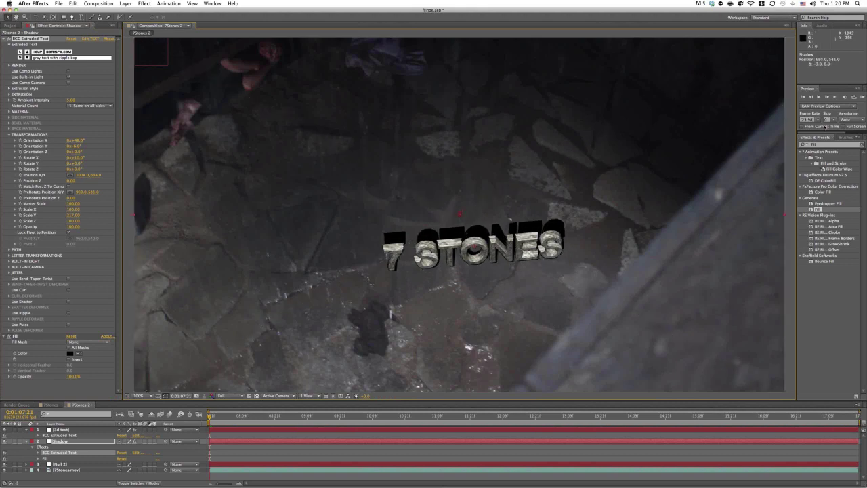
# Step: Search the effects for Fast Blur and apply it to the Shadow layer
pyautogui.doubleClick(824, 145)
pyautogui.write('fast')
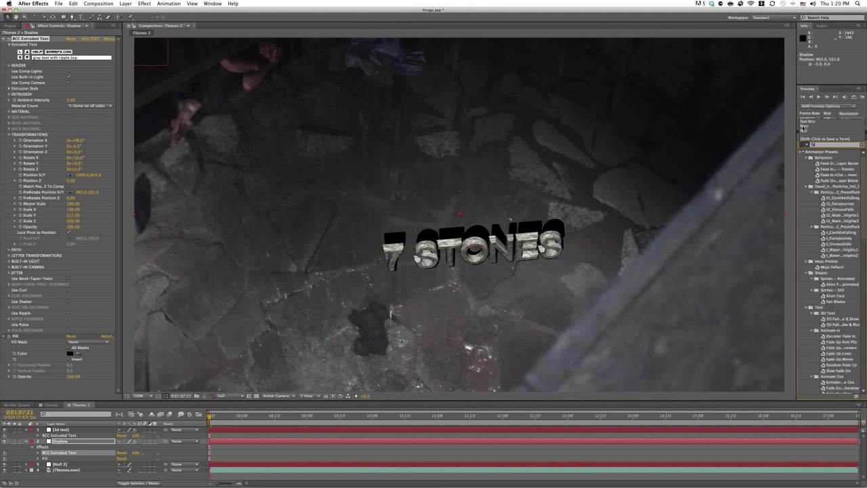
pyautogui.write(' blur')
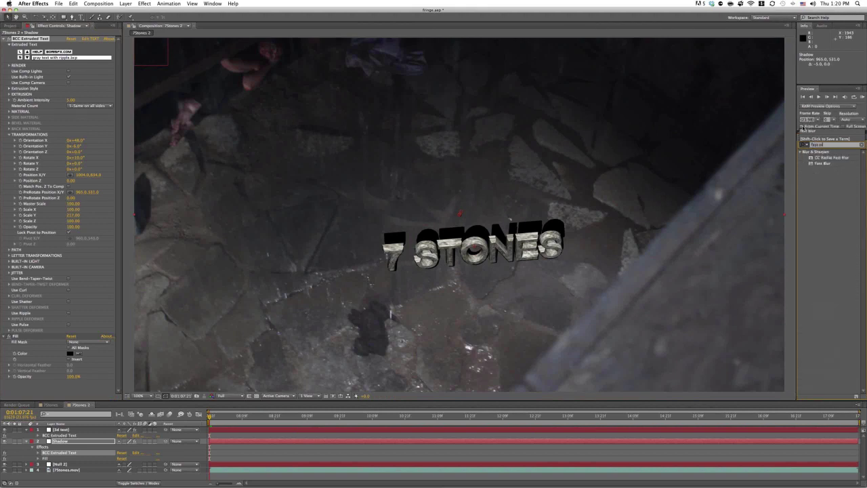
pyautogui.press('BackSpace')
pyautogui.write('r')
pyautogui.click(811, 164)
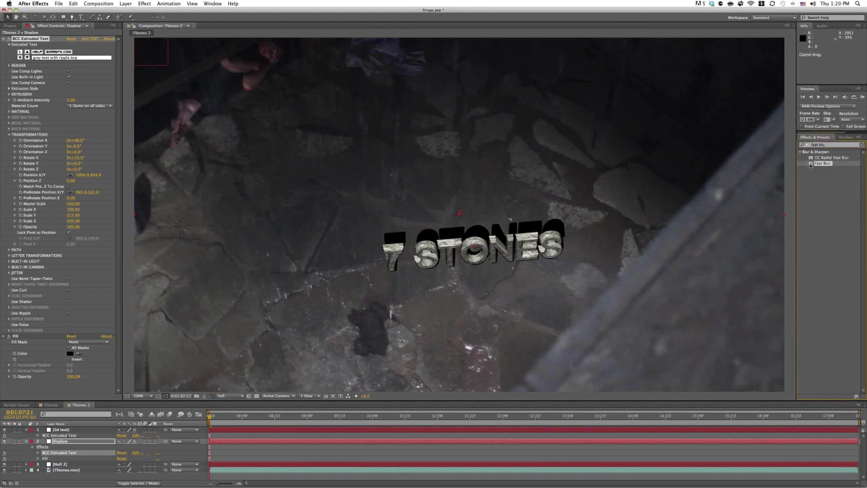
pyautogui.moveTo(811, 165); pyautogui.dragTo(65, 452)
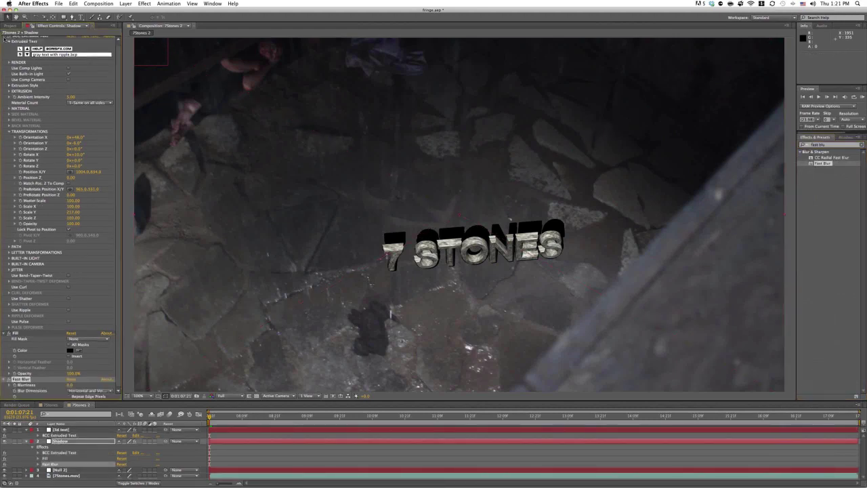
# Step: Set the Shadow's Fast Blur blurriness to about 25, lower its layer opacity to about 50%, and show the layer modes columns
pyautogui.click(5, 38)
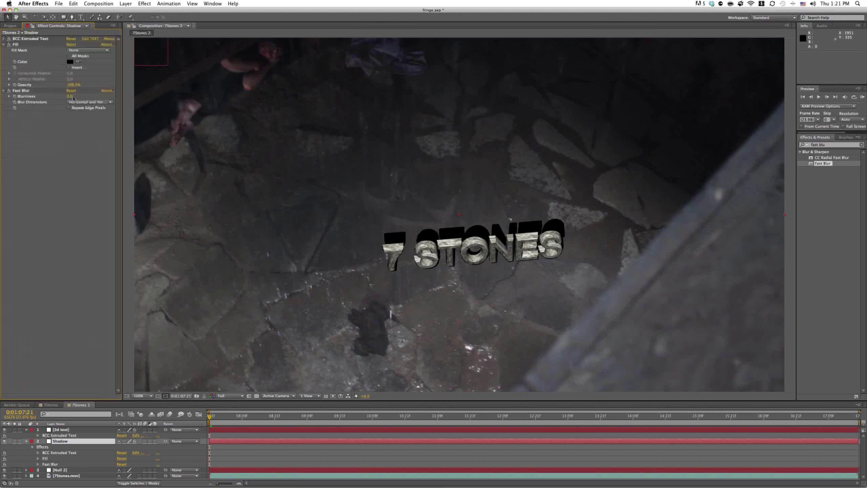
pyautogui.moveTo(70, 97); pyautogui.dragTo(72, 99)
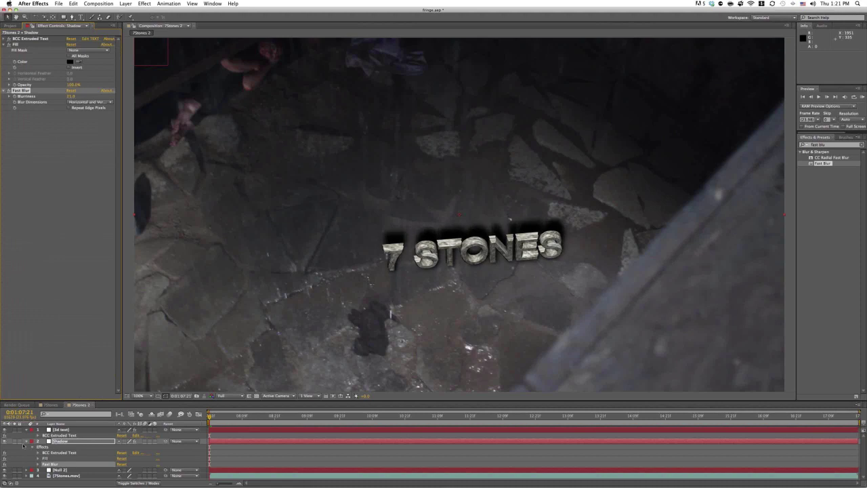
pyautogui.press('t')
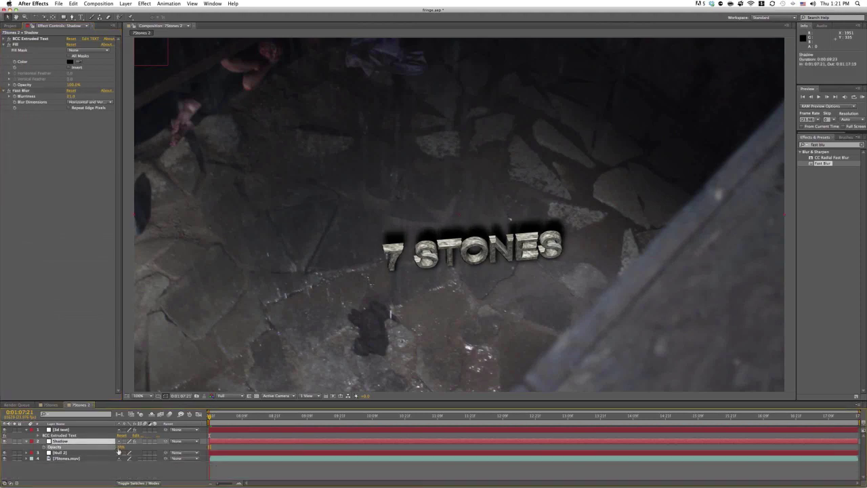
pyautogui.moveTo(120, 448); pyautogui.dragTo(118, 450)
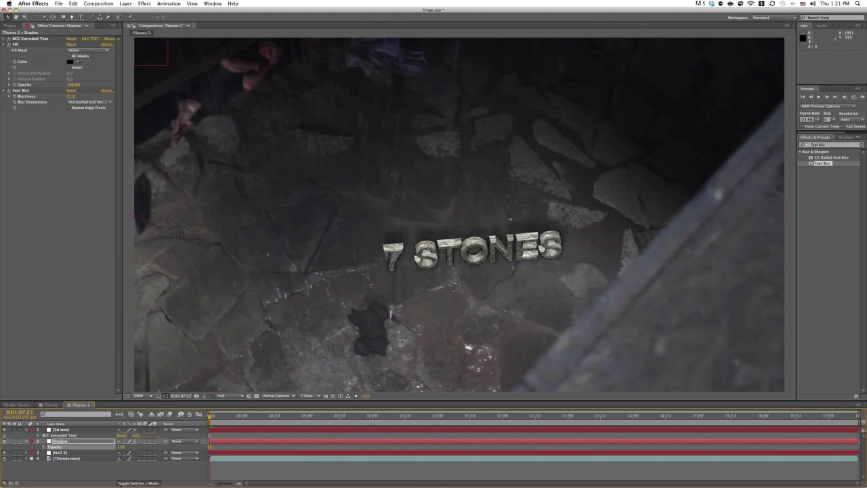
pyautogui.click(138, 482)
# Step: Check the title at other frames, return to the start of the clip, and undo the last value change
pyautogui.click(361, 416)
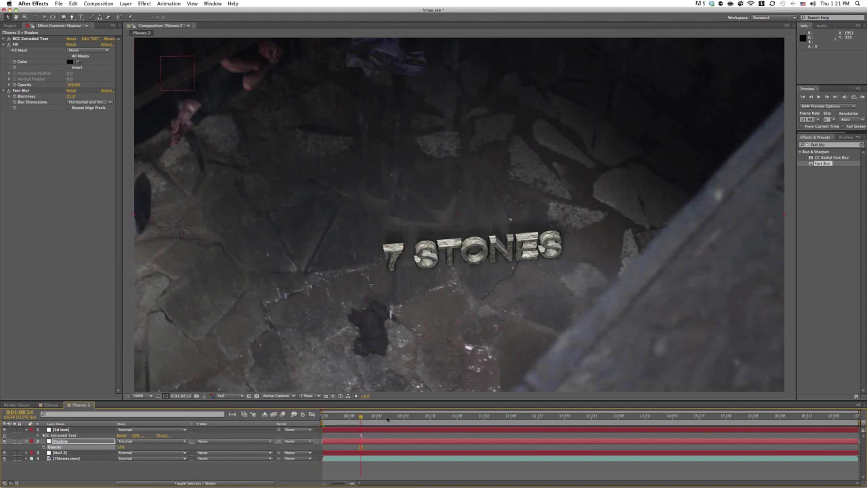
pyautogui.click(395, 417)
pyautogui.click(322, 417)
pyautogui.press('super+z')
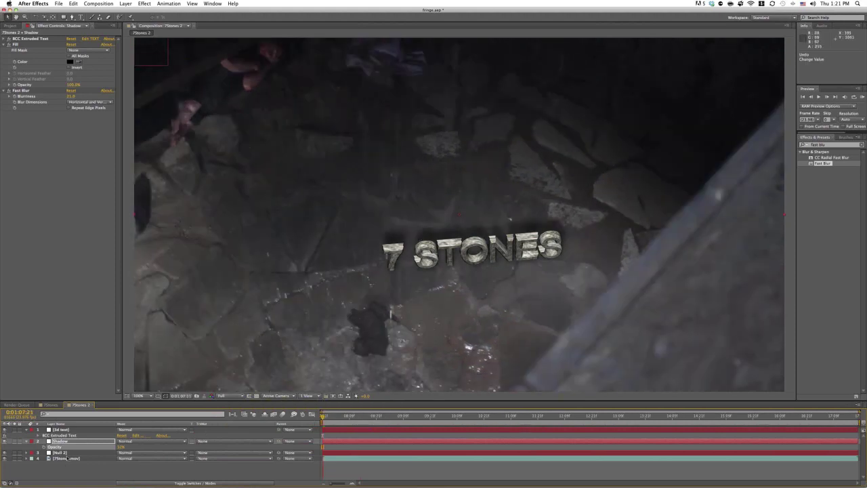
# Step: Parent both the 3d text and Shadow layers to the Null 2 tracking layer
pyautogui.click(63, 453)
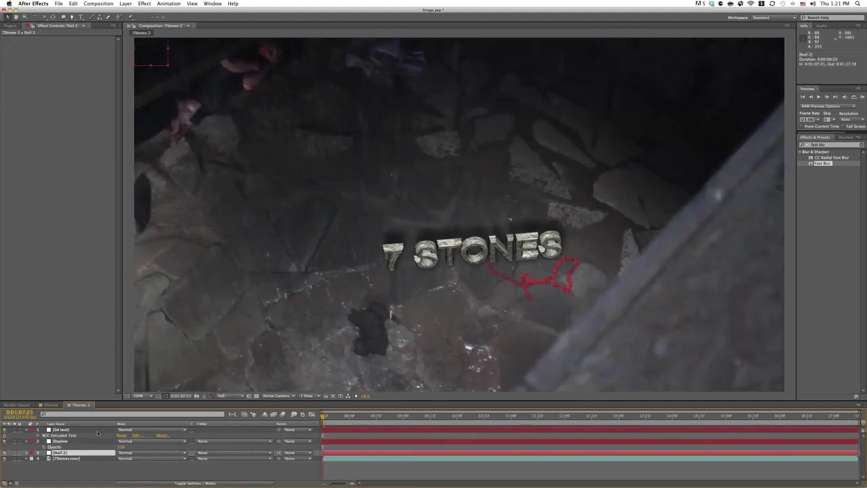
pyautogui.click(64, 441)
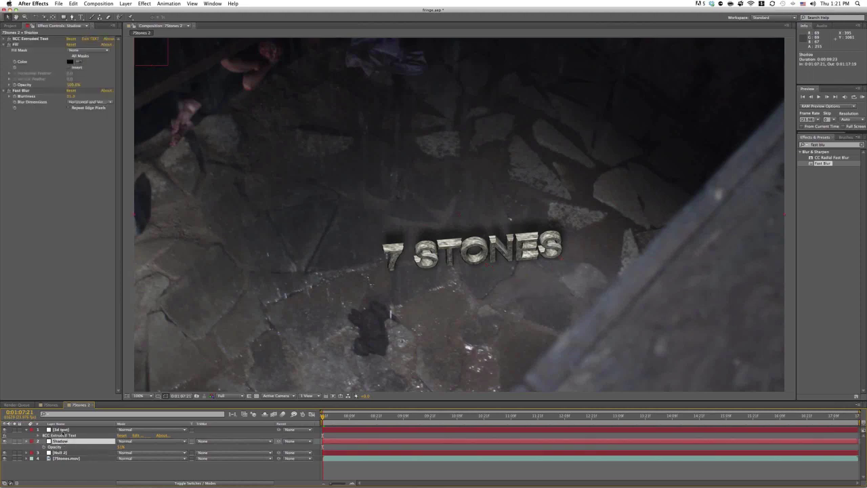
pyautogui.keyDown('shift'); pyautogui.click(60, 430); pyautogui.keyUp('shift')
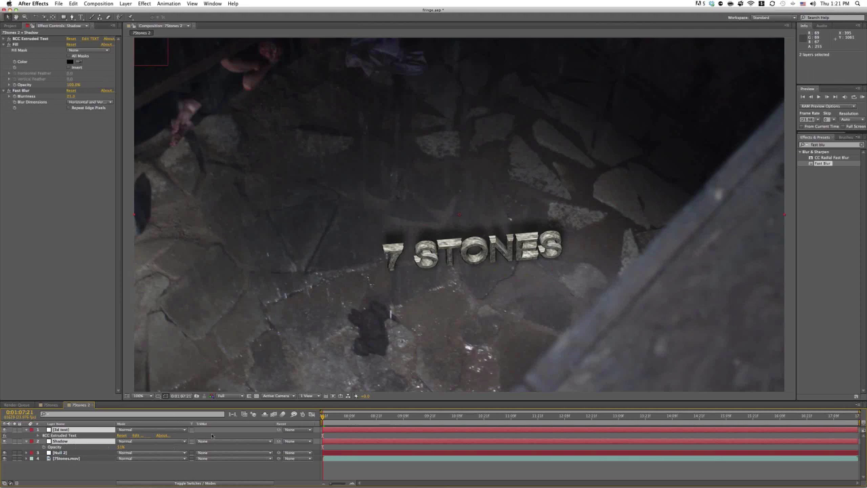
pyautogui.click(296, 442)
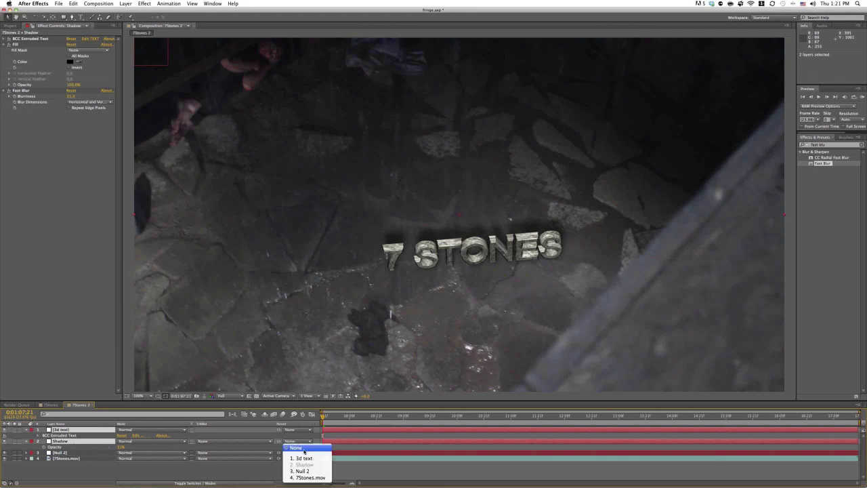
pyautogui.click(313, 472)
# Step: Scrub through the whole 7Stones 2 clip to examine how the title and shadow follow the tracked ground
pyautogui.click(333, 416)
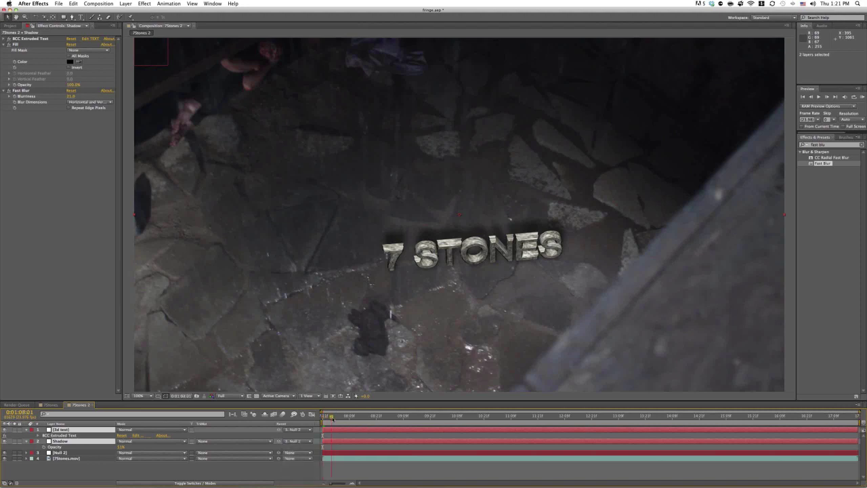
pyautogui.click(380, 416)
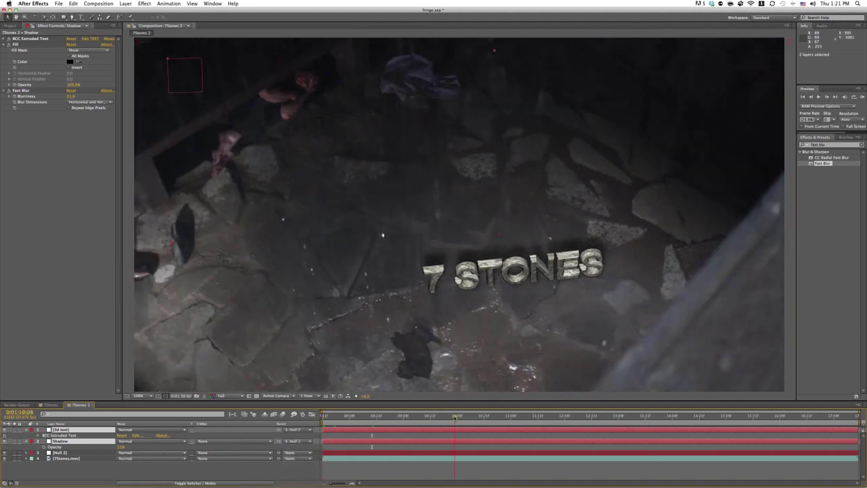
pyautogui.click(474, 416)
pyautogui.click(527, 416)
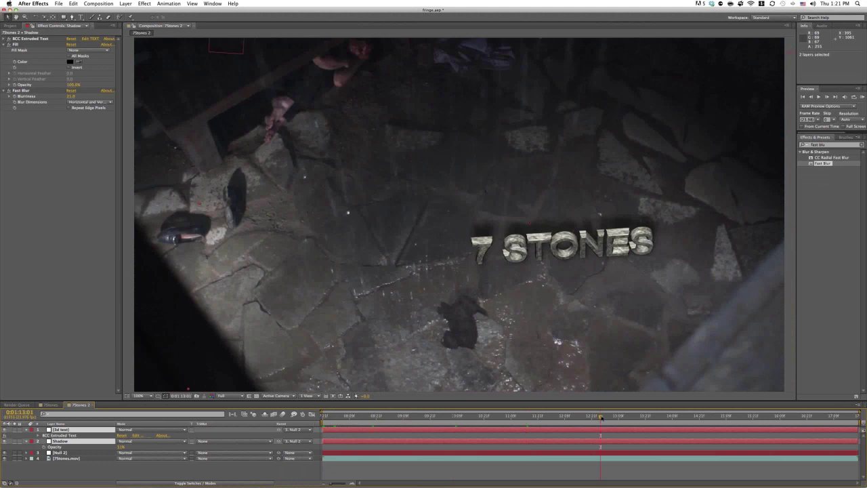
pyautogui.click(581, 416)
pyautogui.click(646, 416)
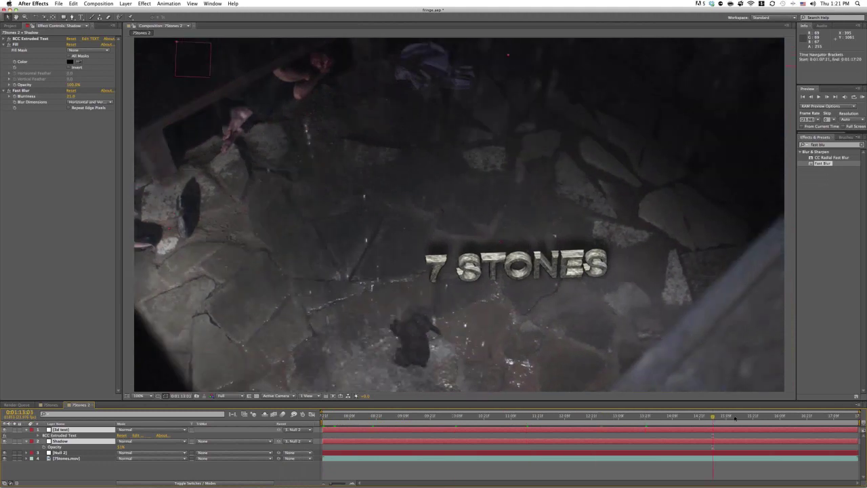
pyautogui.click(749, 416)
pyautogui.click(786, 416)
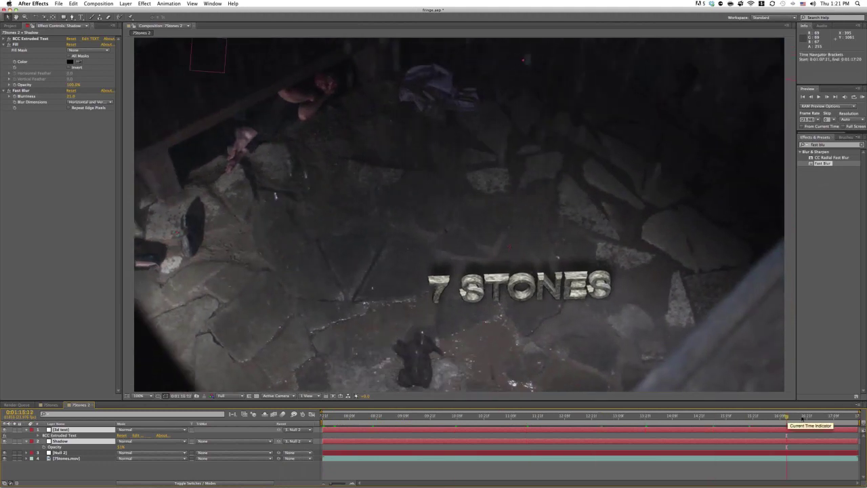
pyautogui.click(803, 416)
pyautogui.click(817, 416)
pyautogui.click(833, 416)
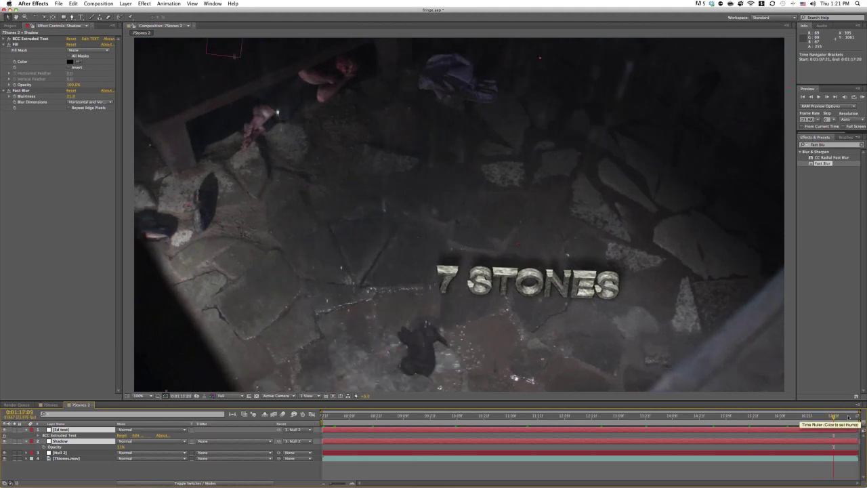
pyautogui.click(851, 416)
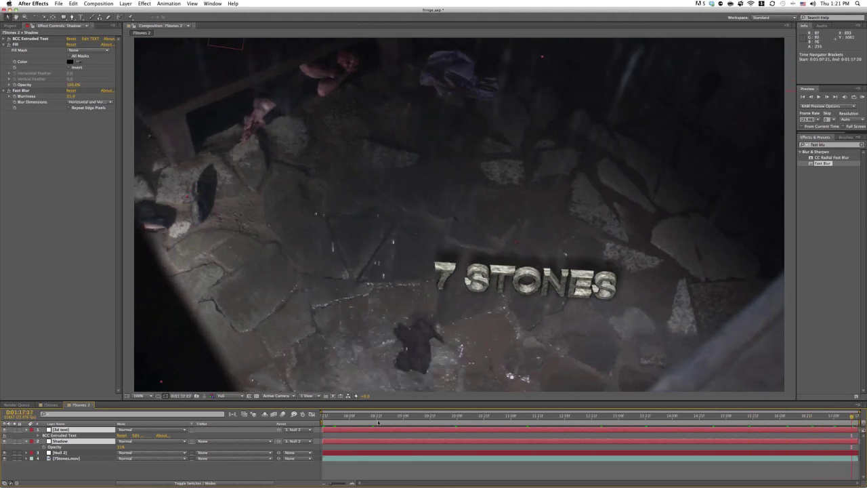
pyautogui.click(352, 416)
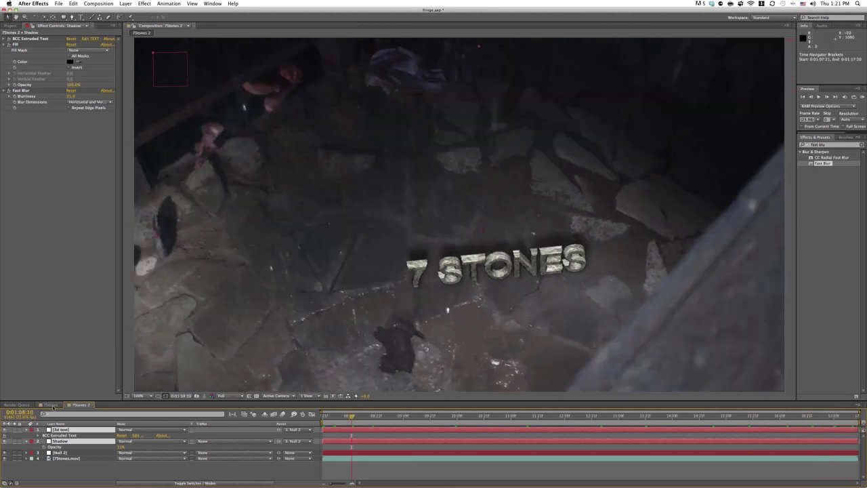
# Step: Compare the title with the finished one in the 7Stones composition, and check more frames of 7Stones 2
pyautogui.click(52, 405)
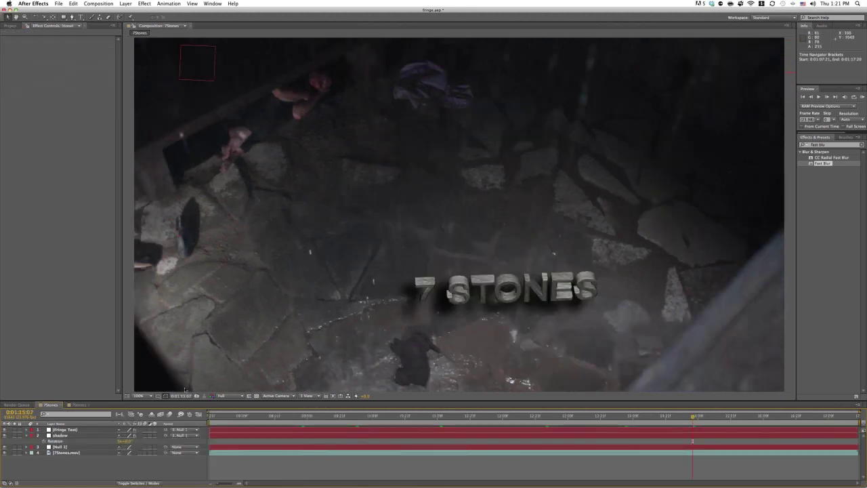
pyautogui.click(80, 404)
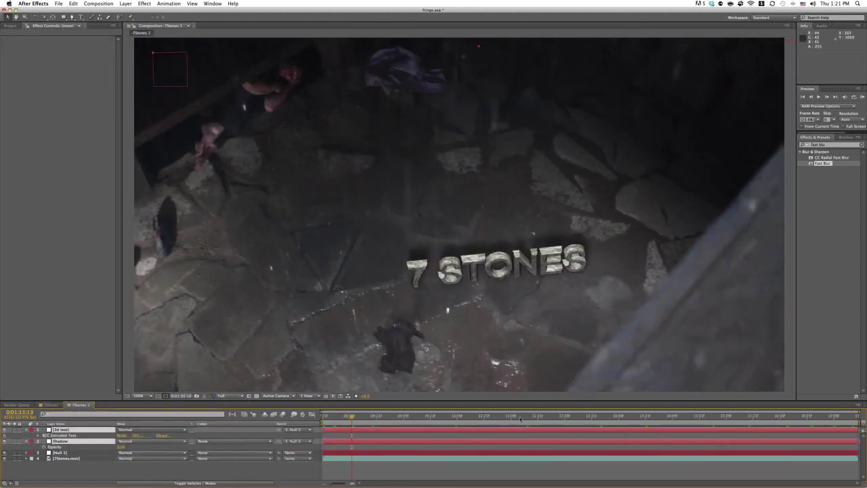
pyautogui.click(520, 417)
pyautogui.moveTo(520, 417); pyautogui.dragTo(584, 417)
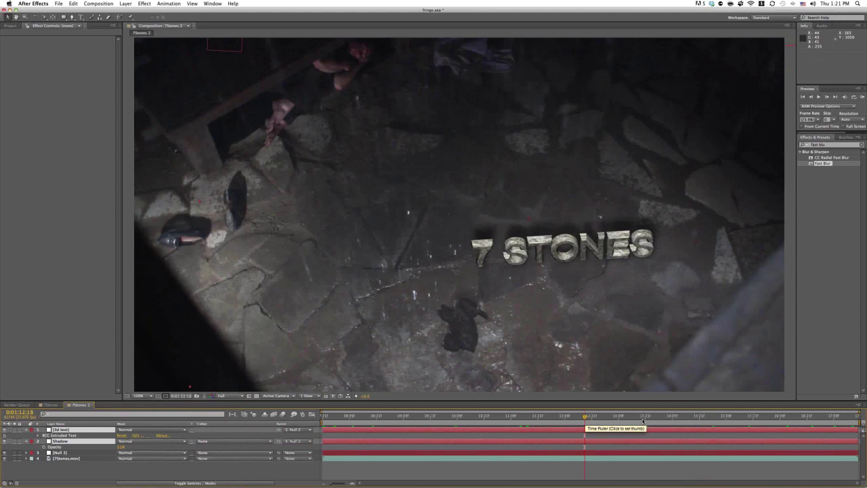
pyautogui.press('space')
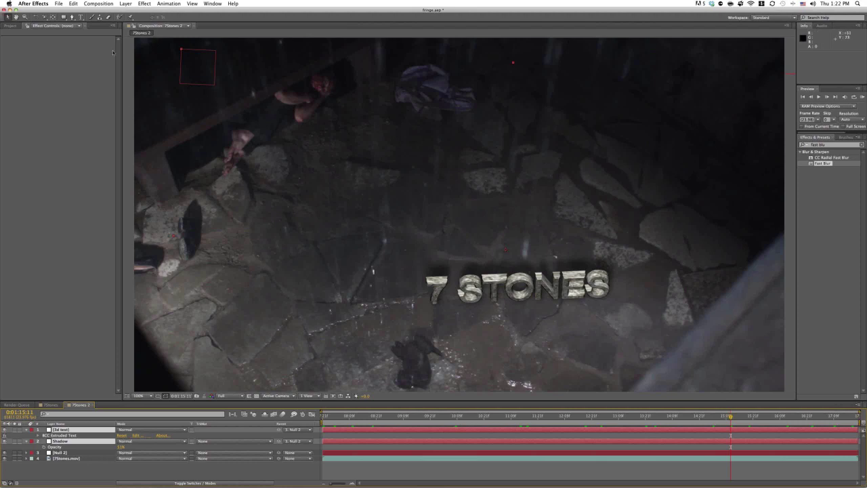
# Step: Save the fringe.aep project with the parented title and shadow
pyautogui.click(60, 4)
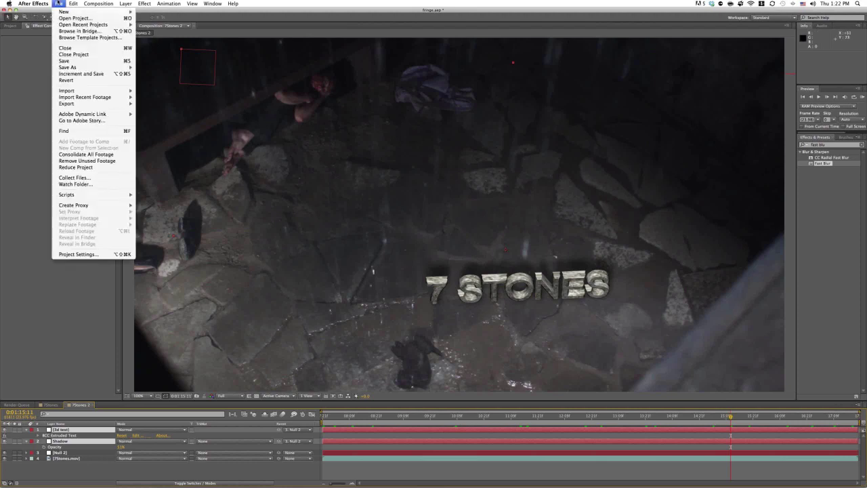
pyautogui.click(57, 3)
pyautogui.press('super+s')
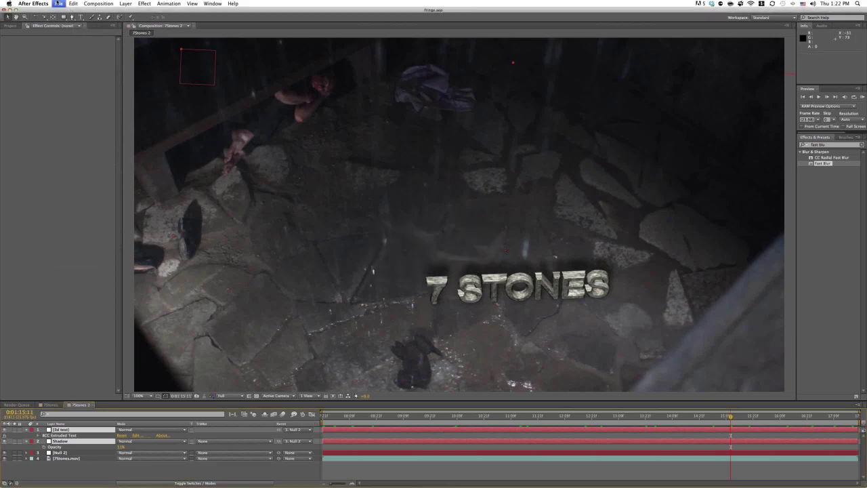
pyautogui.click(59, 3)
pyautogui.moveTo(65, 12)
pyautogui.moveTo(84, 25)
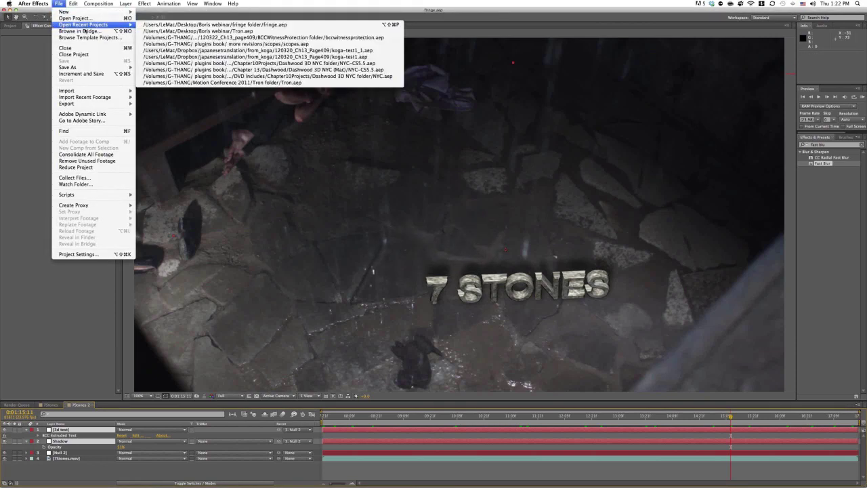
pyautogui.click(214, 37)
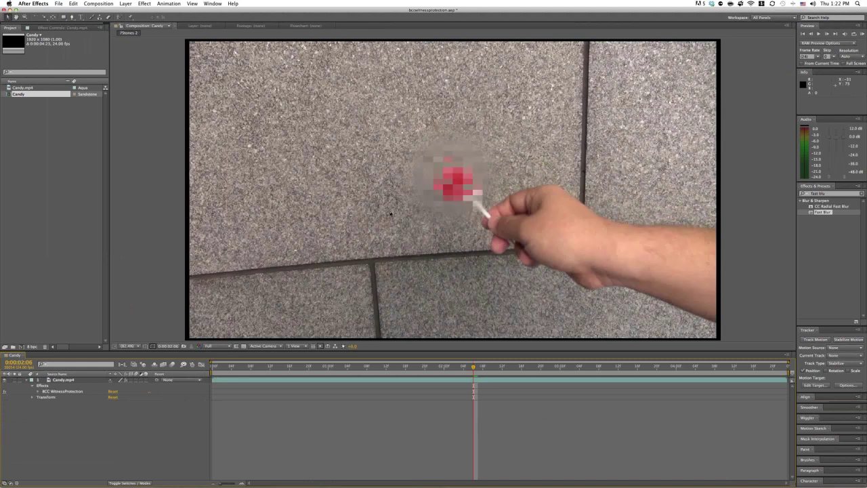
# Step: Open the recent project Tron.aep from the Boris webinar folder without saving changes to bccwitnessprotection.aep
pyautogui.click(59, 3)
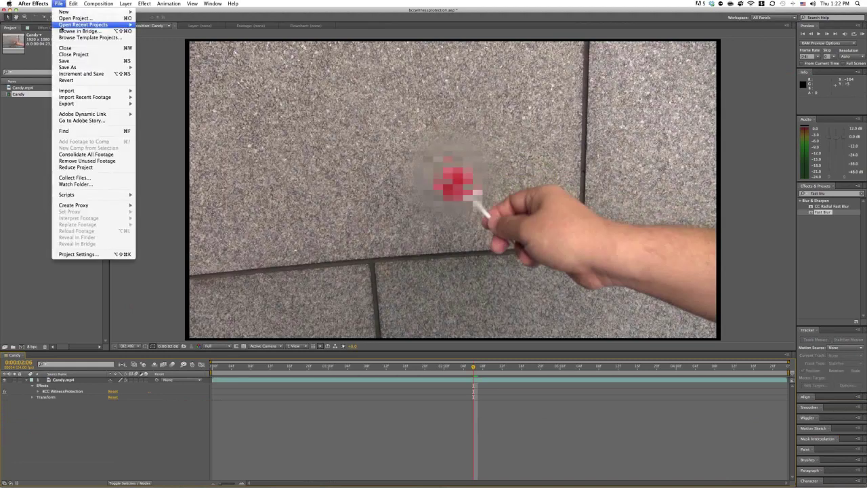
pyautogui.moveTo(84, 25)
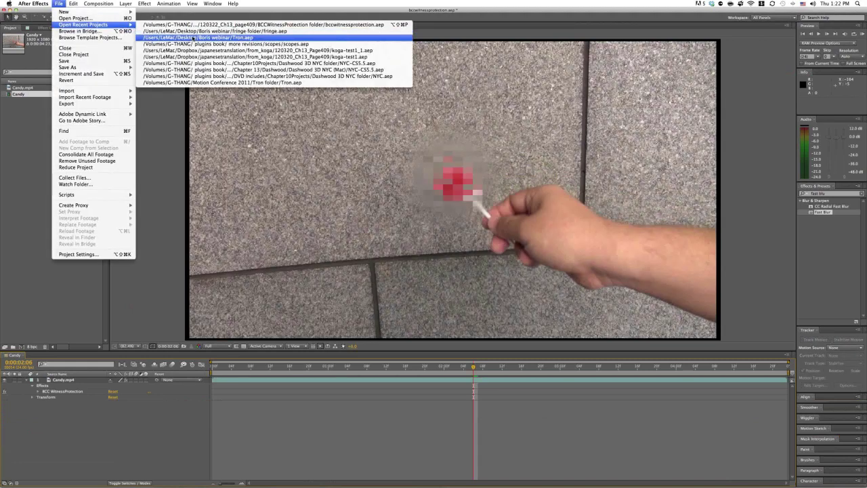
pyautogui.click(195, 33)
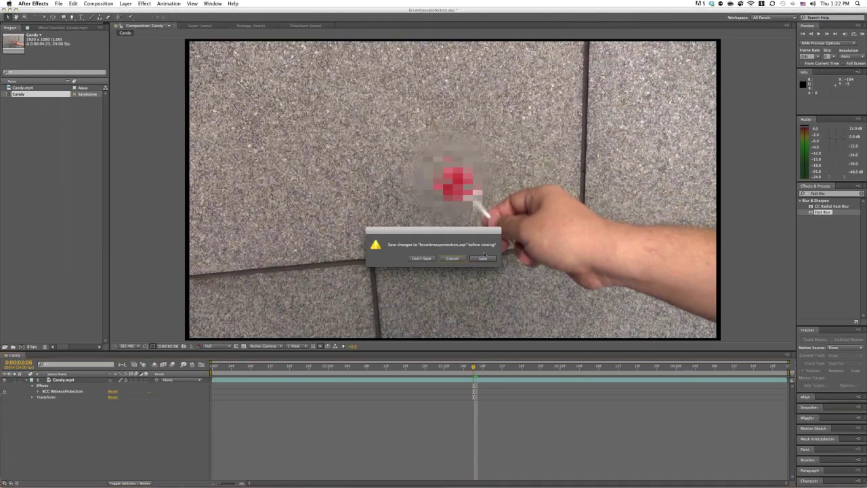
pyautogui.click(423, 259)
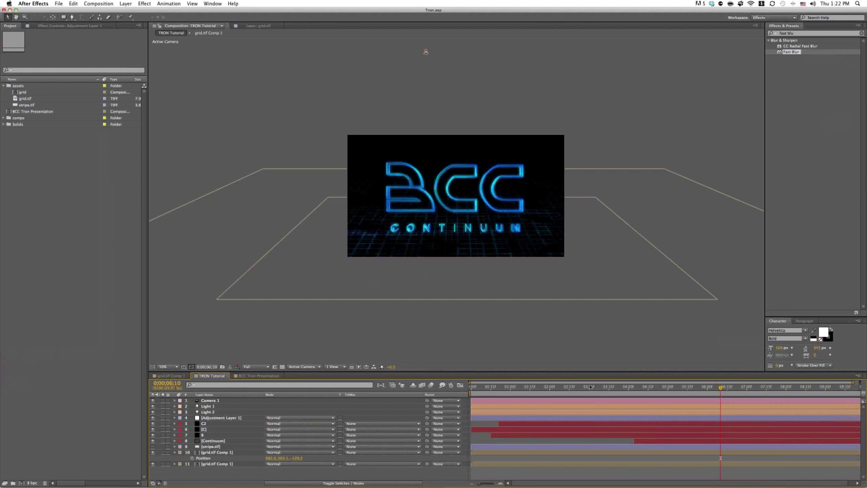
# Step: Scrub through the TRON Tutorial composition to examine the finished glowing BCC Continuum letter animation
pyautogui.click(746, 387)
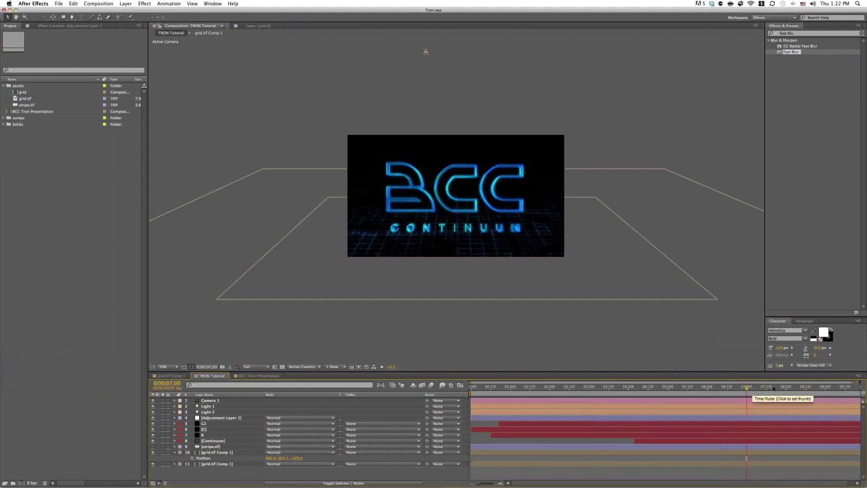
pyautogui.click(800, 387)
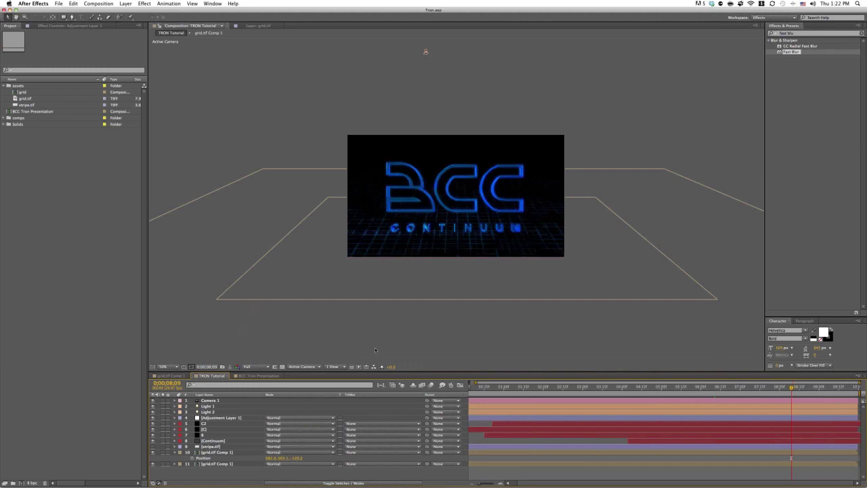
pyautogui.click(526, 387)
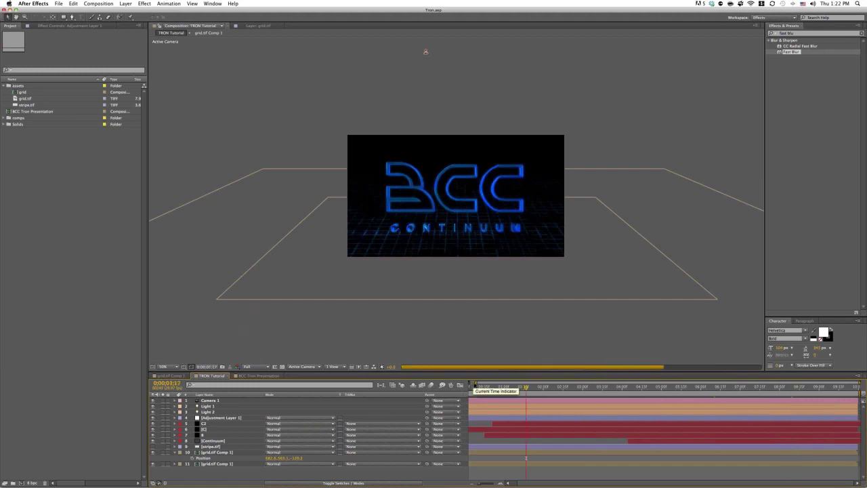
pyautogui.moveTo(475, 383); pyautogui.dragTo(462, 381)
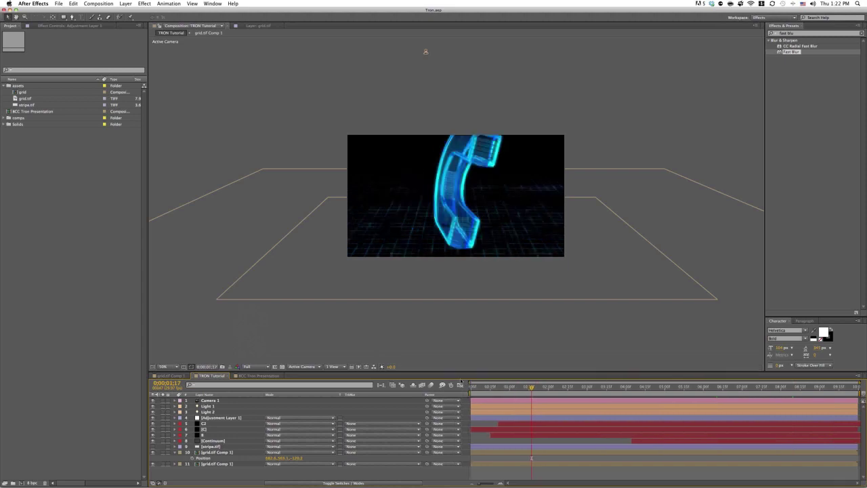
pyautogui.click(681, 387)
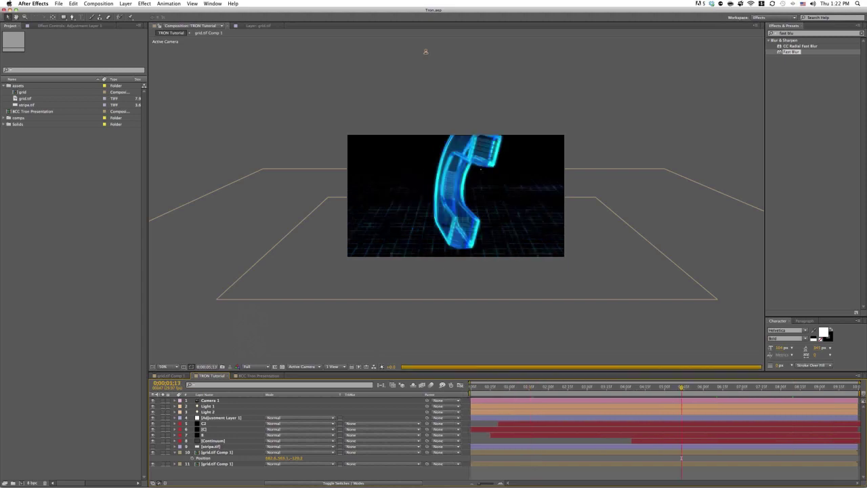
pyautogui.click(558, 392)
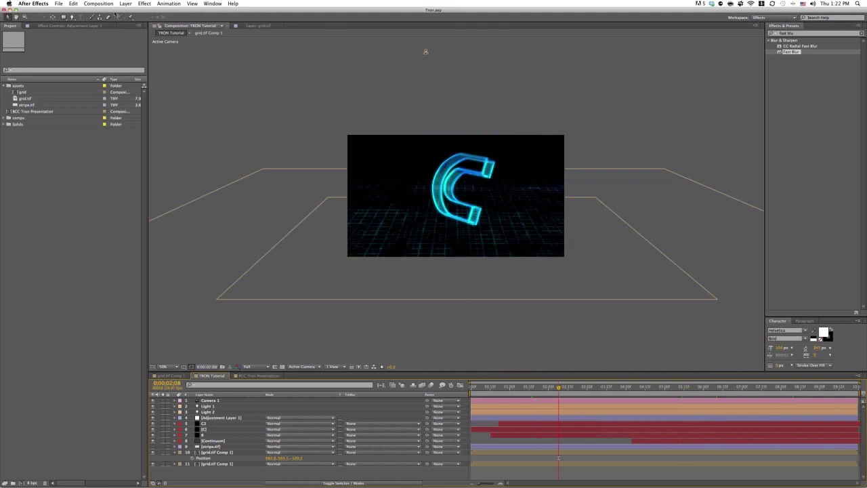
pyautogui.click(98, 3)
pyautogui.click(100, 12)
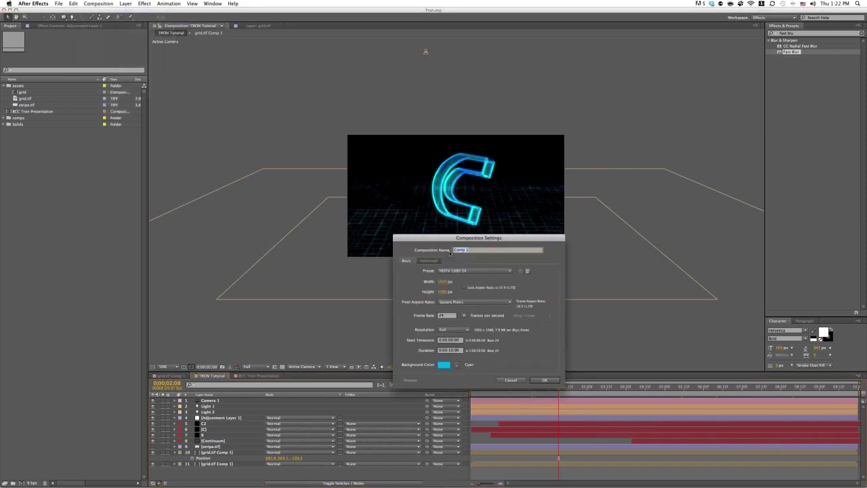
pyautogui.click(511, 380)
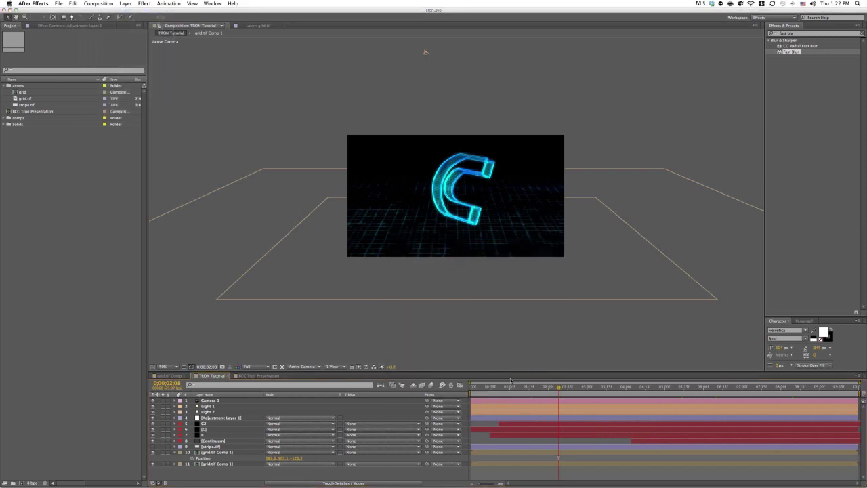
# Step: In the BCC Tron Presentation composition, reveal the shy layers, switch on the two lights, hide the shy layers again, and select stripe.tif
pyautogui.click(257, 376)
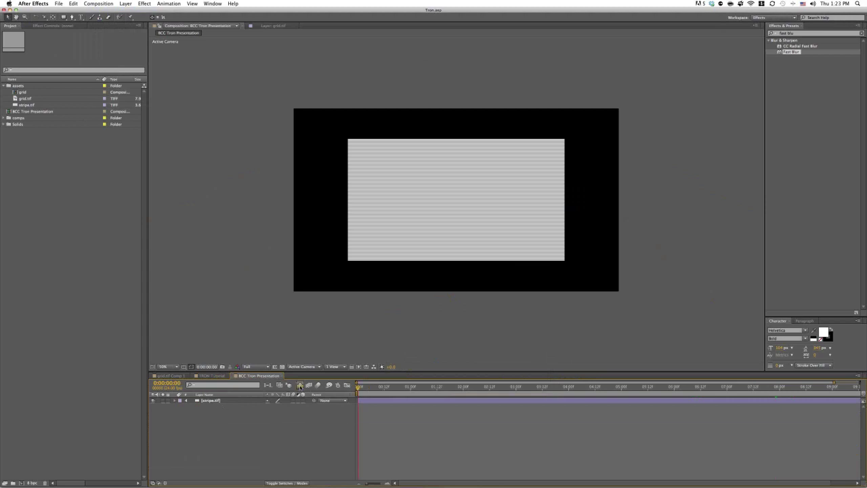
pyautogui.press('super+v')
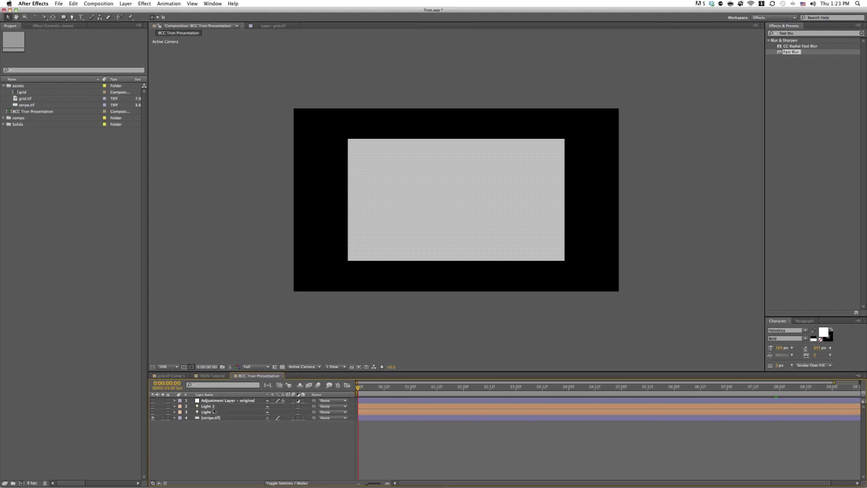
pyautogui.moveTo(153, 411); pyautogui.dragTo(153, 408)
pyautogui.click(300, 385)
pyautogui.click(214, 401)
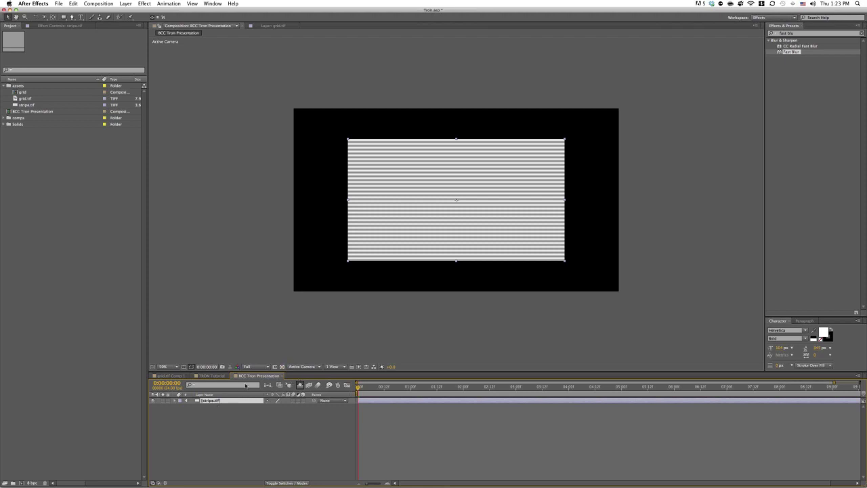
# Step: Examine the stripe texture at 100% magnification with the transparency grid on and off, and hide the stripe.tif layer
pyautogui.click(163, 366)
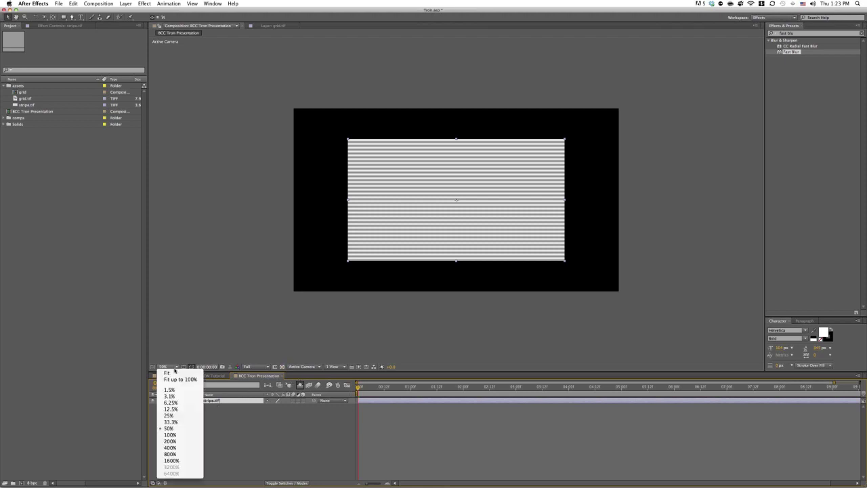
pyautogui.click(170, 434)
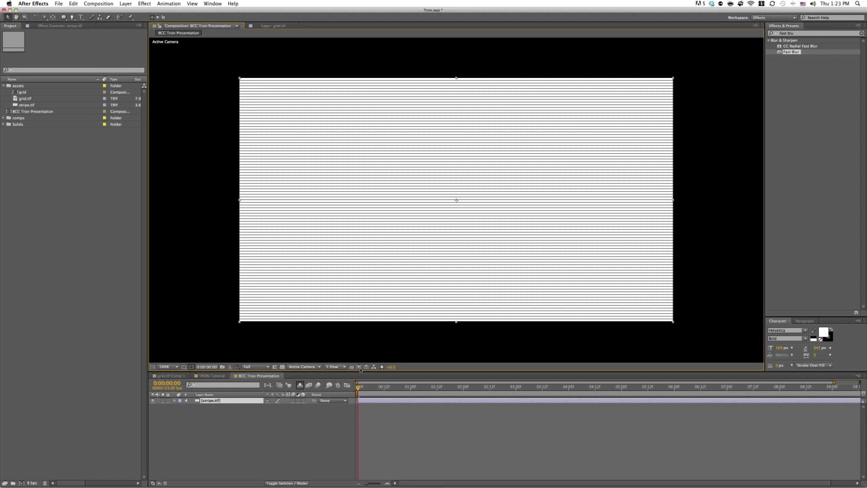
pyautogui.click(282, 367)
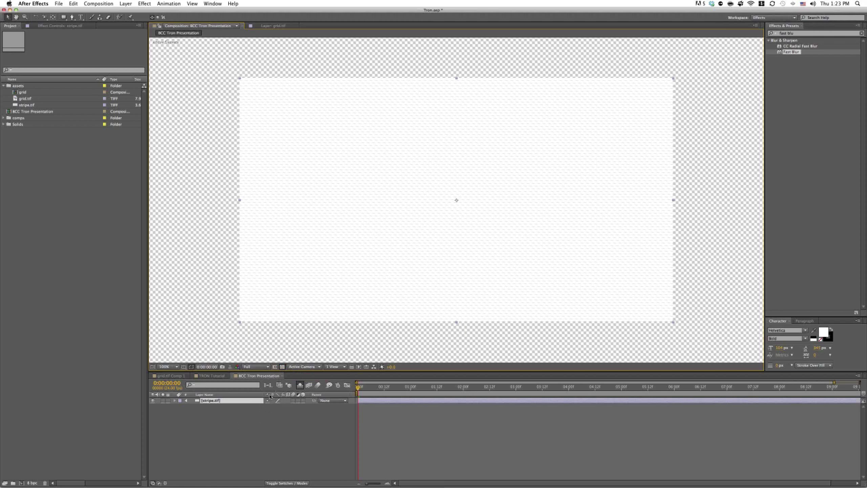
pyautogui.click(283, 366)
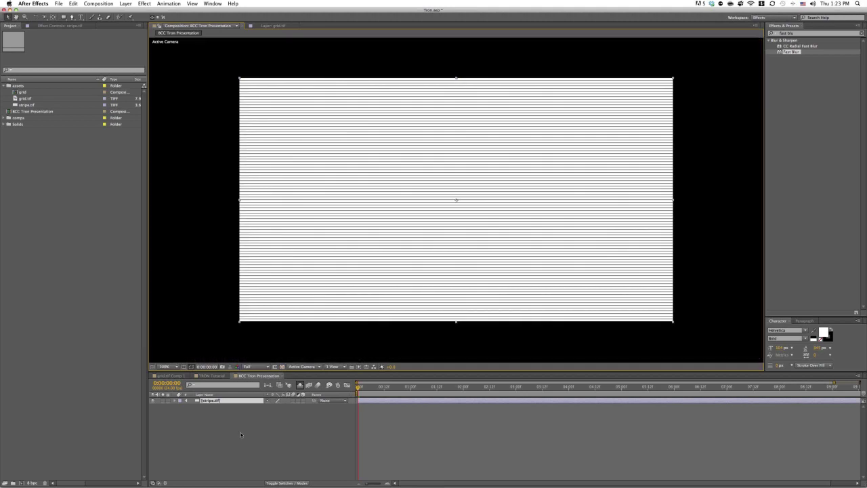
pyautogui.click(240, 438)
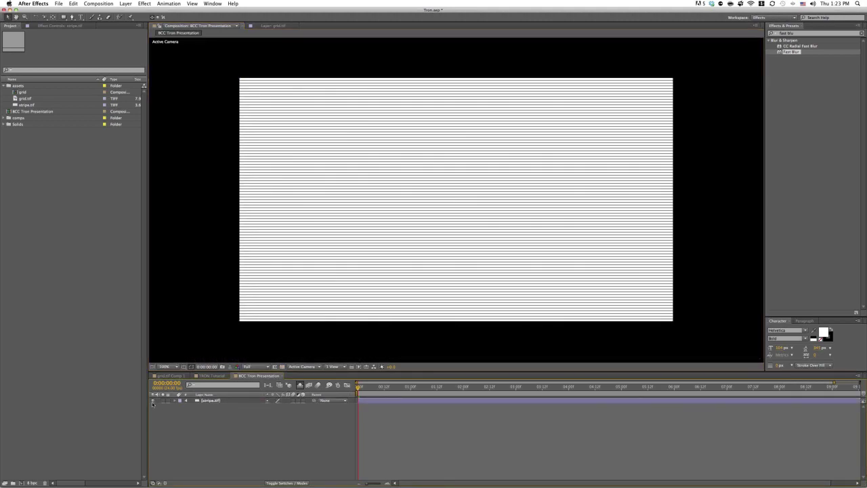
pyautogui.click(152, 401)
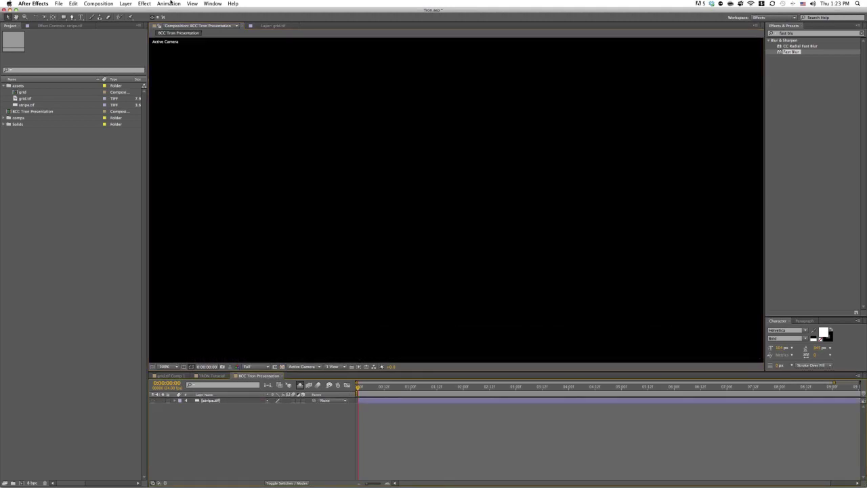
# Step: Create a white solid named C at full composition size in the BCC Tron Presentation composition
pyautogui.click(125, 4)
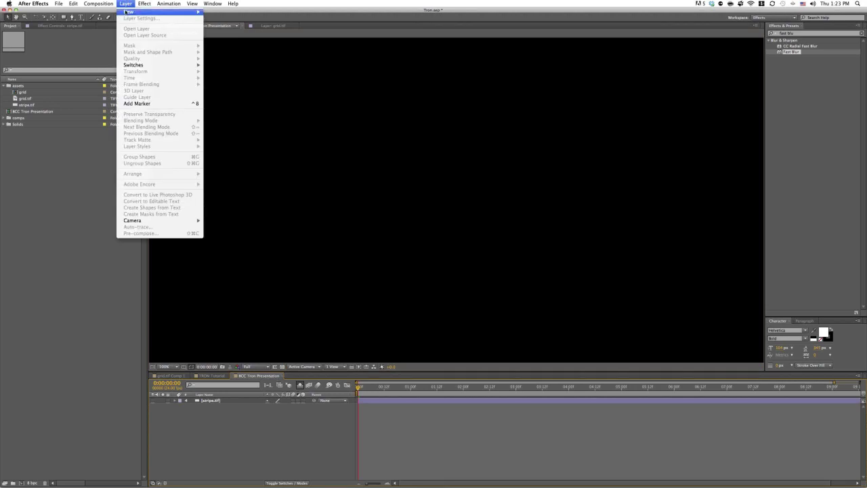
pyautogui.moveTo(126, 12)
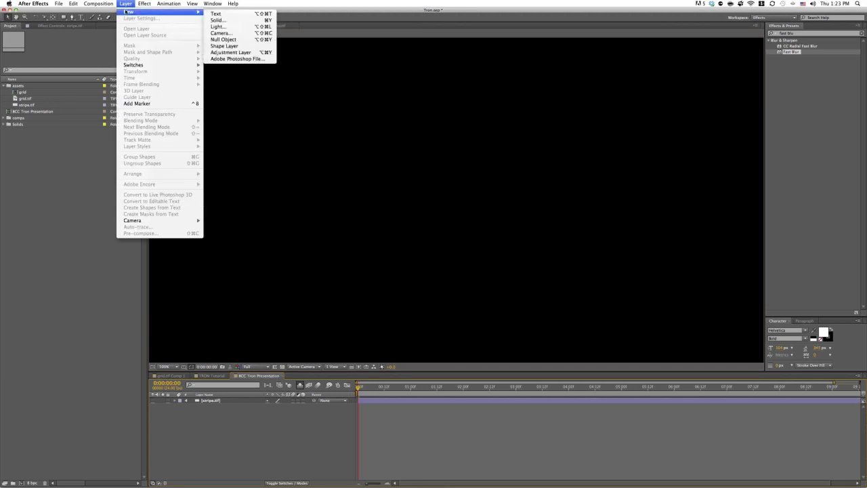
pyautogui.click(215, 21)
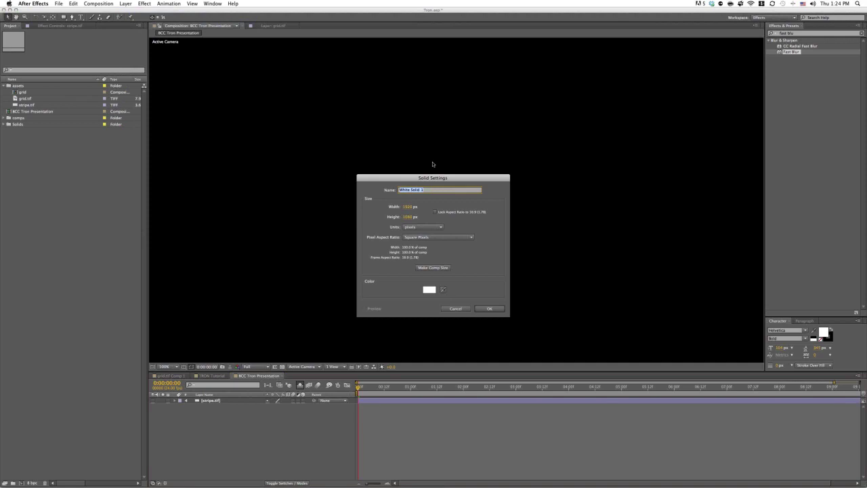
pyautogui.press('BackSpace')
pyautogui.click(490, 309)
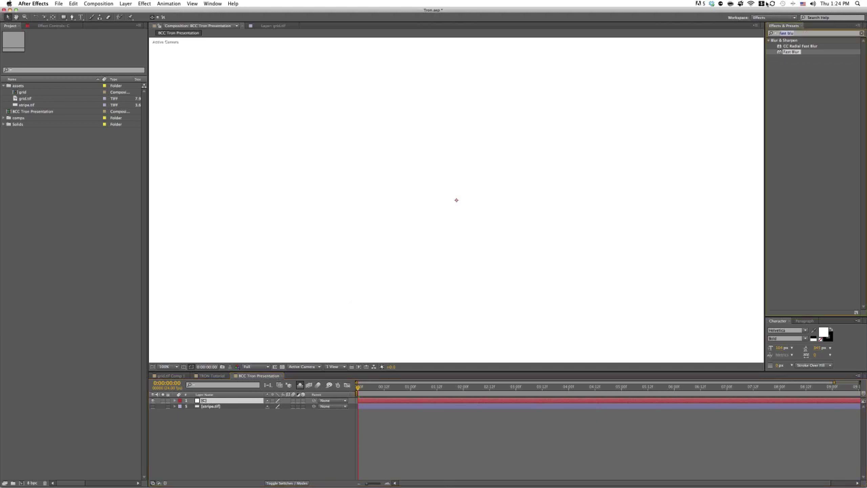
# Step: Clear the effects search and apply BCC Extruded Text from BCC8 3D Objects to the C solid
pyautogui.click(771, 32)
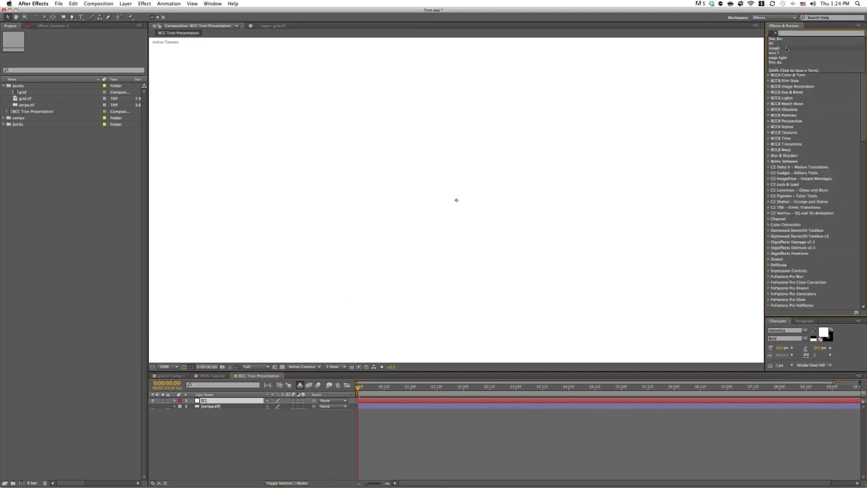
pyautogui.click(773, 33)
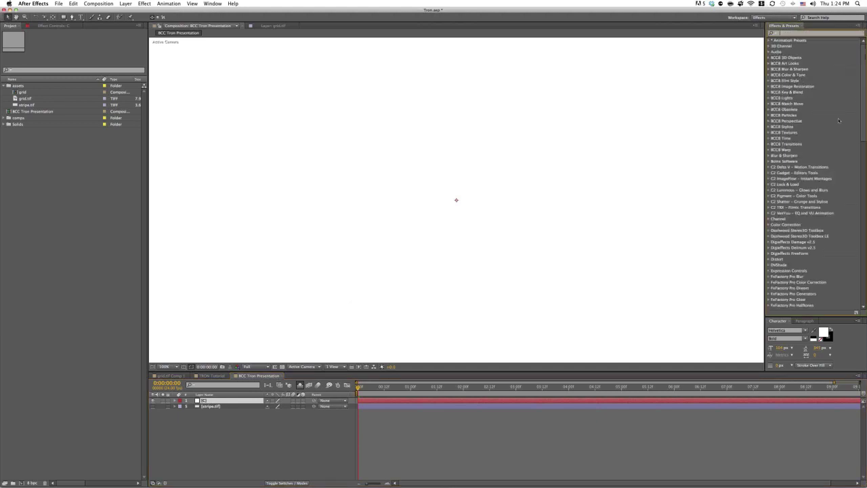
pyautogui.click(770, 58)
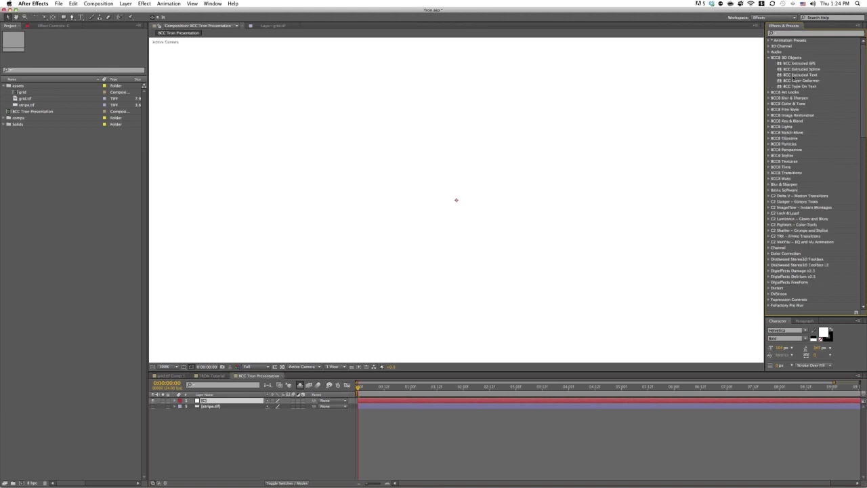
pyautogui.click(797, 74)
pyautogui.moveTo(776, 77); pyautogui.dragTo(408, 236)
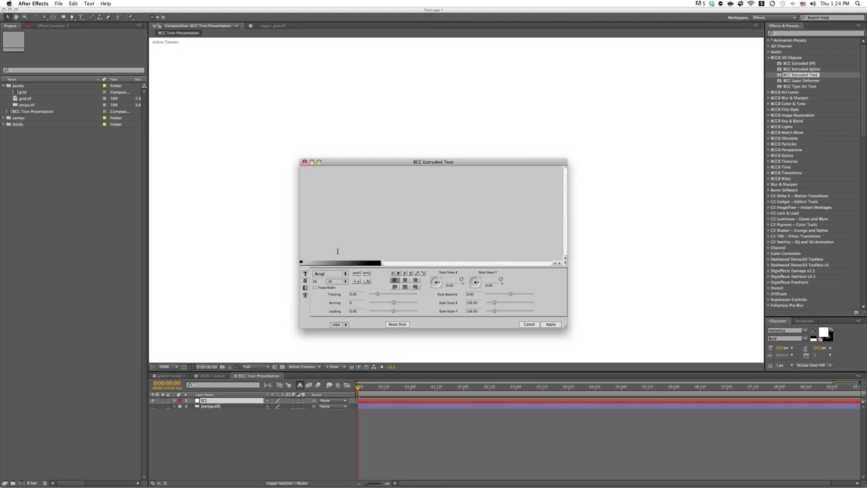
# Step: Enter the letter C at an enlarged font size for the extruded text and choose the TRON font
pyautogui.write('C')
pyautogui.doubleClick(320, 281)
pyautogui.click(331, 273)
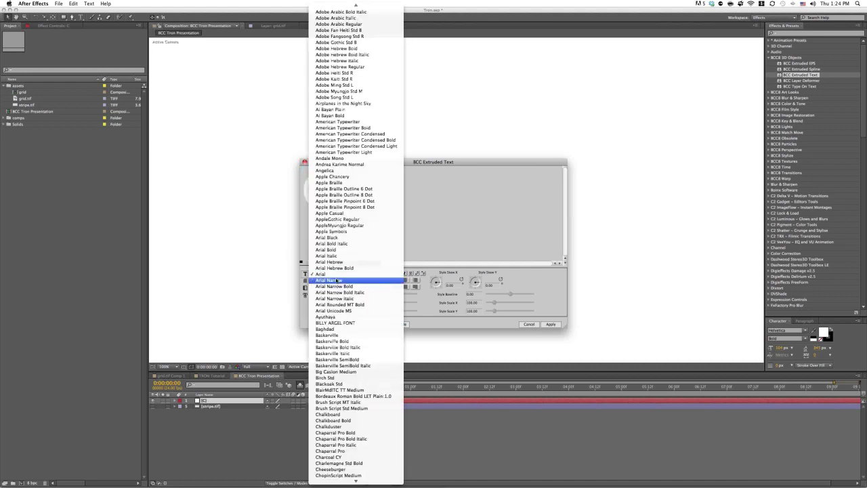
pyautogui.write('ta')
pyautogui.scroll(-3, 327, 420)
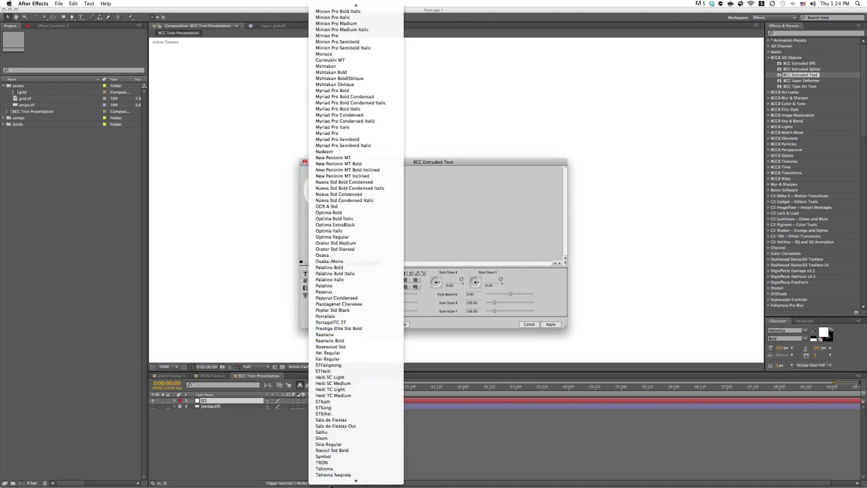
pyautogui.click(327, 420)
# Step: Assign the TRON font to the selected letter C and apply the extruded text
pyautogui.moveTo(335, 193); pyautogui.dragTo(260, 182)
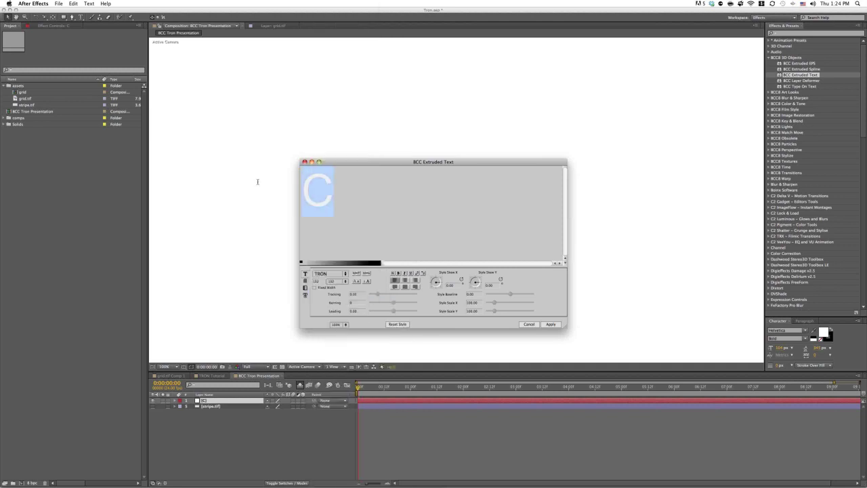
pyautogui.click(340, 275)
pyautogui.scroll(-10, 342, 291)
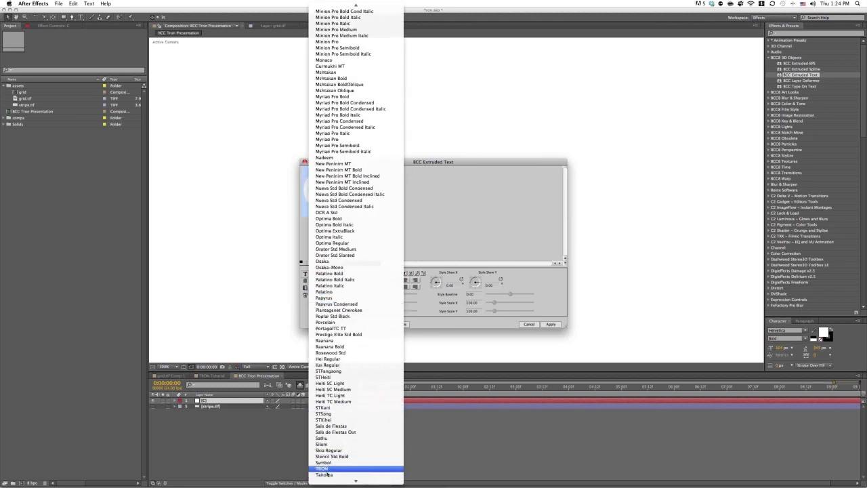
pyautogui.scroll(-5, 339, 384)
pyautogui.click(339, 385)
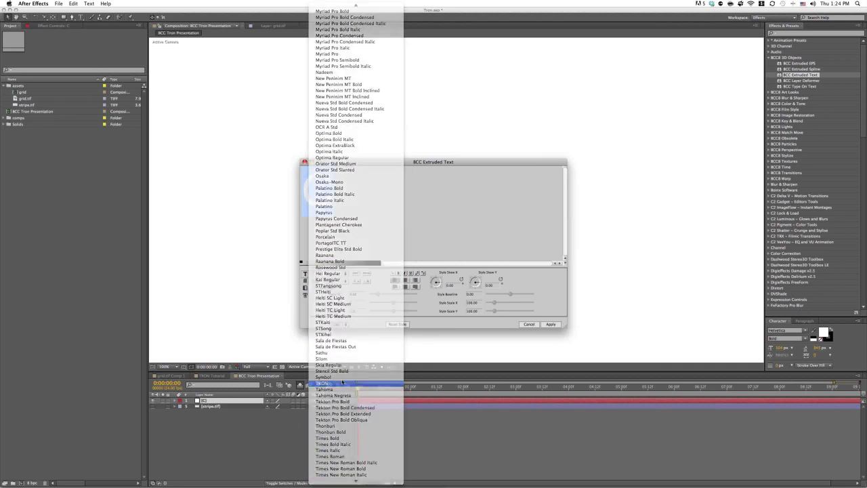
pyautogui.click(551, 324)
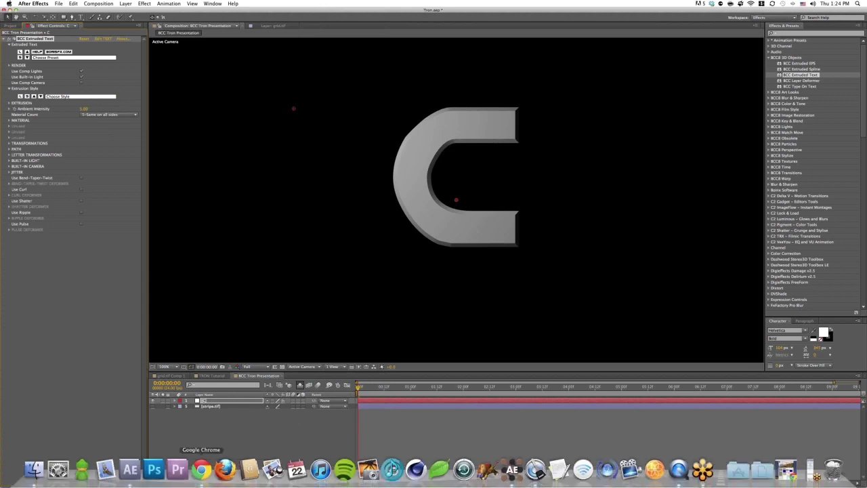
# Step: Switch to Google Chrome to view the dafont.com search results for Tron fonts, and return to After Effects
pyautogui.click(200, 474)
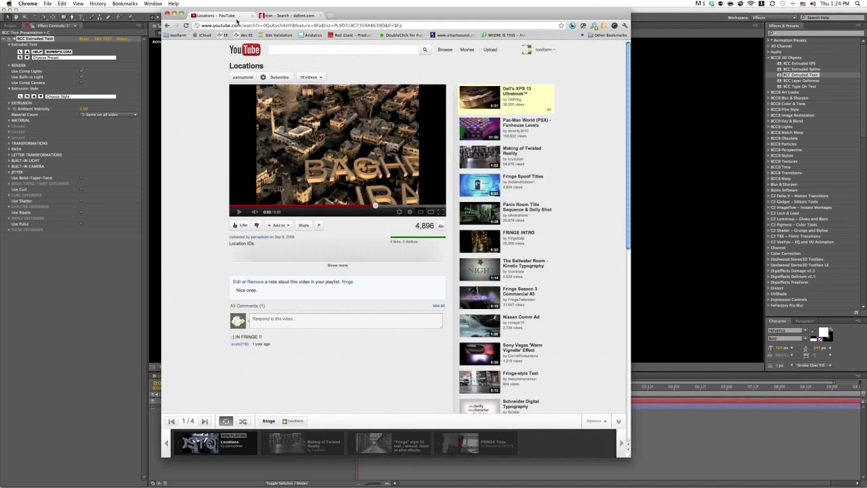
pyautogui.click(286, 15)
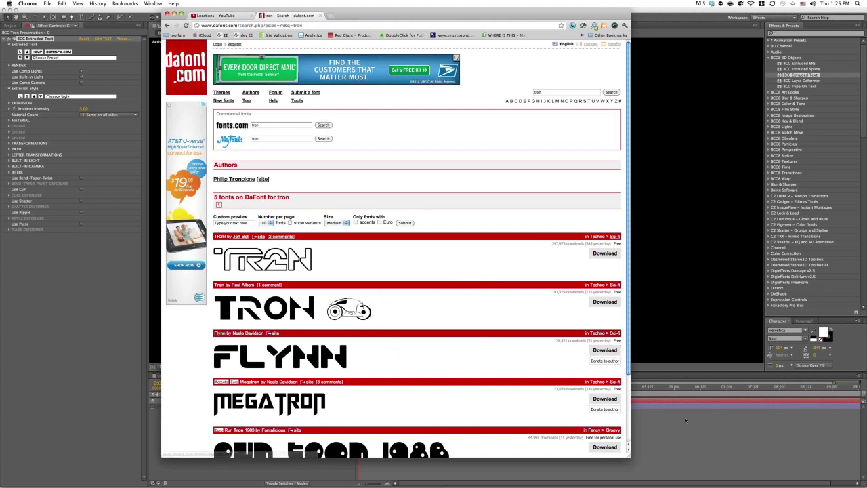
pyautogui.click(678, 446)
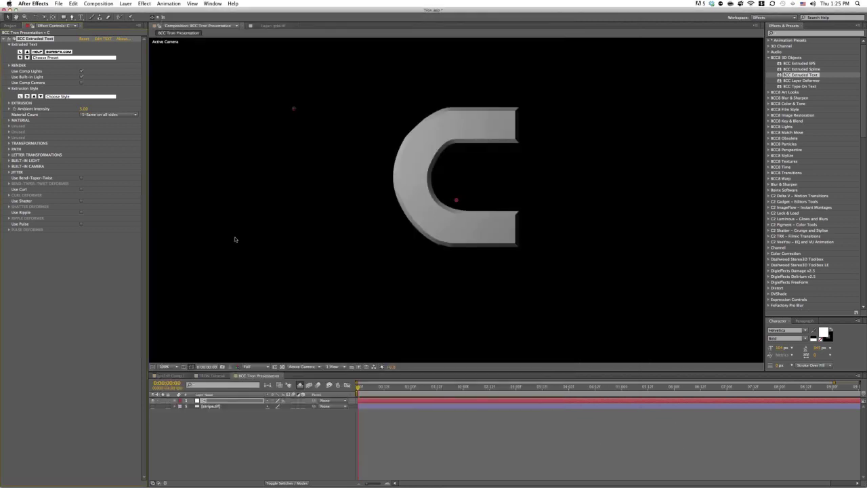
# Step: Enable Use Comp Camera for the extruded C and check the finished TRON Tutorial composition for reference
pyautogui.click(203, 401)
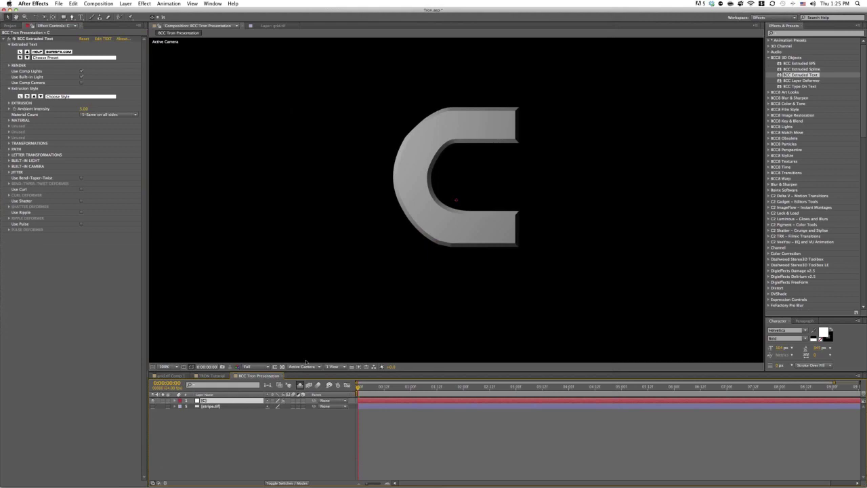
pyautogui.click(86, 89)
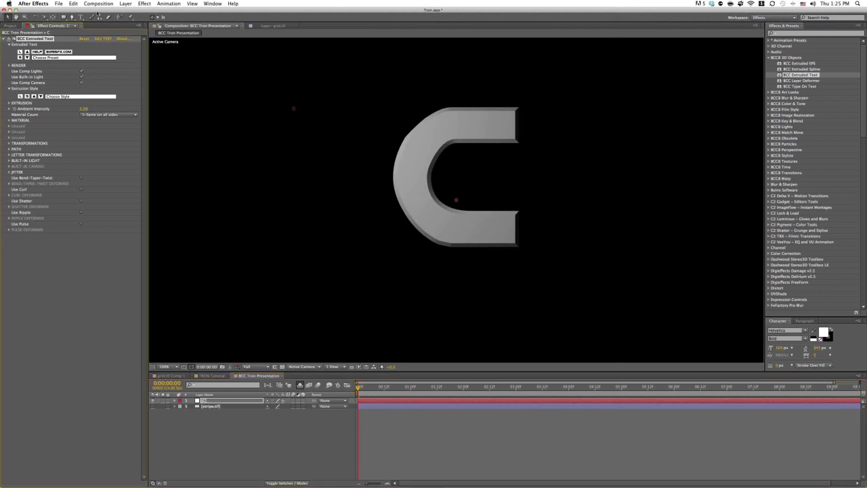
pyautogui.click(105, 4)
pyautogui.moveTo(127, 5)
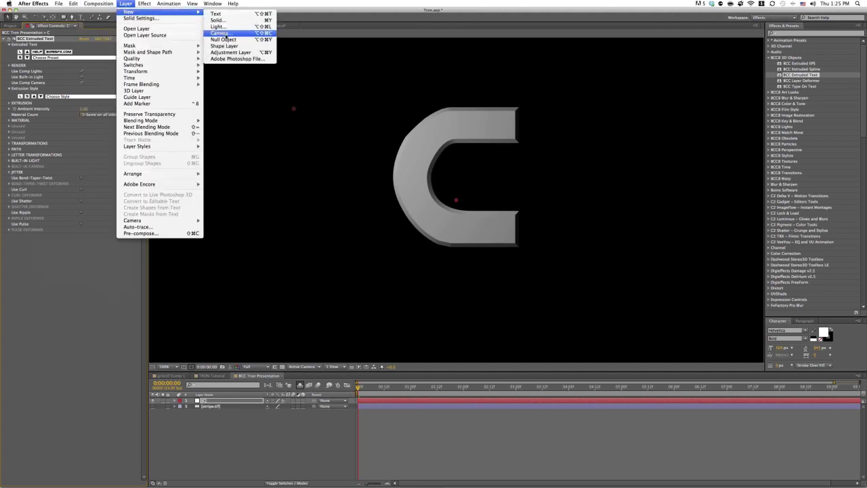
pyautogui.click(225, 39)
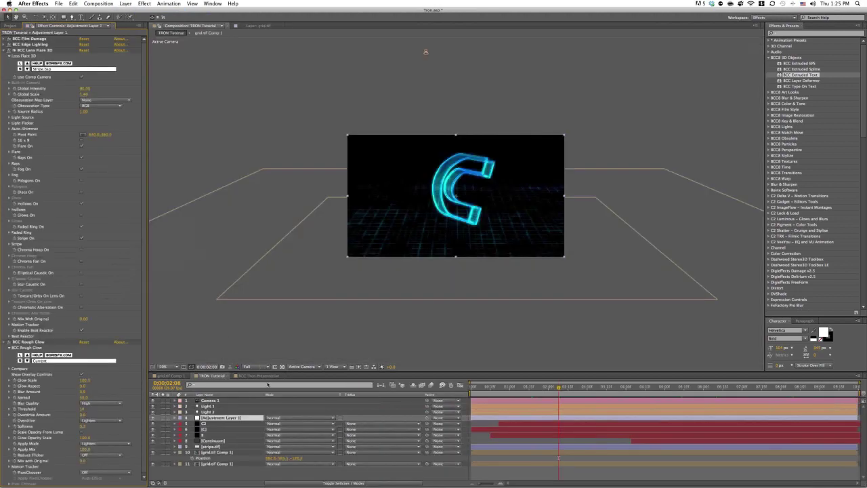
pyautogui.click(257, 375)
# Step: Add a two-node camera with the 35mm preset and orbit it to view the C at an angle from above
pyautogui.click(125, 4)
pyautogui.moveTo(181, 10)
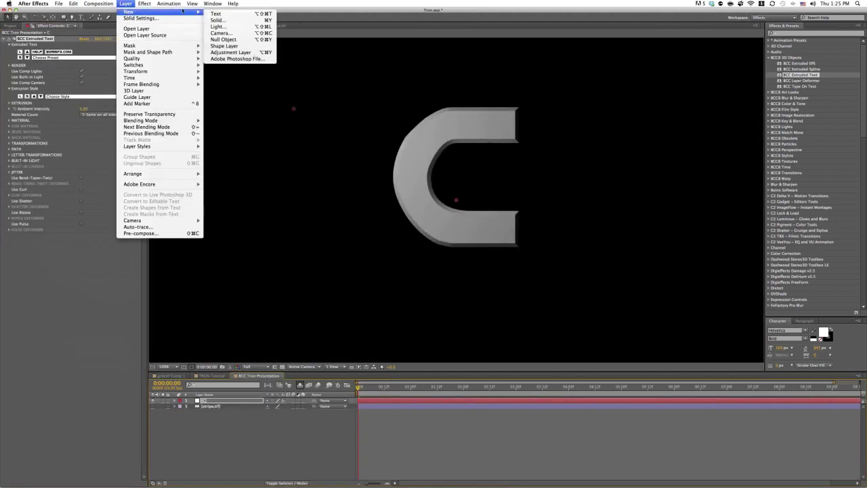
pyautogui.click(245, 34)
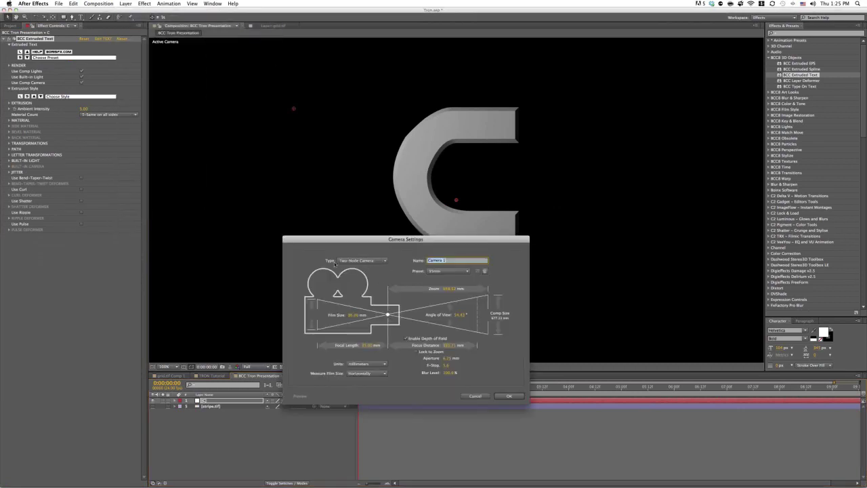
pyautogui.click(366, 261)
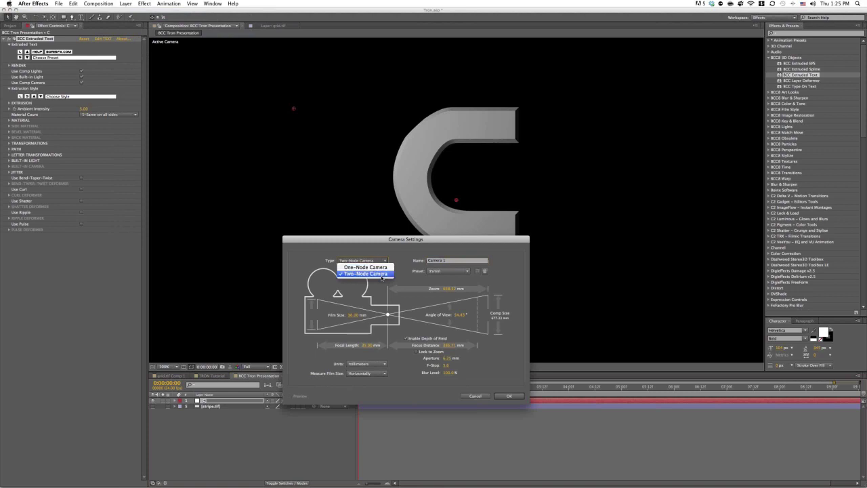
pyautogui.click(382, 274)
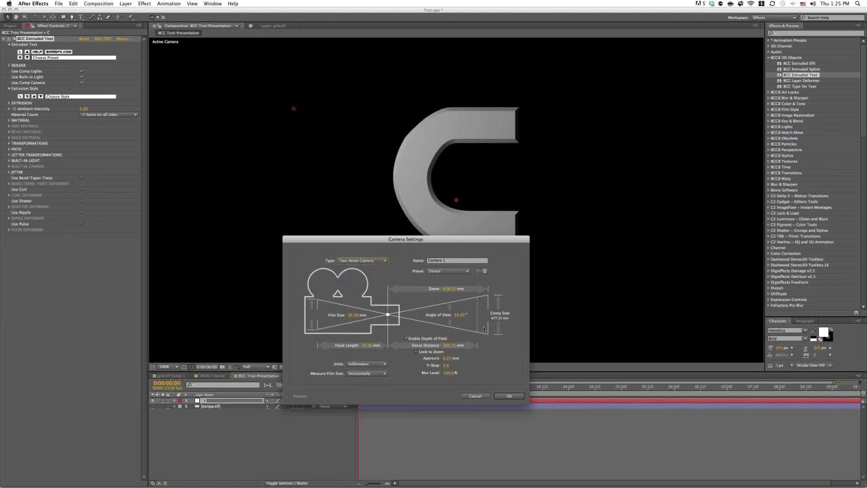
pyautogui.click(456, 271)
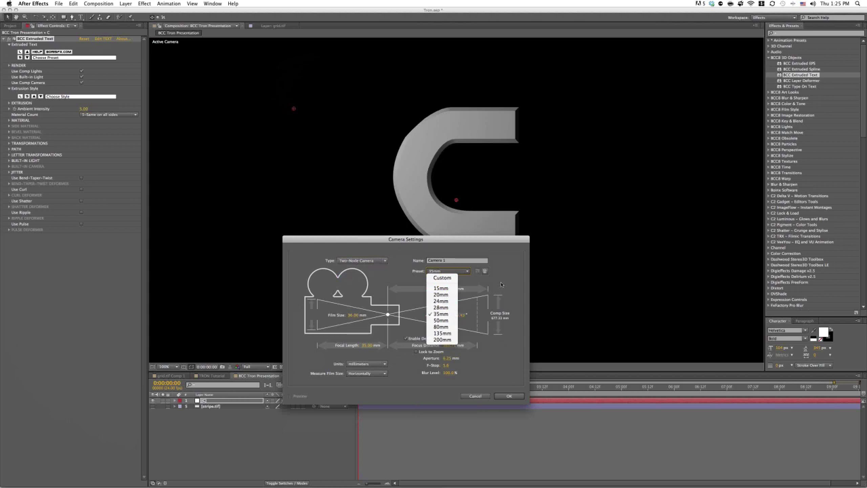
pyautogui.click(491, 356)
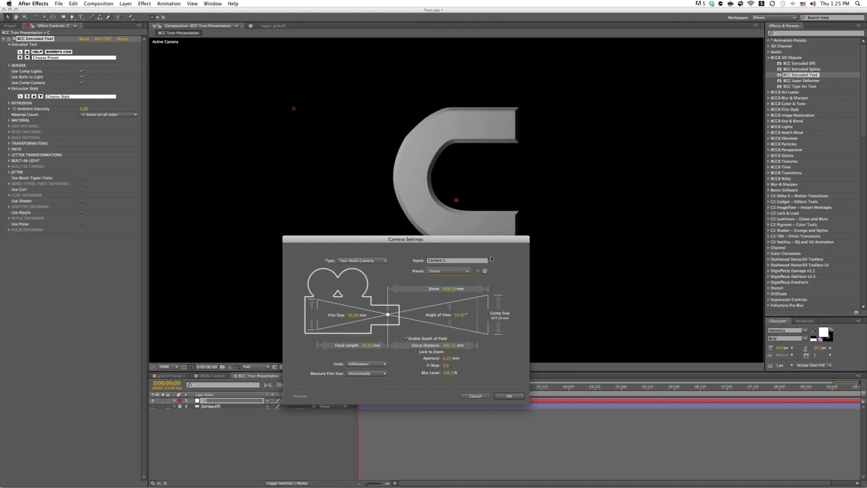
pyautogui.click(460, 274)
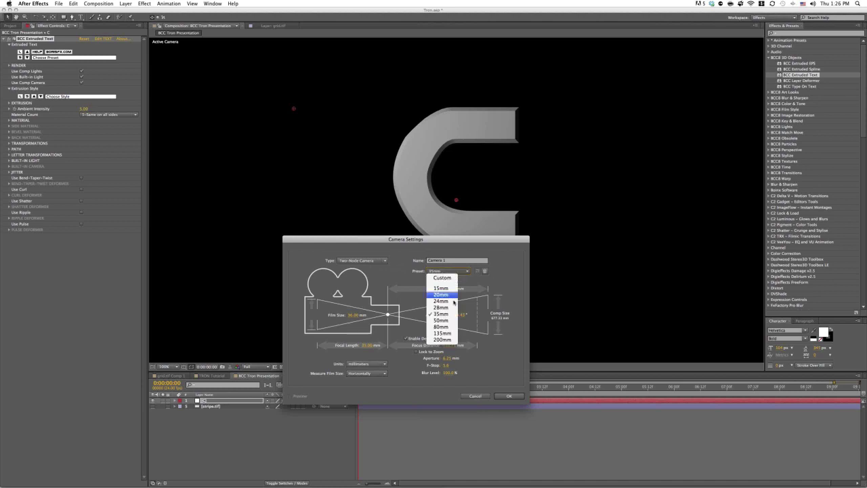
pyautogui.click(380, 268)
pyautogui.click(352, 261)
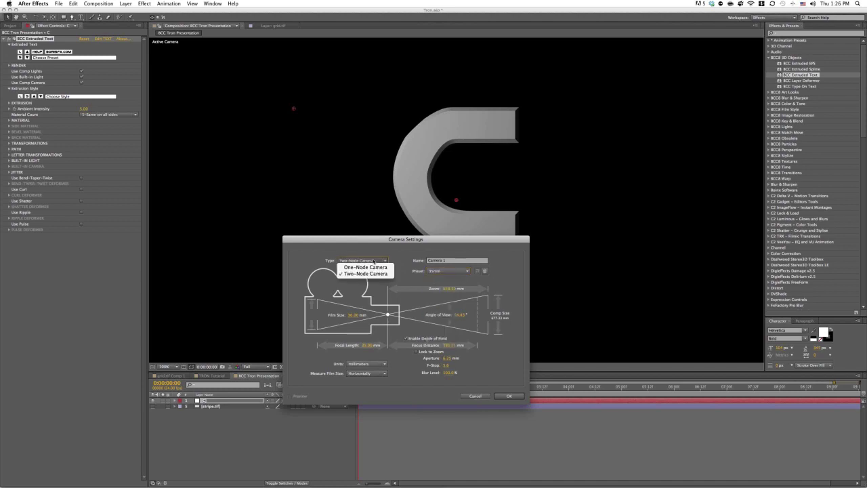
pyautogui.click(390, 274)
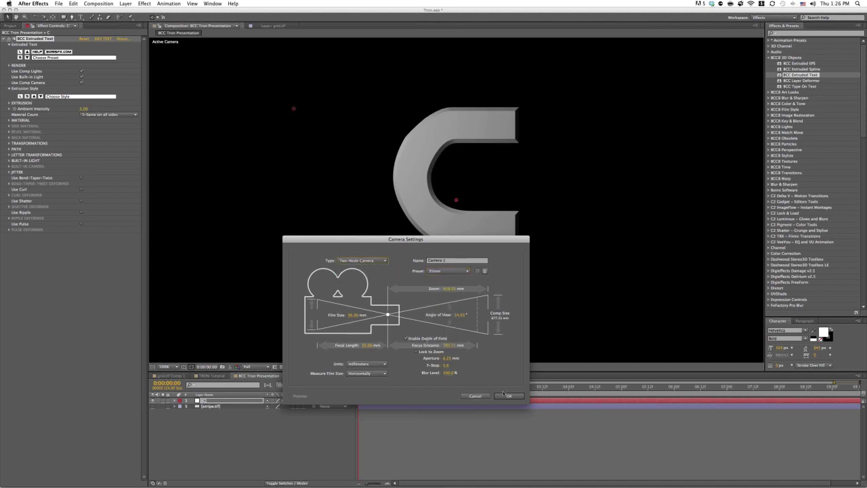
pyautogui.click(510, 397)
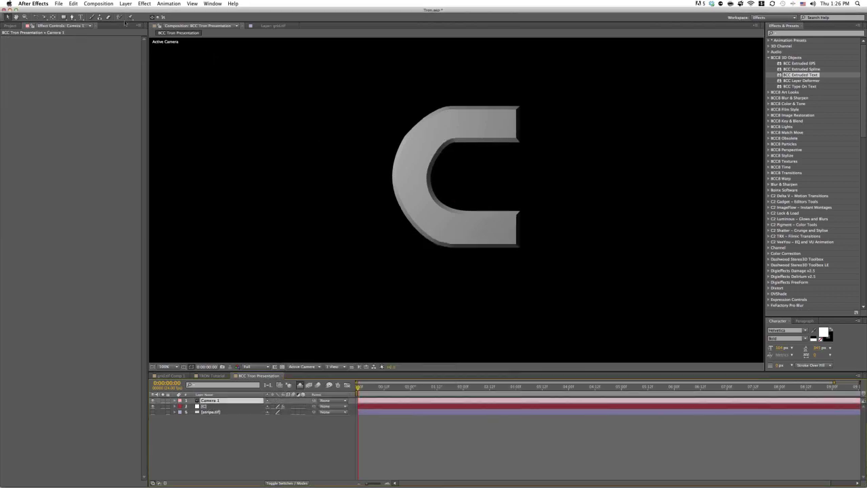
pyautogui.click(44, 17)
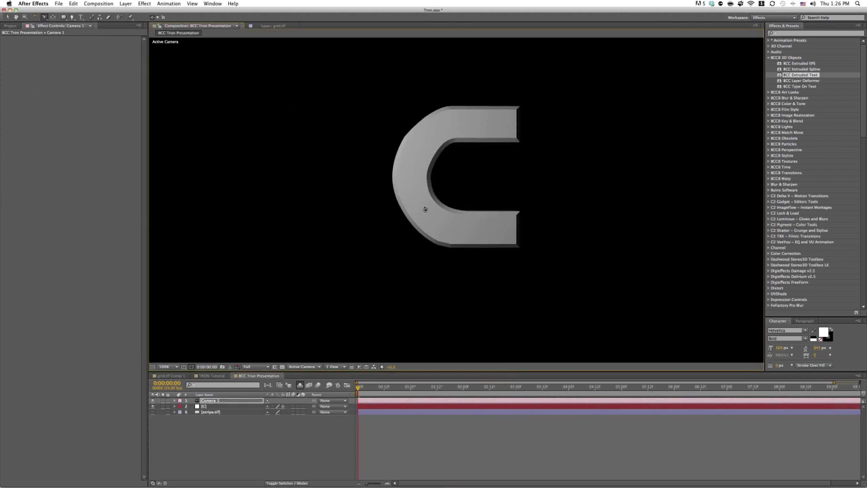
pyautogui.moveTo(422, 209); pyautogui.dragTo(458, 258)
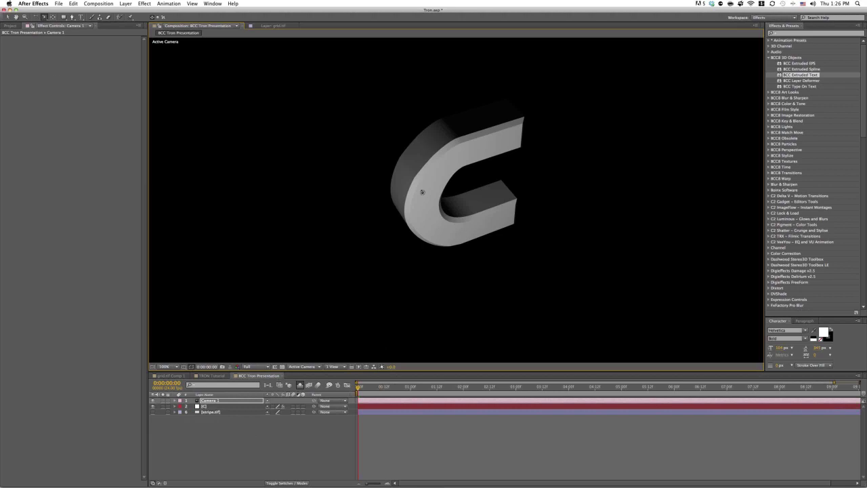
# Step: Set the C's material count to 3-Front/Back, Bevel, Side and the front/back material's opacity to 0, checking it against the transparency grid
pyautogui.click(203, 406)
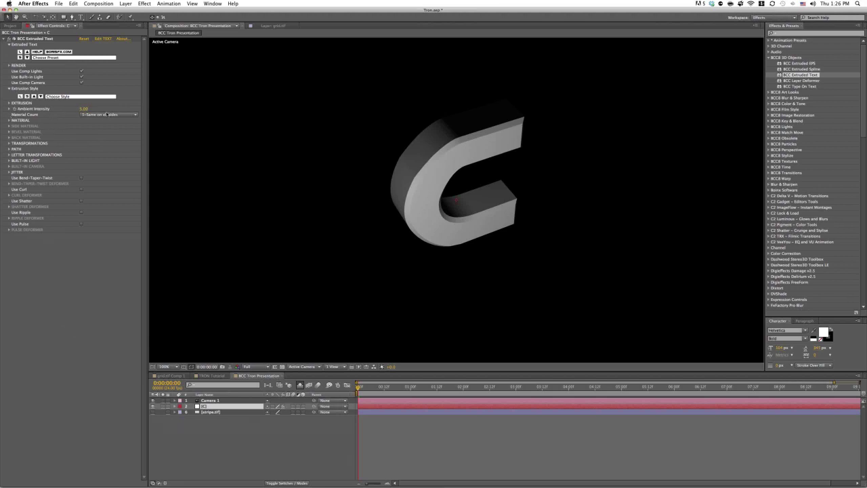
pyautogui.click(101, 115)
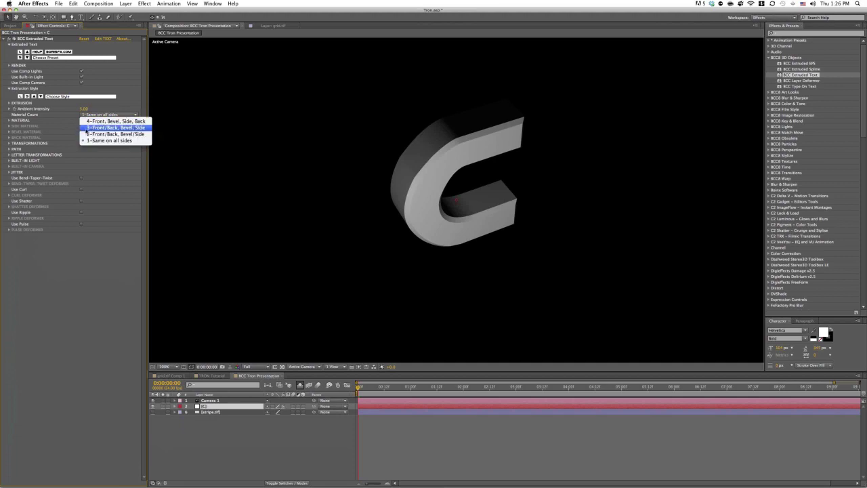
pyautogui.click(143, 129)
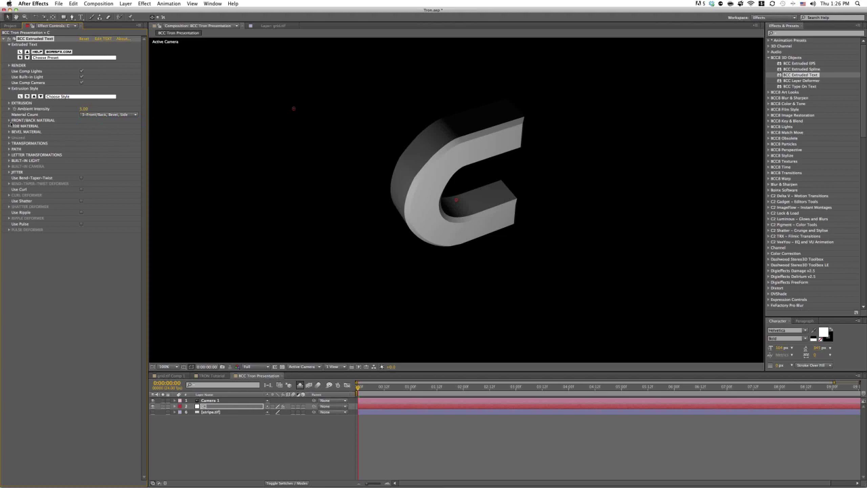
pyautogui.click(9, 121)
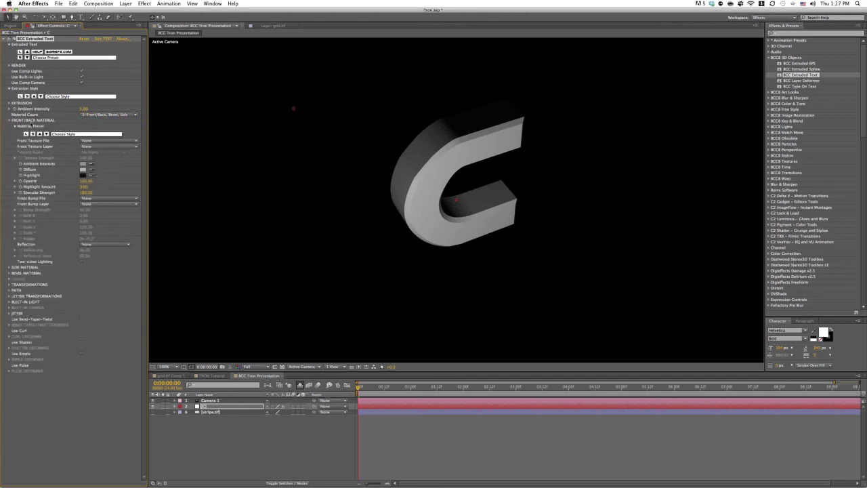
pyautogui.click(83, 181)
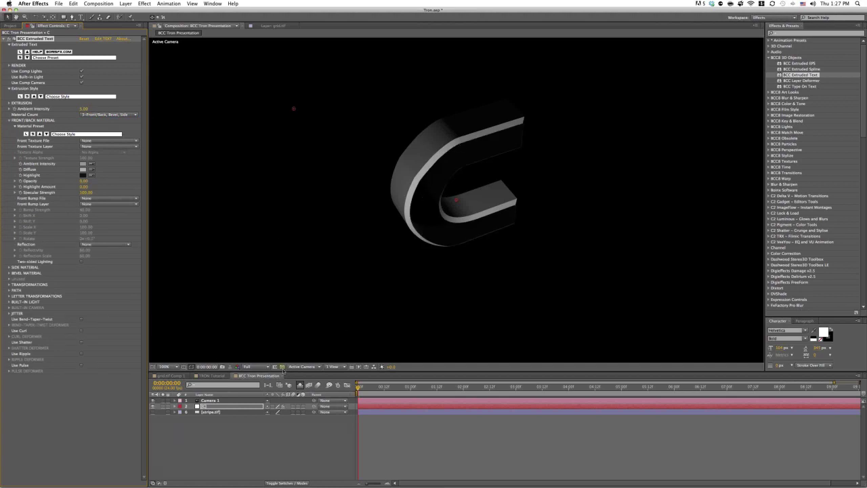
pyautogui.click(282, 367)
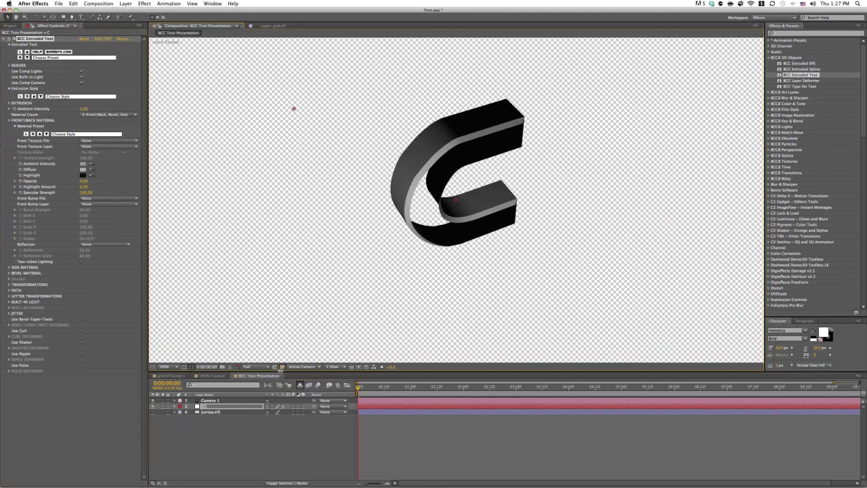
pyautogui.click(282, 366)
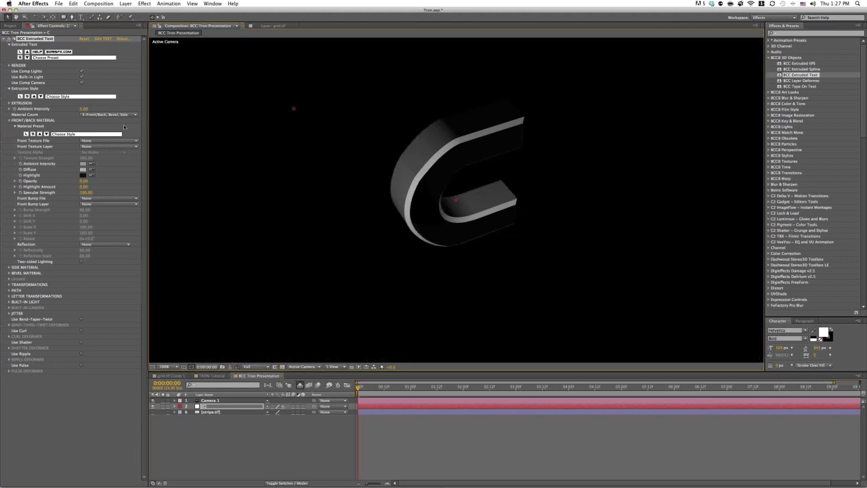
# Step: Raise the extruded C's overall ambient intensity to brighten its dark sides
pyautogui.moveTo(83, 108); pyautogui.dragTo(99, 109)
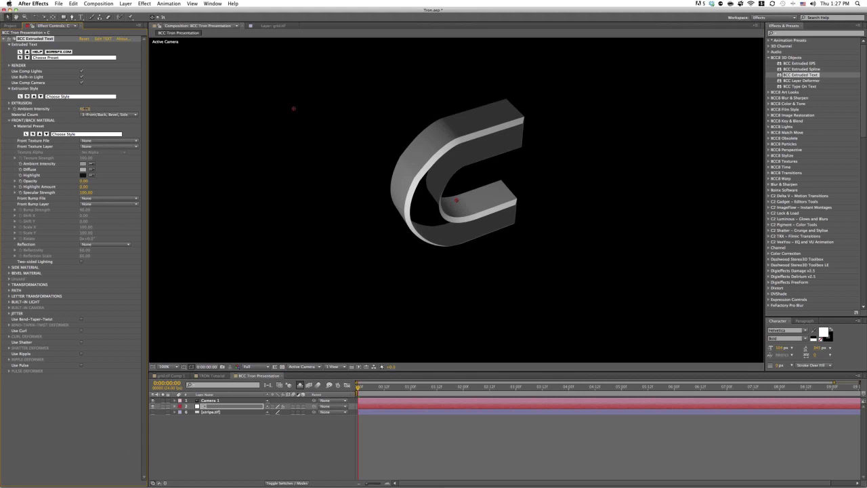
pyautogui.moveTo(98, 109); pyautogui.dragTo(94, 110)
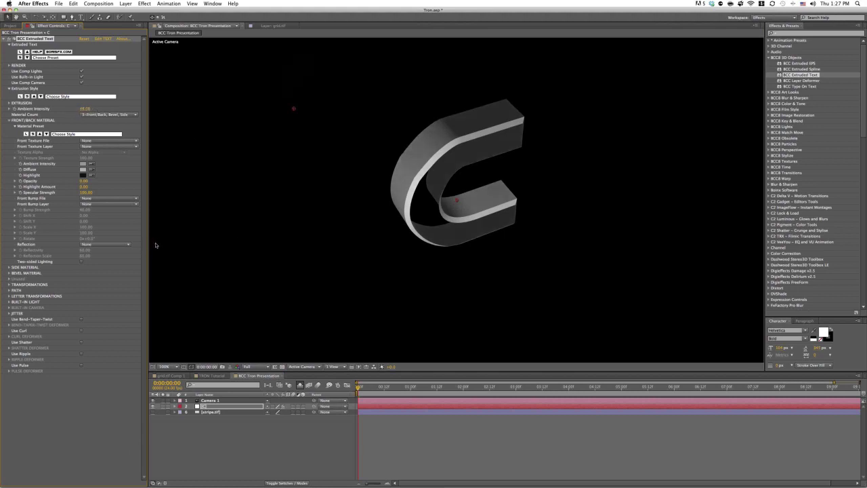
pyautogui.moveTo(85, 109); pyautogui.dragTo(82, 109)
pyautogui.click(8, 121)
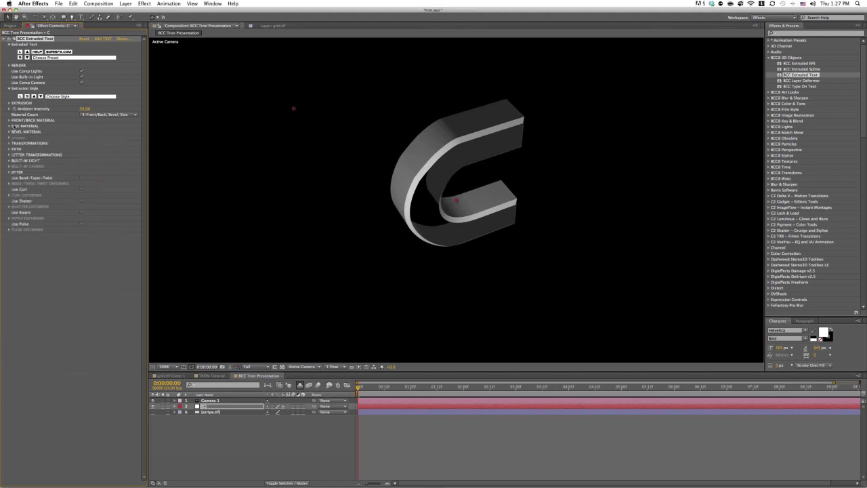
# Step: Texture the C's side material with the stripe.tif layer, using Straight Alpha and displaying the transparency grid
pyautogui.click(9, 126)
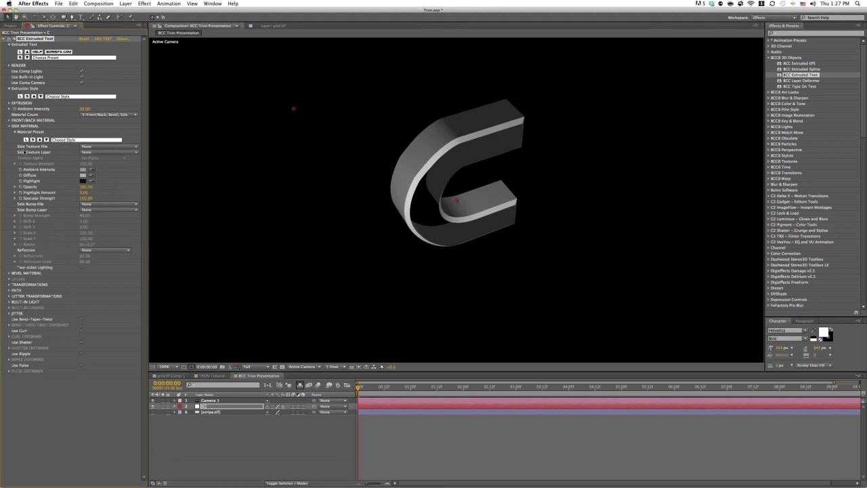
pyautogui.click(97, 150)
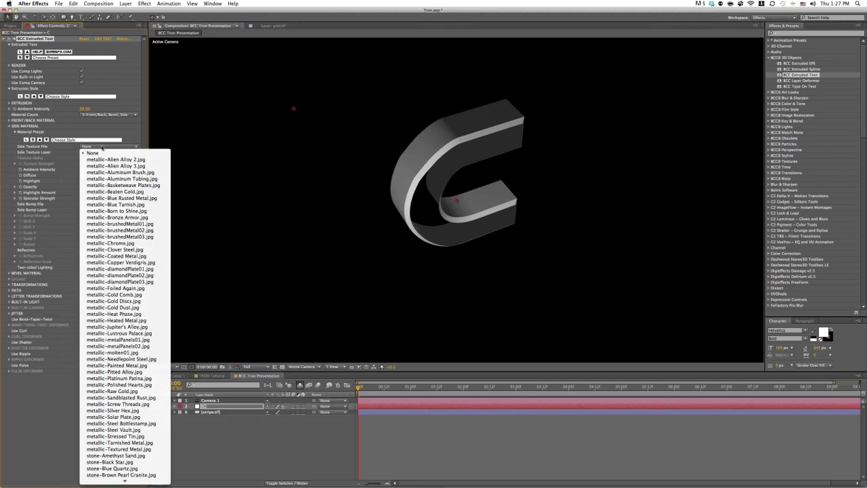
pyautogui.click(72, 115)
pyautogui.click(99, 153)
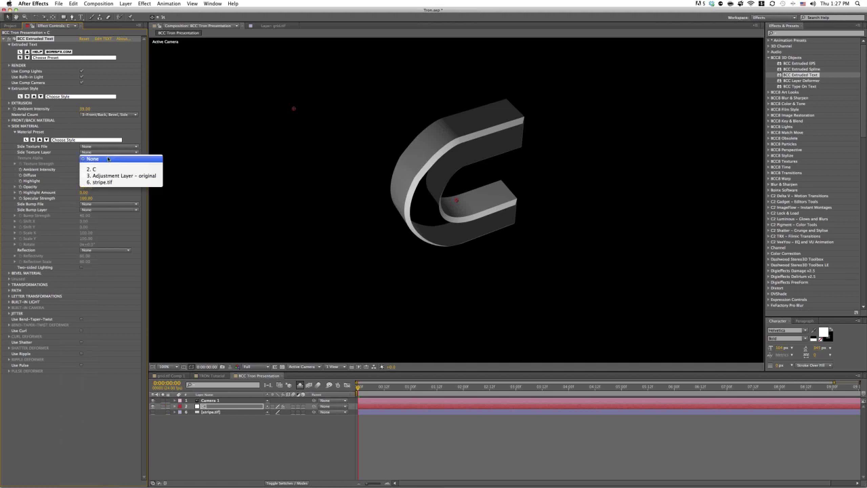
pyautogui.click(102, 182)
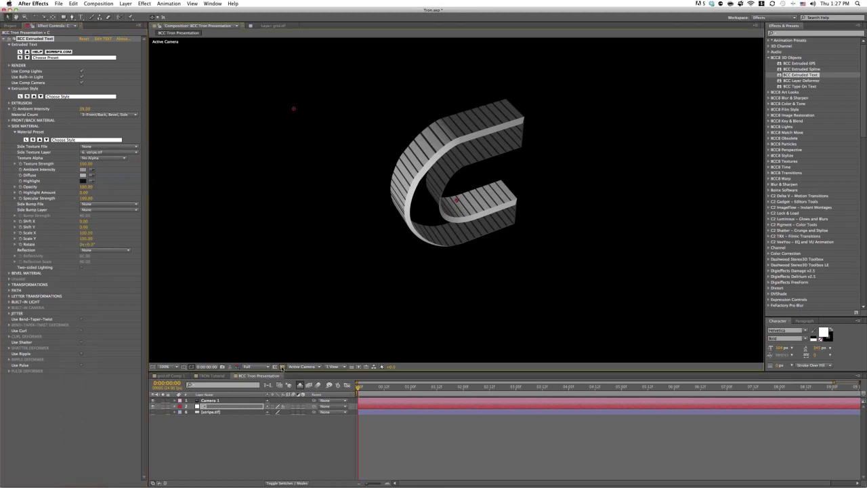
pyautogui.click(282, 367)
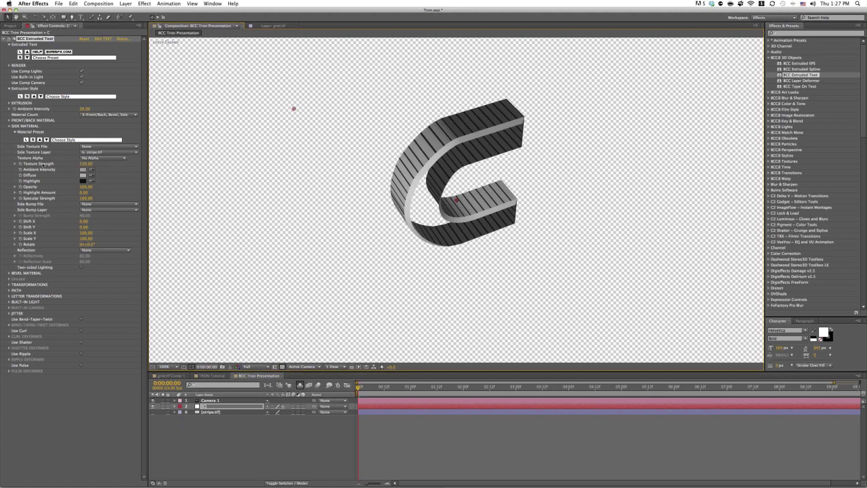
pyautogui.click(89, 159)
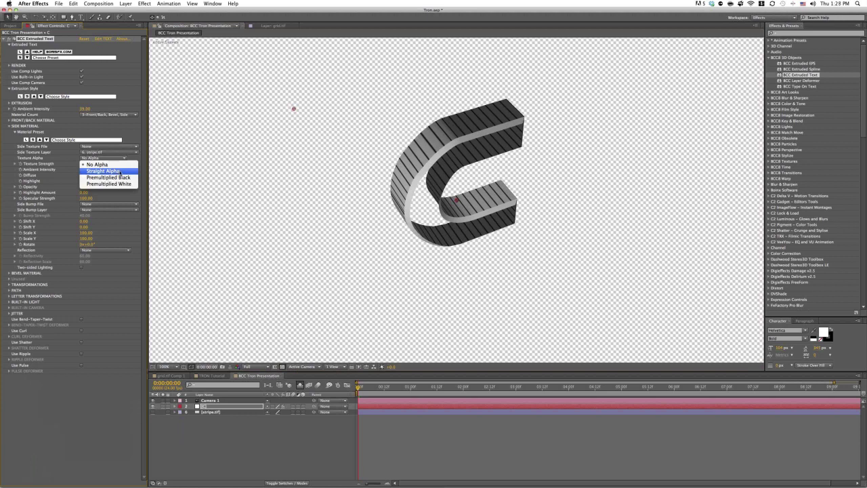
pyautogui.click(118, 174)
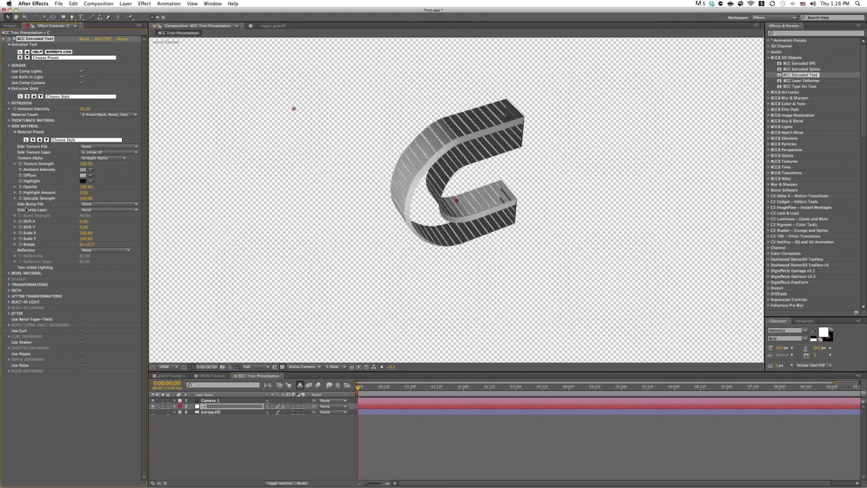
# Step: Apply metallic-Bronze Armor.jpg as the side bump file and adjust the side material's Scale Y for denser stripes
pyautogui.click(103, 206)
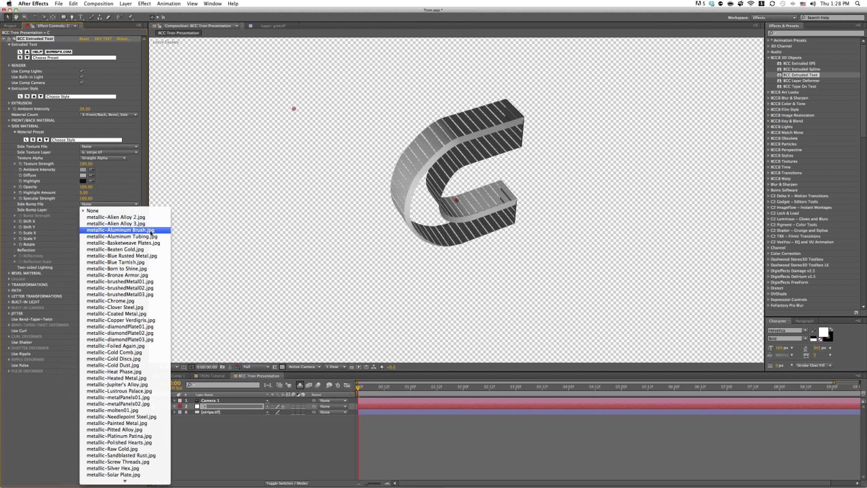
pyautogui.click(151, 275)
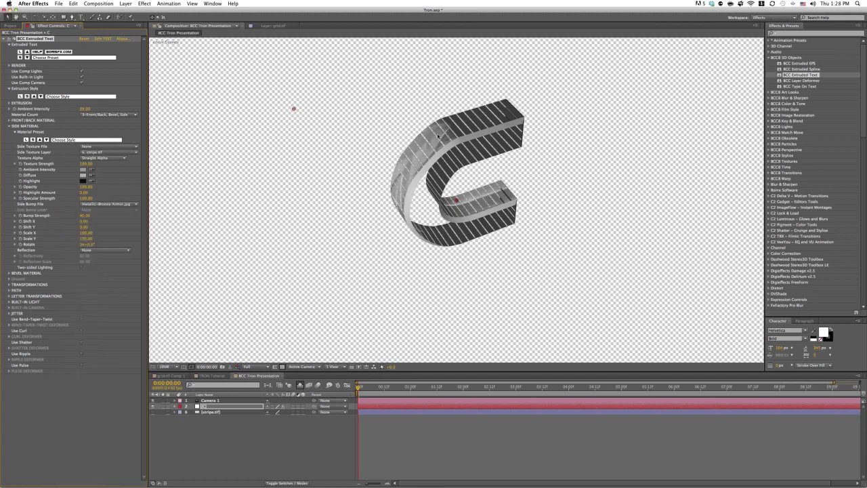
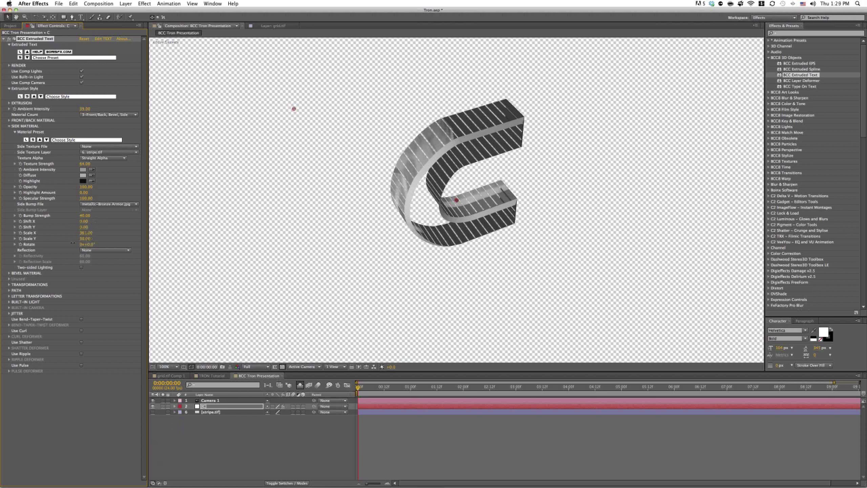
pyautogui.moveTo(73, 241); pyautogui.dragTo(96, 237)
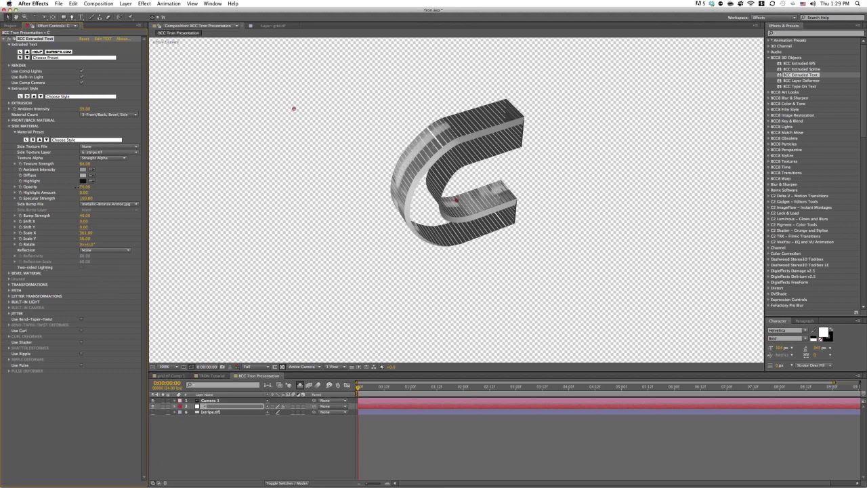
# Step: Lower the side material's opacity to make the sides semi-transparent, and enable Two-sided Lighting
pyautogui.moveTo(76, 187); pyautogui.dragTo(83, 190)
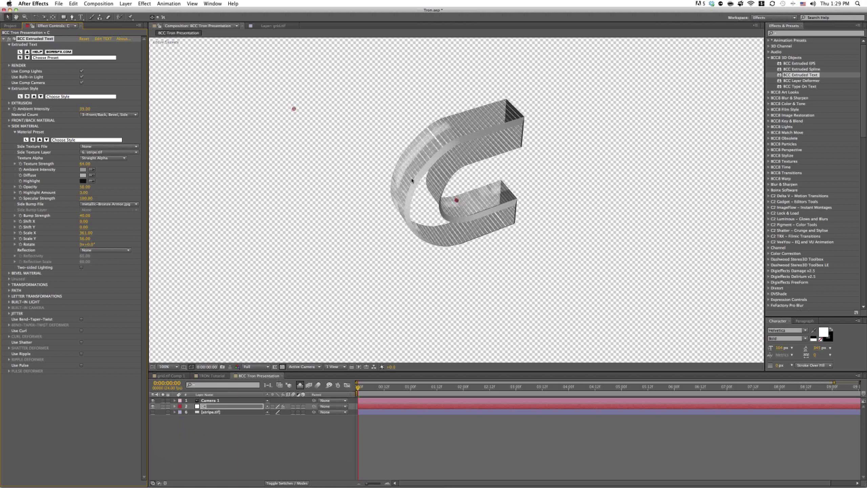
pyautogui.click(84, 187)
pyautogui.press('Return')
pyautogui.click(82, 268)
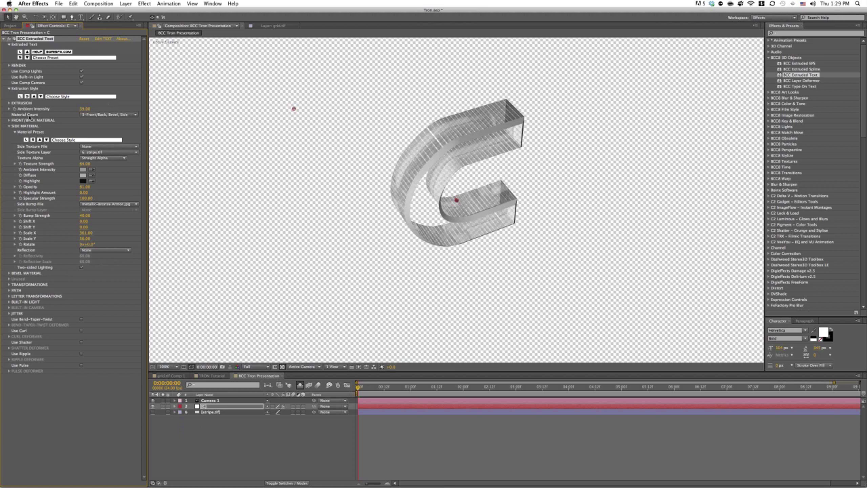
# Step: Turn off the transparency grid and set the C's extrusion depth to 4.70
pyautogui.click(9, 126)
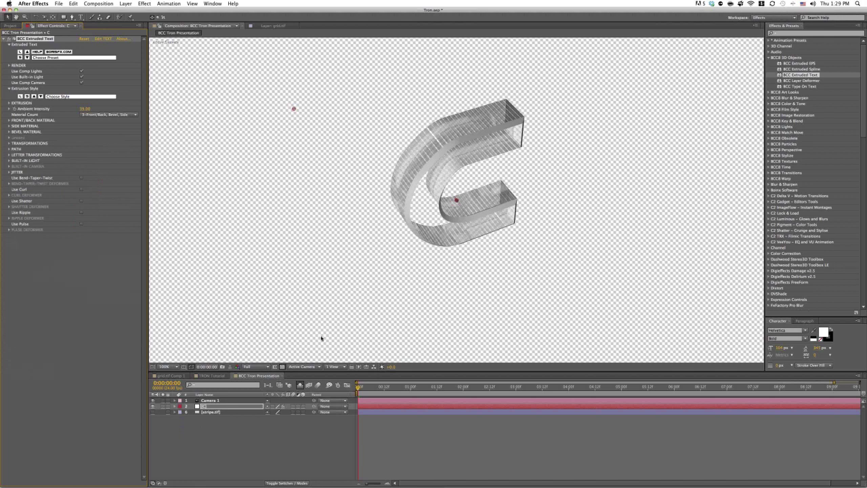
pyautogui.click(283, 366)
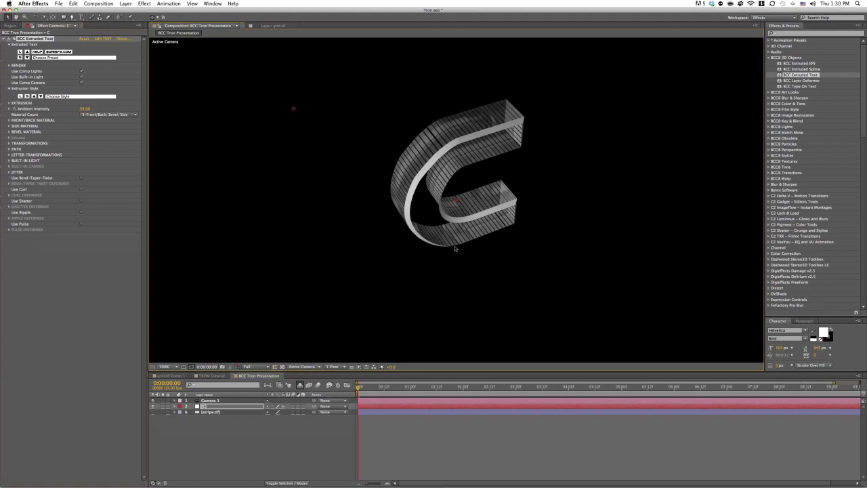
pyautogui.click(9, 103)
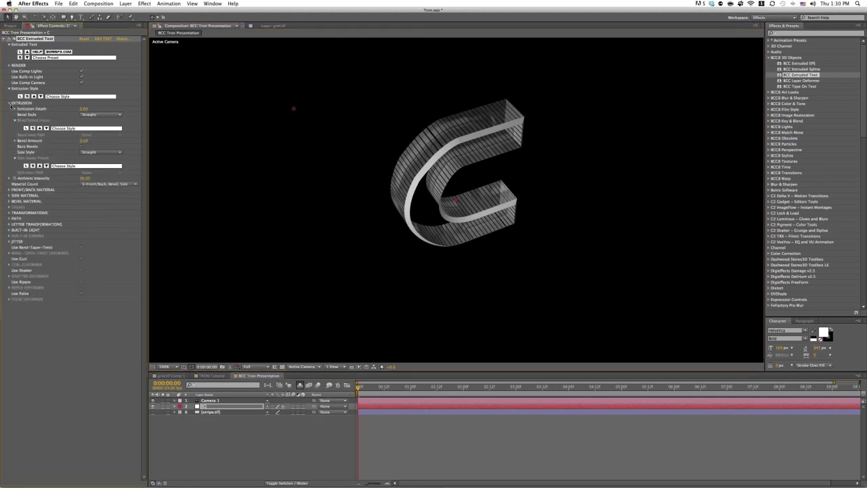
pyautogui.click(83, 108)
pyautogui.press('Return')
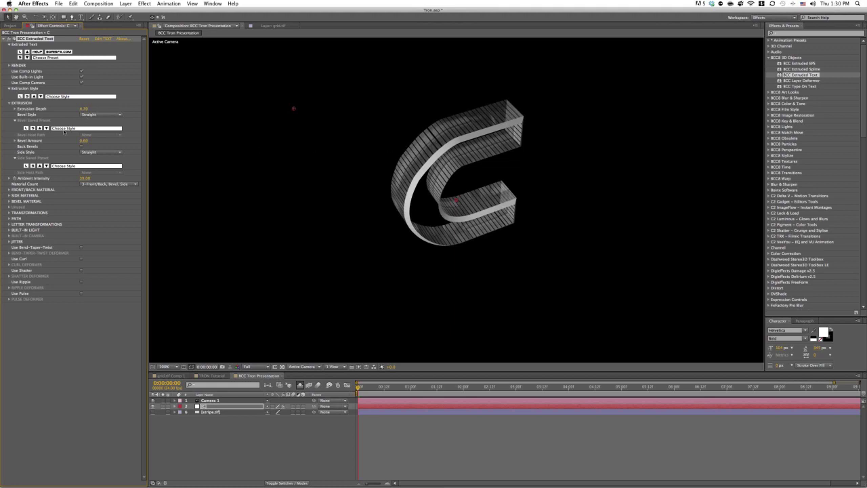
# Step: Set the C's bevel style to Saved Preset and apply the 00_convex.bcp bevel preset
pyautogui.click(116, 114)
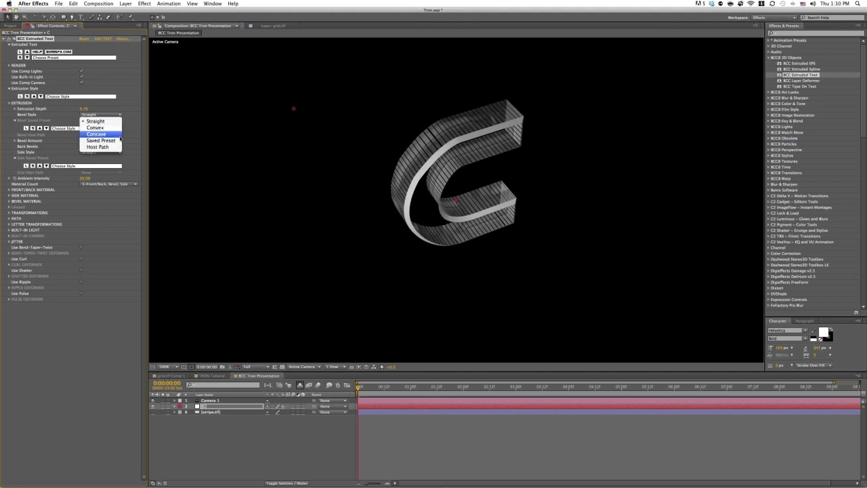
pyautogui.click(118, 141)
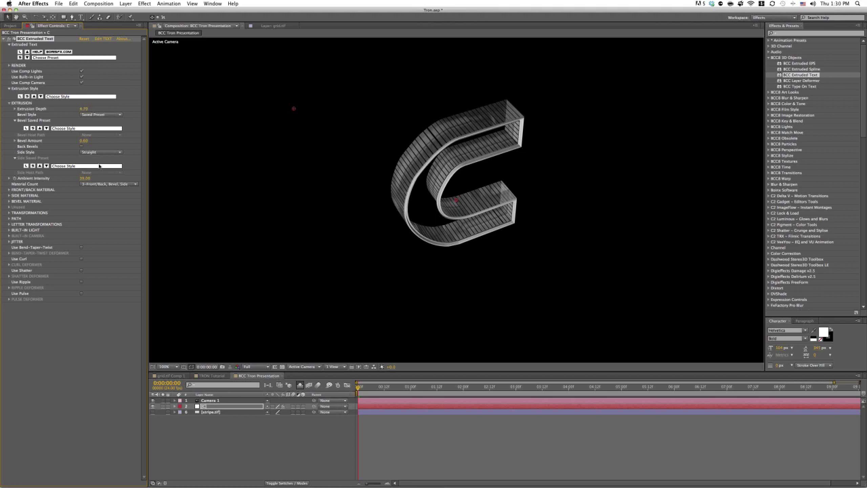
pyautogui.click(110, 129)
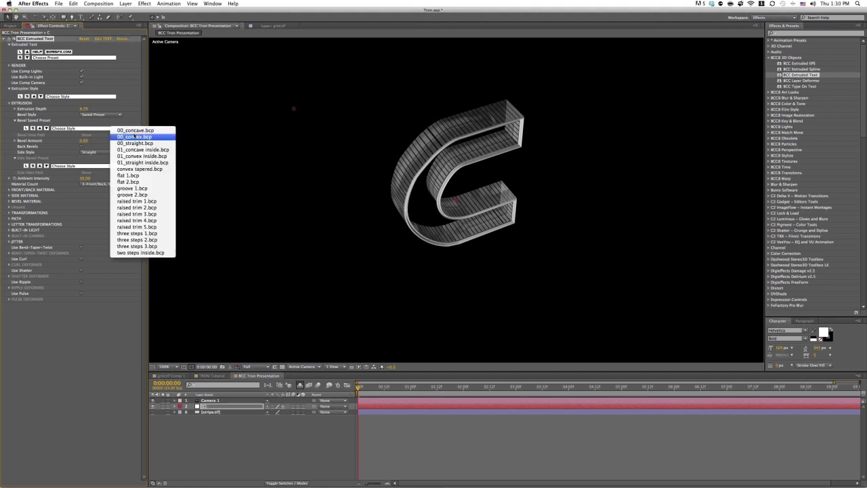
pyautogui.click(135, 137)
# Step: Try the 01_convex inside.bcp and convex tapered.bcp bevel presets on the C
pyautogui.click(111, 129)
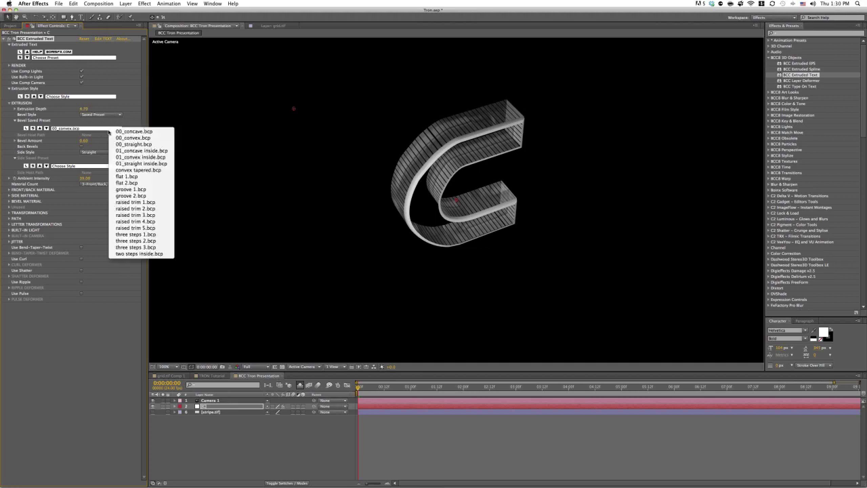
pyautogui.click(117, 158)
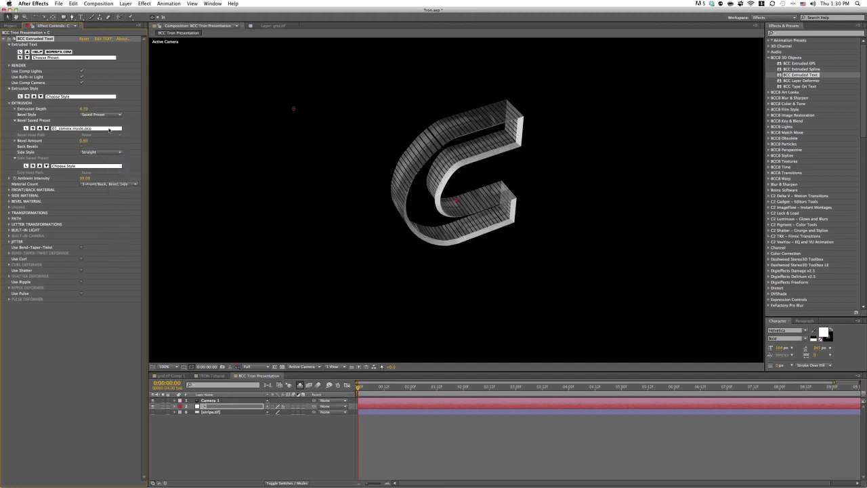
pyautogui.click(111, 130)
pyautogui.click(122, 170)
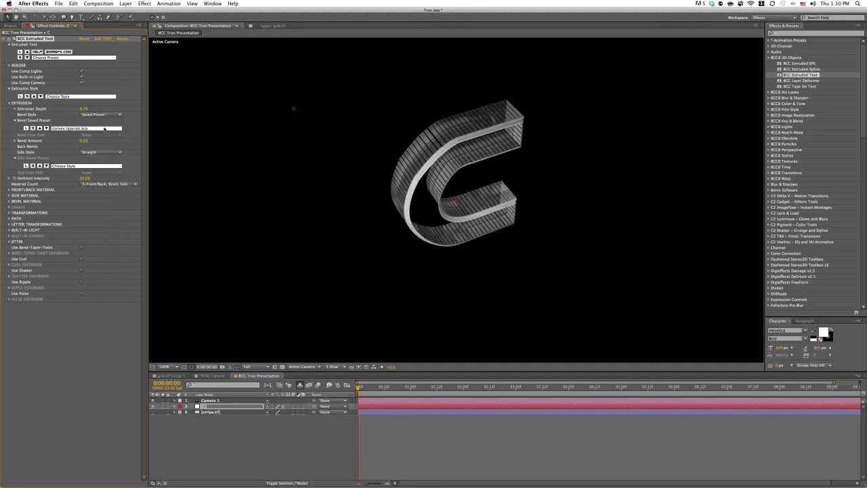
# Step: Apply the raised trim 1.bcp bevel preset to the C and adjust the bevel amount to 0.71
pyautogui.click(105, 129)
pyautogui.click(118, 203)
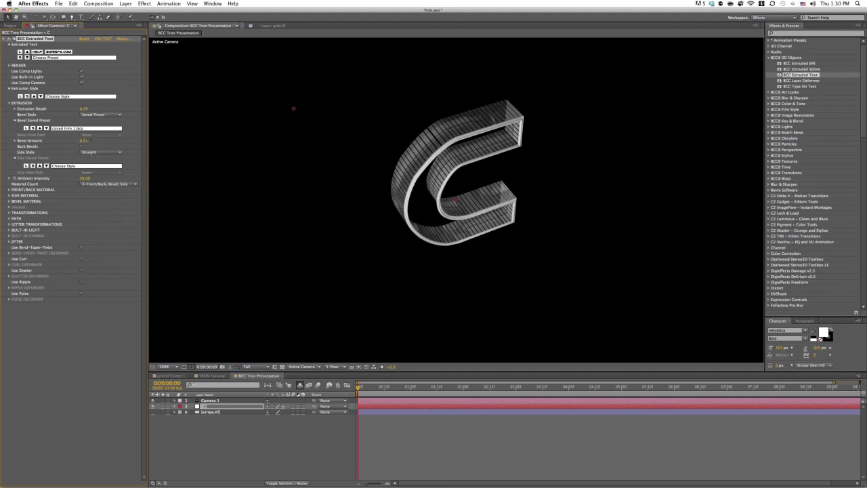
pyautogui.moveTo(90, 142); pyautogui.dragTo(95, 144)
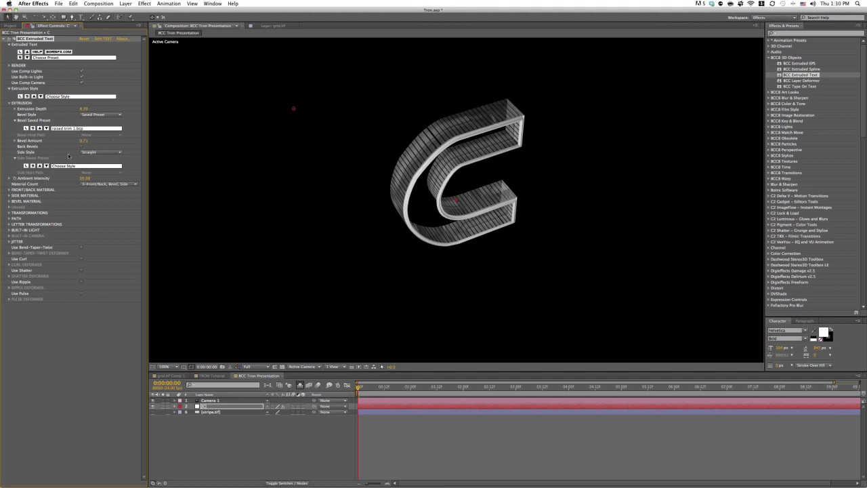
# Step: Set the side style to Host Path and draw an open three-point RotoBezier curve on the C layer, beside the letter
pyautogui.click(105, 153)
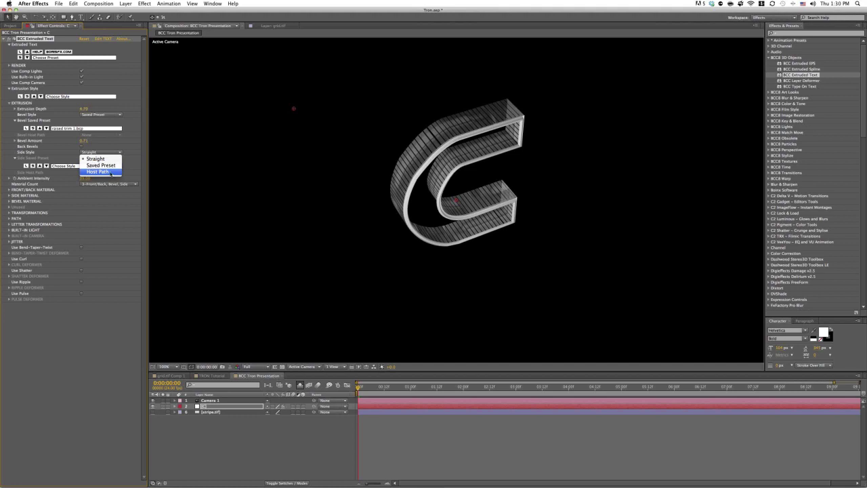
pyautogui.click(111, 172)
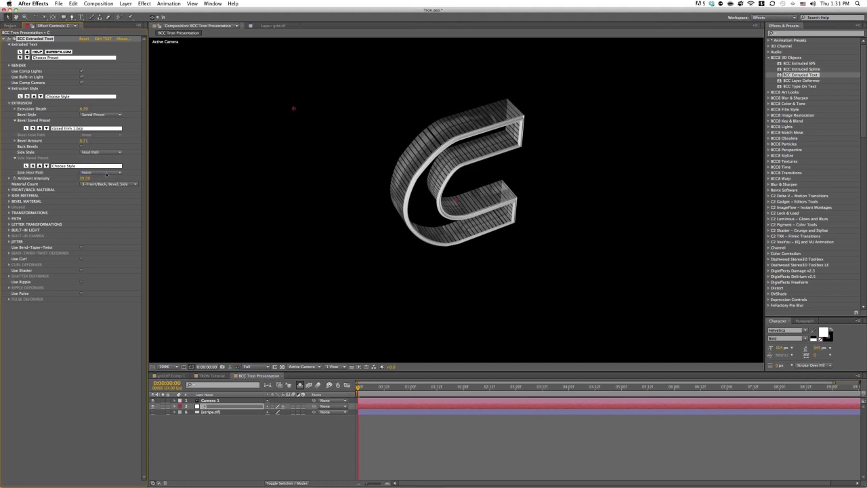
pyautogui.click(71, 18)
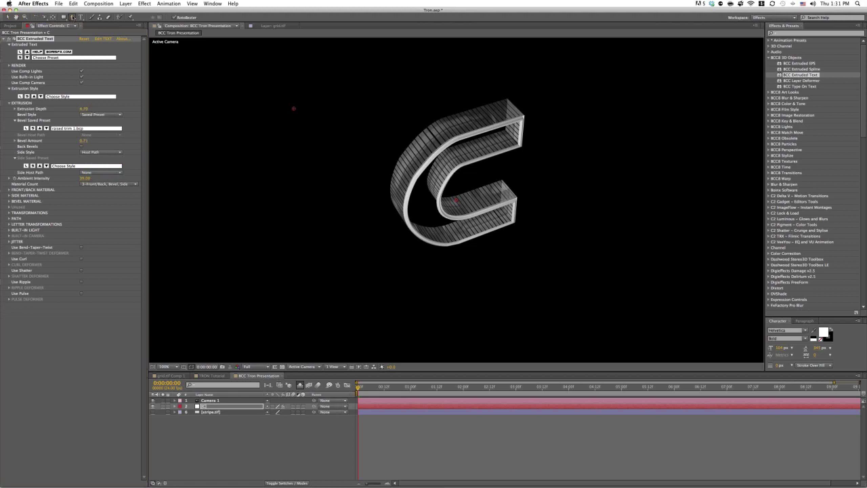
pyautogui.click(318, 110)
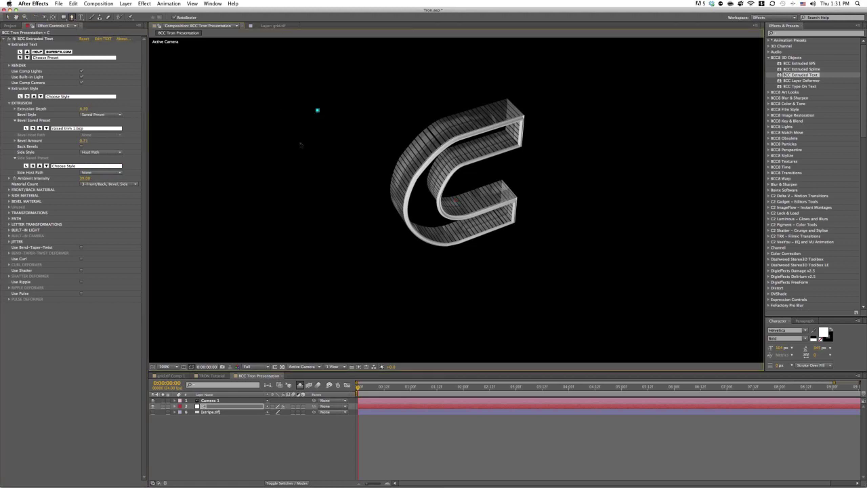
pyautogui.click(297, 142)
pyautogui.click(310, 176)
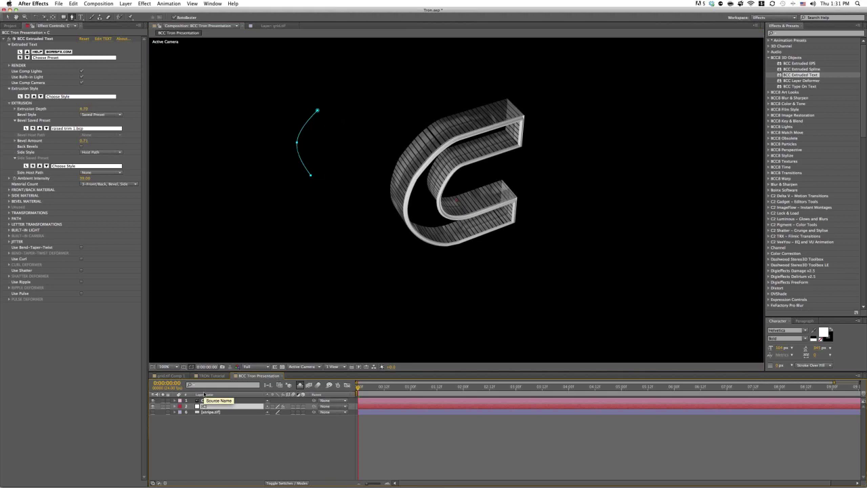
# Step: Reveal the C layer's mask and assign Mask 1 as the side host path
pyautogui.press('m')
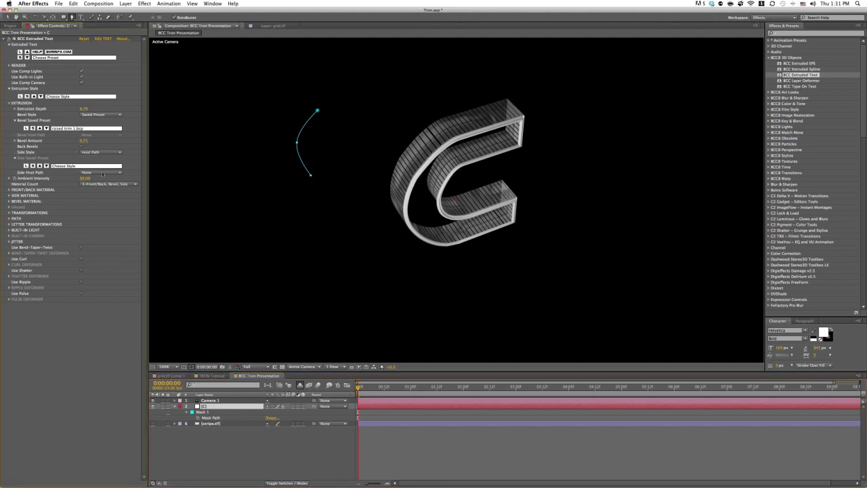
pyautogui.click(103, 173)
pyautogui.click(102, 192)
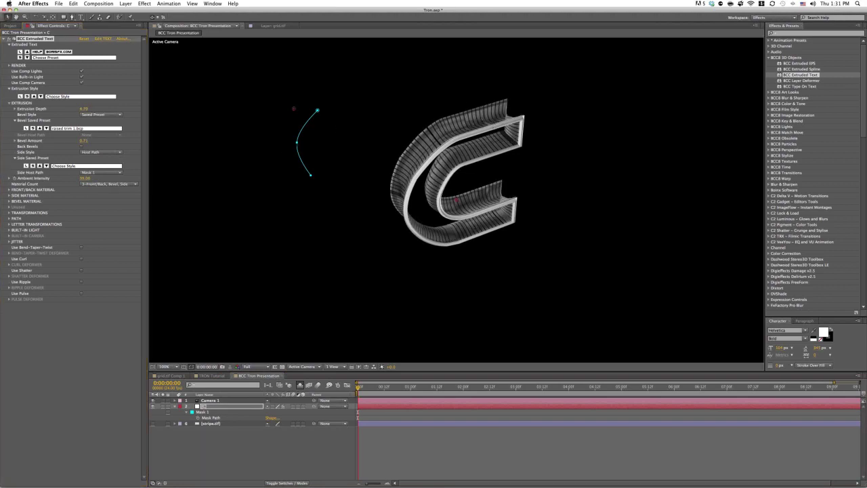
# Step: Reshape Mask 1 into a shorter curve bowing toward the C so the extruded sides bulge outward
pyautogui.moveTo(297, 142); pyautogui.dragTo(317, 167)
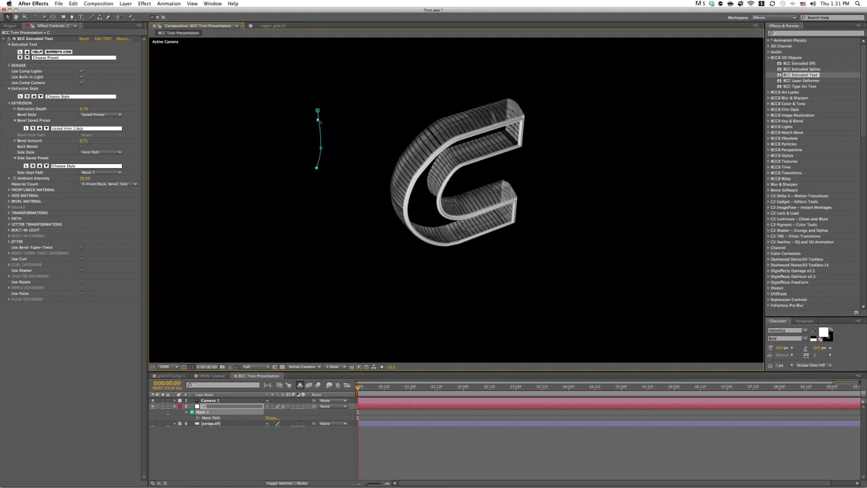
pyautogui.moveTo(316, 111); pyautogui.dragTo(313, 126)
pyautogui.click(317, 168)
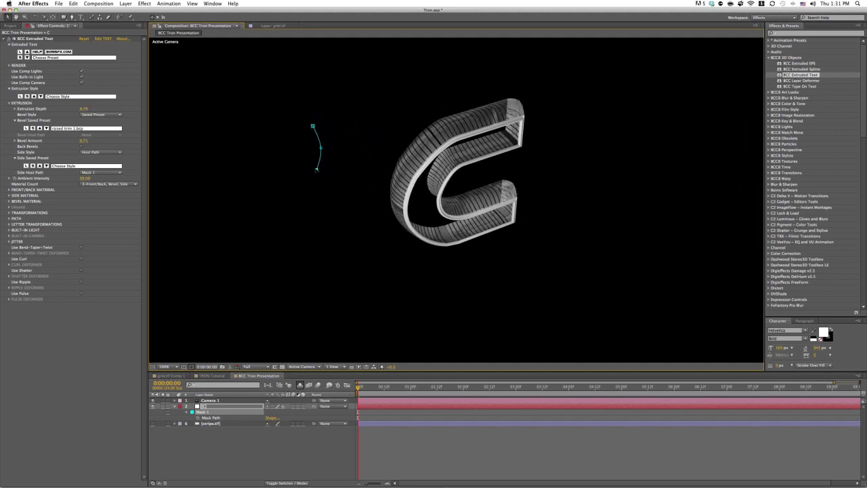
pyautogui.moveTo(321, 147)
pyautogui.mouseDown()
pyautogui.moveTo(321, 163)
pyautogui.moveTo(321, 148)
pyautogui.mouseUp()
pyautogui.moveTo(321, 148); pyautogui.dragTo(319, 145)
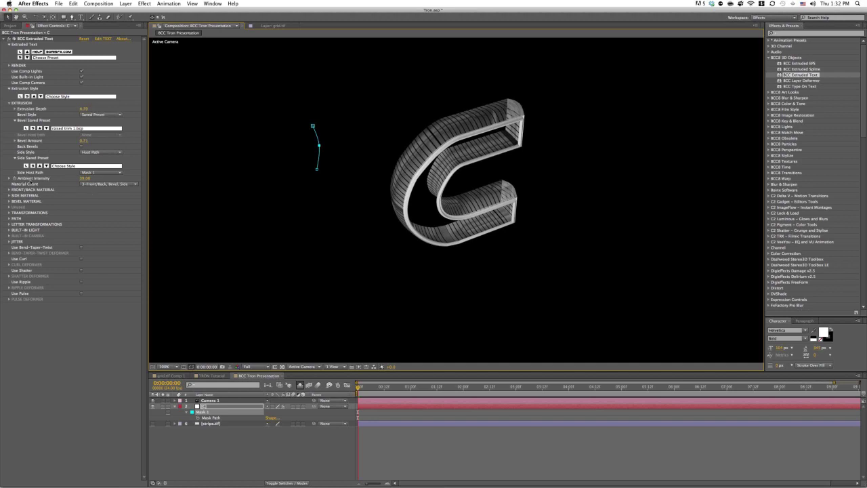
# Step: Examine the extrusion style setting and the bevel material's preset, texture file and texture layer options
pyautogui.click(85, 96)
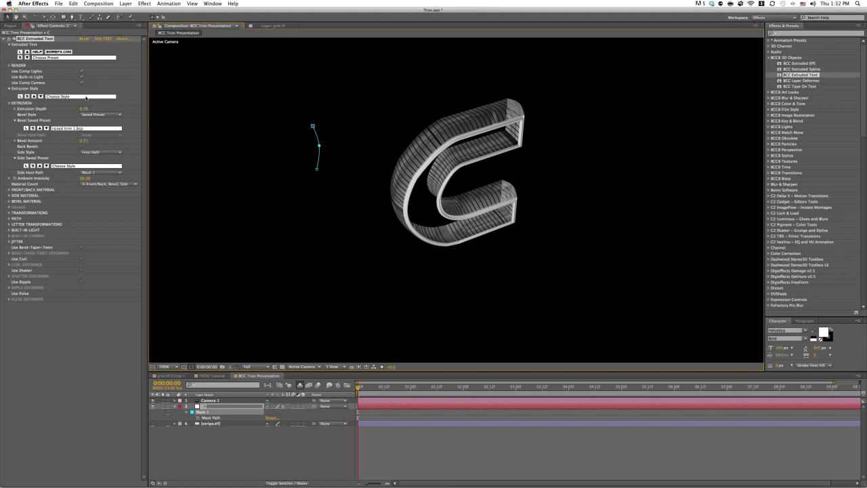
pyautogui.click(116, 66)
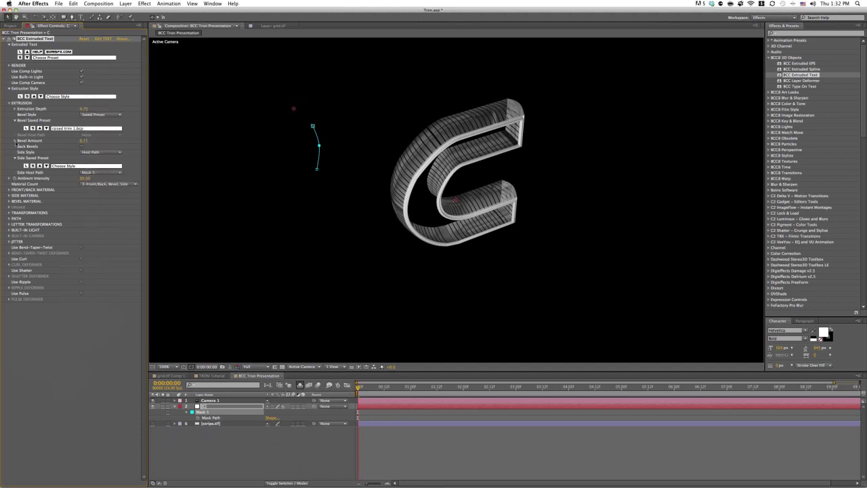
pyautogui.click(9, 103)
pyautogui.click(9, 131)
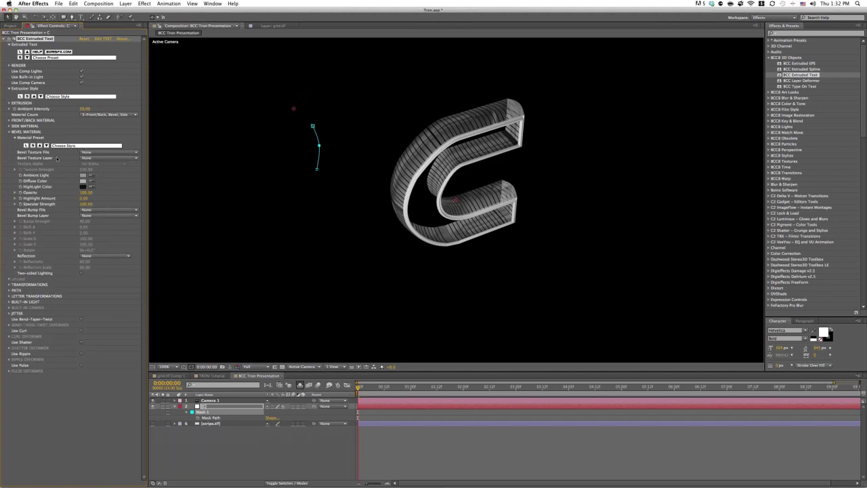
pyautogui.click(84, 147)
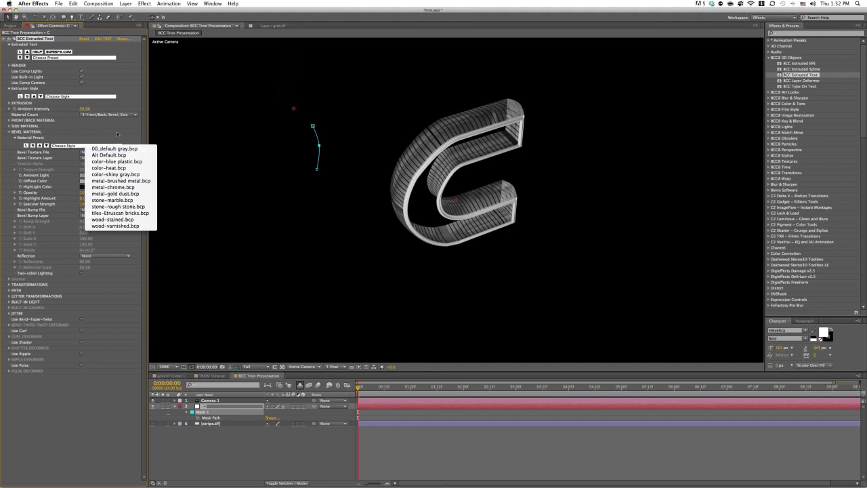
pyautogui.click(119, 124)
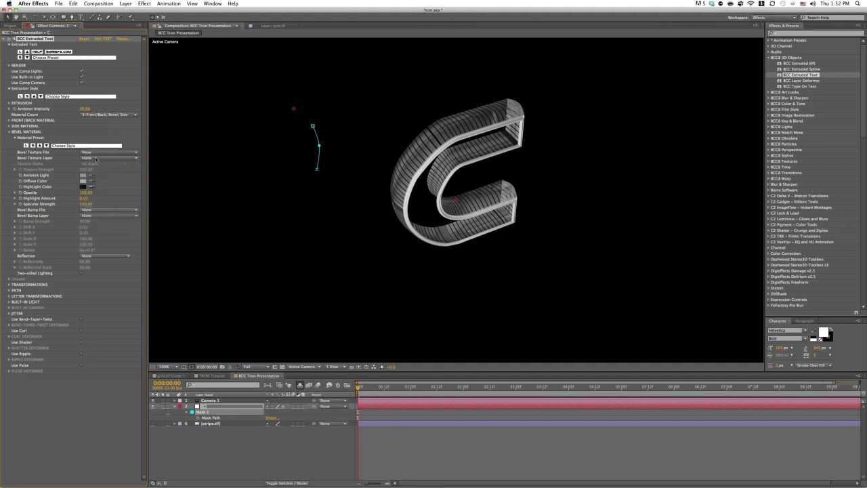
pyautogui.click(99, 152)
pyautogui.click(106, 158)
pyautogui.click(107, 157)
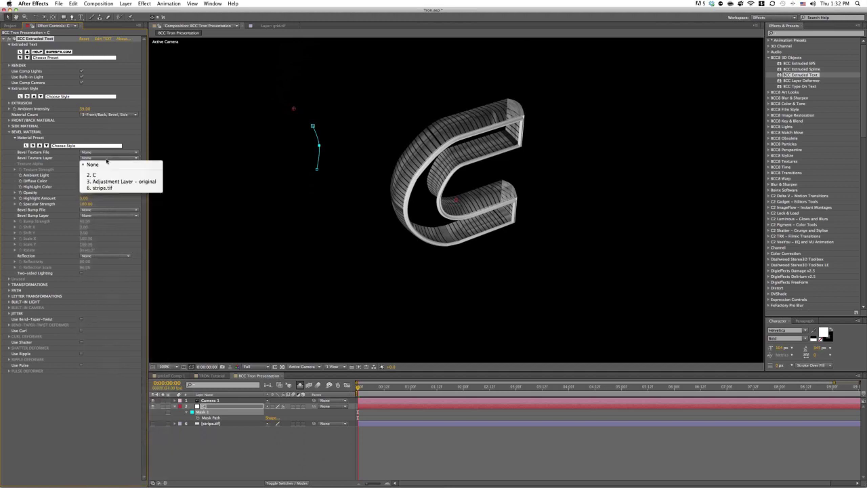
pyautogui.click(113, 143)
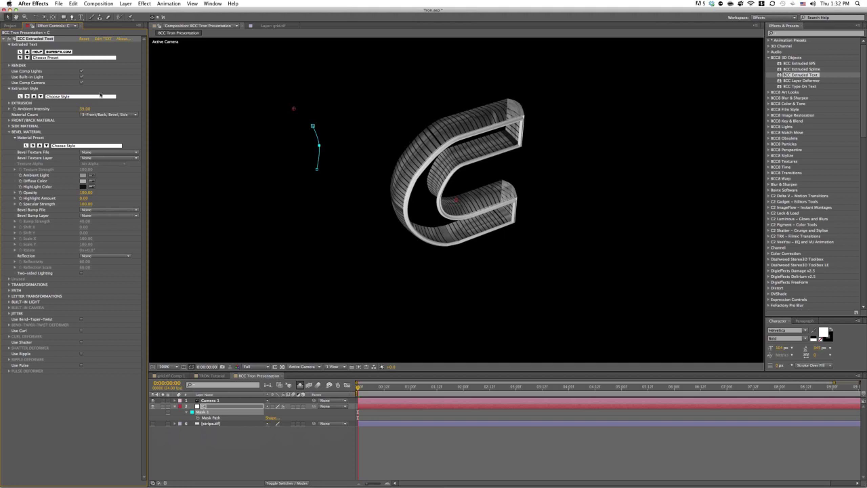
# Step: Apply the color-blue plastic.bcp material preset to the C's bevel material
pyautogui.click(9, 126)
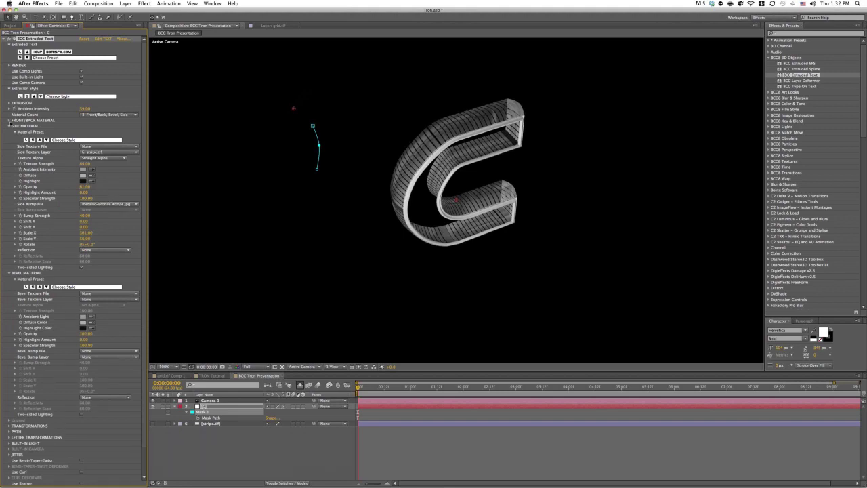
pyautogui.click(10, 126)
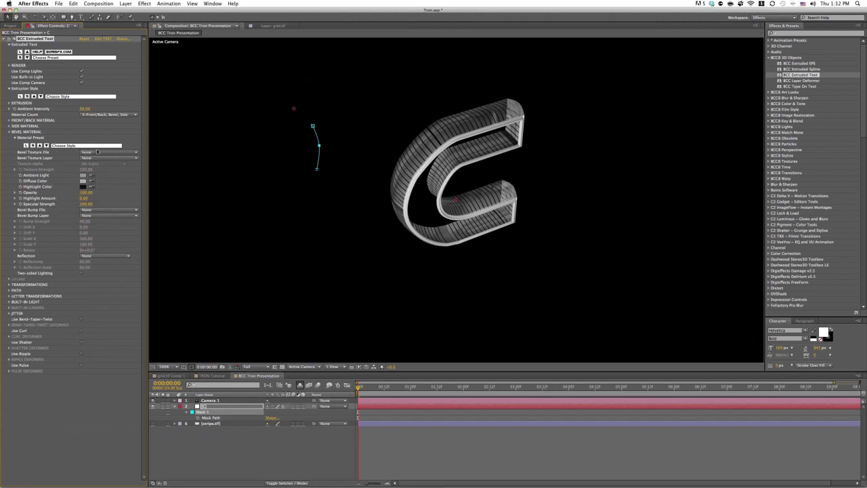
pyautogui.click(95, 145)
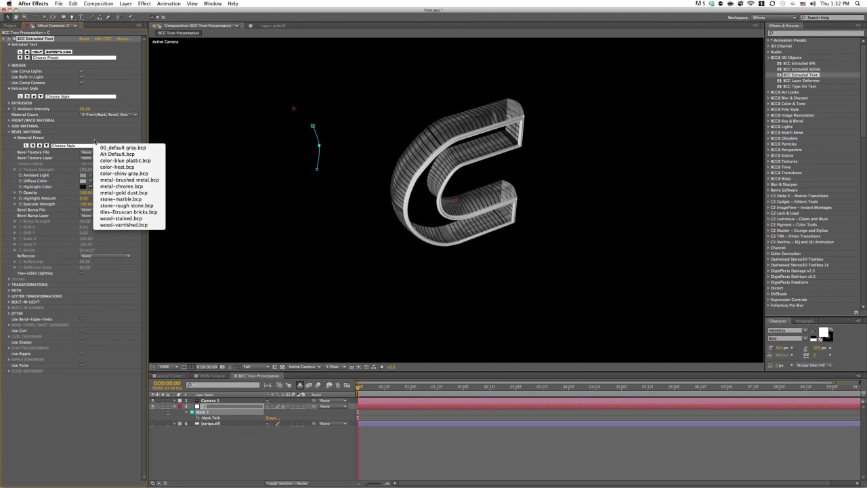
pyautogui.click(95, 132)
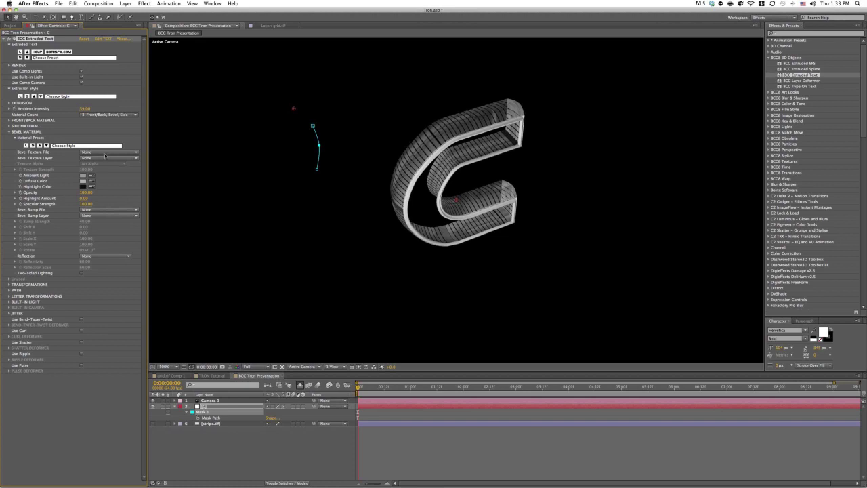
pyautogui.click(105, 153)
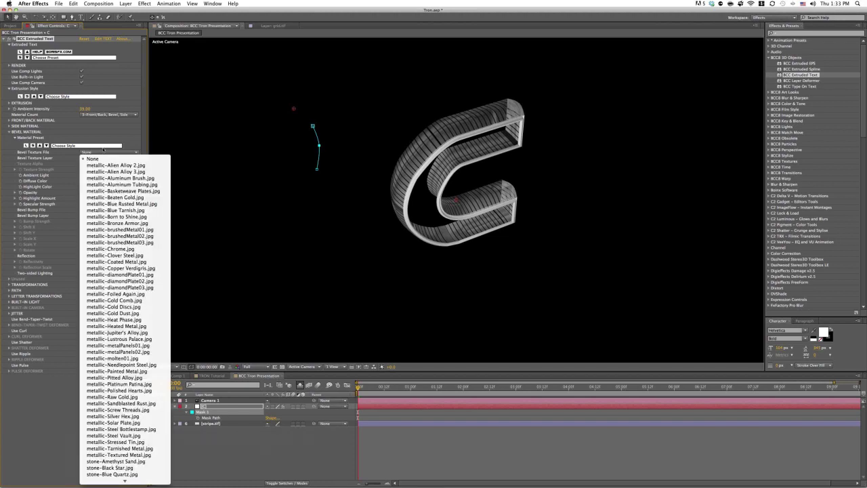
pyautogui.click(103, 145)
pyautogui.click(103, 145)
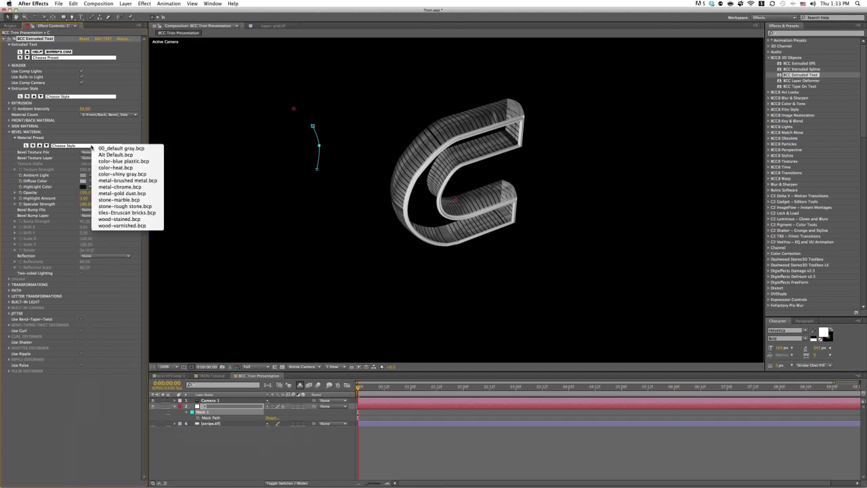
pyautogui.click(151, 163)
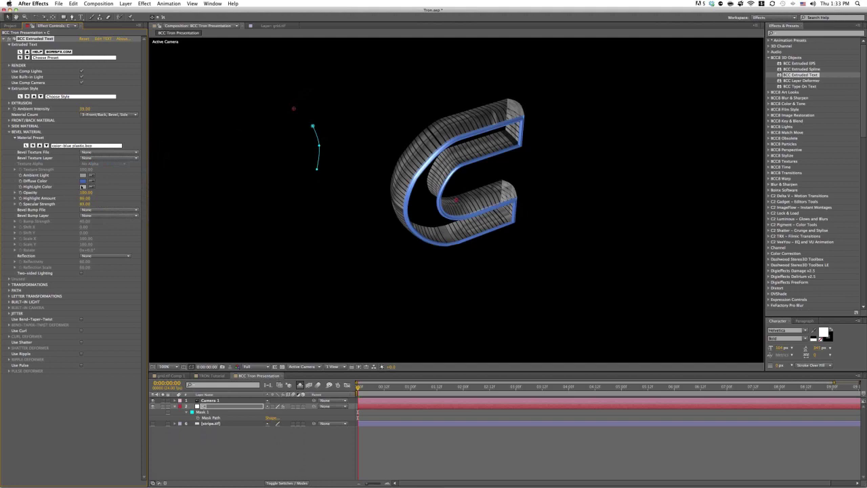
# Step: Set the bevel material's ambient light to bright cyan and its diffuse color to a saturated cyan-teal
pyautogui.click(83, 175)
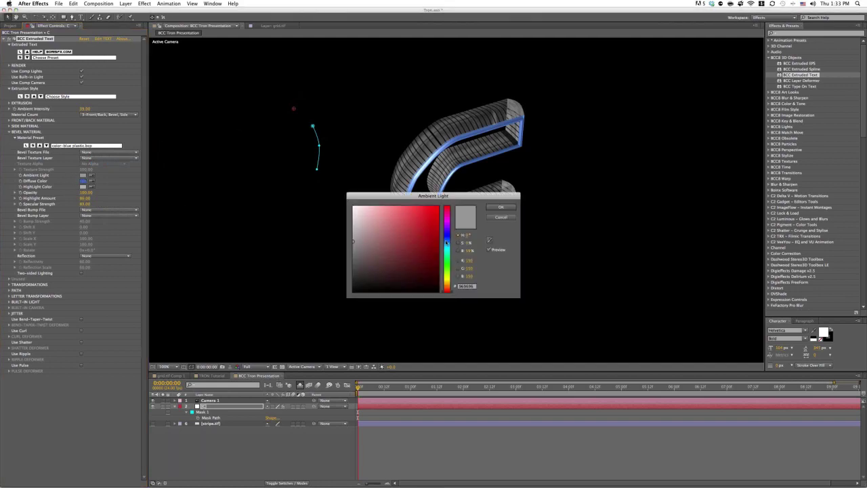
pyautogui.click(447, 247)
pyautogui.click(417, 234)
pyautogui.click(501, 206)
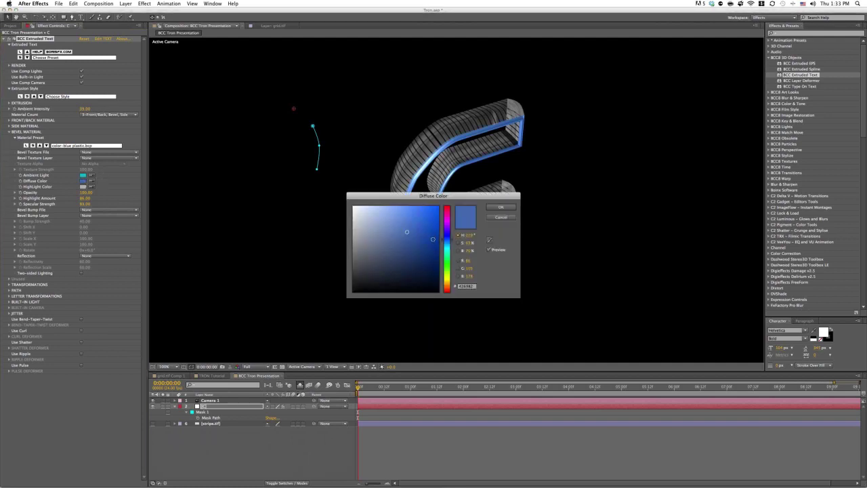
pyautogui.moveTo(448, 241)
pyautogui.mouseDown()
pyautogui.moveTo(448, 222)
pyautogui.moveTo(290, 233)
pyautogui.mouseUp()
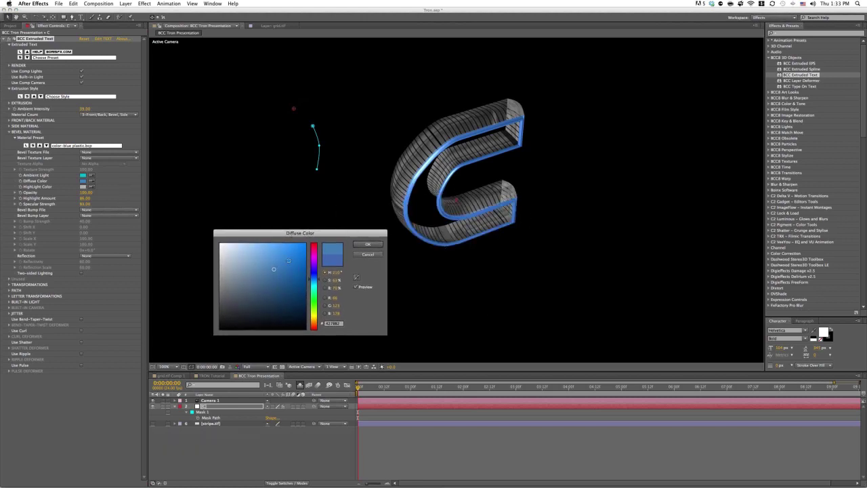
pyautogui.moveTo(314, 279); pyautogui.dragTo(296, 266)
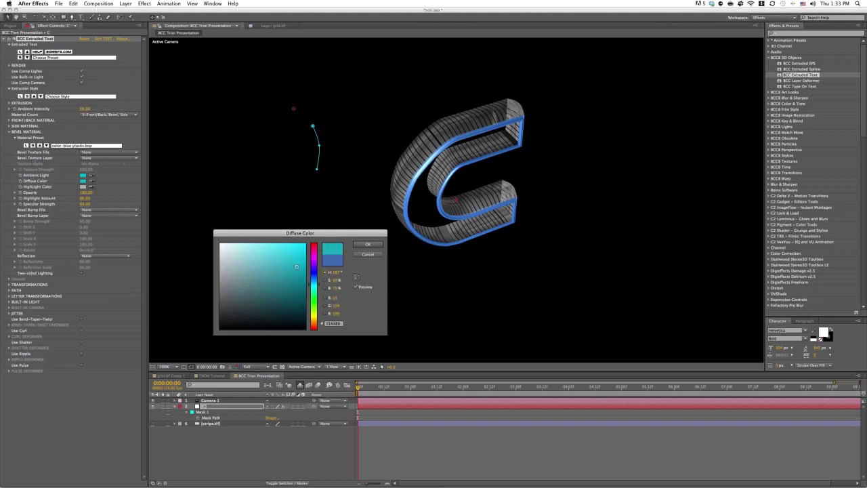
pyautogui.click(369, 245)
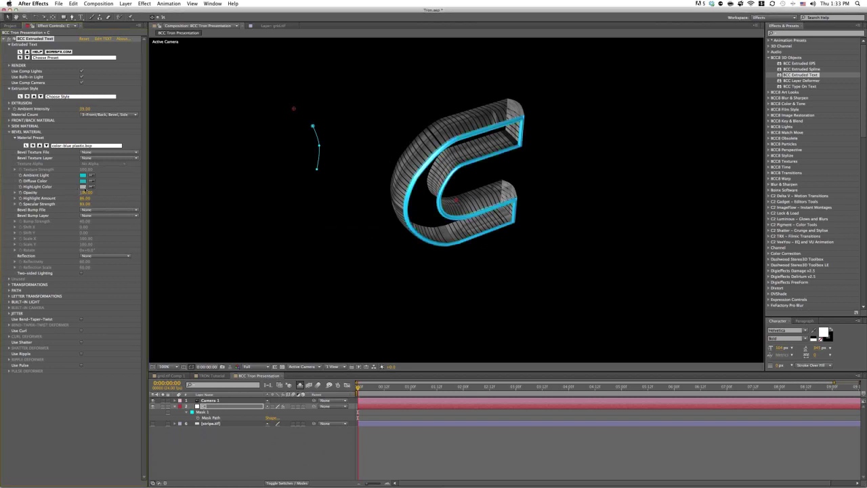
# Step: Set the bevel material's highlight color to a deep saturated blue
pyautogui.click(84, 186)
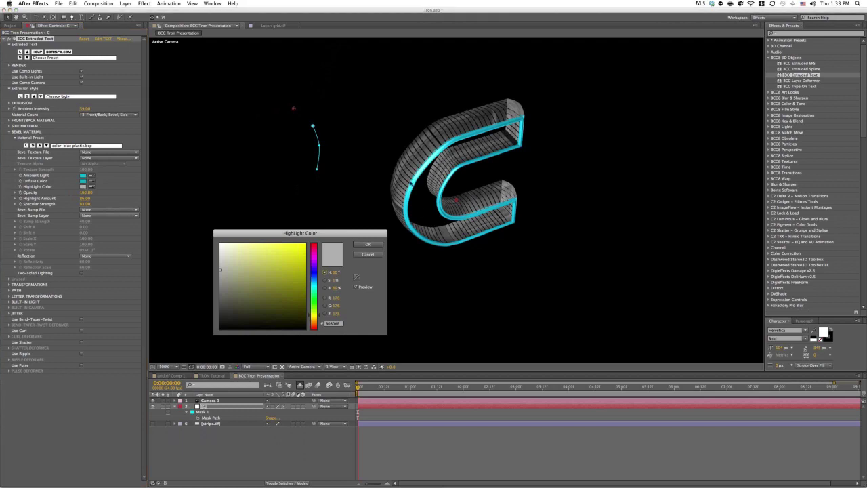
pyautogui.moveTo(314, 301); pyautogui.dragTo(313, 272)
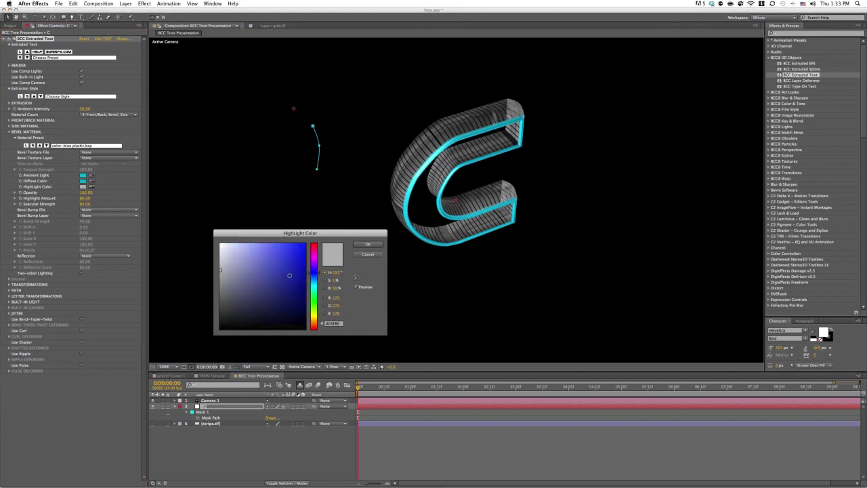
pyautogui.click(368, 245)
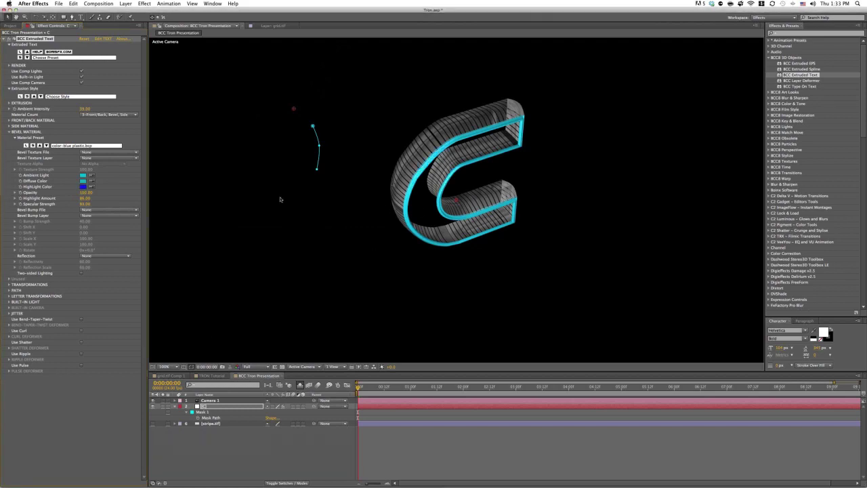
# Step: Change the bevel material's highlight color to a pale, lightly tinted cyan
pyautogui.click(83, 187)
pyautogui.moveTo(314, 273); pyautogui.dragTo(313, 283)
pyautogui.moveTo(258, 264); pyautogui.dragTo(219, 239)
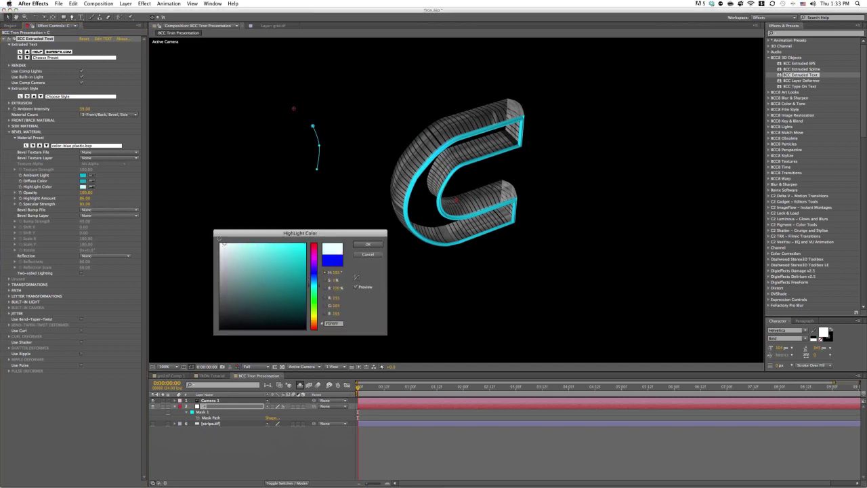
pyautogui.click(368, 244)
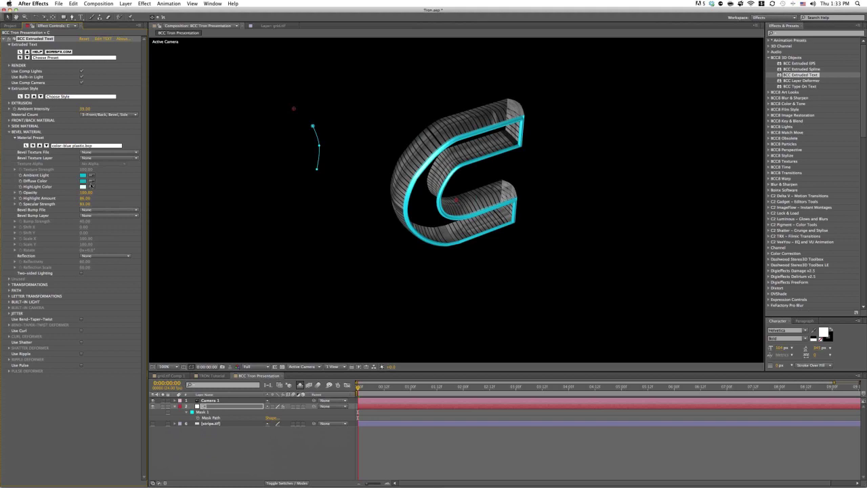
pyautogui.click(84, 187)
pyautogui.moveTo(232, 249); pyautogui.dragTo(241, 251)
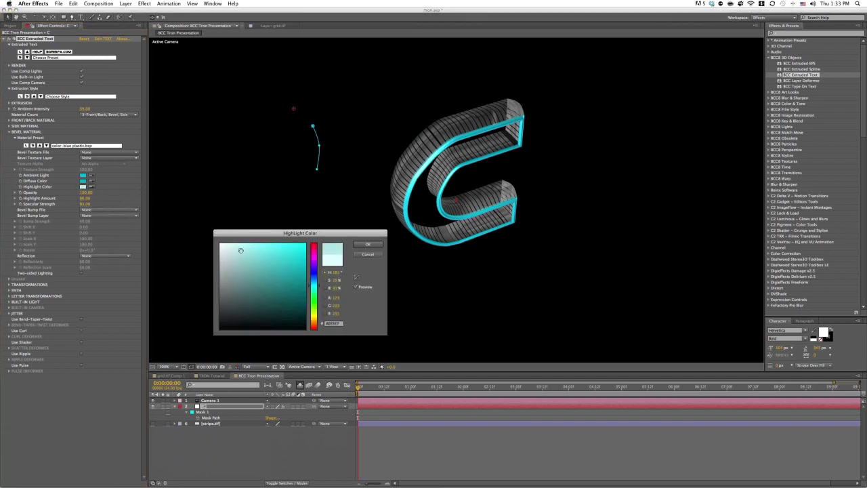
# Step: Apply the pale cyan highlight color to the bevel material and turn on its Two-sided Lighting
pyautogui.click(368, 245)
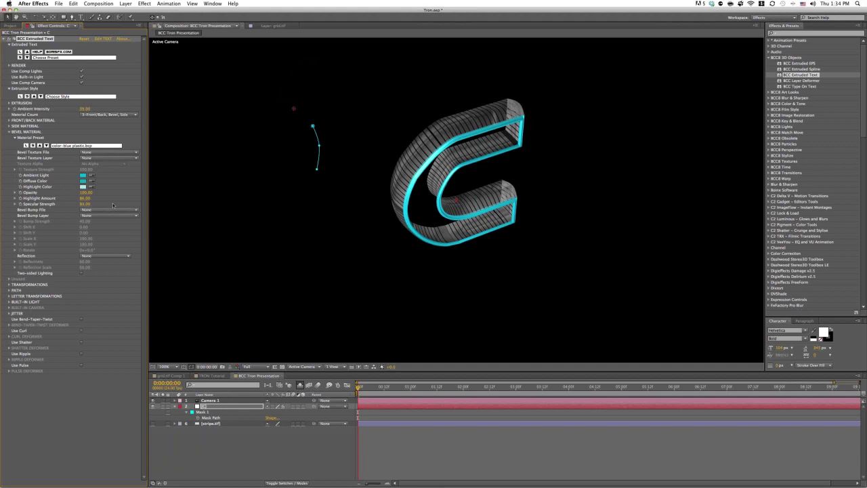
pyautogui.click(82, 273)
pyautogui.click(9, 131)
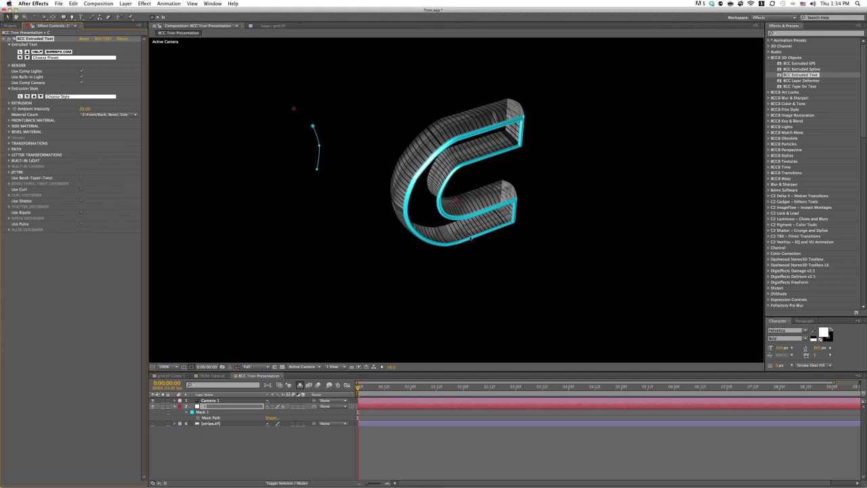
# Step: Reset the Transform properties of the Camera 1 layer so the letter is viewed straight on
pyautogui.click(167, 366)
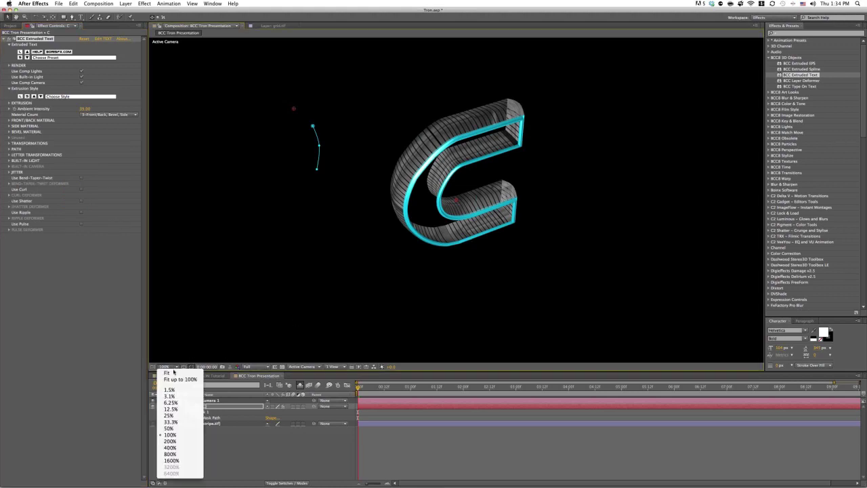
pyautogui.click(171, 428)
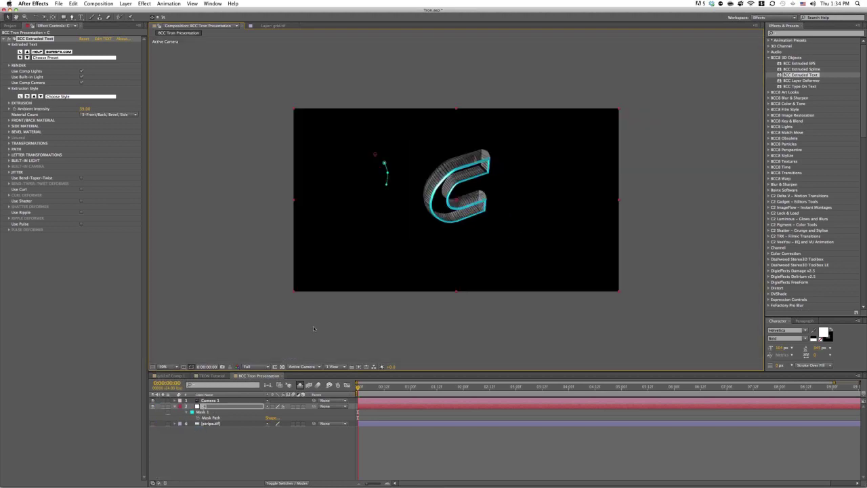
pyautogui.click(212, 401)
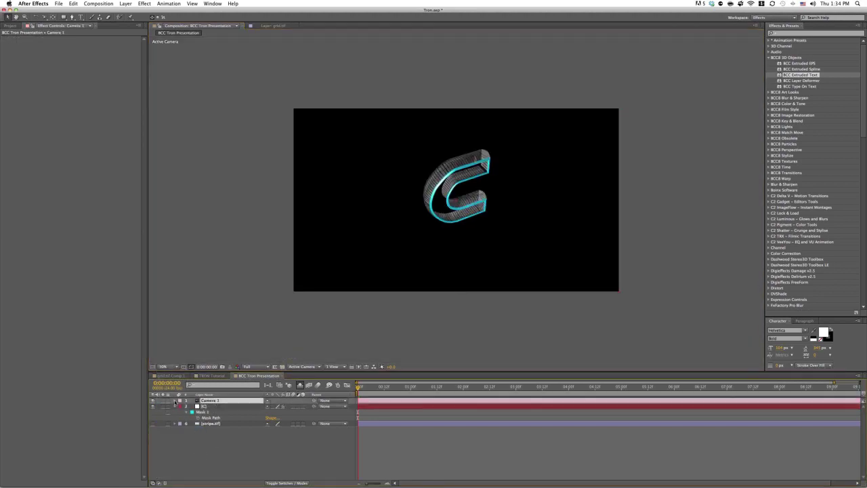
pyautogui.click(177, 401)
pyautogui.click(191, 401)
pyautogui.click(175, 401)
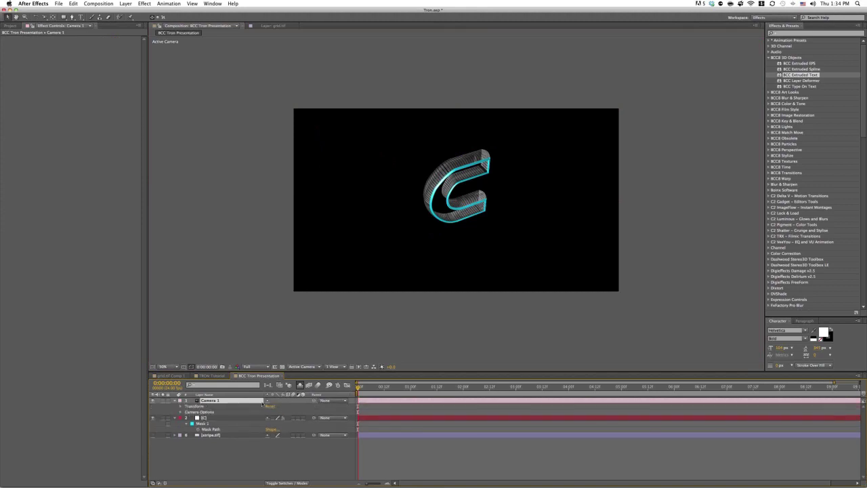
pyautogui.click(270, 406)
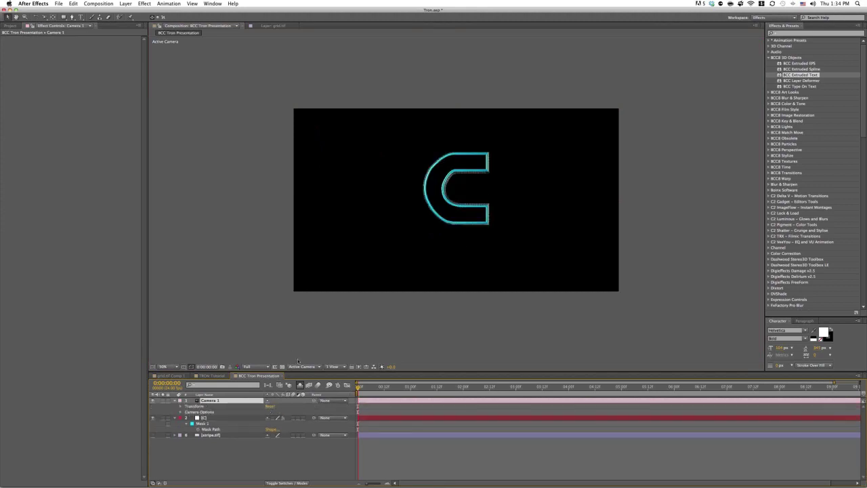
pyautogui.click(174, 401)
# Step: Set keyframes at 0:00:04:00 for the C layer's Rotate X, Rotate Y, Rotate Z and Position Z, and reveal the keyframed properties
pyautogui.click(204, 407)
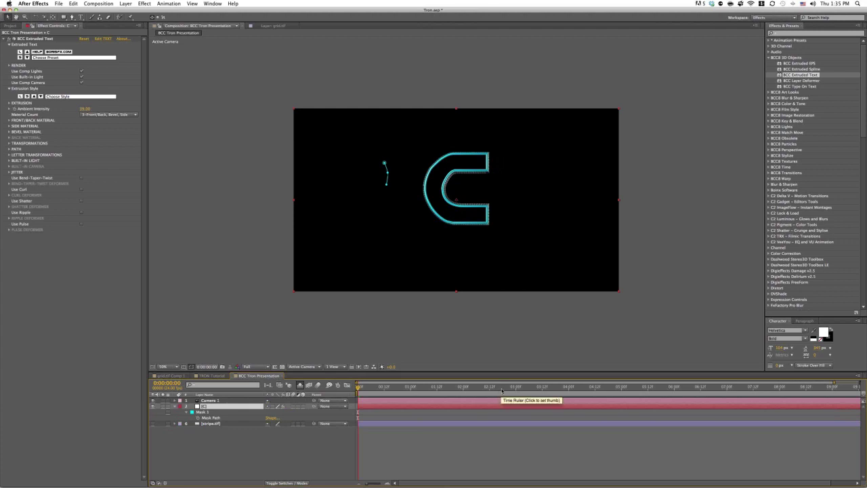
pyautogui.click(567, 388)
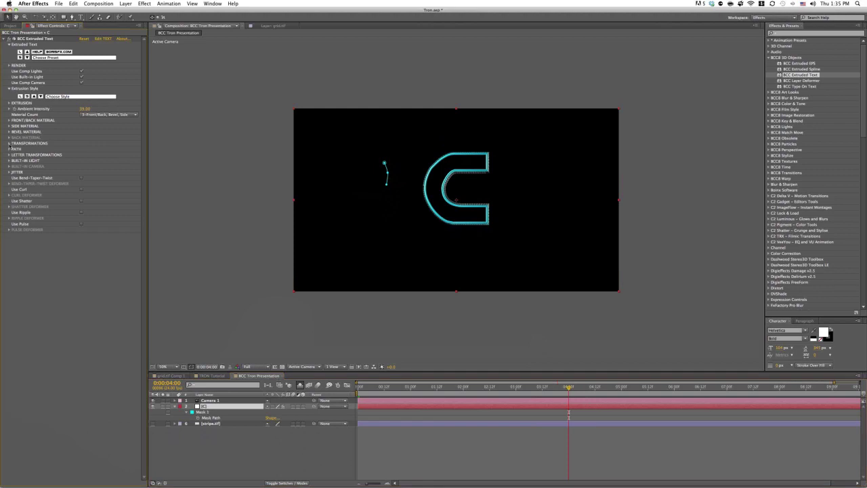
pyautogui.click(8, 144)
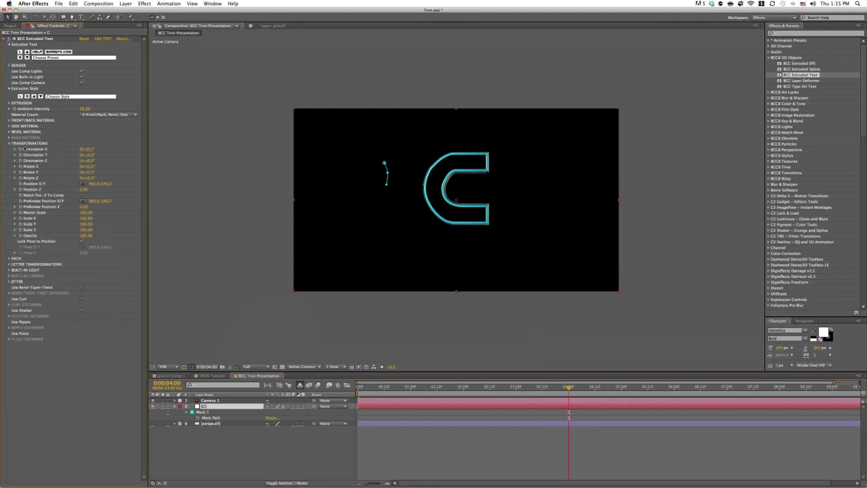
pyautogui.click(21, 167)
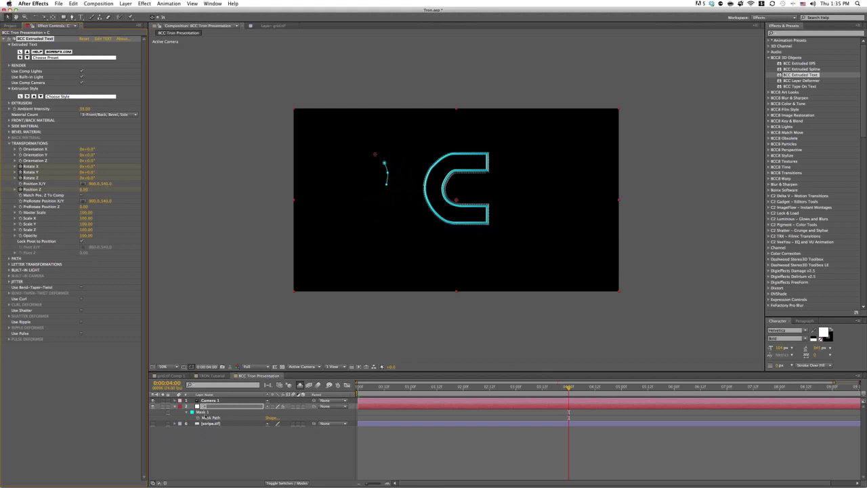
pyautogui.press('Return')
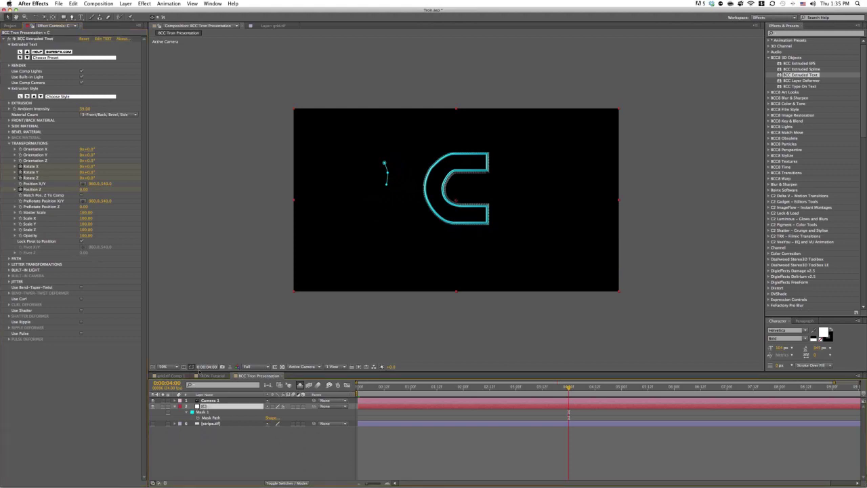
pyautogui.press('u')
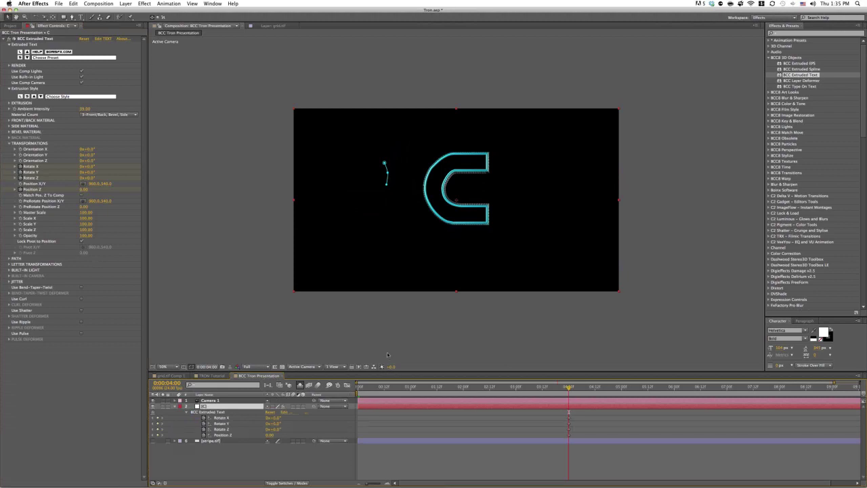
# Step: At the first frame, set Rotate X to -46°, Rotate Y to about 129° and Rotate Z to 71°
pyautogui.press('Home')
pyautogui.moveTo(274, 417)
pyautogui.mouseDown()
pyautogui.moveTo(281, 418)
pyautogui.moveTo(267, 423)
pyautogui.mouseUp()
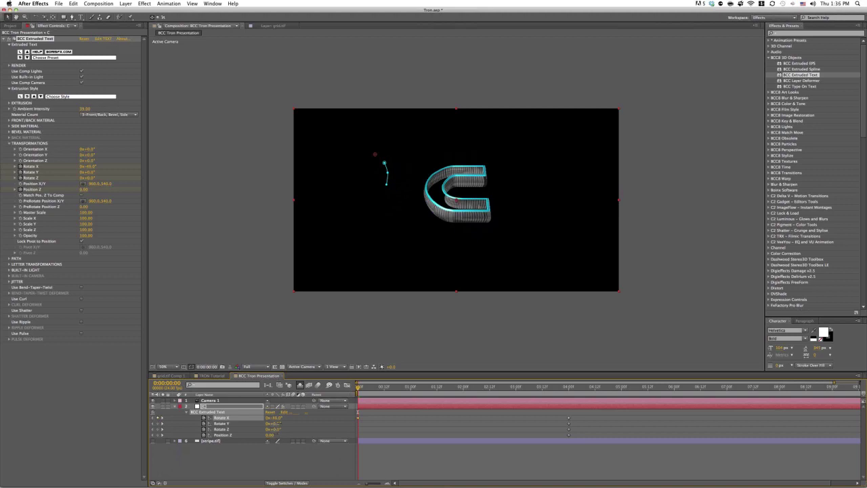
pyautogui.moveTo(276, 423); pyautogui.dragTo(298, 423)
pyautogui.moveTo(315, 423); pyautogui.dragTo(315, 424)
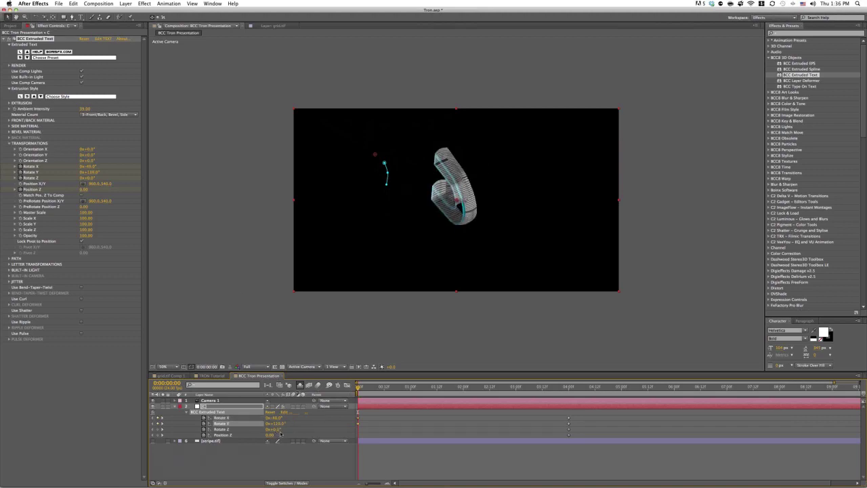
pyautogui.moveTo(275, 429); pyautogui.dragTo(283, 429)
pyautogui.moveTo(302, 431); pyautogui.dragTo(303, 431)
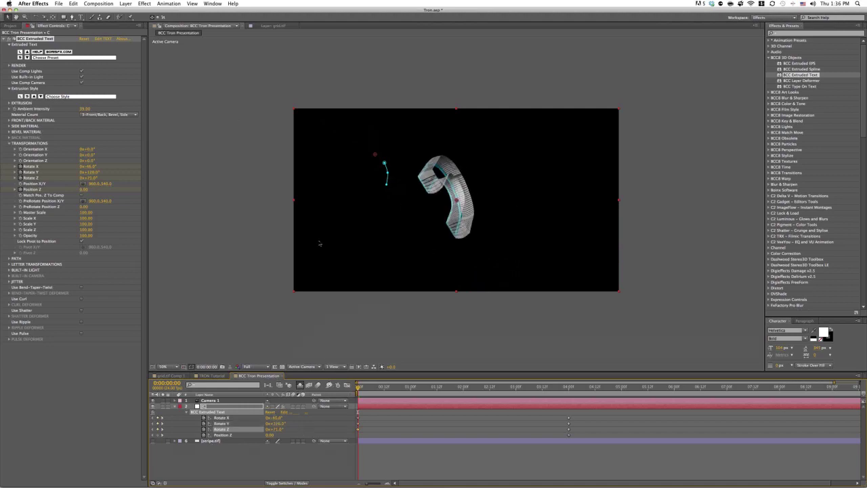
# Step: Set the C layer's Position Z at the first frame to -13
pyautogui.moveTo(272, 435)
pyautogui.mouseDown()
pyautogui.moveTo(265, 437)
pyautogui.moveTo(272, 437)
pyautogui.mouseUp()
pyautogui.click(272, 435)
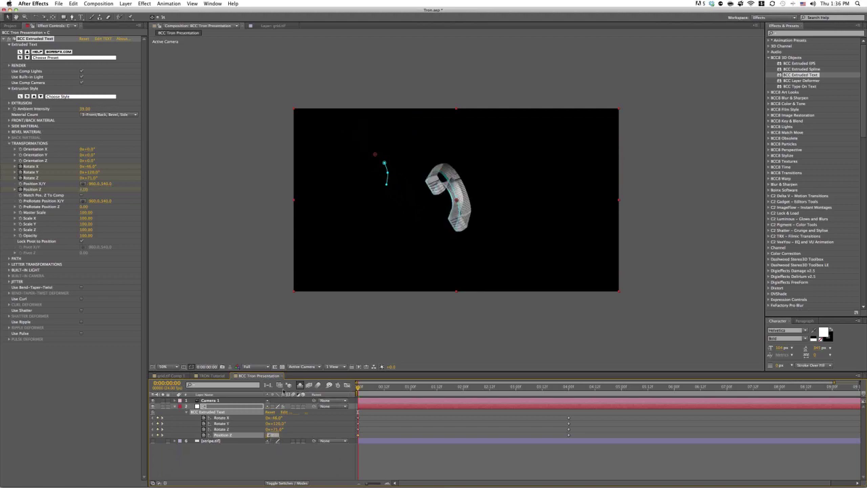
pyautogui.write('-15')
pyautogui.press('Return')
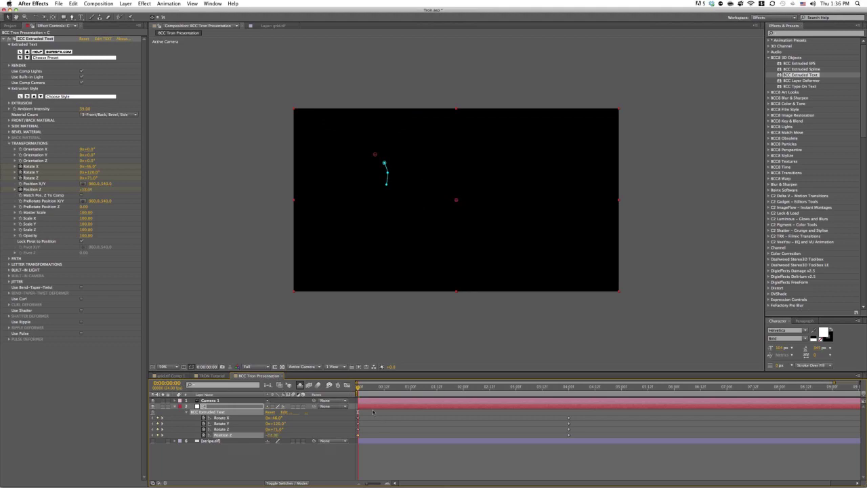
# Step: Preview the letter's fly-in animation and set its first-frame Position Z to -8
pyautogui.click(368, 391)
pyautogui.click(407, 392)
pyautogui.click(423, 391)
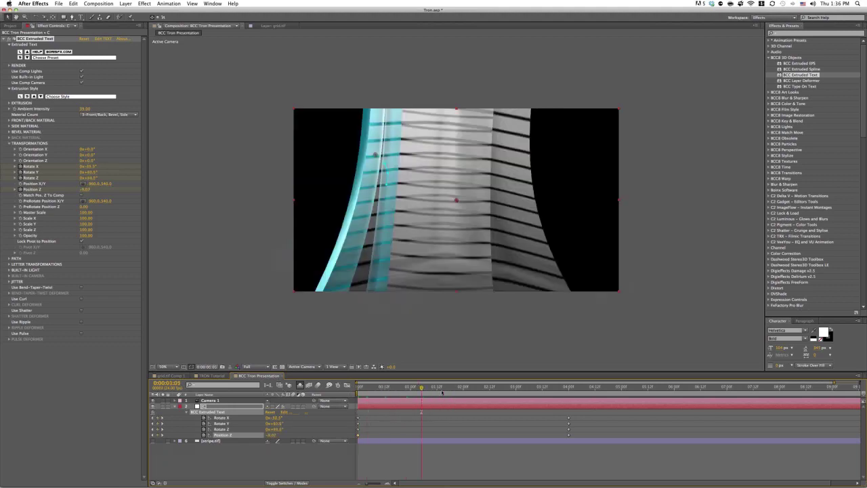
pyautogui.click(441, 392)
pyautogui.click(456, 391)
pyautogui.press('space')
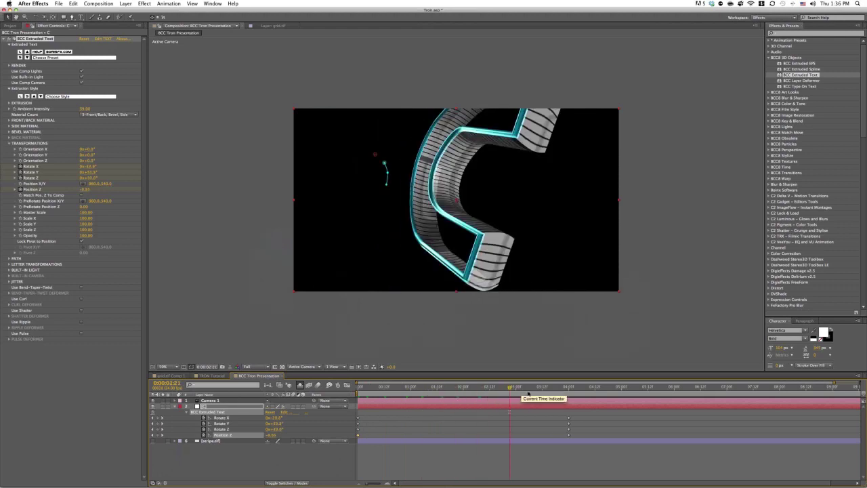
pyautogui.press('Home')
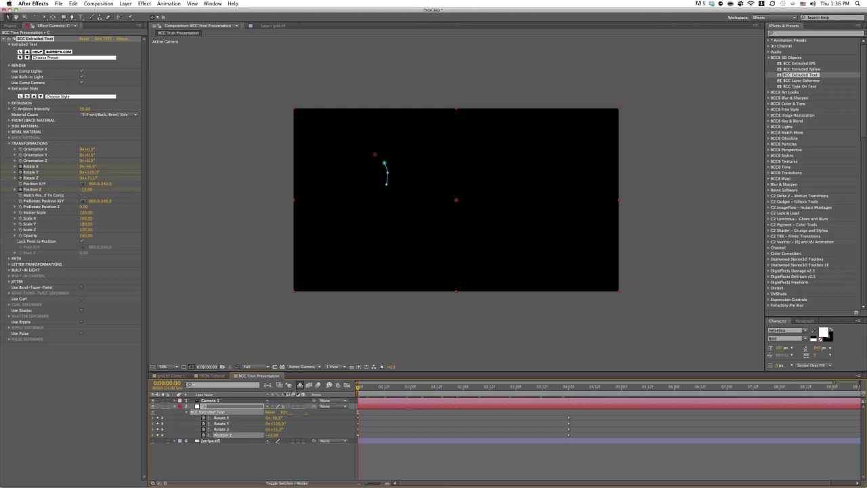
pyautogui.moveTo(277, 438)
pyautogui.mouseDown()
pyautogui.moveTo(285, 438)
pyautogui.moveTo(273, 440)
pyautogui.mouseUp()
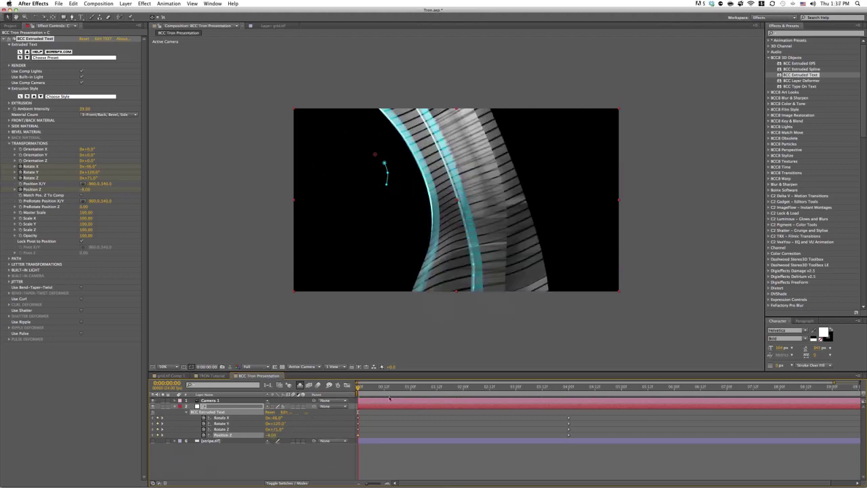
# Step: Apply Easy Ease to all of the C layer's rotation and Position Z keyframes, and scrub the animation to 0:00:04:00
pyautogui.click(210, 400)
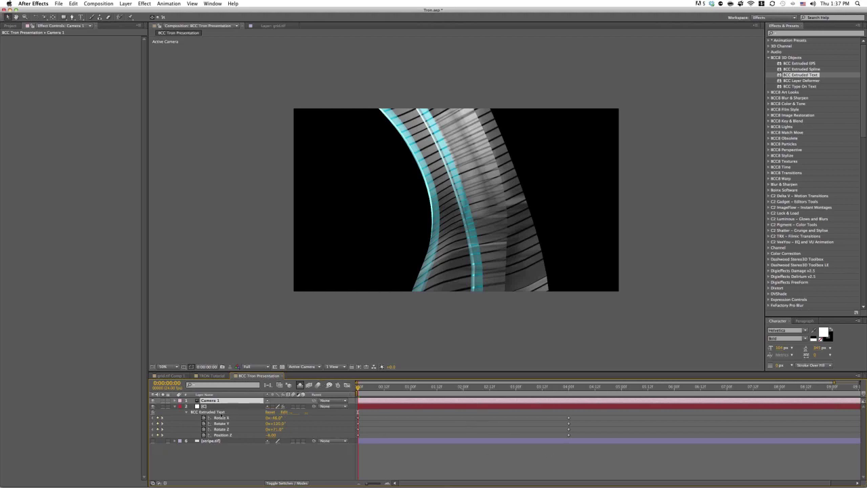
pyautogui.click(217, 406)
pyautogui.moveTo(590, 461); pyautogui.dragTo(352, 409)
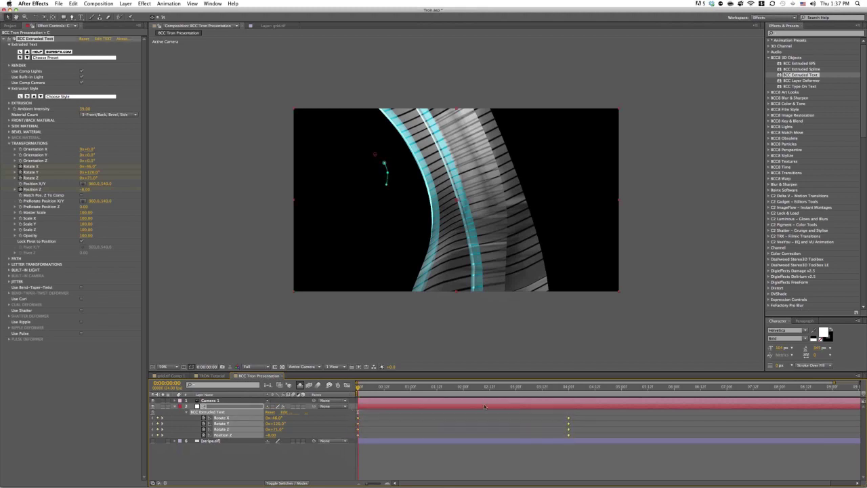
pyautogui.rightClick(569, 419)
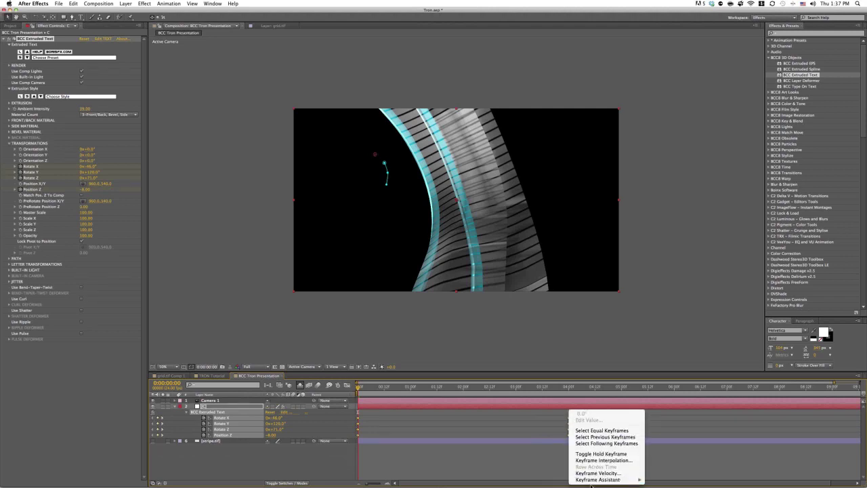
pyautogui.moveTo(594, 481)
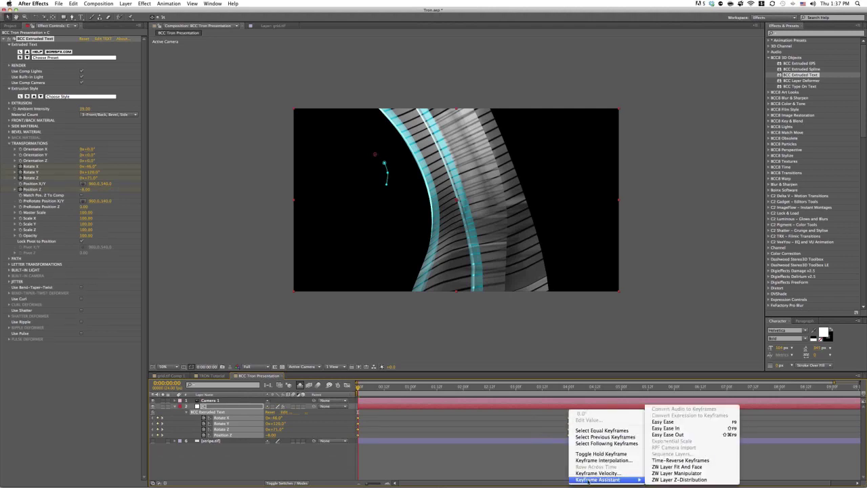
pyautogui.click(661, 422)
pyautogui.moveTo(360, 387); pyautogui.dragTo(568, 391)
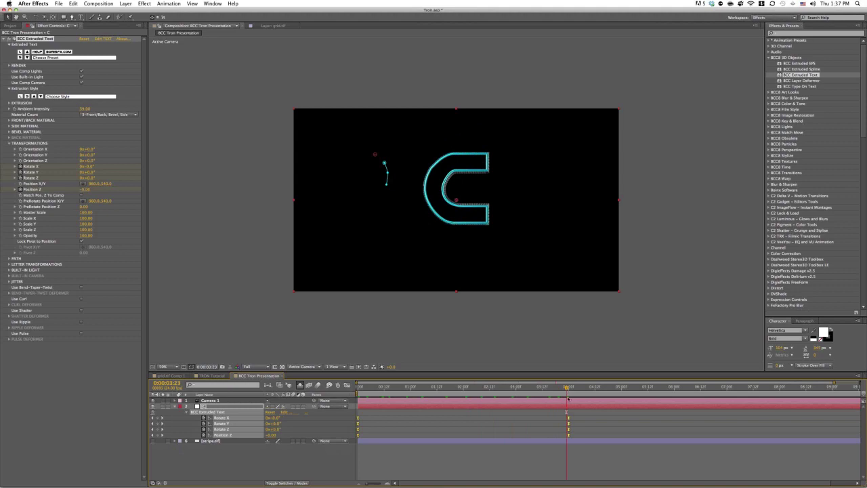
pyautogui.click(569, 390)
# Step: Collapse the C layer's properties and duplicate the layer twice
pyautogui.click(202, 460)
pyautogui.click(212, 406)
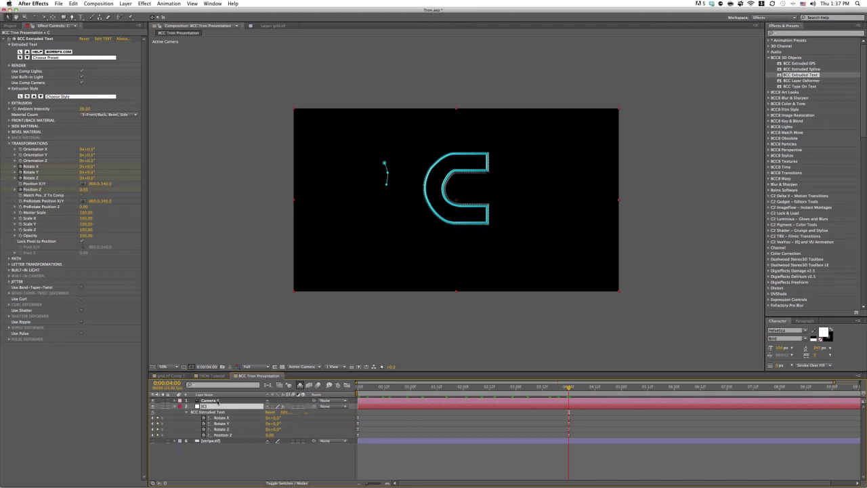
pyautogui.click(179, 406)
pyautogui.click(175, 406)
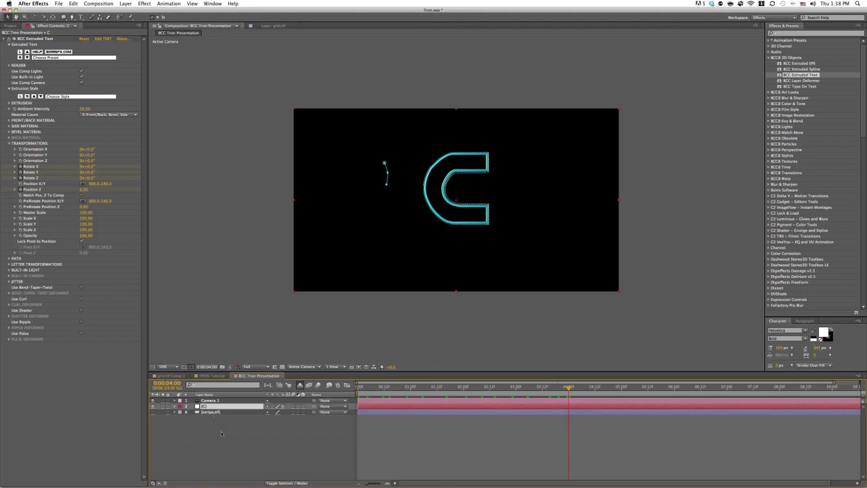
pyautogui.press('super+d')
pyautogui.press('super+d')
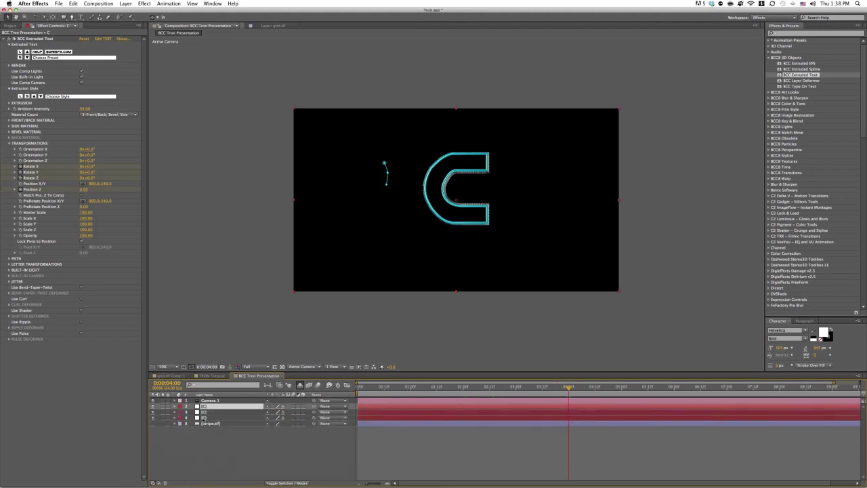
# Step: Rename the lowest copy of the letter layer with a single character and the top copy as C2
pyautogui.click(204, 418)
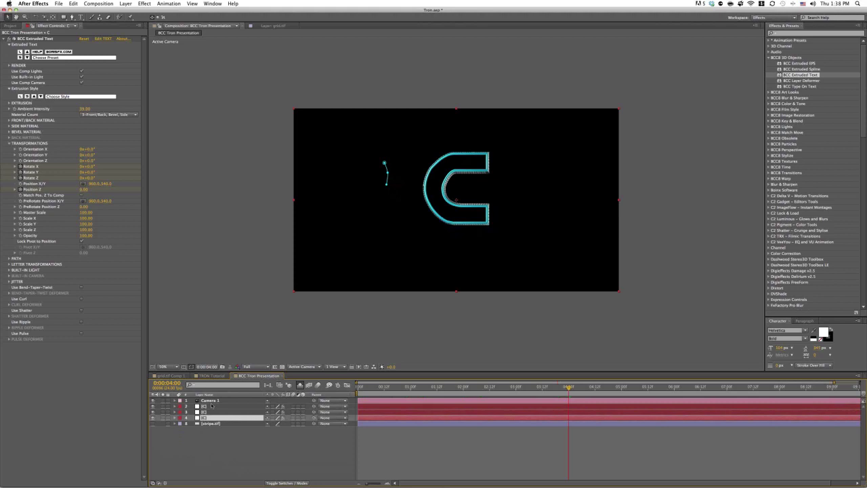
pyautogui.press('Return')
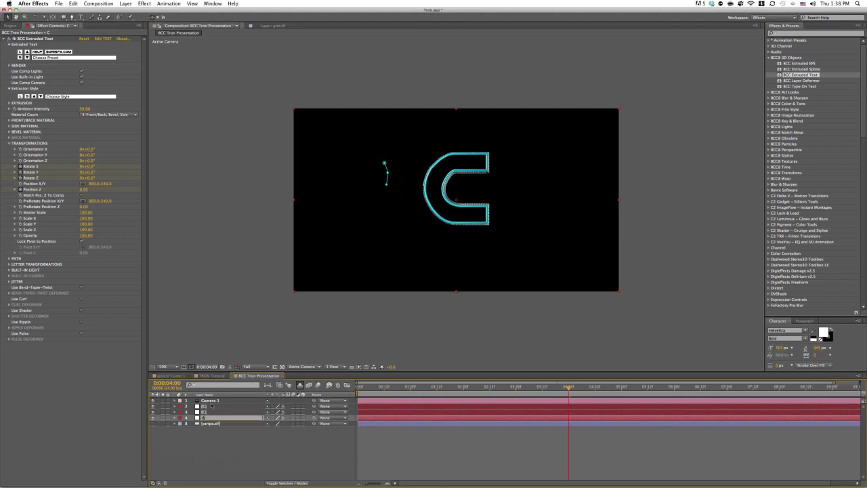
pyautogui.click(261, 461)
pyautogui.click(214, 407)
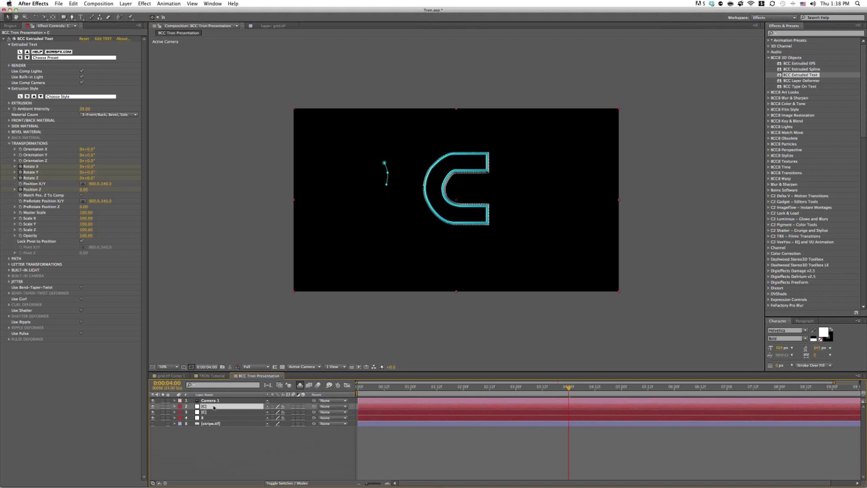
pyautogui.press('Return')
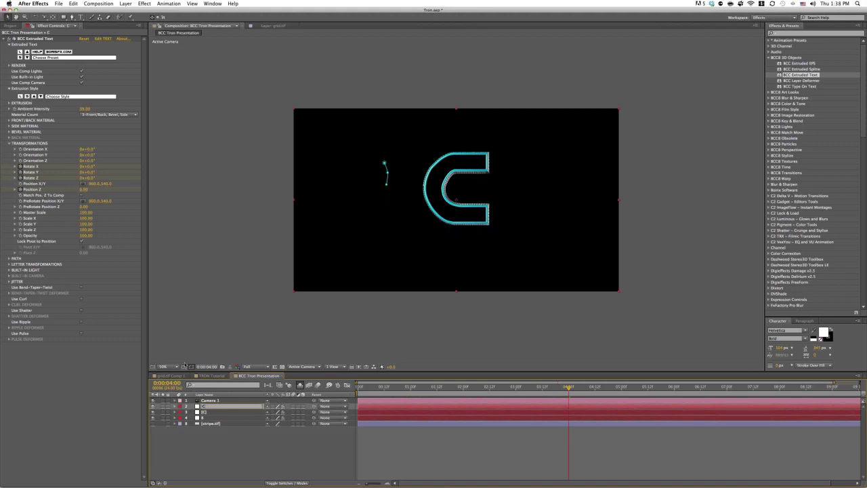
pyautogui.click(212, 440)
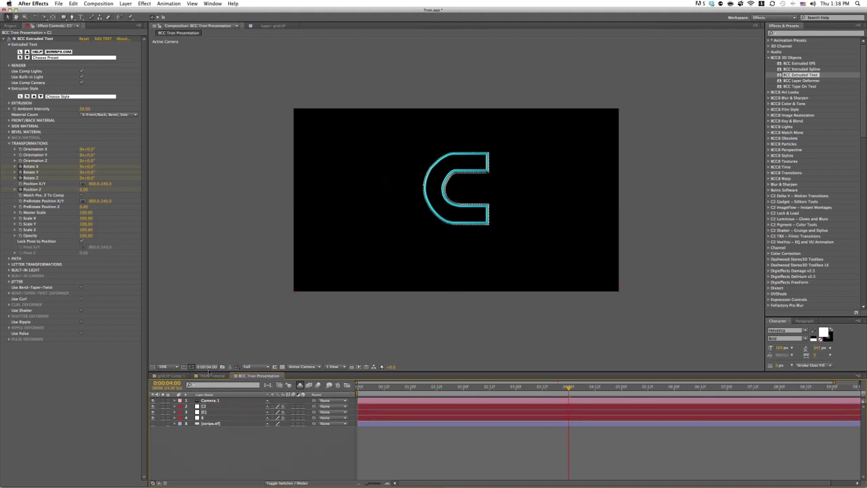
# Step: Reveal the B layer's keyframed properties and enable keyframing for its Position X/Y at 0:00:04:00
pyautogui.click(199, 417)
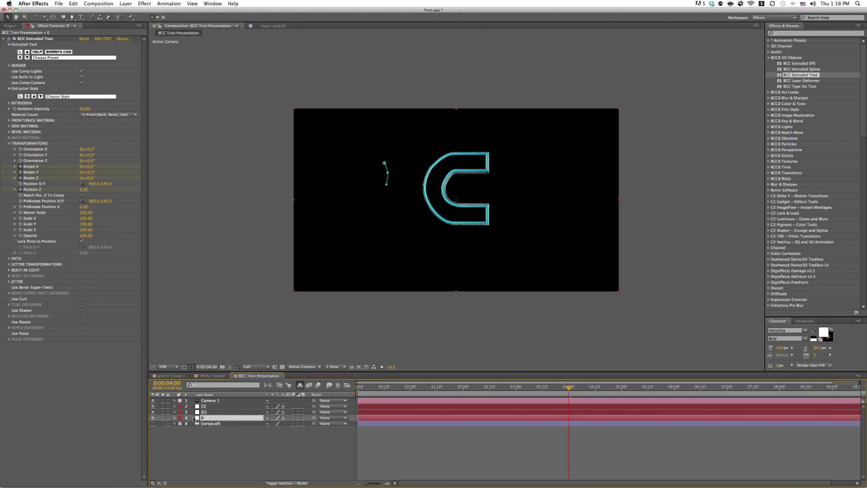
pyautogui.press('u')
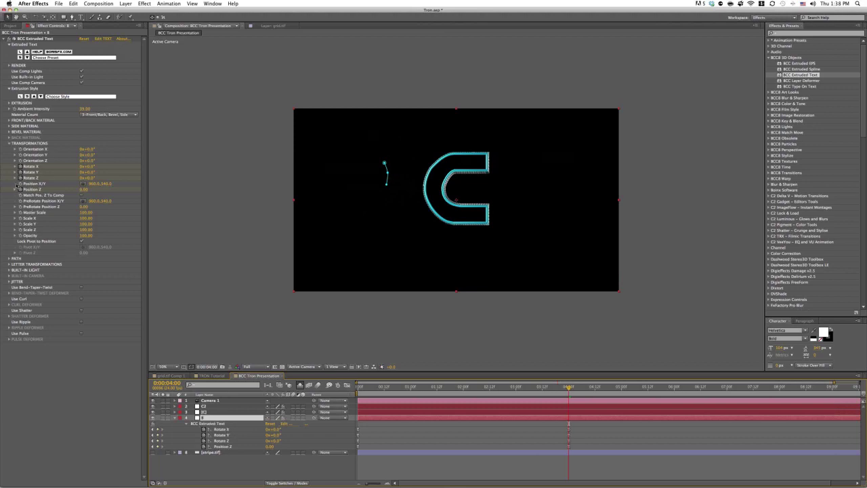
pyautogui.click(19, 185)
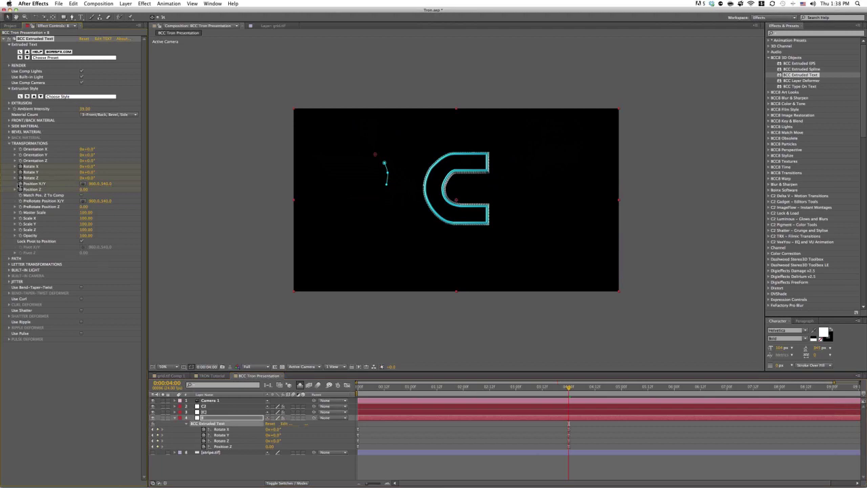
pyautogui.click(83, 183)
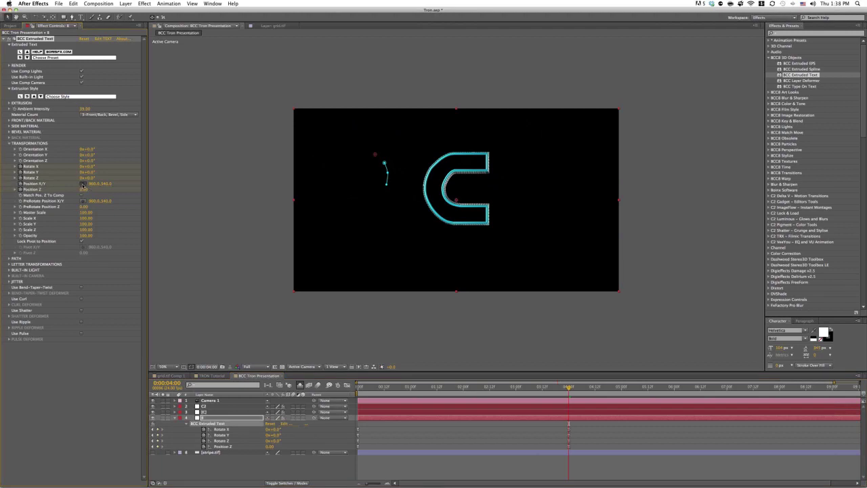
pyautogui.click(402, 194)
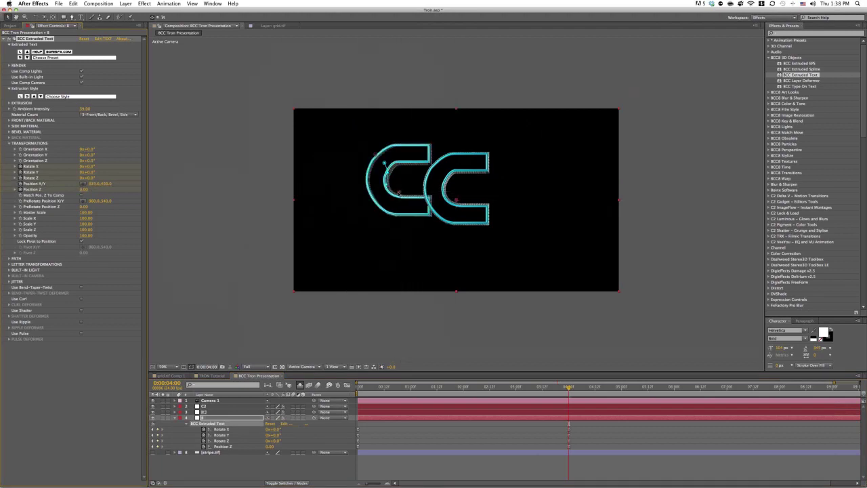
pyautogui.click(401, 195)
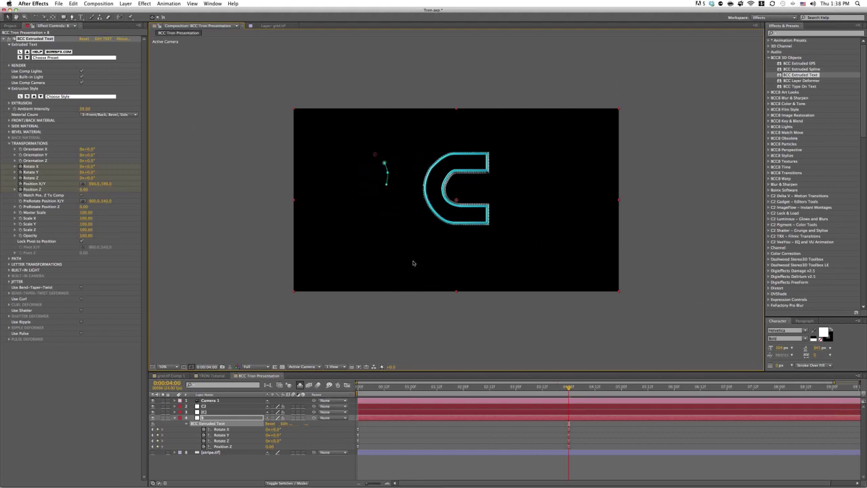
# Step: Place the B layer's letter to the left of the centred C, level with it, at Position X/Y 548, 540
pyautogui.click(82, 183)
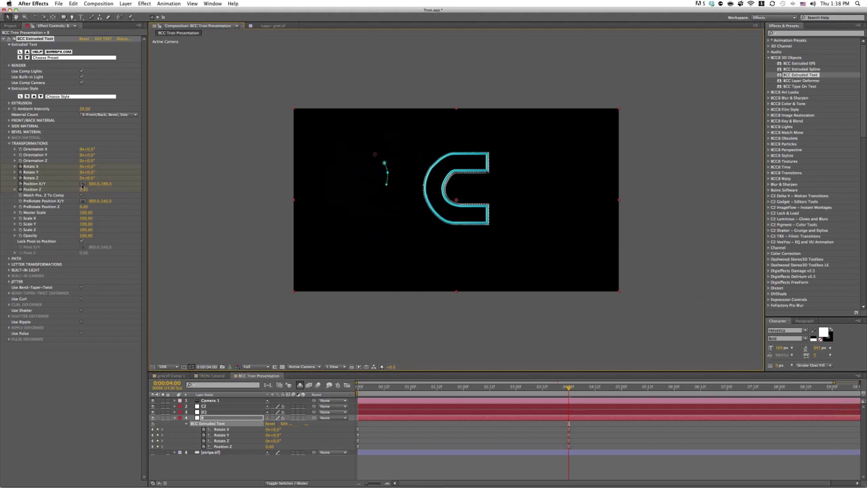
pyautogui.click(397, 201)
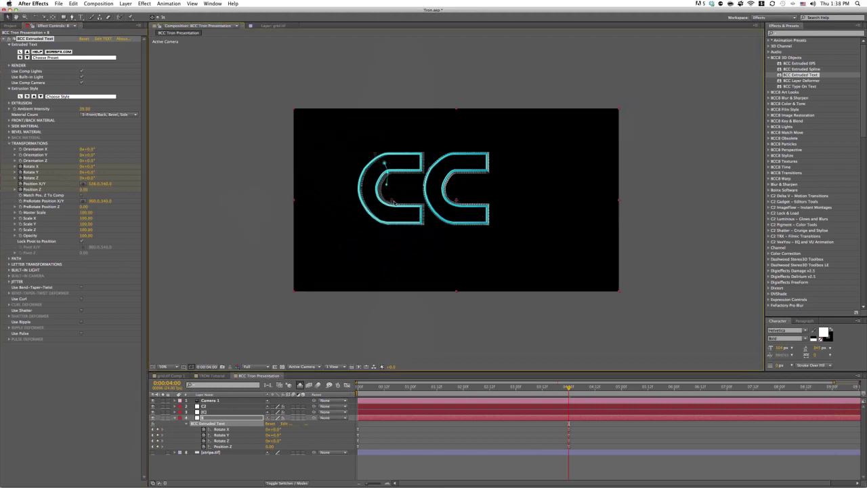
pyautogui.moveTo(397, 202); pyautogui.dragTo(388, 201)
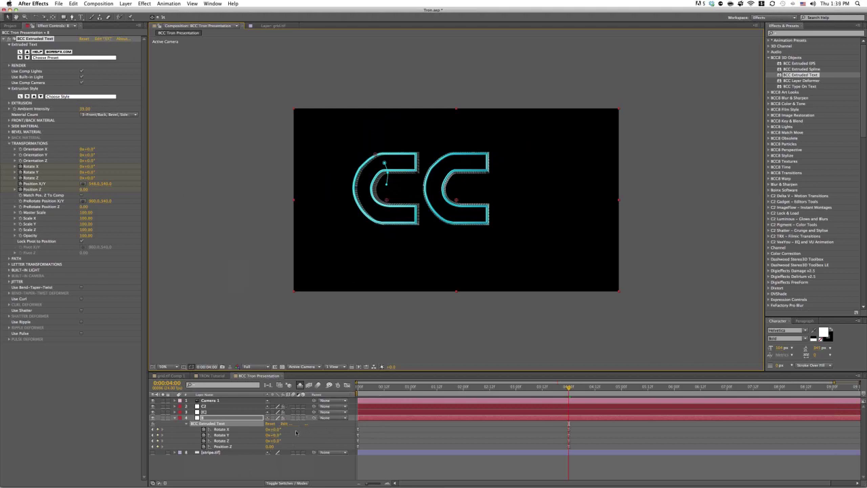
# Step: Replace the B layer's extruded text with the letter B and move it closer to the C, at Position X/Y 570, 540
pyautogui.click(106, 40)
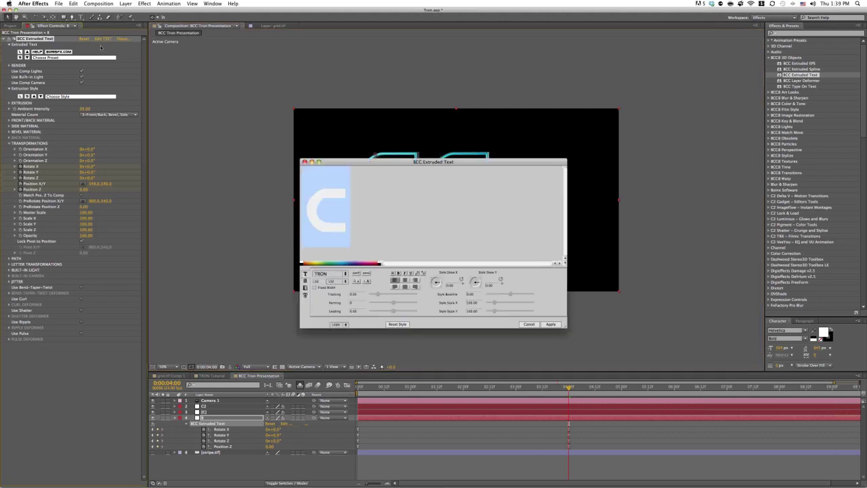
pyautogui.write('R')
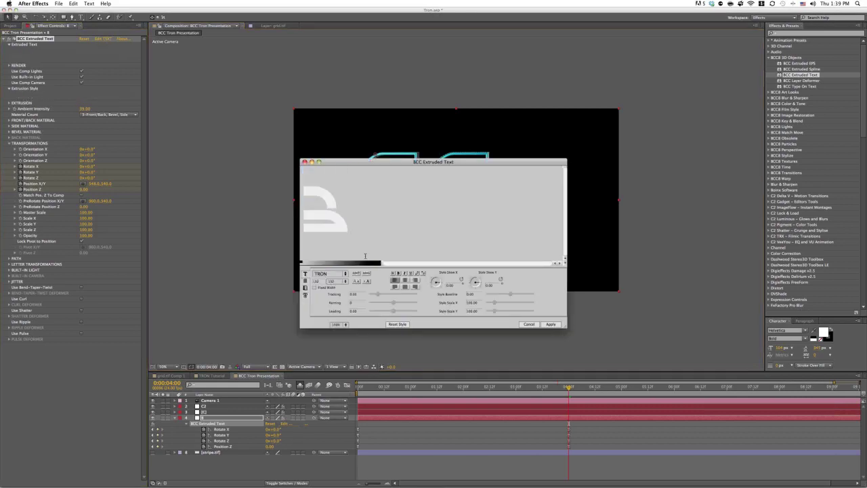
pyautogui.click(551, 324)
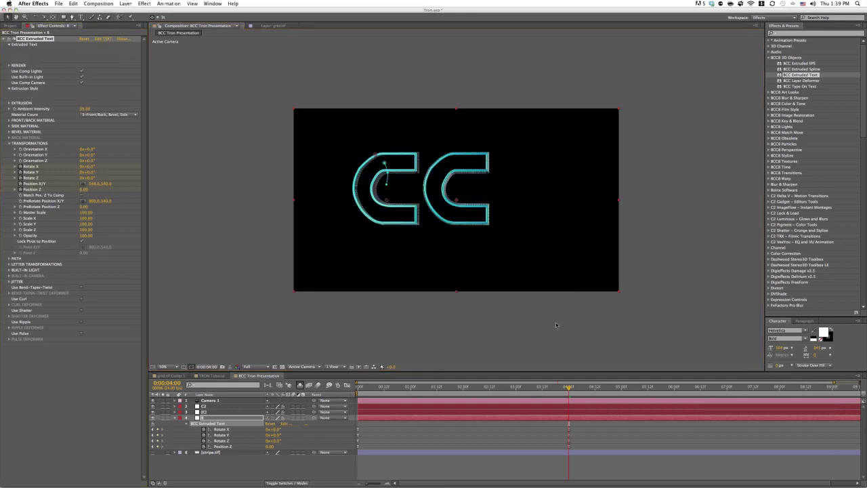
pyautogui.click(84, 183)
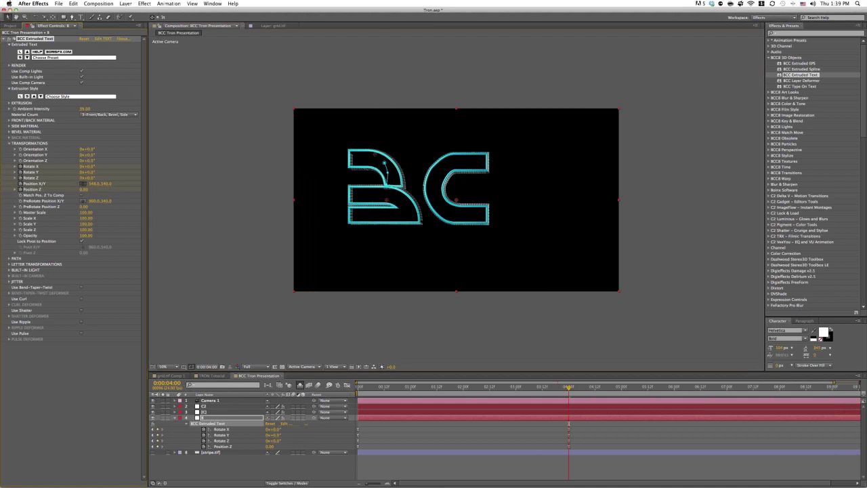
pyautogui.click(392, 200)
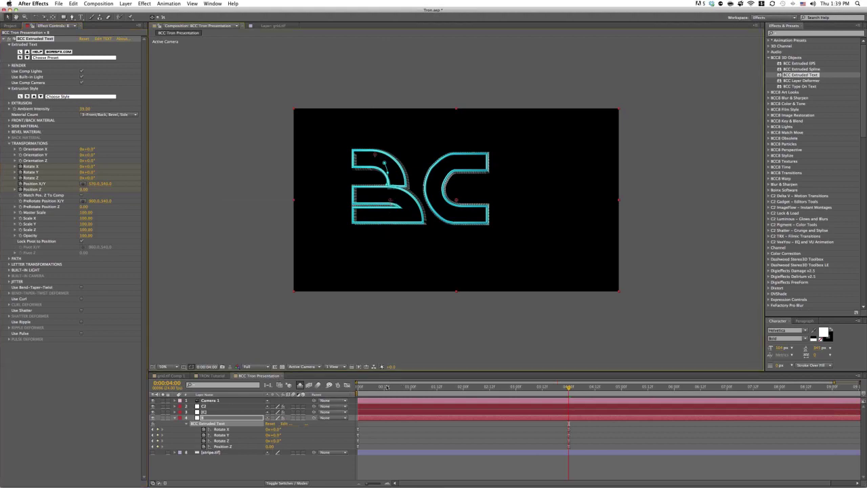
# Step: Give the B layer new Rotate X, Y and Z values at the first frame so its spin differs from the C
pyautogui.click(463, 388)
pyautogui.click(437, 388)
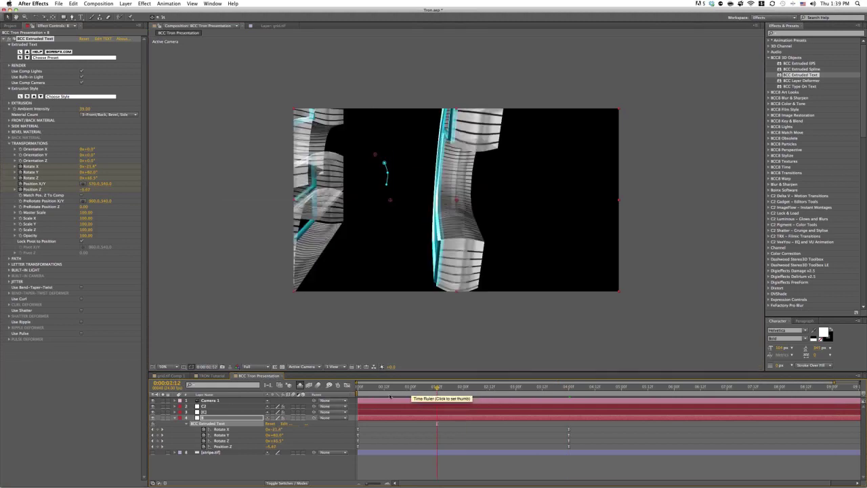
pyautogui.click(393, 389)
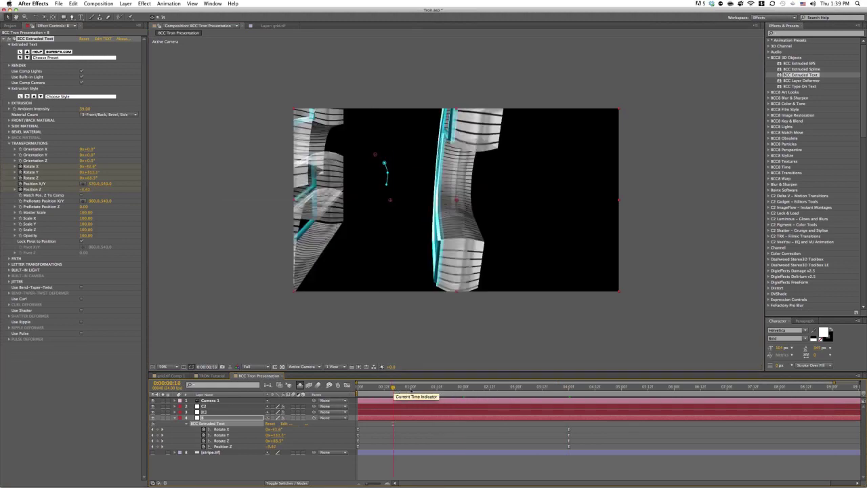
pyautogui.moveTo(391, 391); pyautogui.dragTo(359, 389)
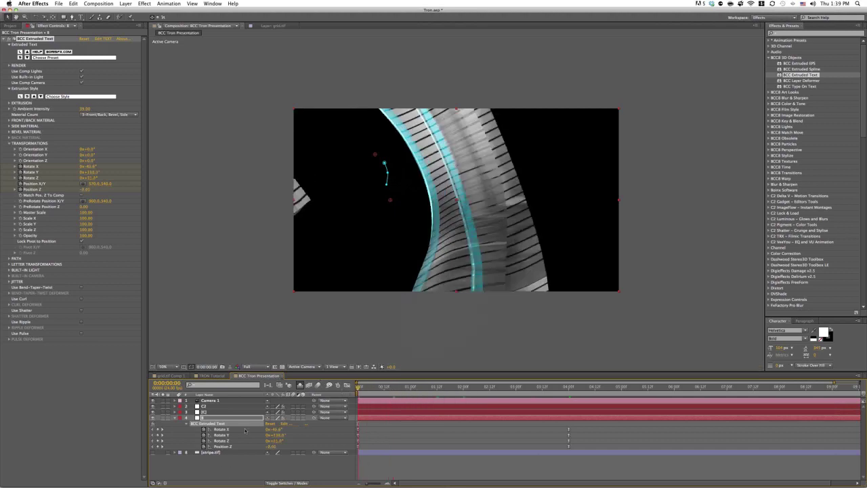
pyautogui.moveTo(275, 430)
pyautogui.mouseDown()
pyautogui.moveTo(292, 433)
pyautogui.moveTo(275, 431)
pyautogui.moveTo(279, 441)
pyautogui.mouseUp()
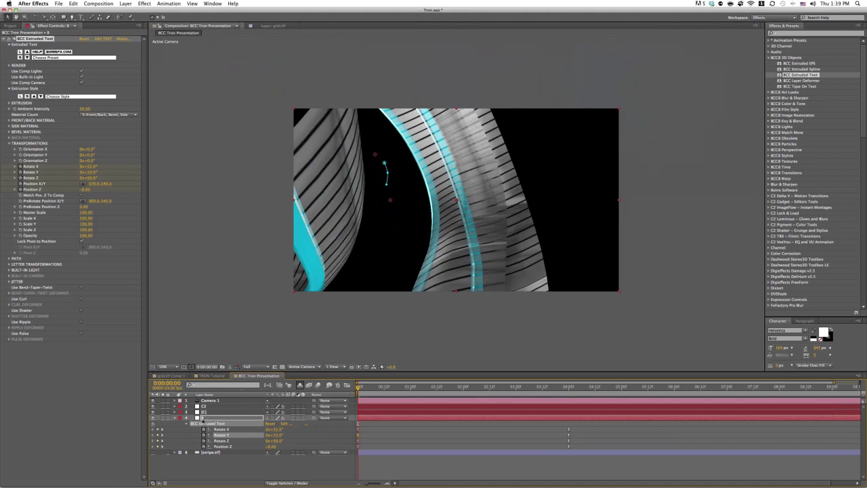
# Step: Reveal the B layer's Position X/Y keyframes and move the letter's first-frame position toward the frame's left edge, slightly above centre
pyautogui.click(199, 425)
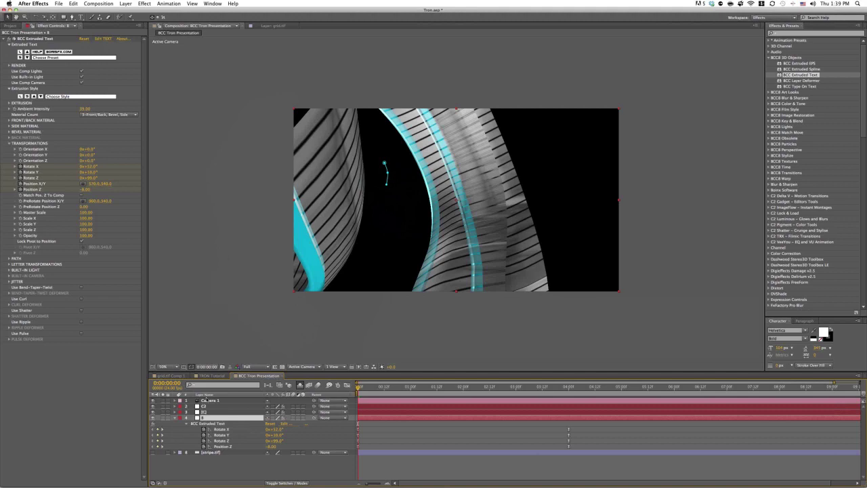
pyautogui.press('u')
pyautogui.press('u')
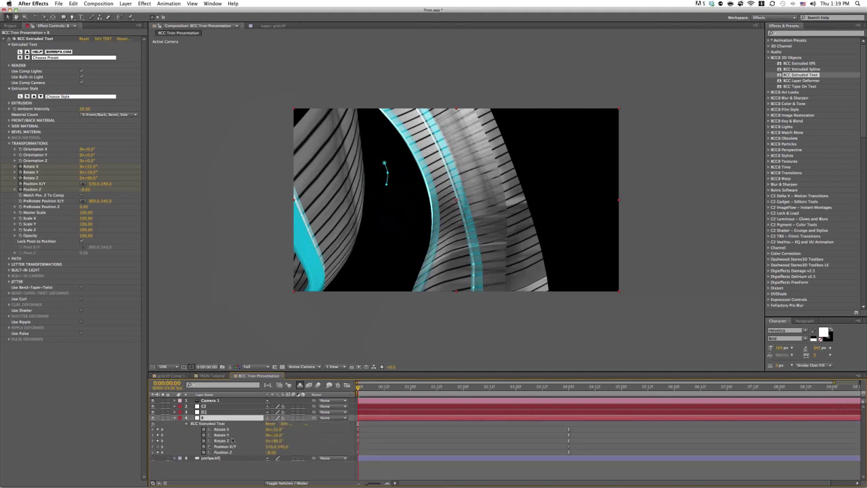
pyautogui.click(225, 447)
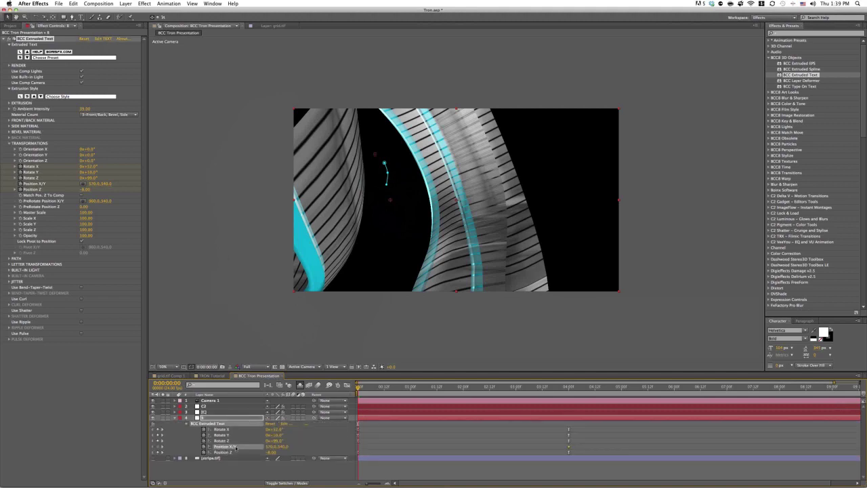
pyautogui.click(82, 184)
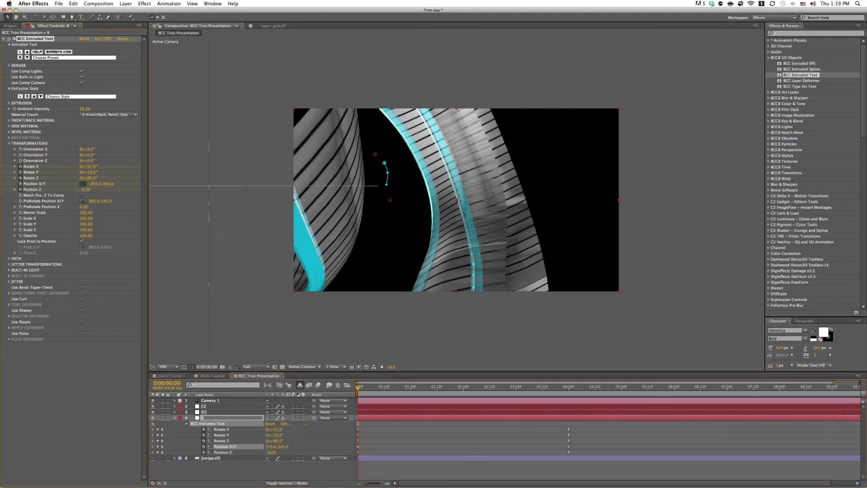
pyautogui.click(355, 202)
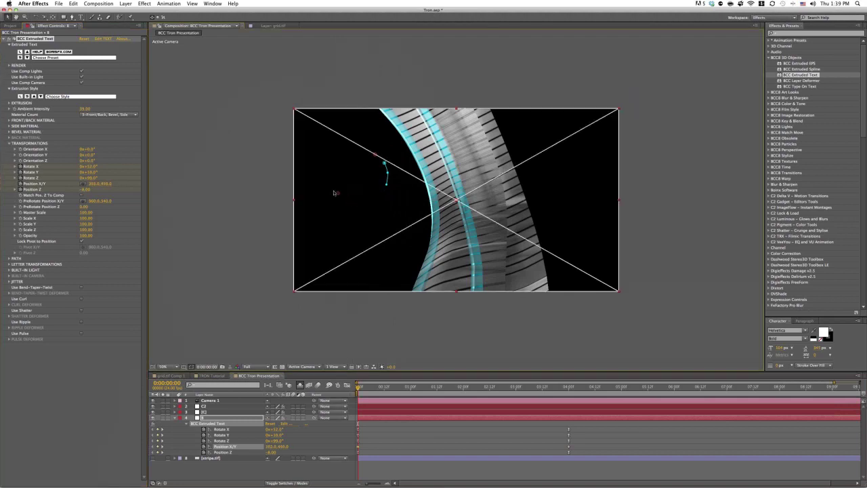
# Step: Preview the B's fly-in up to 0:00:04:00 and set its Rotate Z there to 0 degrees
pyautogui.click(409, 386)
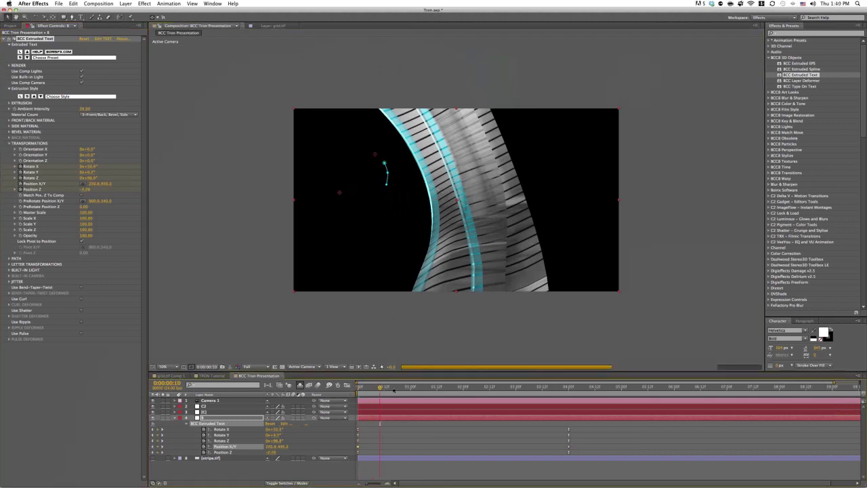
pyautogui.moveTo(423, 391); pyautogui.dragTo(567, 393)
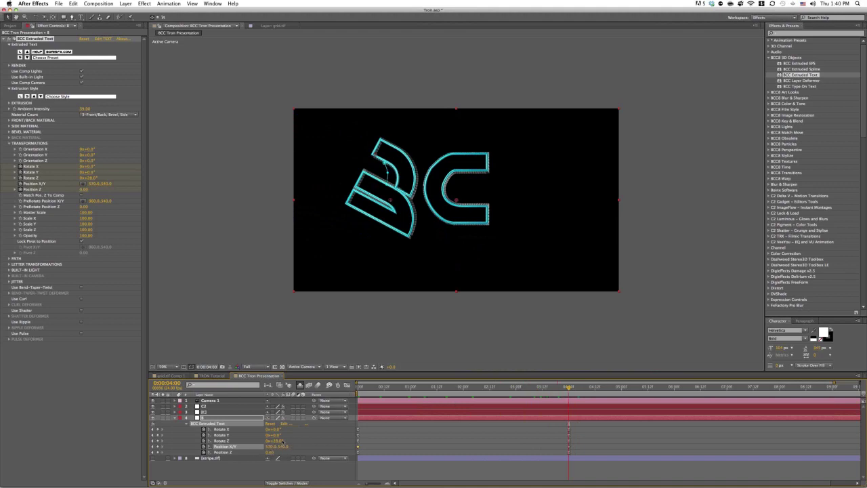
pyautogui.click(278, 441)
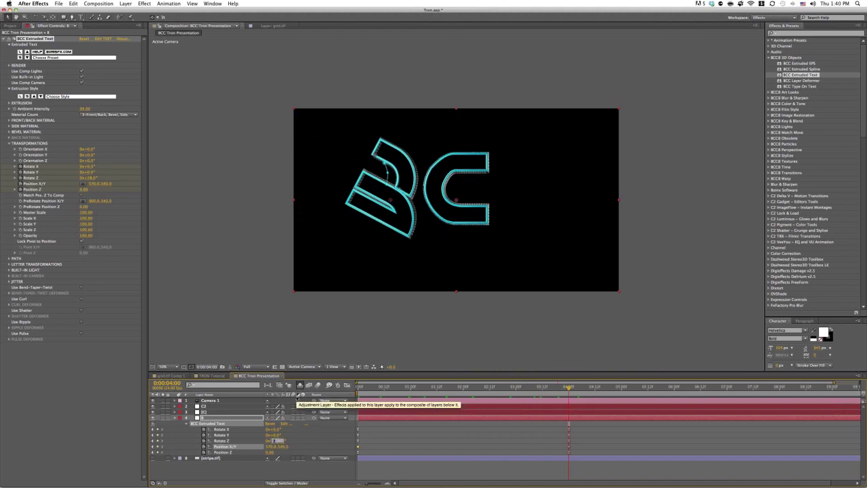
pyautogui.write('0')
pyautogui.press('Return')
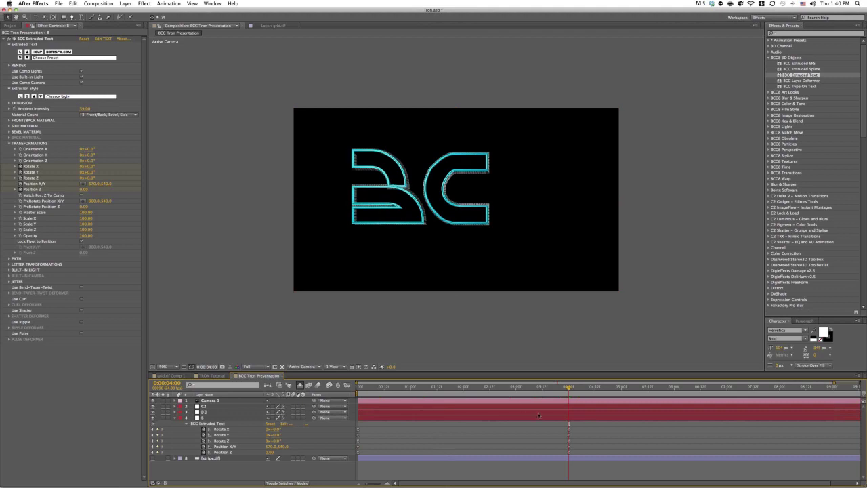
# Step: Apply Easy Ease to the B layer's Position X/Y keyframes
pyautogui.click(224, 446)
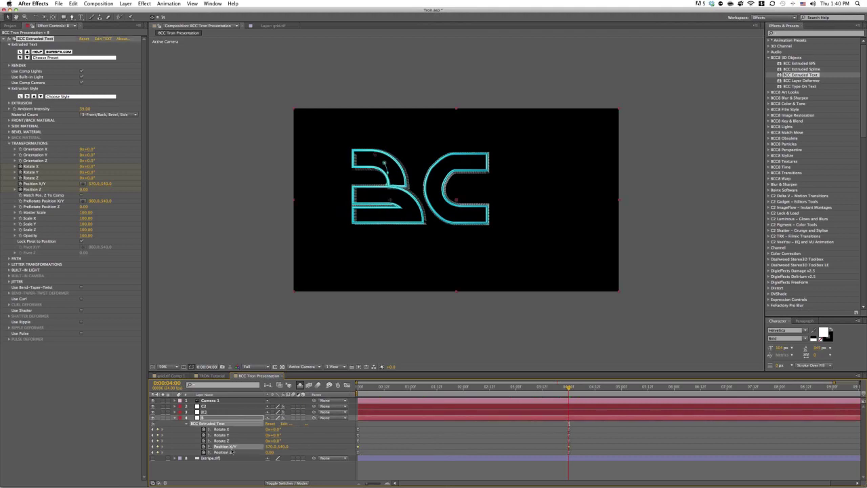
pyautogui.rightClick(361, 448)
pyautogui.moveTo(382, 481)
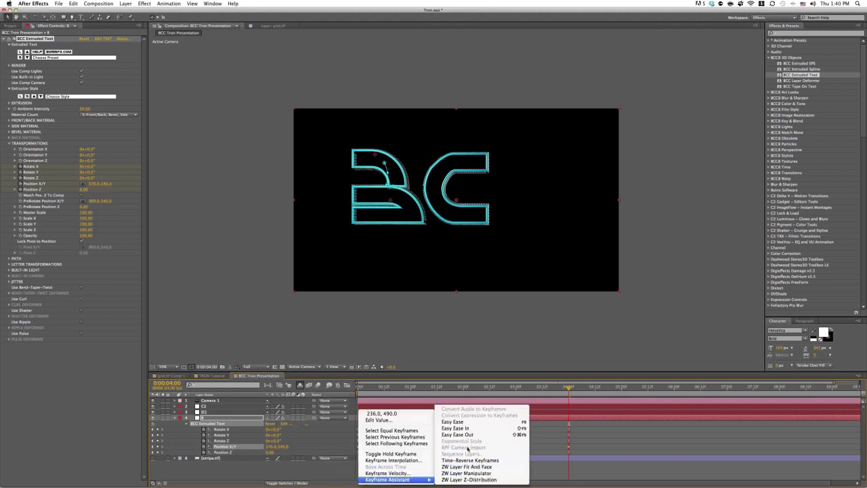
pyautogui.click(467, 422)
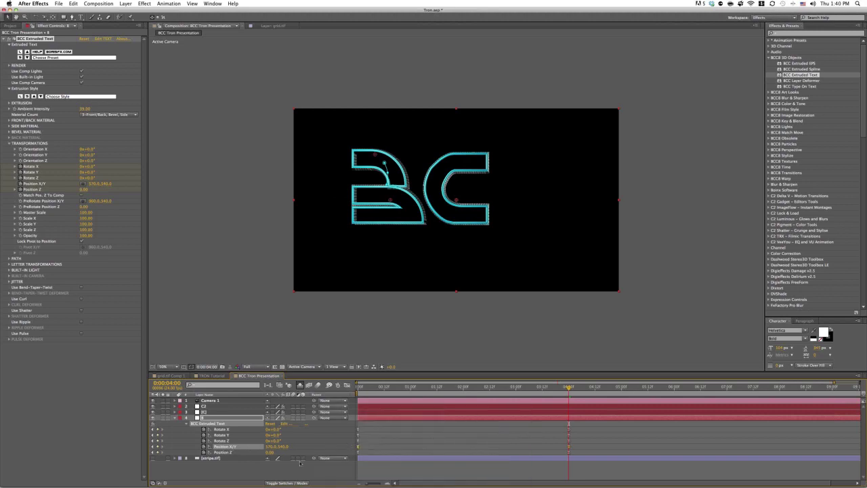
pyautogui.click(251, 478)
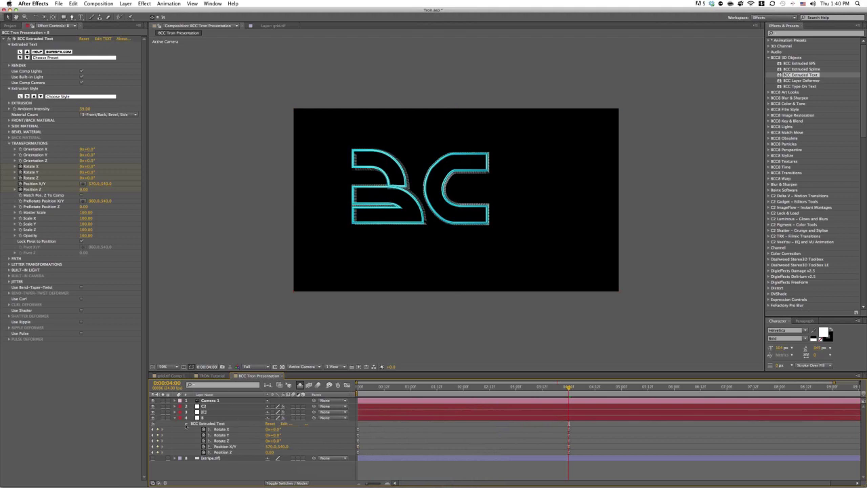
# Step: Reveal the C2 layer's keyframes, enable Position X/Y keyframing at 0:00:04:00 and place this letter just right of the first C
pyautogui.click(204, 406)
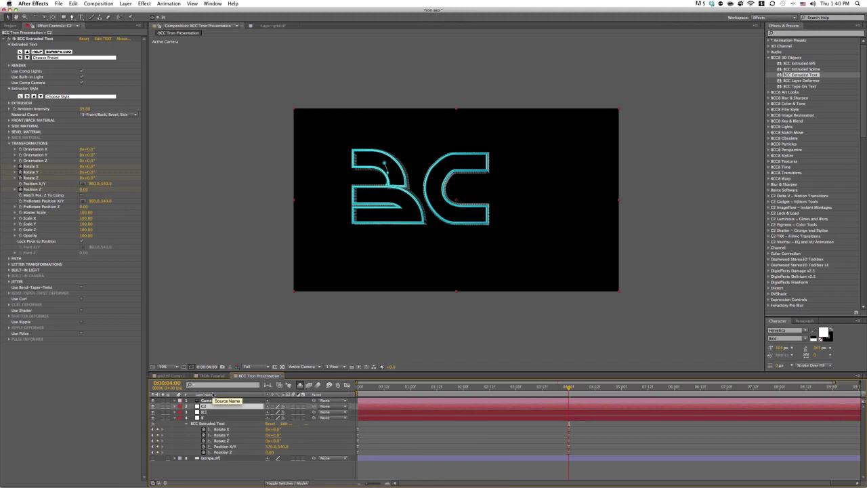
pyautogui.press('u')
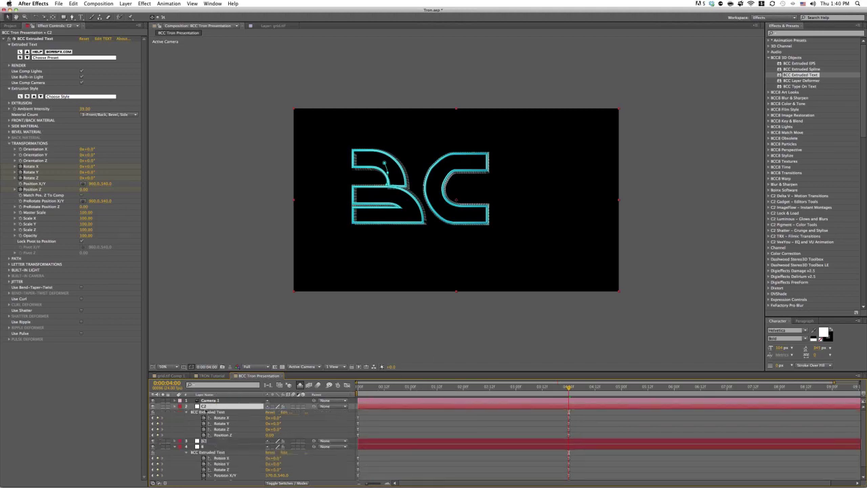
pyautogui.click(20, 184)
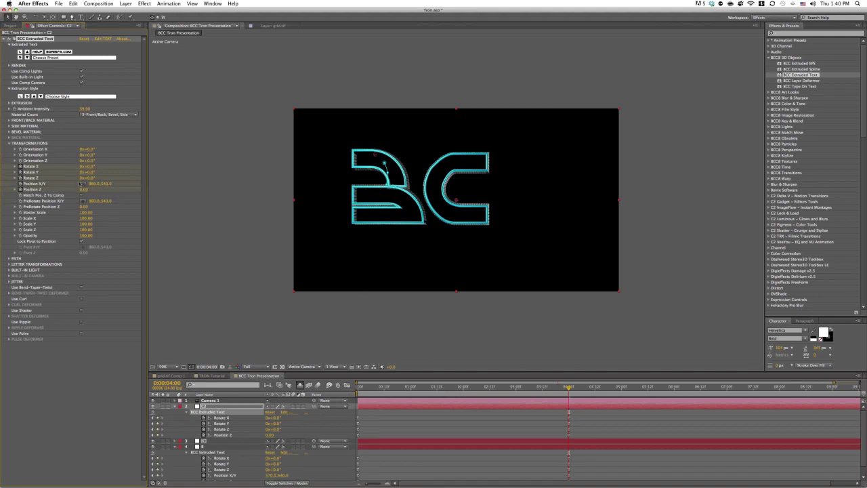
pyautogui.click(82, 183)
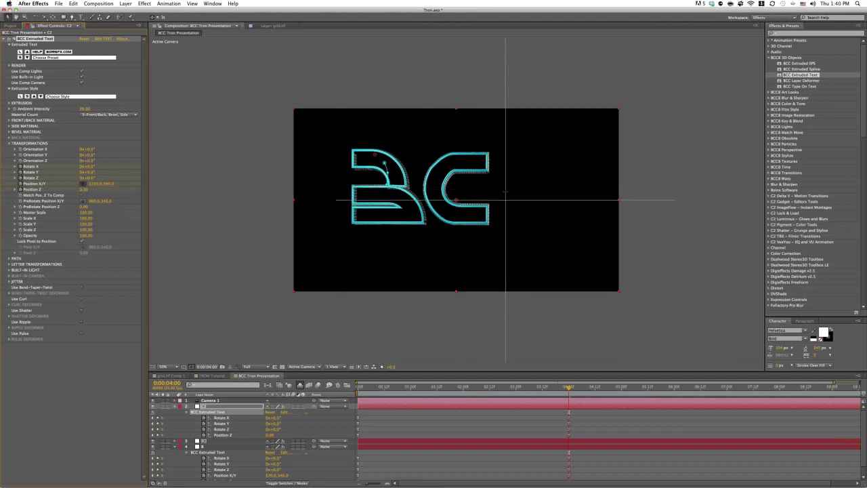
pyautogui.click(507, 201)
pyautogui.moveTo(507, 202); pyautogui.dragTo(528, 202)
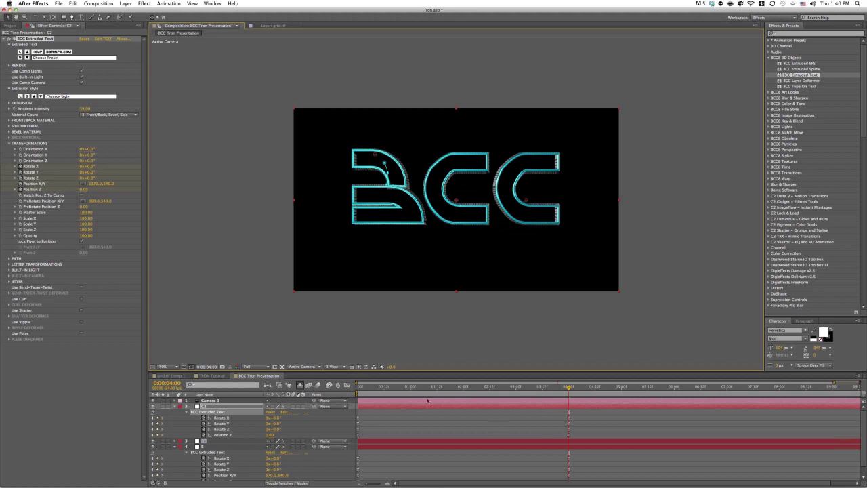
# Step: At the first frame, give the C2 layer new Rotate X, Y and Z values and move its Position X/Y to 1760, 540
pyautogui.press('Home')
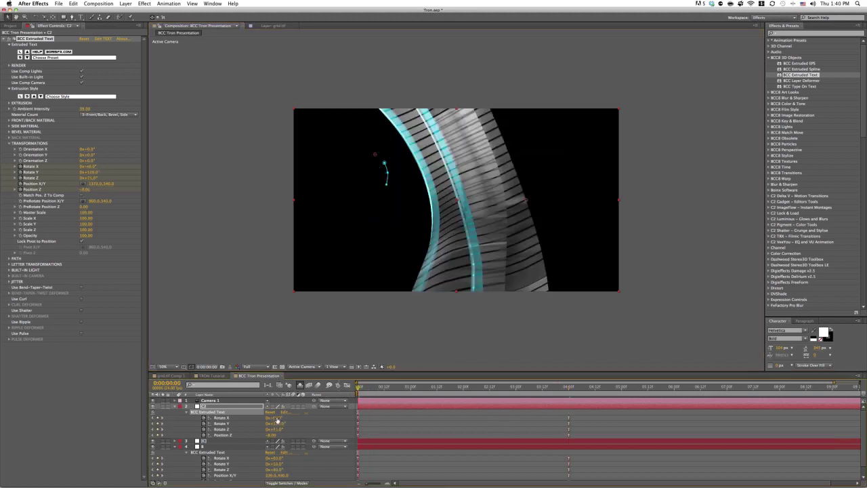
pyautogui.moveTo(277, 421); pyautogui.dragTo(272, 440)
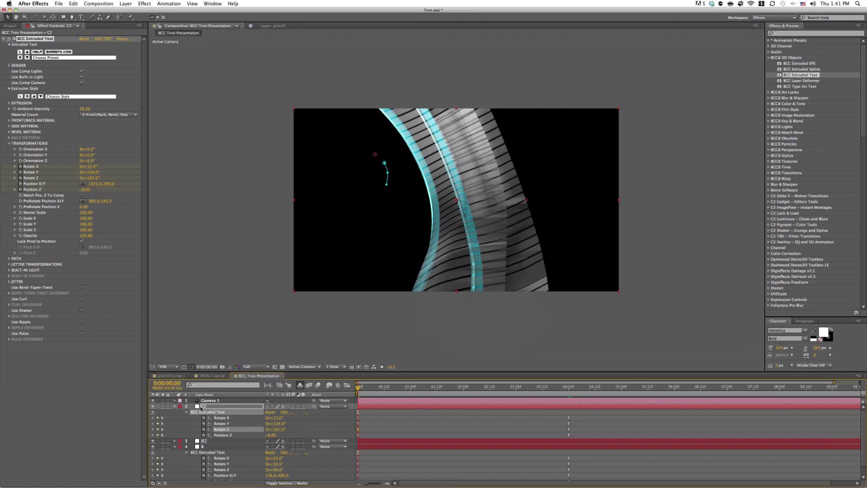
pyautogui.click(204, 406)
pyautogui.press('u')
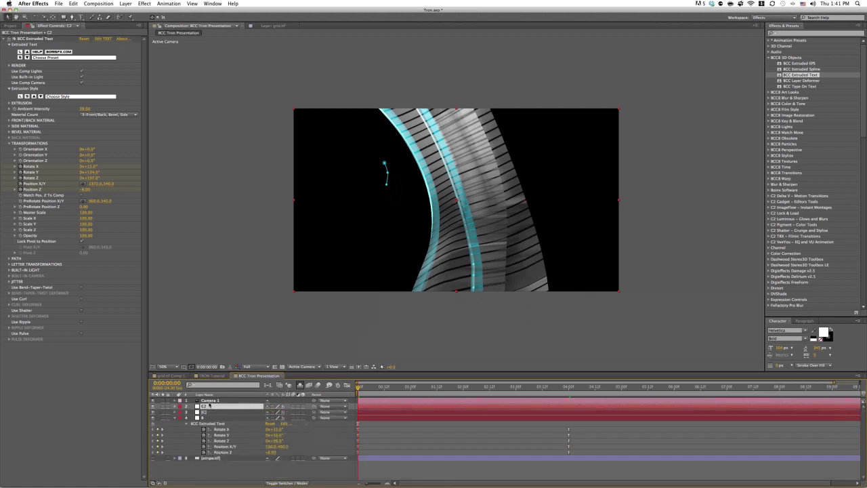
pyautogui.press('u')
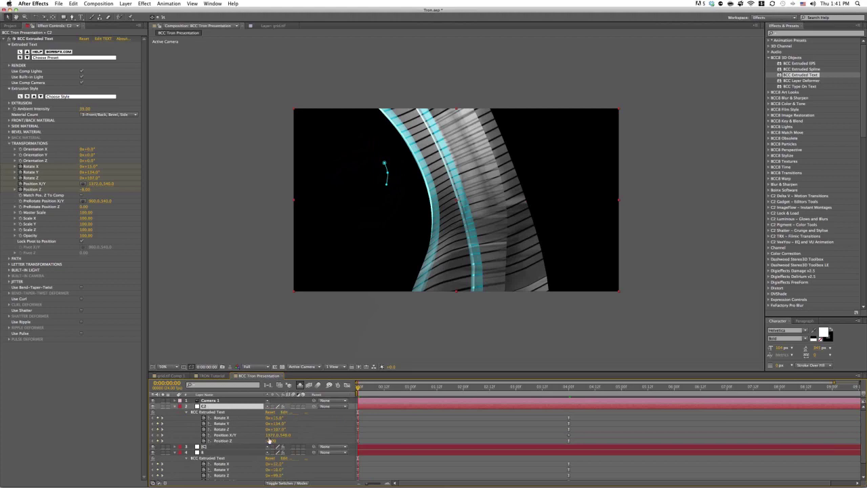
pyautogui.click(83, 184)
pyautogui.click(592, 201)
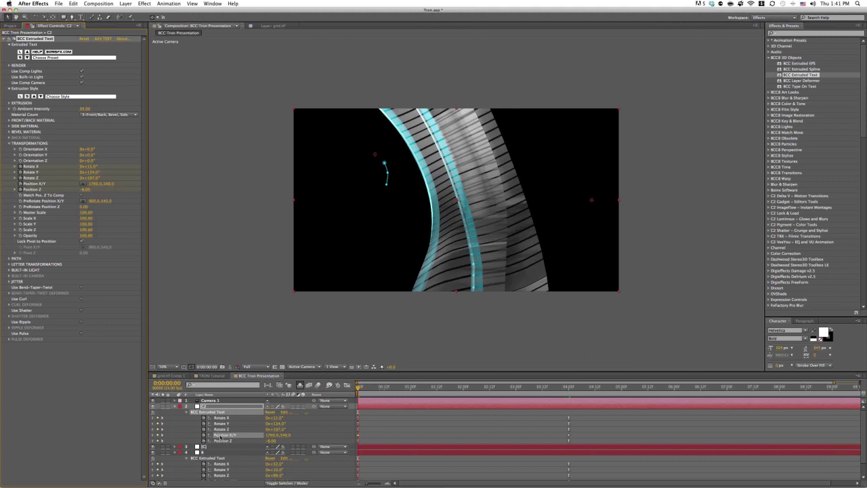
# Step: Apply Easy Ease to the C2 layer's Position X/Y keyframes
pyautogui.rightClick(358, 435)
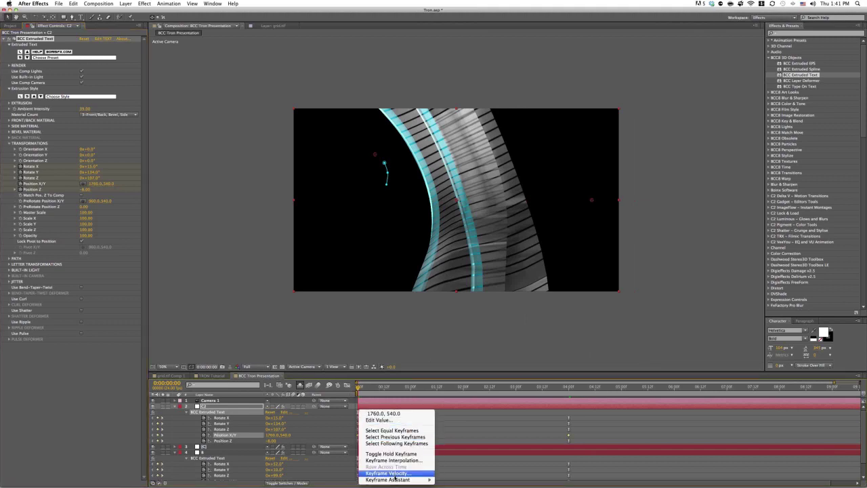
pyautogui.moveTo(400, 479)
pyautogui.click(458, 423)
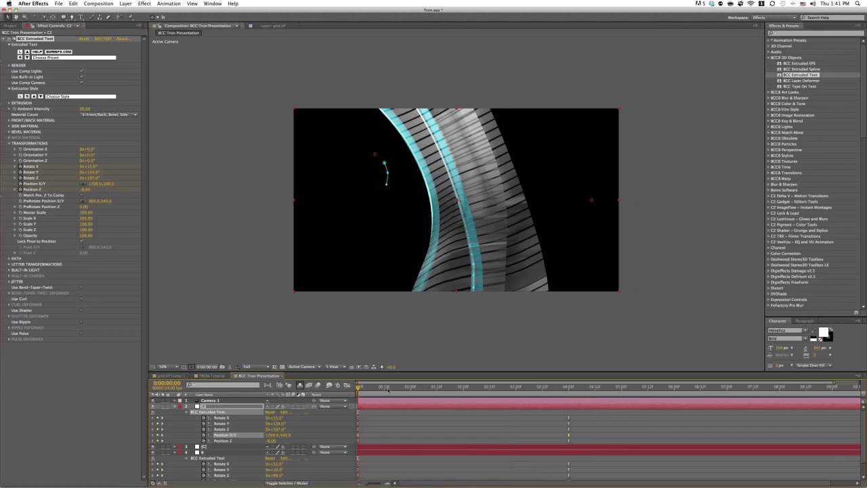
# Step: Set the C2 layer's first-frame Rotate Y to a negative angle and preview the fly-in up to 0:00:04:00
pyautogui.press('space')
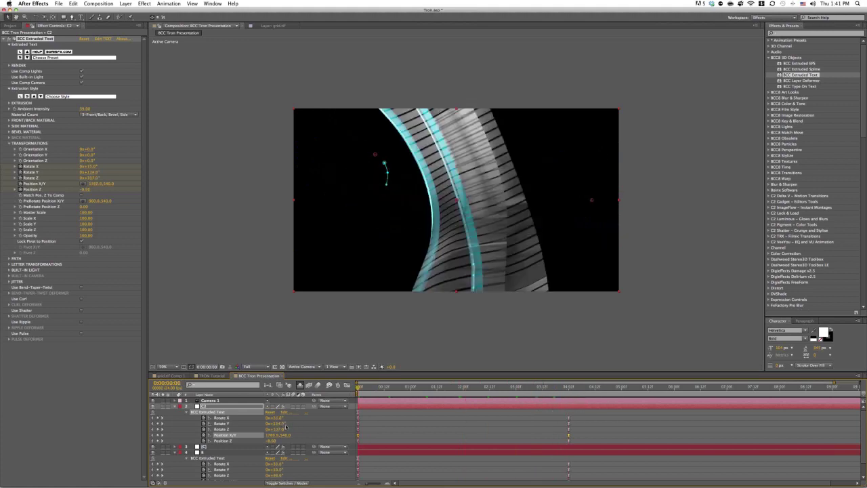
pyautogui.moveTo(281, 424); pyautogui.dragTo(244, 425)
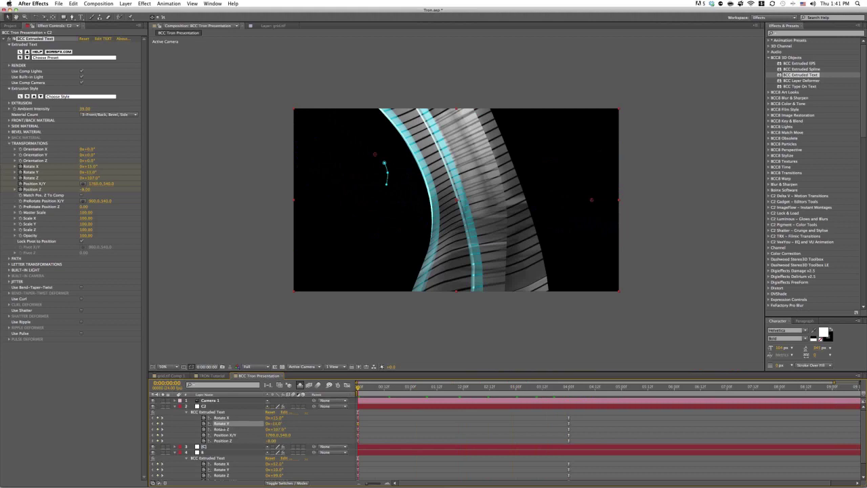
pyautogui.click(369, 406)
pyautogui.click(368, 387)
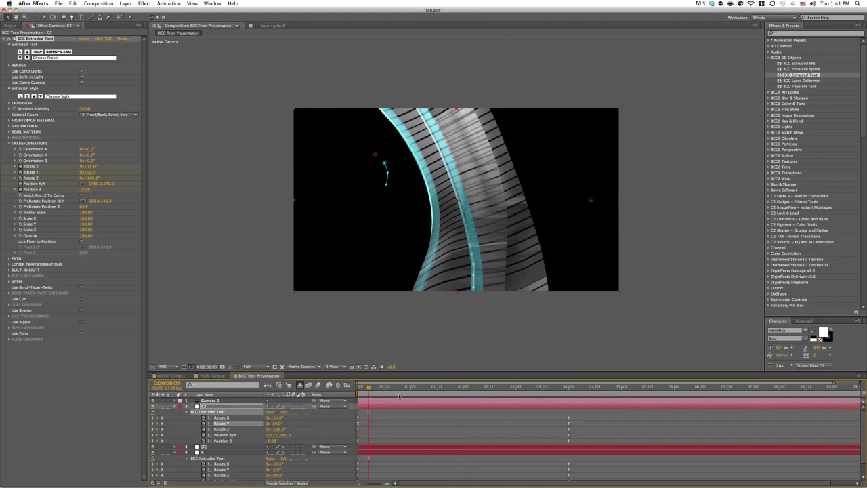
pyautogui.click(419, 391)
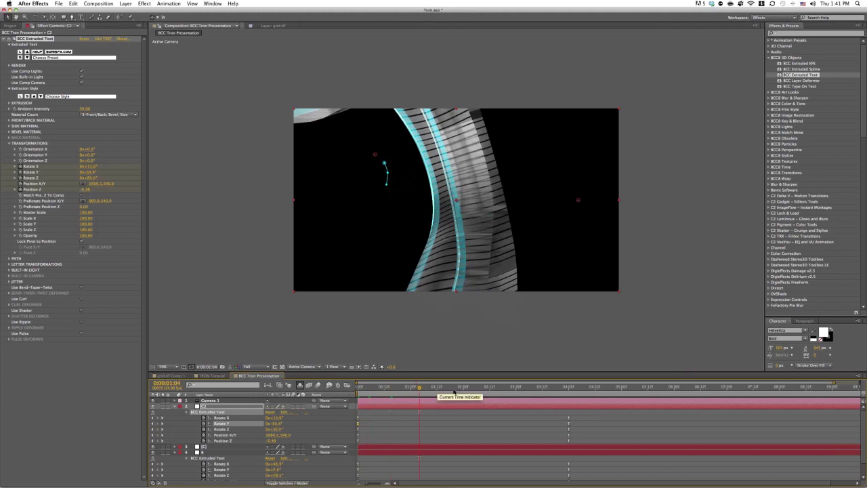
pyautogui.click(476, 391)
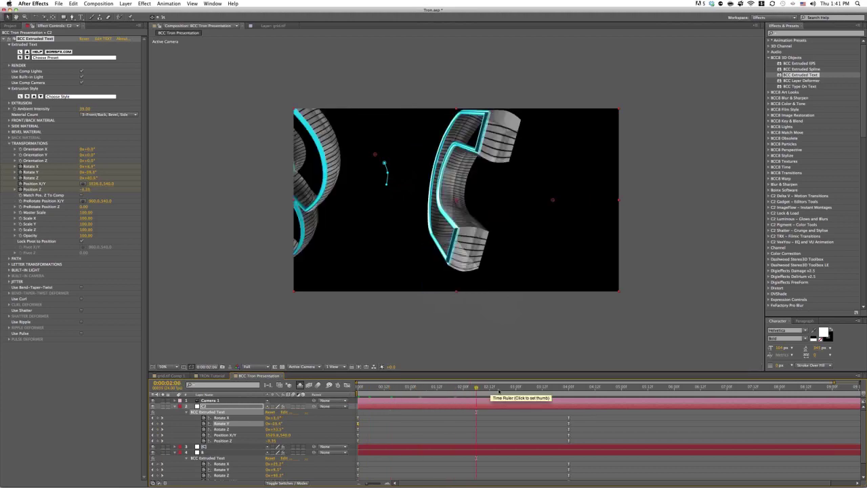
pyautogui.moveTo(499, 391); pyautogui.dragTo(535, 393)
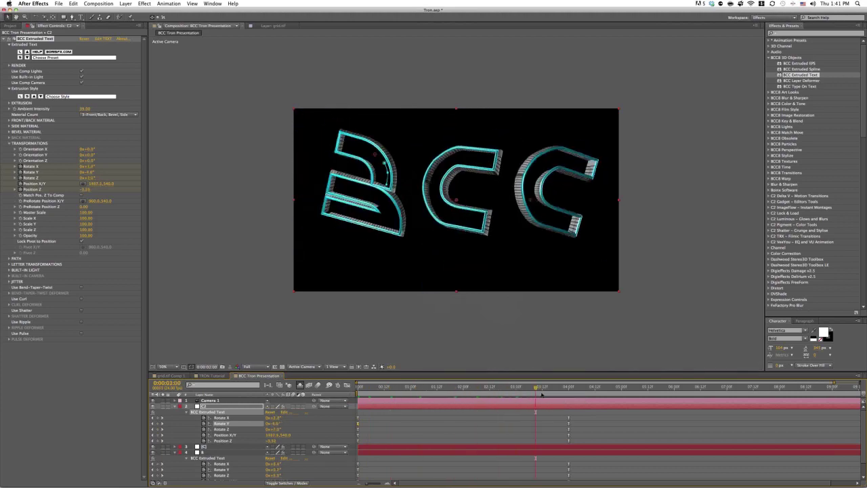
pyautogui.click(543, 393)
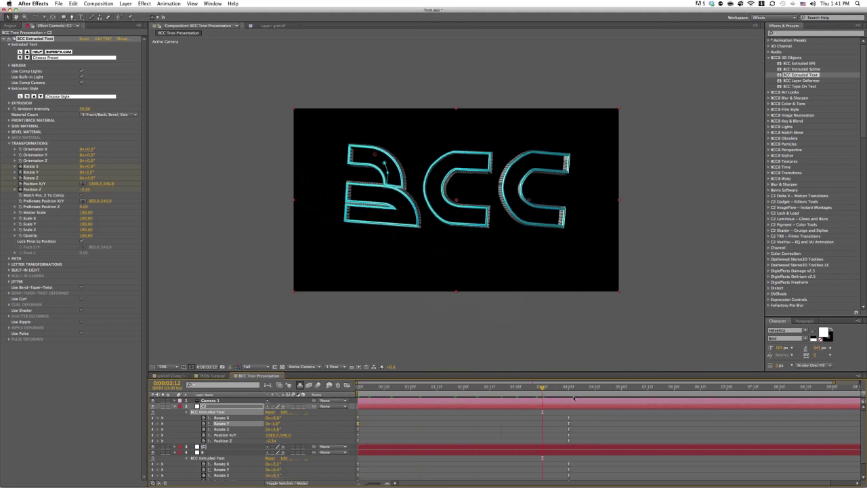
pyautogui.click(573, 387)
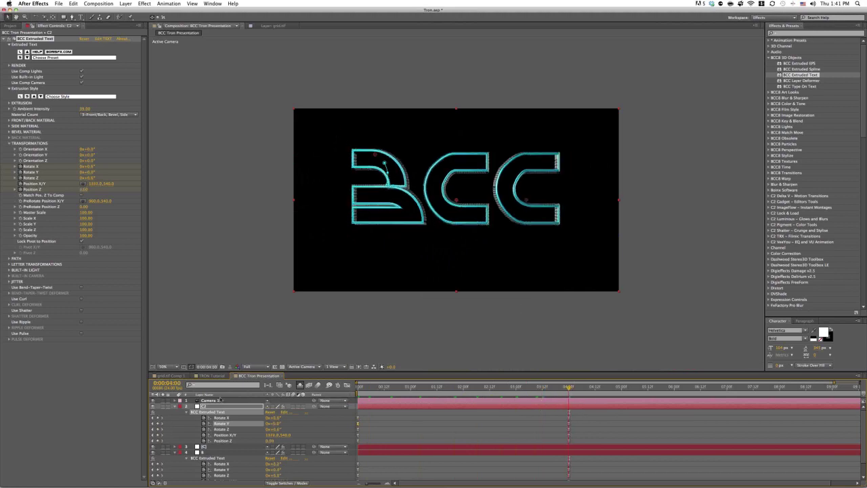
# Step: Collapse the layer properties and stagger the letters by starting the B layer 12 frames in and the C2 layer at one second
pyautogui.click(176, 407)
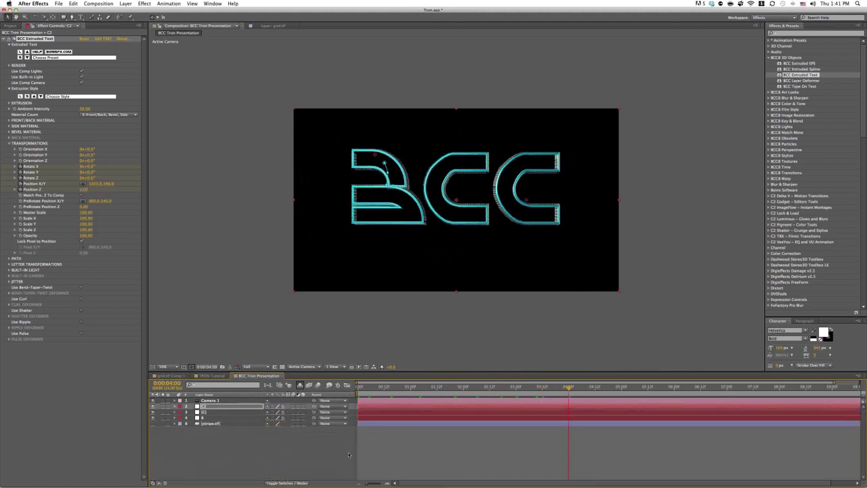
pyautogui.click(320, 455)
pyautogui.click(370, 413)
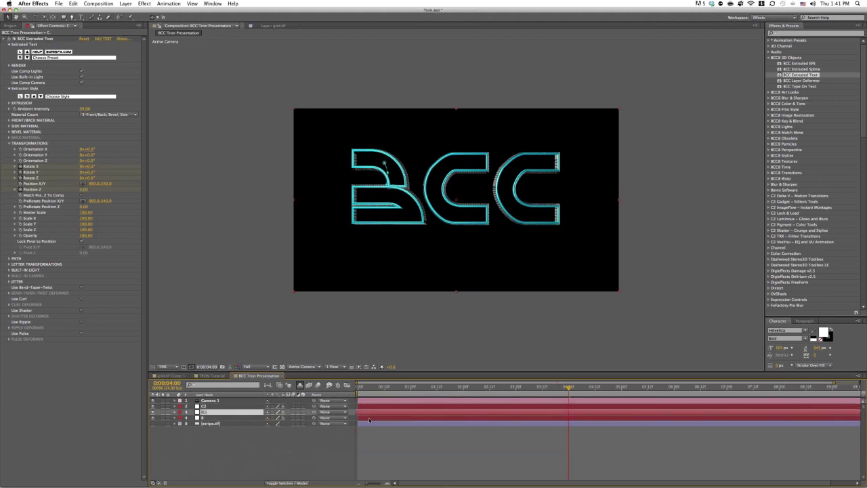
pyautogui.moveTo(369, 419); pyautogui.dragTo(423, 409)
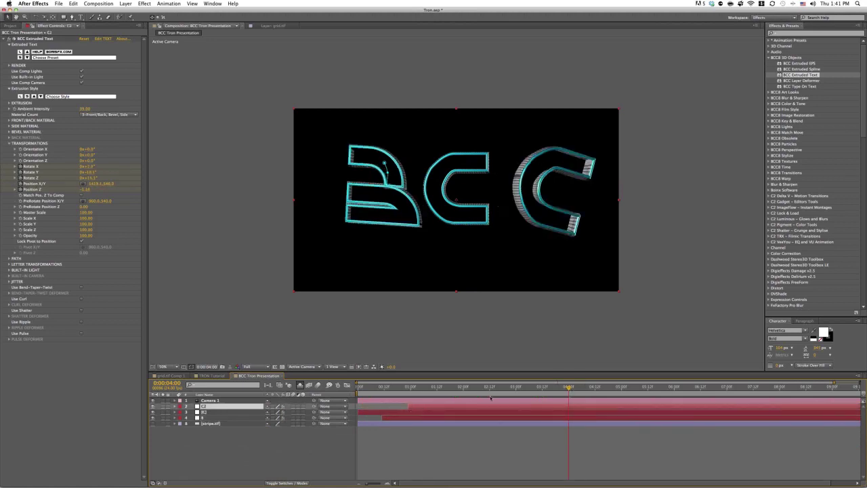
# Step: Scrub through the staggered fly-ins of the three letters and save the project
pyautogui.moveTo(364, 391); pyautogui.dragTo(642, 390)
pyautogui.click(447, 464)
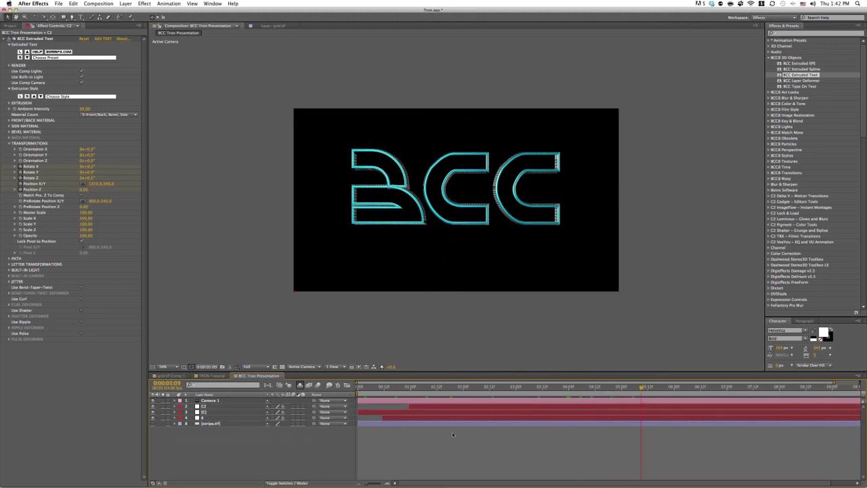
pyautogui.press('super+s')
pyautogui.click(401, 255)
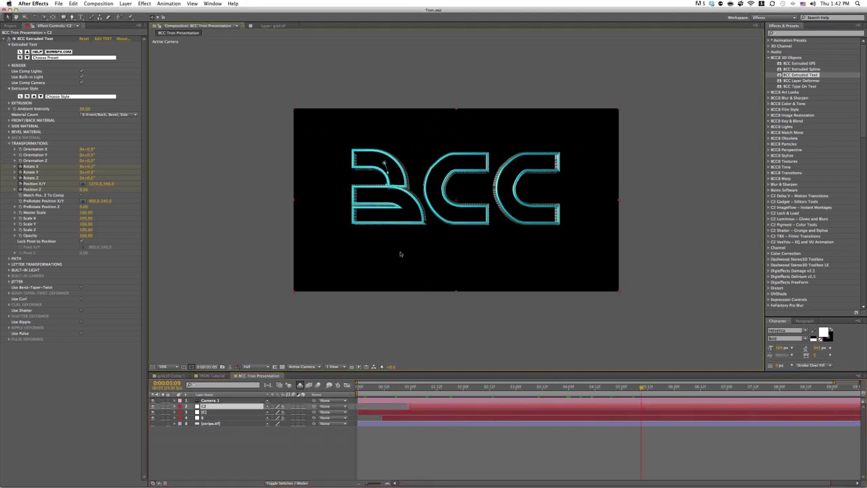
pyautogui.moveTo(406, 387); pyautogui.dragTo(358, 388)
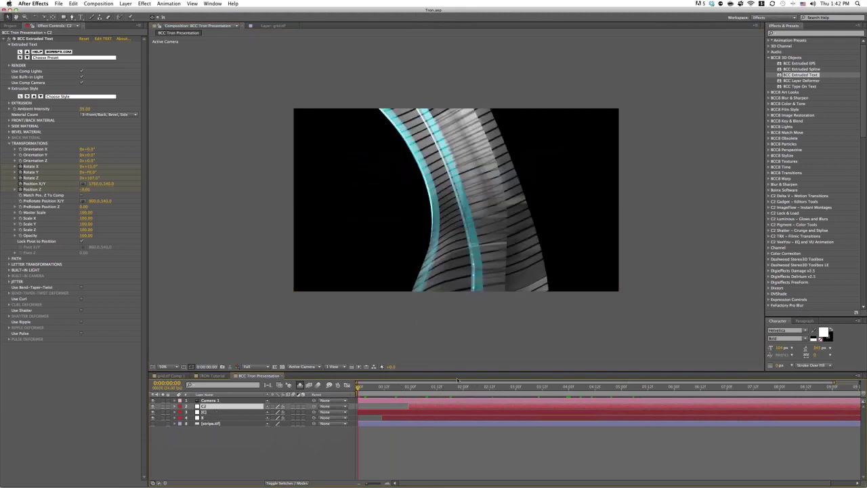
# Step: Create a white solid named CONTINUUM and trim its start to 0:00:04:00
pyautogui.moveTo(547, 390); pyautogui.dragTo(568, 387)
pyautogui.click(123, 4)
pyautogui.moveTo(135, 12)
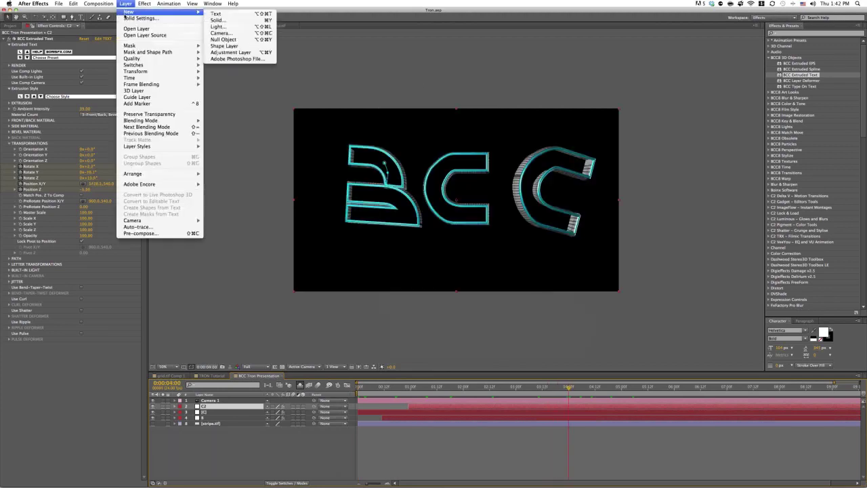
pyautogui.click(221, 20)
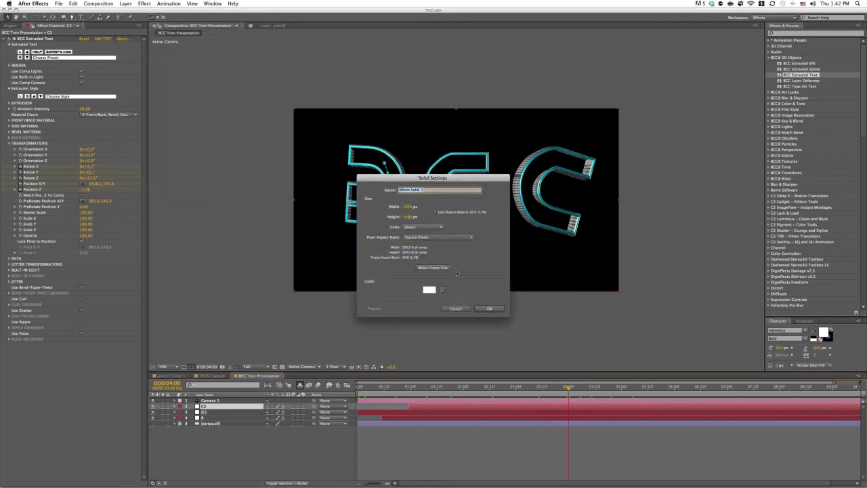
pyautogui.write('L')
pyautogui.click(489, 308)
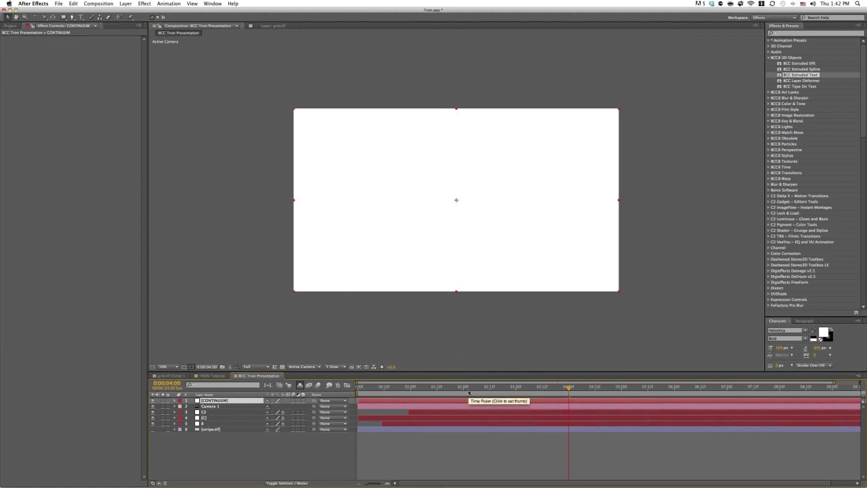
pyautogui.hotkey('alt', '[')
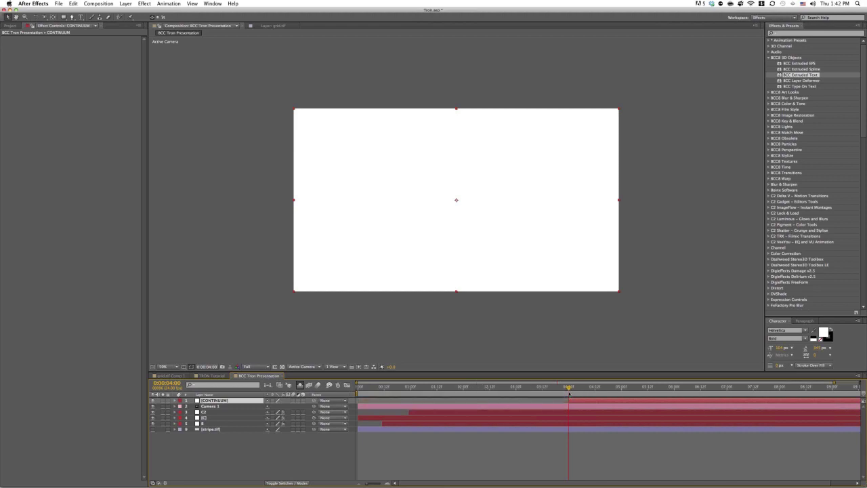
# Step: Apply the BCC Type On Text effect to the CONTINUUM solid and enter the text CONTINUUM
pyautogui.click(781, 86)
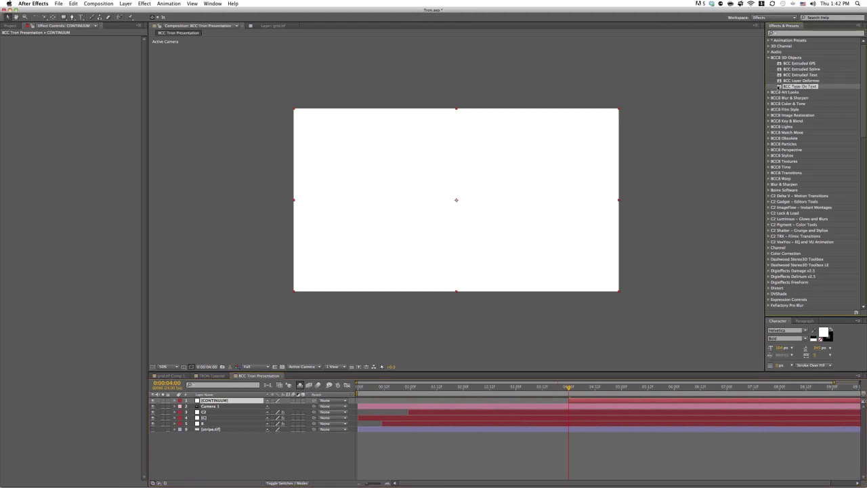
pyautogui.moveTo(779, 87); pyautogui.dragTo(431, 238)
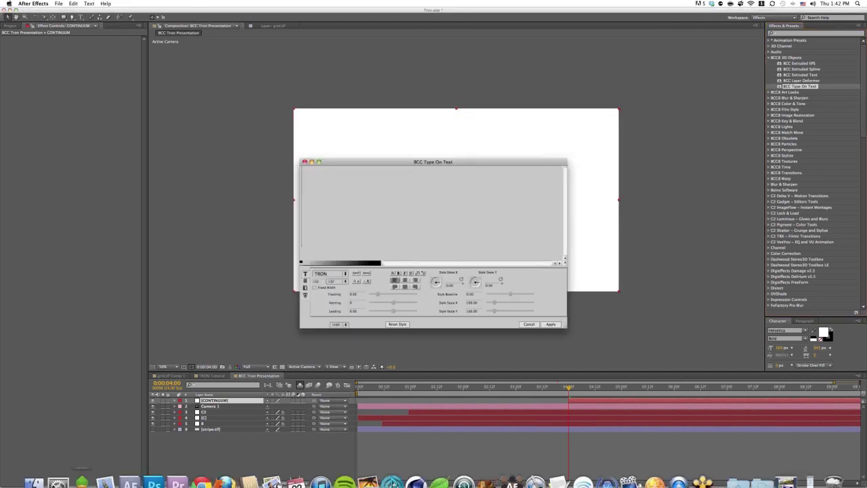
pyautogui.write('CONTIN')
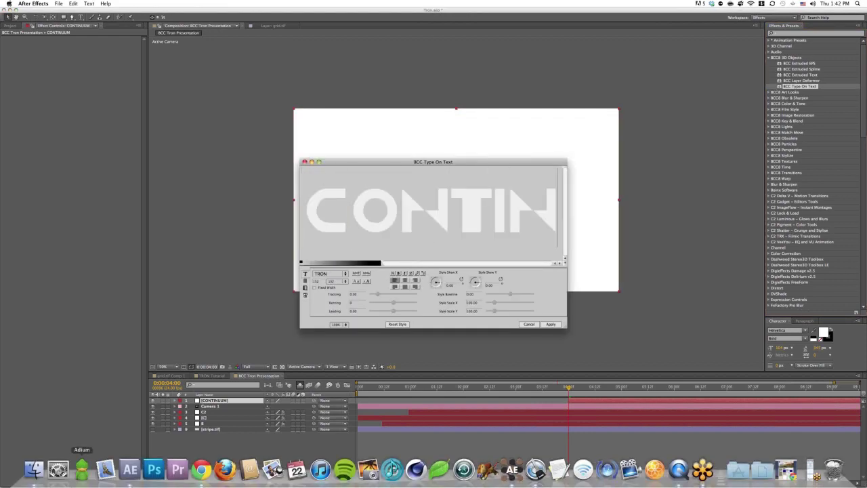
pyautogui.write('UUM')
pyautogui.press('super+a')
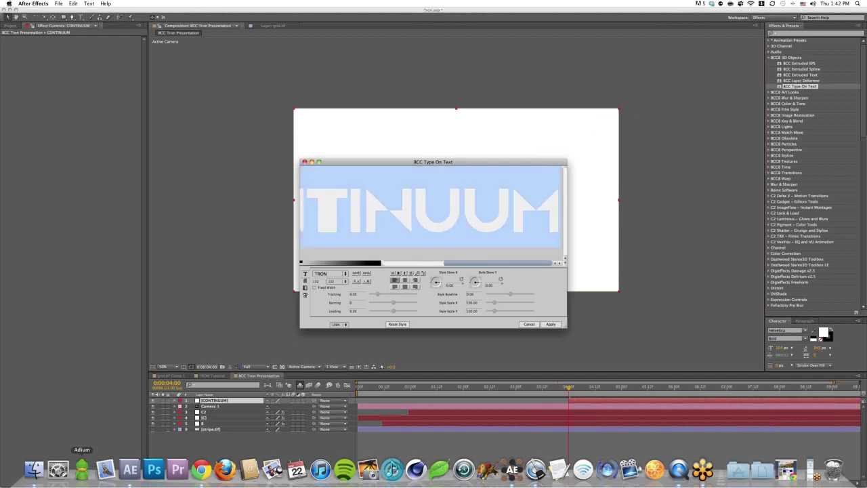
# Step: Format the CONTINUUM text in Arial at size 36 with wider tracking and apply it to the layer
pyautogui.click(345, 274)
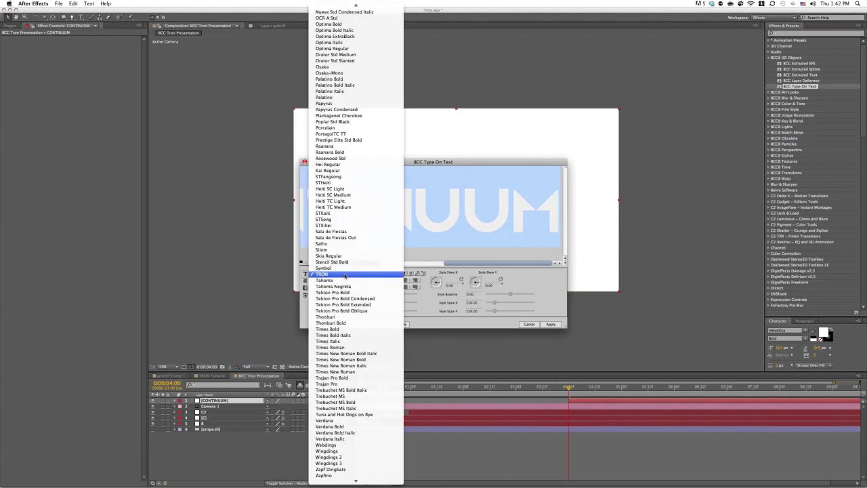
pyautogui.click(345, 274)
pyautogui.click(345, 275)
pyautogui.scroll(15, 336, 279)
pyautogui.click(337, 279)
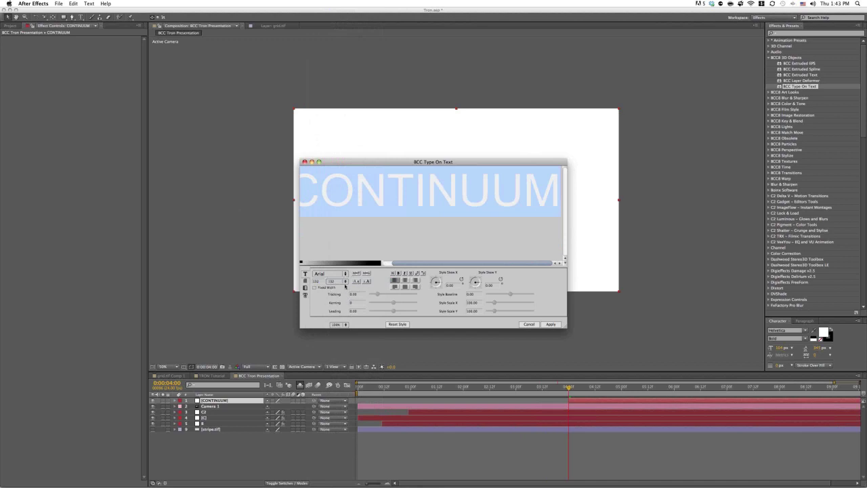
pyautogui.doubleClick(319, 282)
pyautogui.moveTo(379, 294); pyautogui.dragTo(381, 294)
pyautogui.click(358, 295)
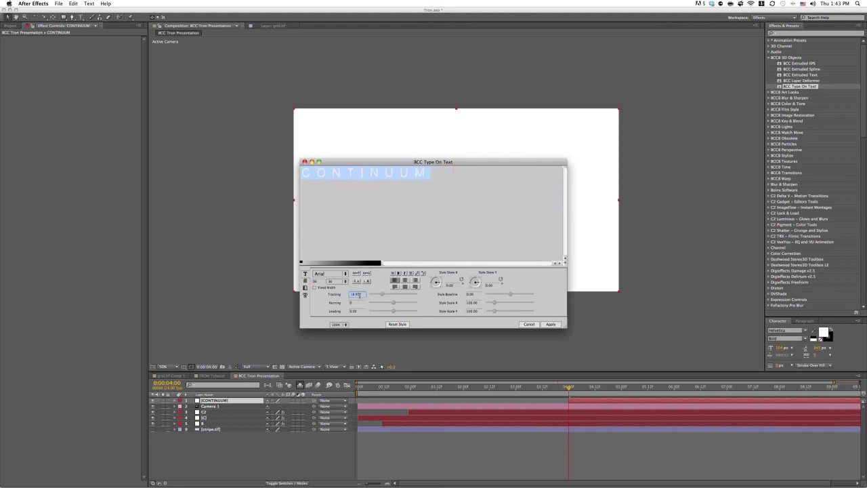
pyautogui.click(551, 325)
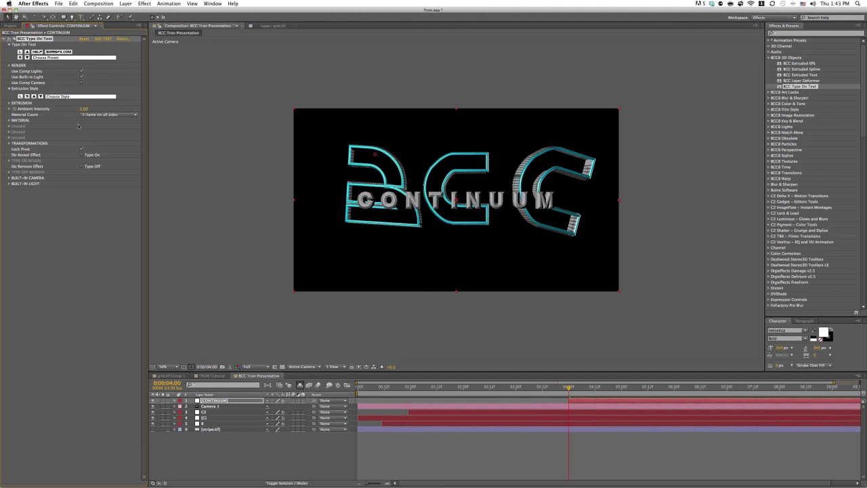
# Step: Load the on-LongOverlap.bcp preset for the Type On Text effect and preview the reveal near the composition's end
pyautogui.click(66, 57)
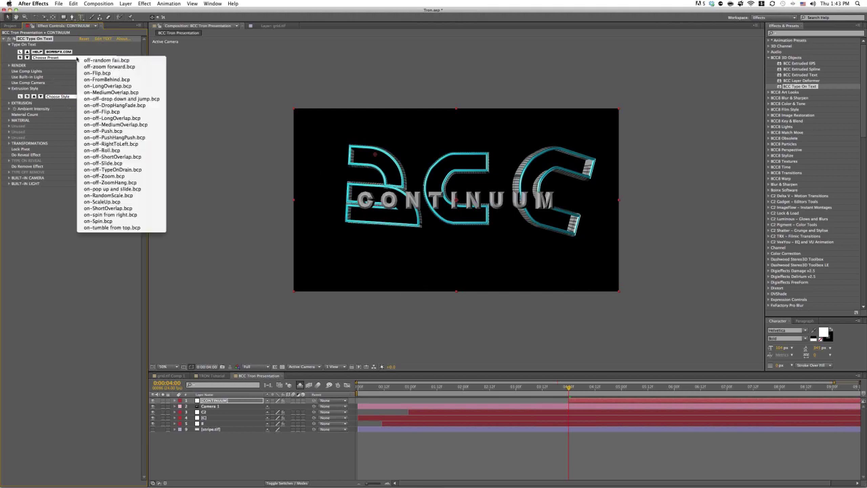
pyautogui.click(134, 86)
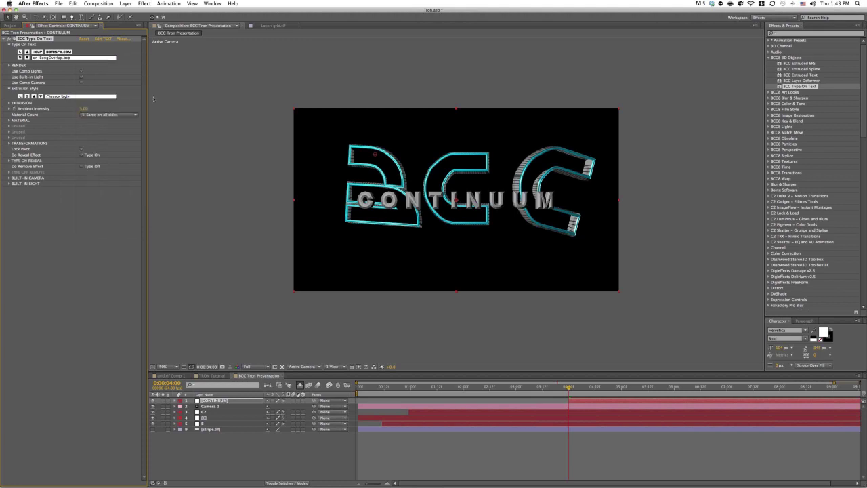
pyautogui.moveTo(569, 388); pyautogui.dragTo(853, 389)
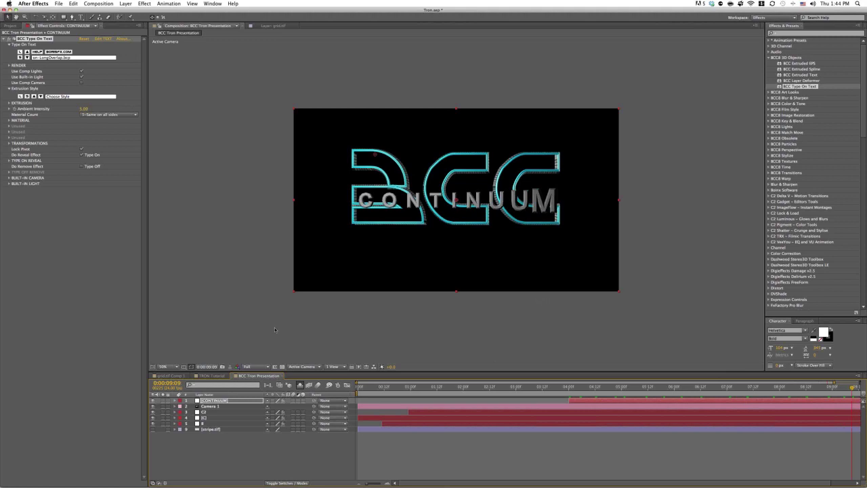
# Step: Set the Type On Reveal's Reveal Time to 14 and preview the text animation up to about six seconds
pyautogui.click(9, 161)
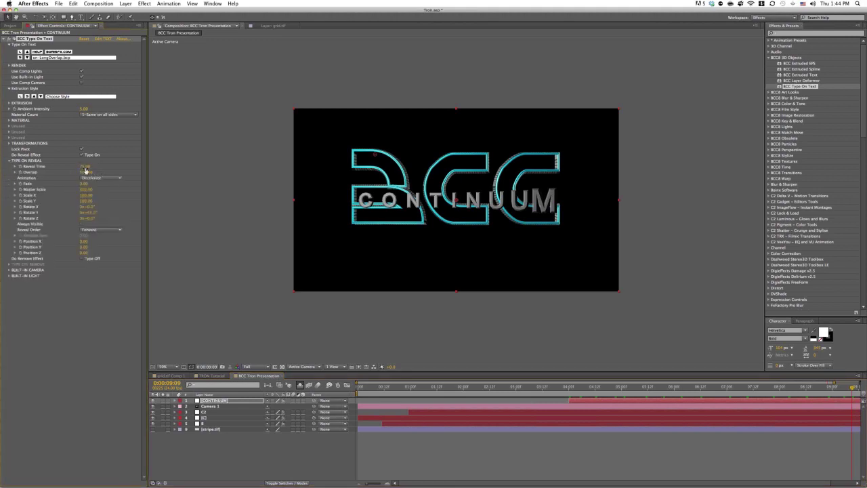
pyautogui.click(84, 166)
pyautogui.click(91, 166)
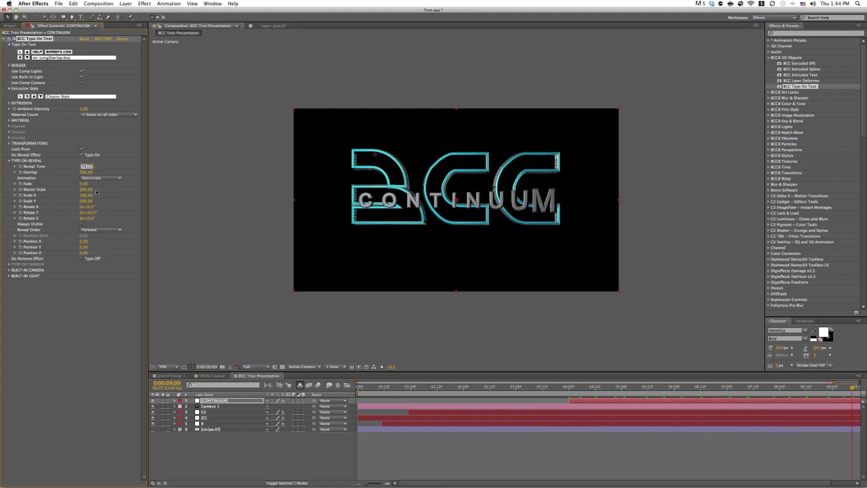
pyautogui.write('14')
pyautogui.press('Return')
pyautogui.click(606, 386)
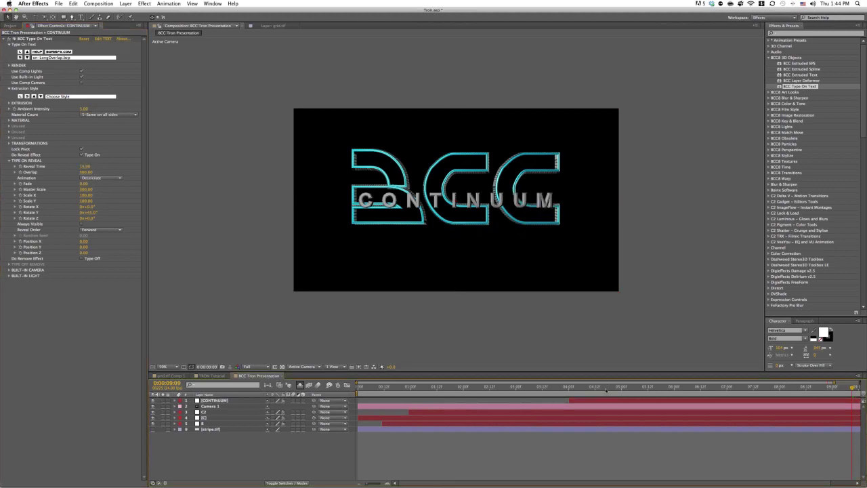
pyautogui.click(620, 389)
pyautogui.click(637, 388)
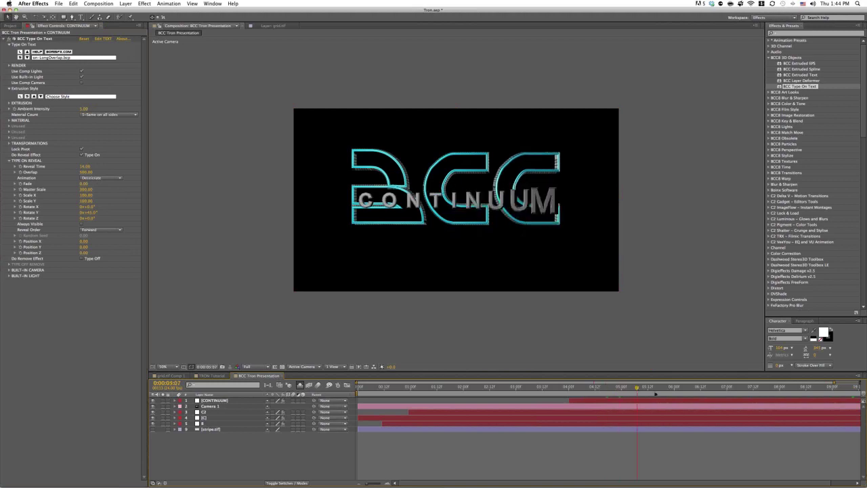
pyautogui.click(655, 388)
pyautogui.click(673, 388)
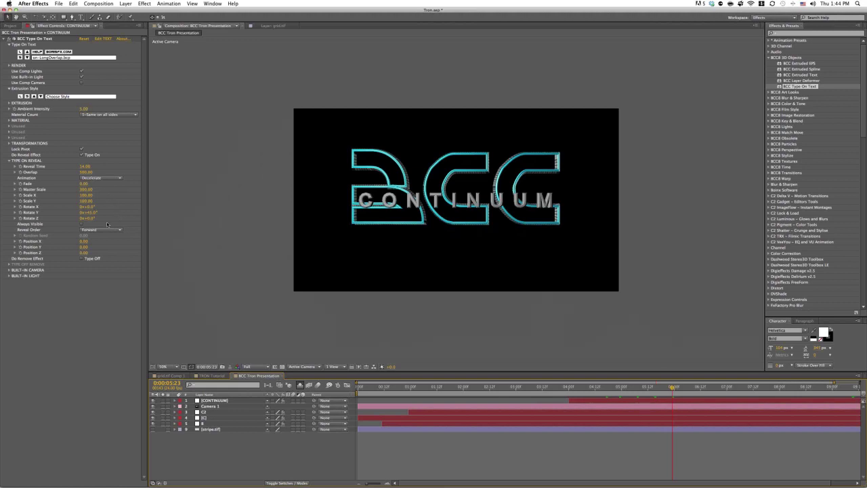
# Step: Set the Type On Reveal's Master Scale to 150 and scrub through the CONTINUUM text reveal
pyautogui.click(87, 189)
pyautogui.write('150')
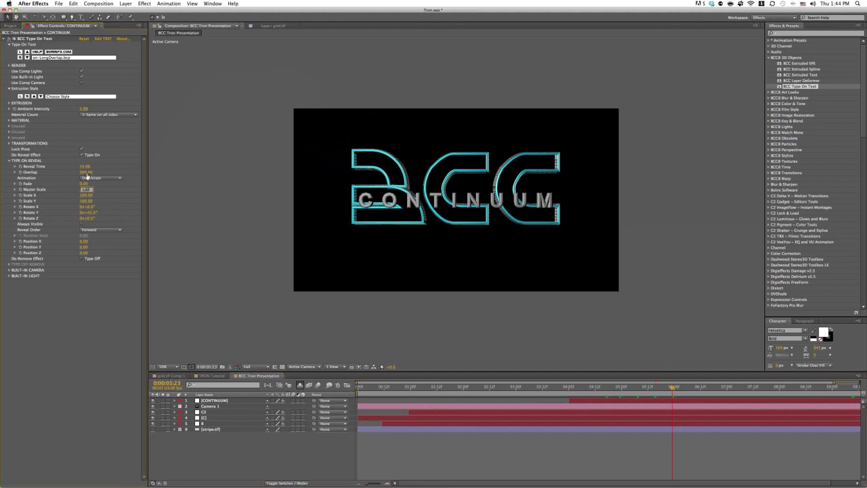
pyautogui.press('Return')
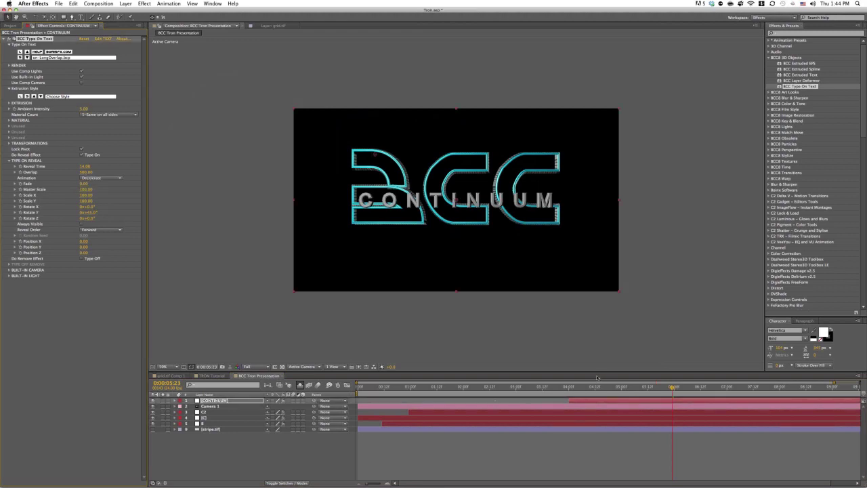
pyautogui.click(579, 392)
pyautogui.click(605, 392)
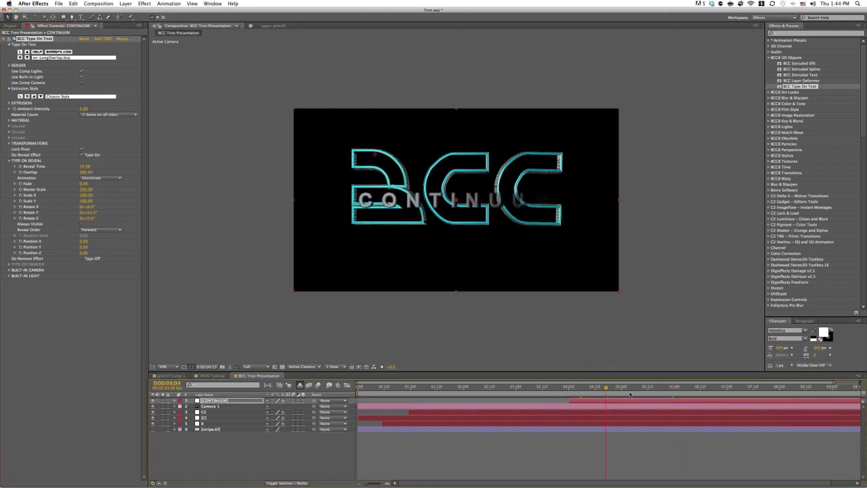
pyautogui.click(630, 393)
pyautogui.click(656, 393)
pyautogui.click(719, 393)
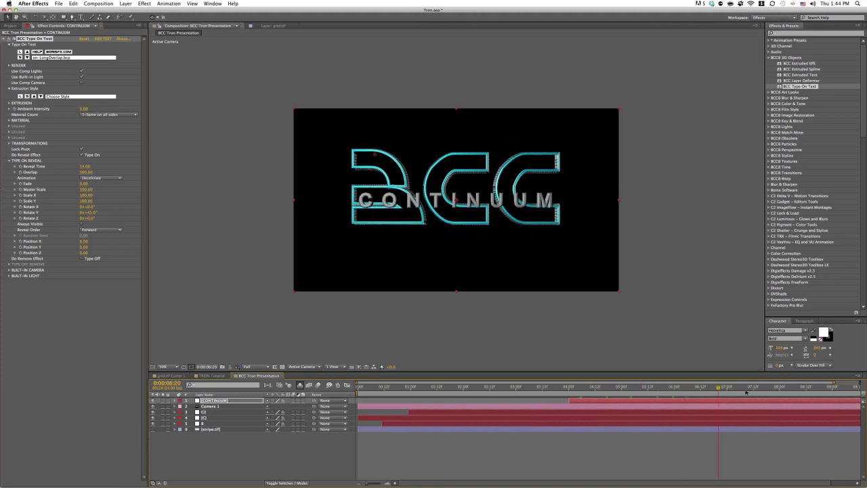
pyautogui.click(747, 391)
pyautogui.click(777, 390)
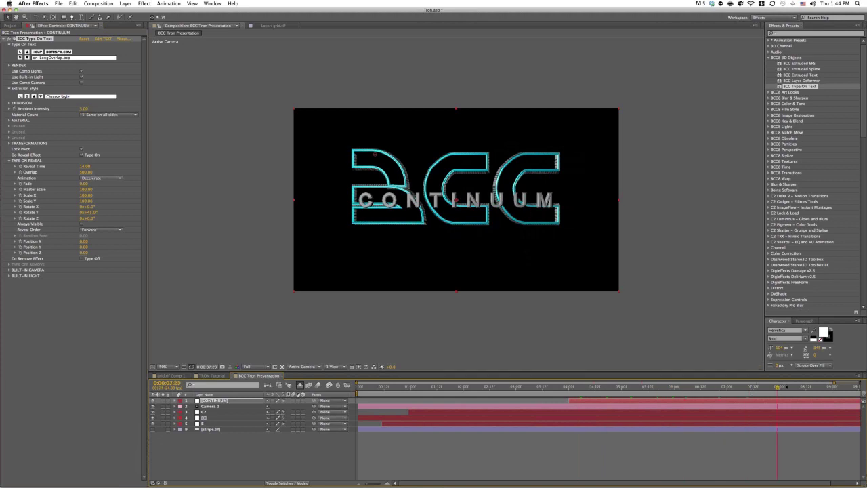
pyautogui.click(578, 392)
pyautogui.click(611, 392)
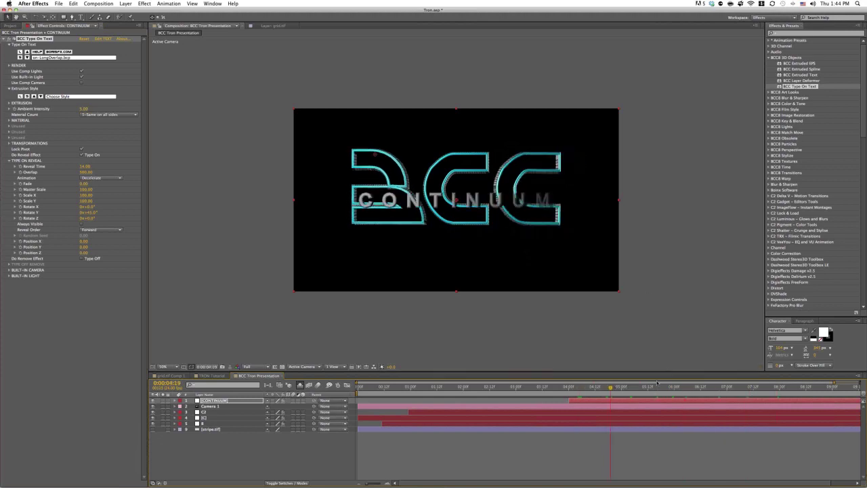
pyautogui.click(652, 390)
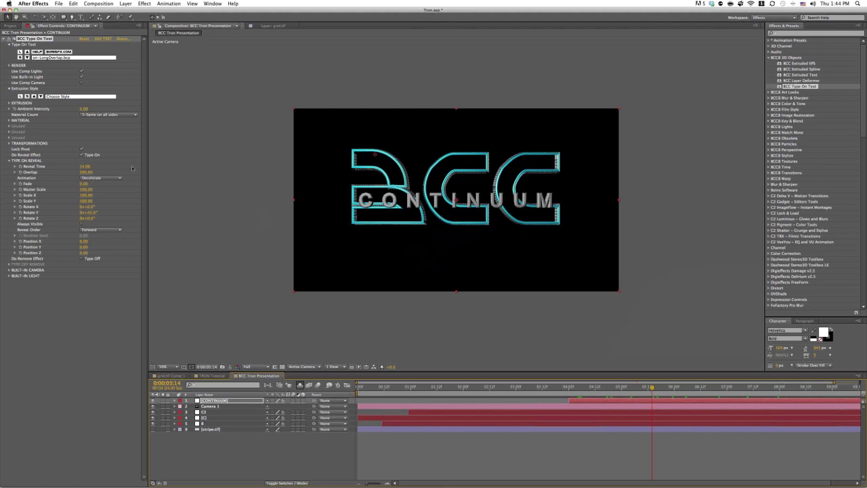
# Step: Position the CONTINUUM text centred below the BCC letters at about 960, 778 and preview it up to 0:00:06:12
pyautogui.click(8, 143)
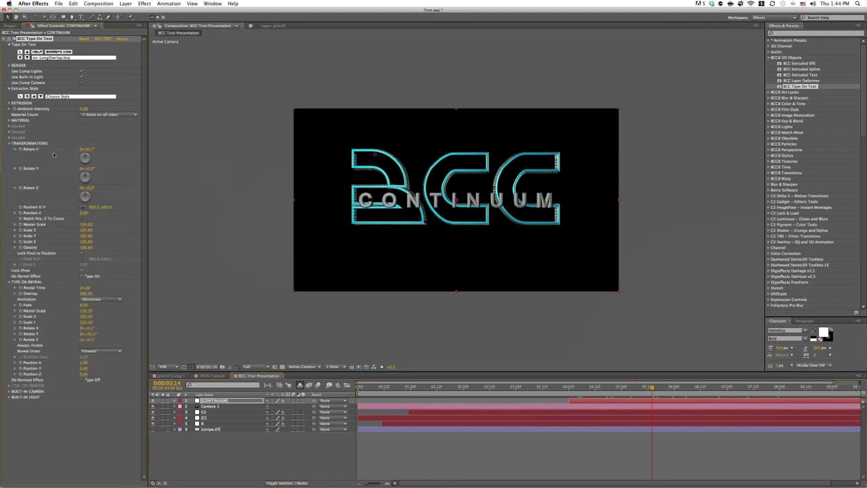
pyautogui.click(82, 206)
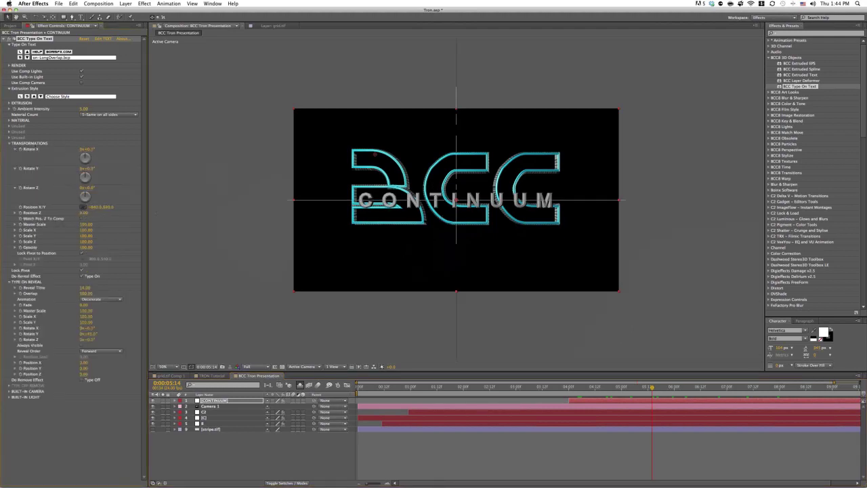
pyautogui.click(456, 236)
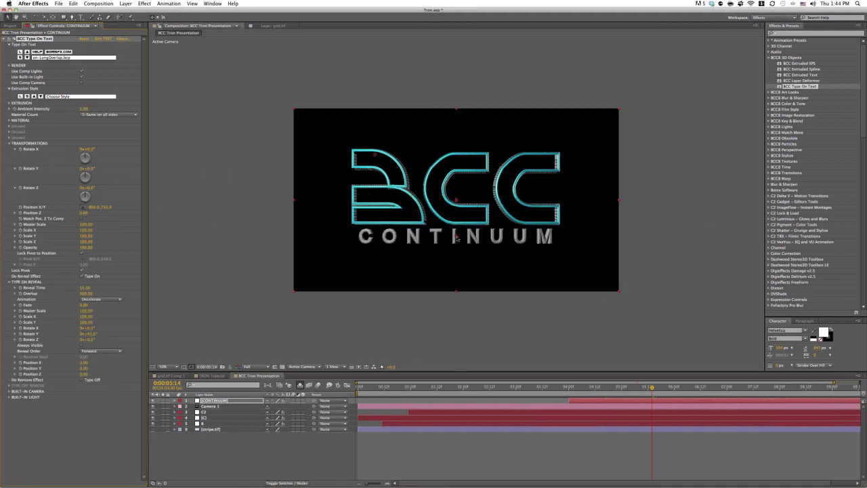
pyautogui.moveTo(457, 239); pyautogui.dragTo(456, 243)
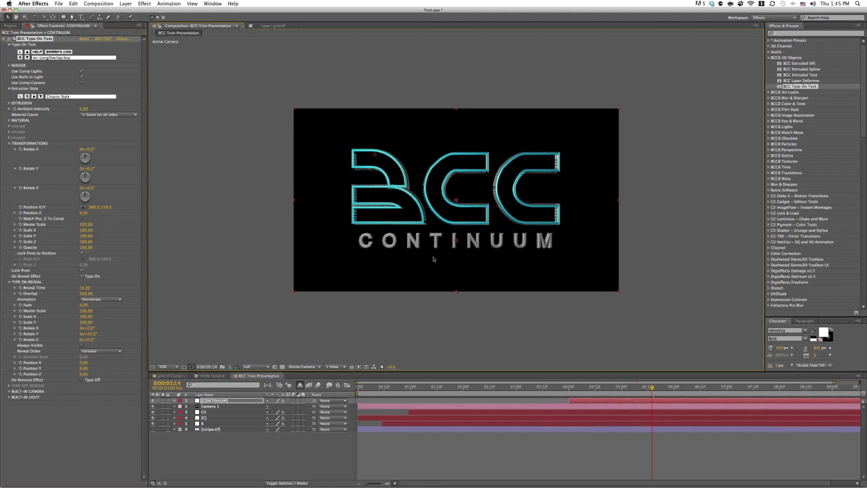
pyautogui.click(669, 388)
pyautogui.click(700, 388)
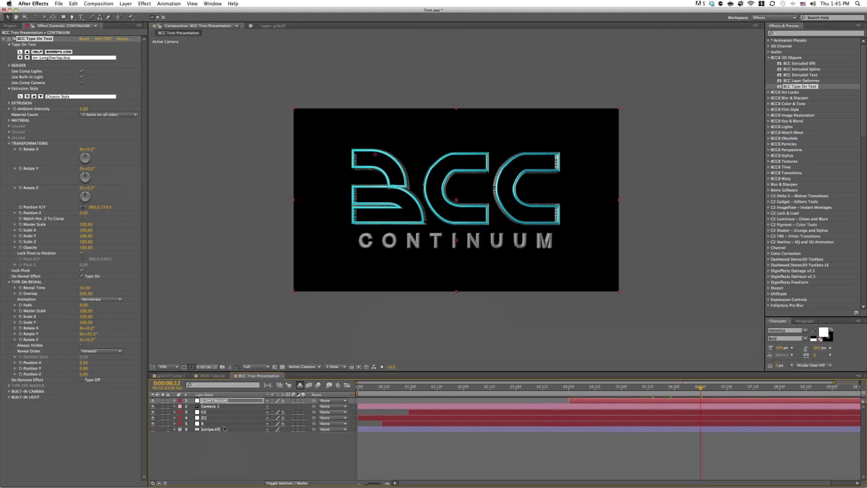
# Step: View the grid.tif footage from the assets folder and check its transparent areas
pyautogui.click(10, 25)
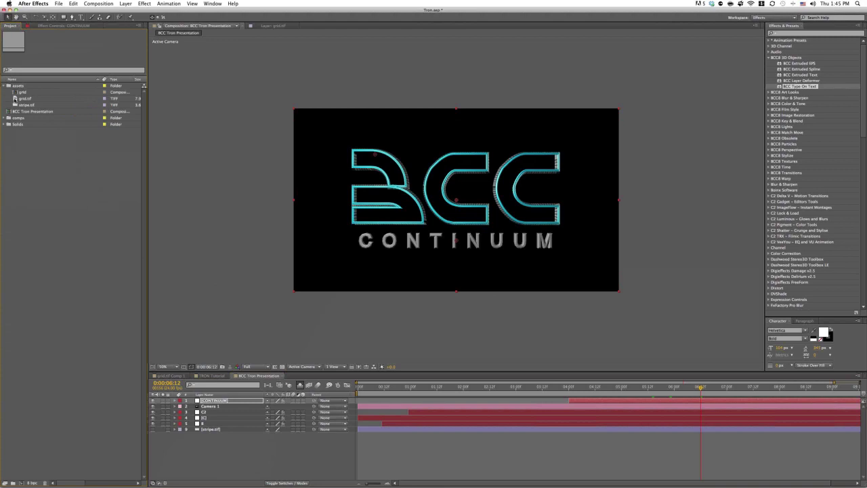
pyautogui.doubleClick(16, 99)
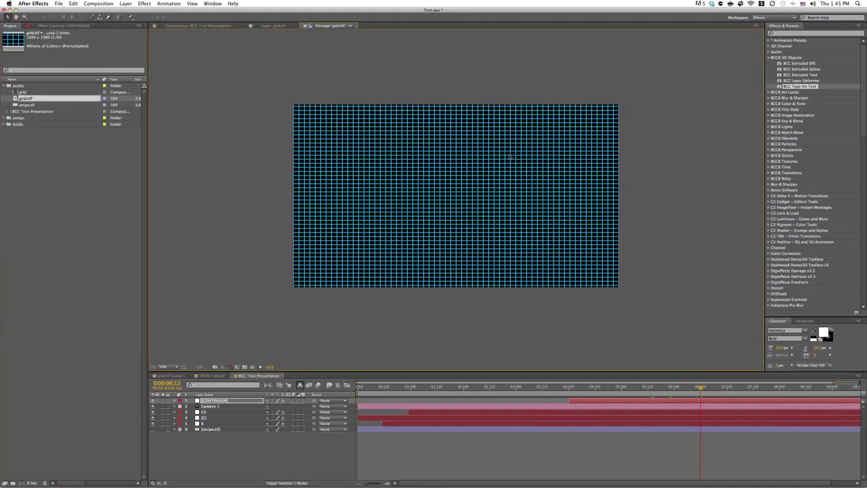
pyautogui.click(245, 367)
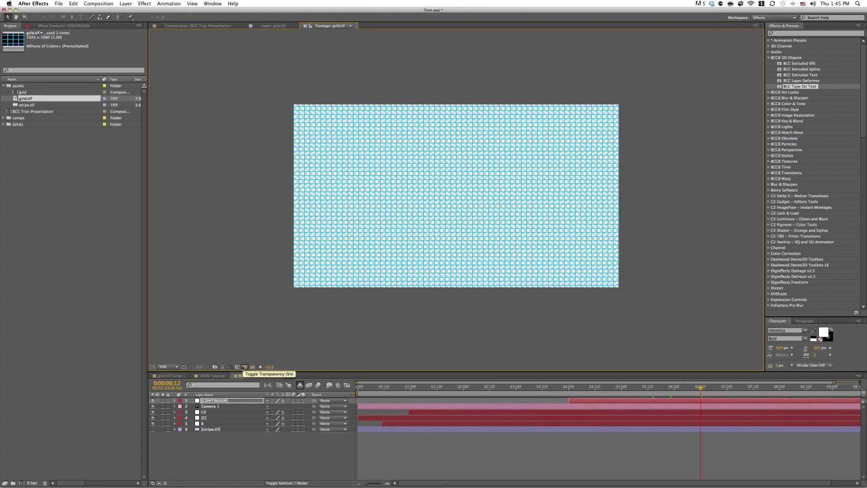
pyautogui.click(245, 367)
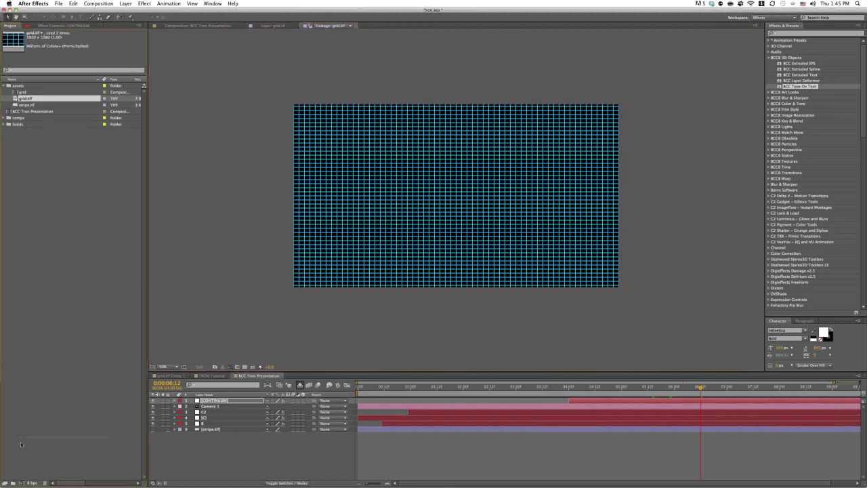
# Step: Create a new composition from grid.tif and move it out of the assets folder to the project's top level
pyautogui.click(20, 482)
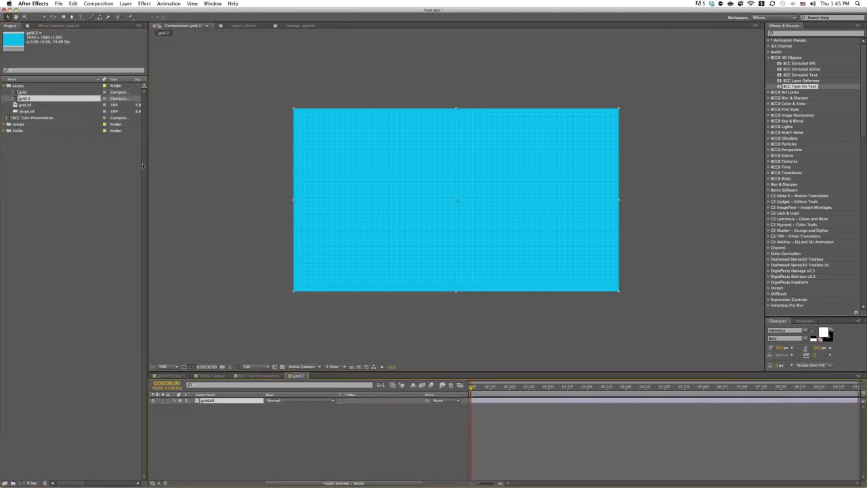
pyautogui.click(302, 441)
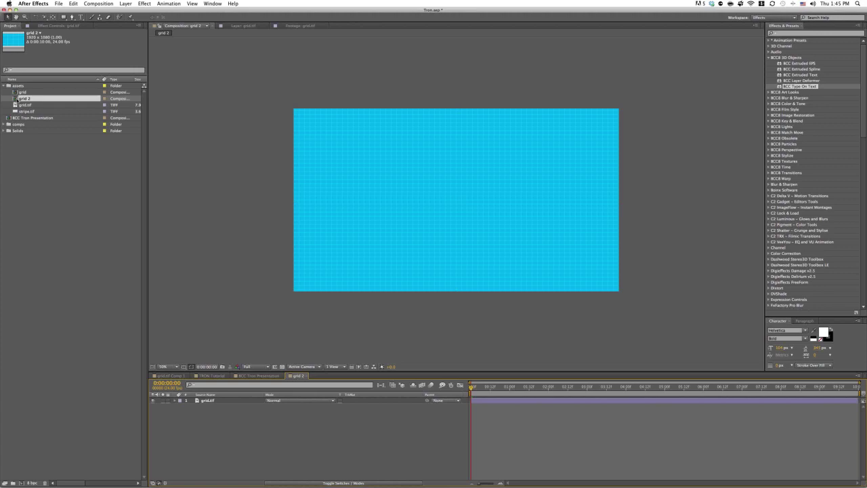
pyautogui.moveTo(29, 200); pyautogui.dragTo(20, 124)
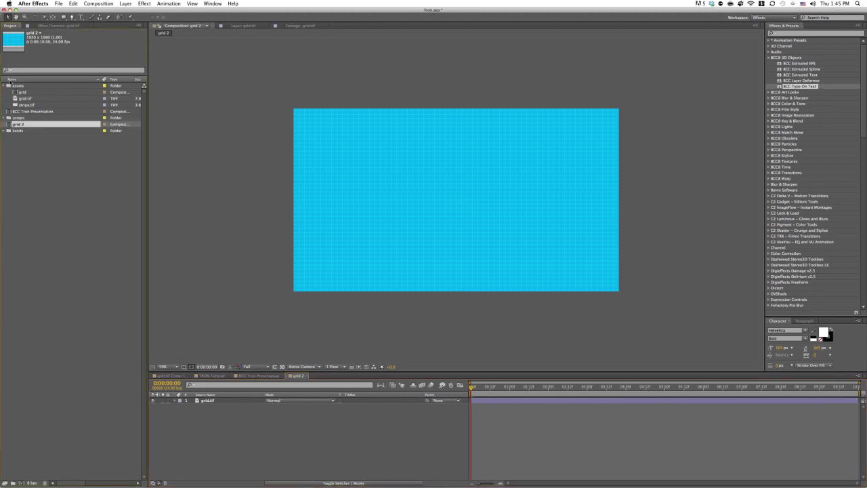
# Step: Set the grid 2 composition's background colour to black and check the grid at 0:00:01:00
pyautogui.click(4, 85)
pyautogui.click(104, 3)
pyautogui.click(121, 24)
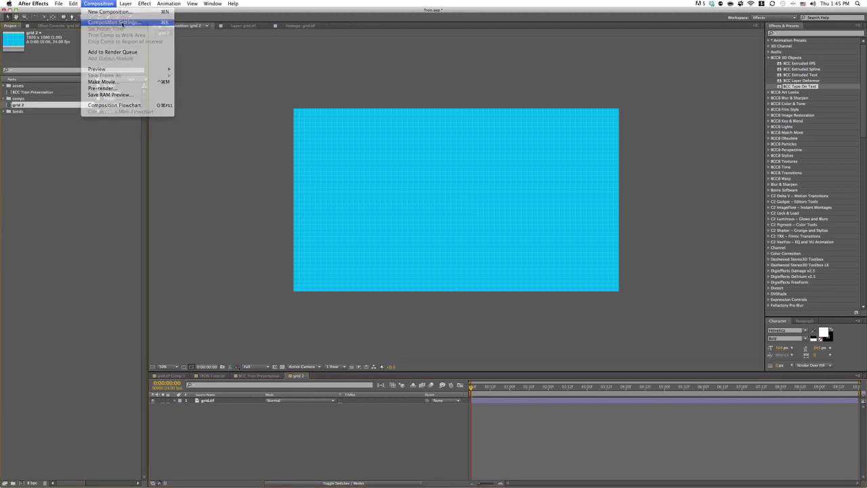
pyautogui.click(444, 365)
pyautogui.moveTo(287, 269); pyautogui.dragTo(308, 331)
pyautogui.click(368, 245)
pyautogui.click(548, 383)
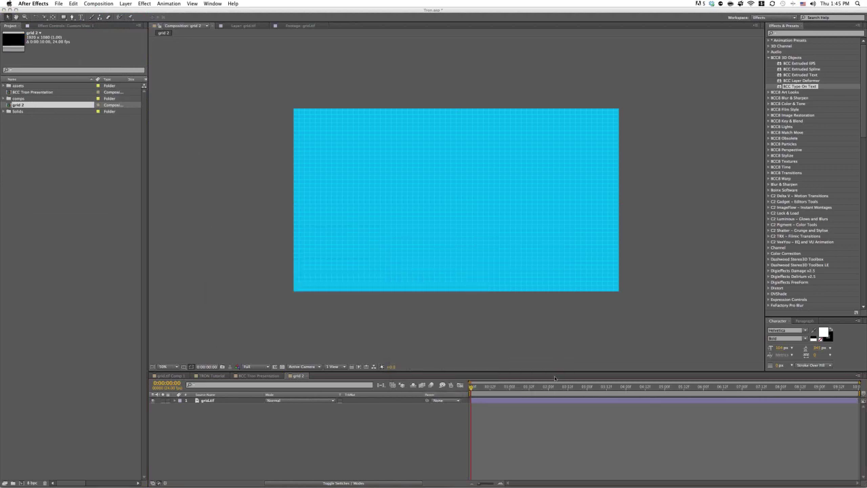
pyautogui.moveTo(498, 393); pyautogui.dragTo(510, 393)
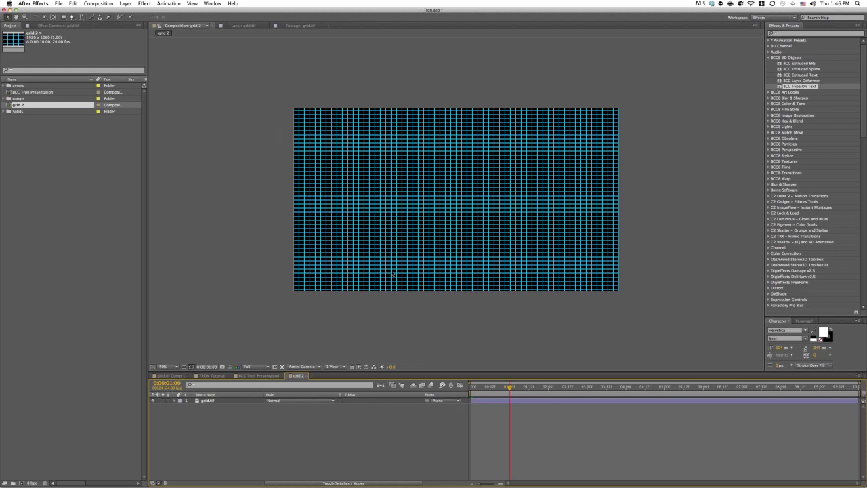
# Step: Add a white, full-frame solid layer named noise above the grid.tif layer
pyautogui.press('super+a')
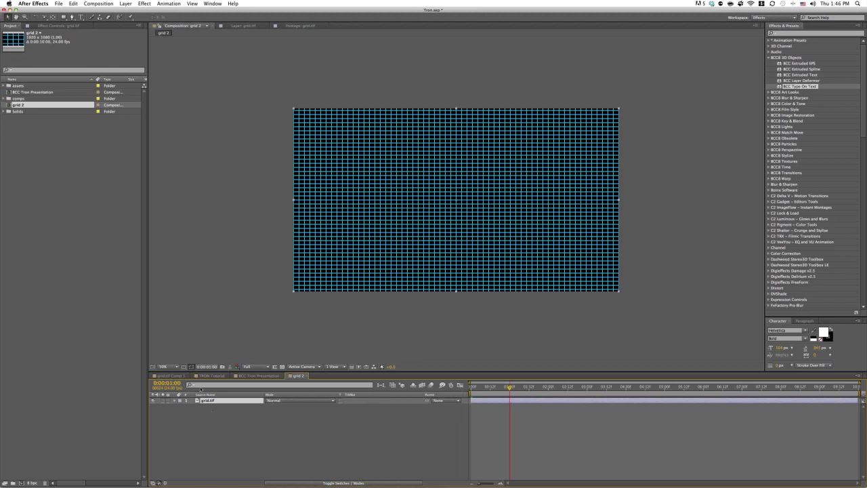
pyautogui.click(126, 4)
pyautogui.moveTo(128, 12)
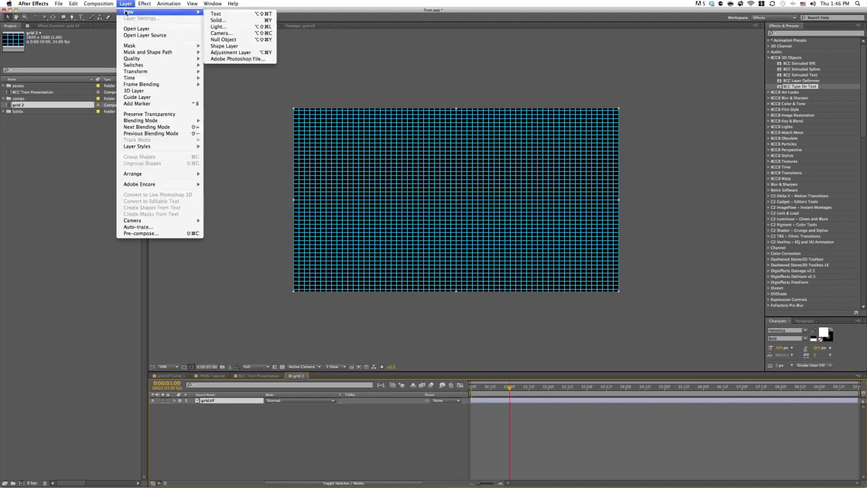
pyautogui.click(235, 25)
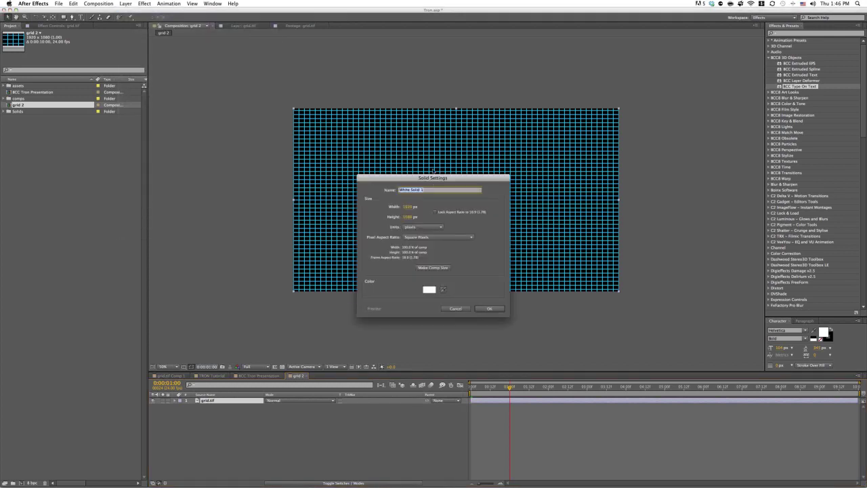
pyautogui.write('B')
pyautogui.click(491, 309)
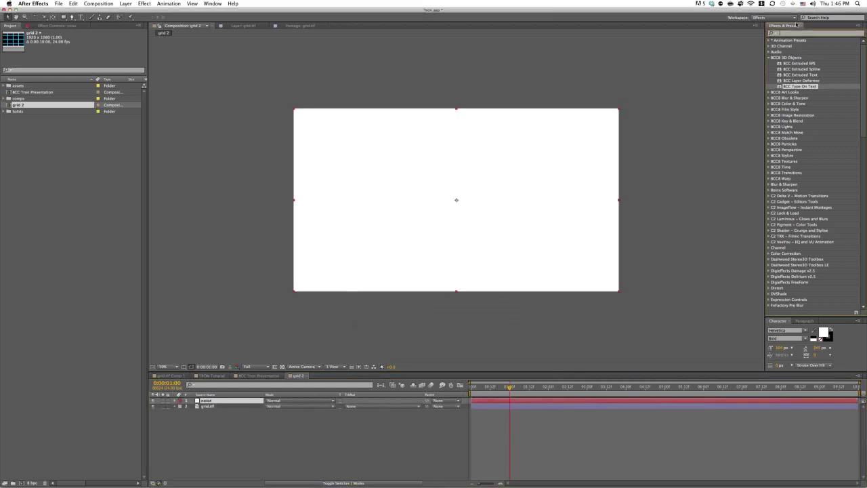
# Step: Apply BCC Fractal Noise to the noise layer and load its radiation.bcp preset
pyautogui.click(786, 33)
pyautogui.write('fract')
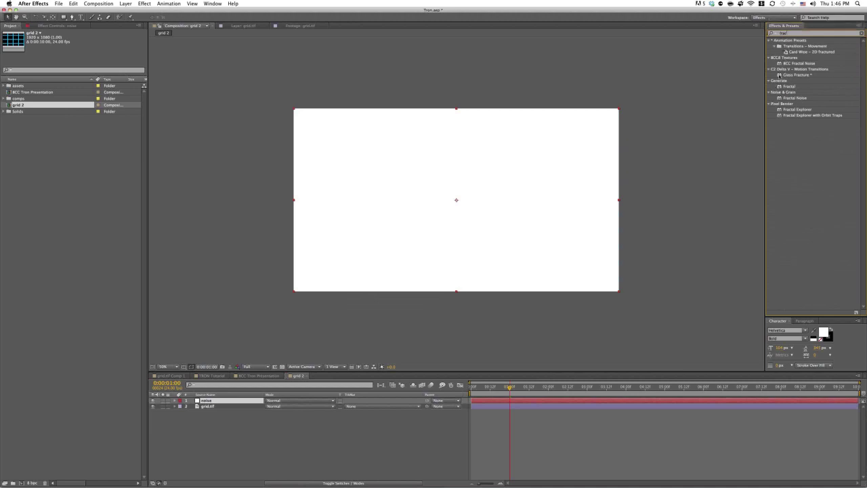
pyautogui.moveTo(786, 63); pyautogui.dragTo(367, 218)
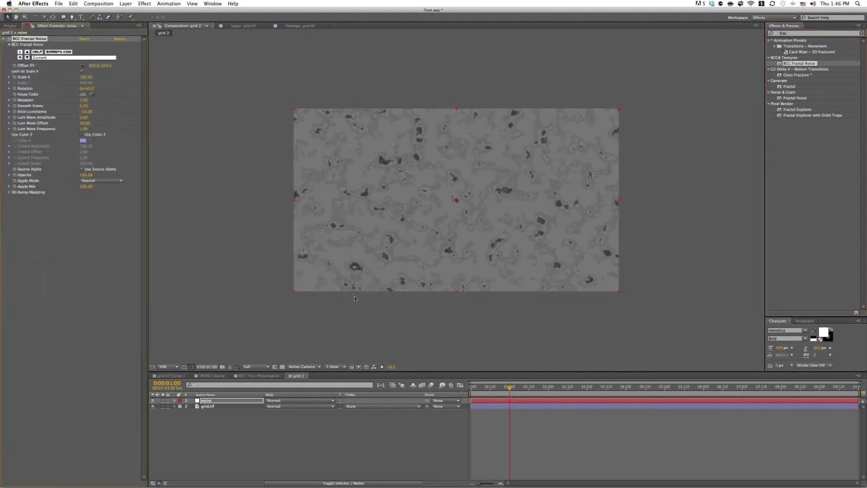
pyautogui.click(66, 57)
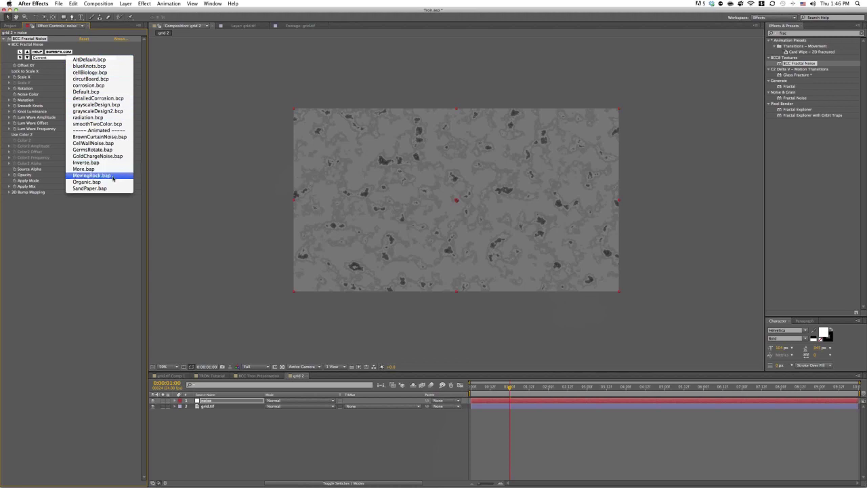
pyautogui.click(114, 118)
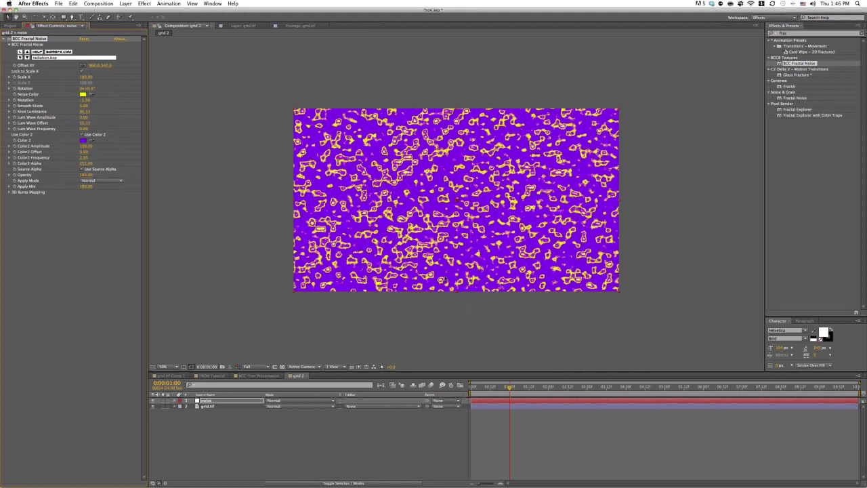
# Step: Keyframe the Fractal Noise Mutation at the first frame and at a higher value on the last frame, and preview the motion
pyautogui.moveTo(556, 392); pyautogui.dragTo(449, 388)
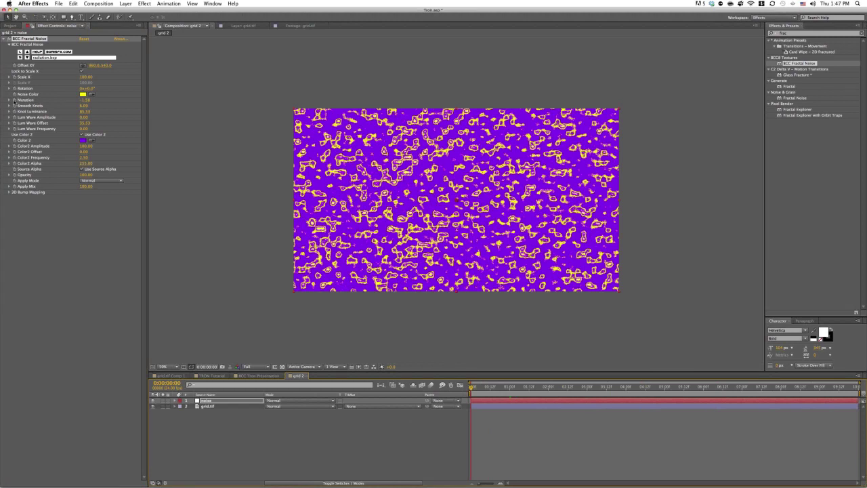
pyautogui.click(15, 99)
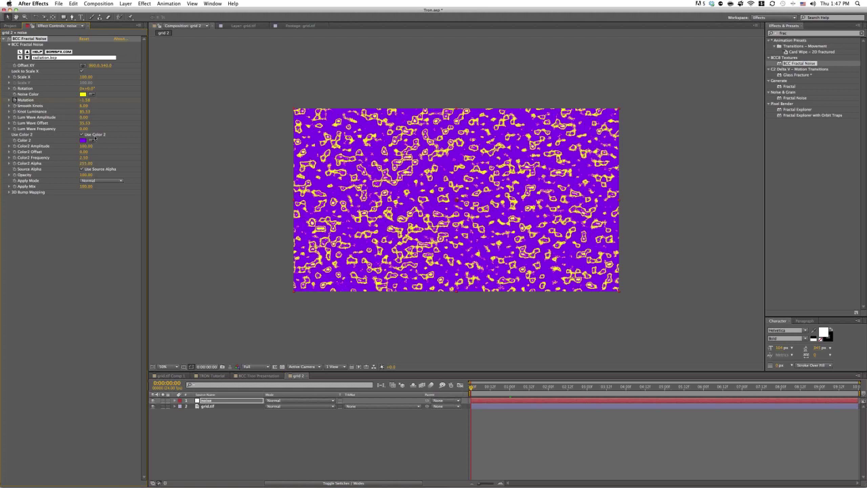
pyautogui.press('End')
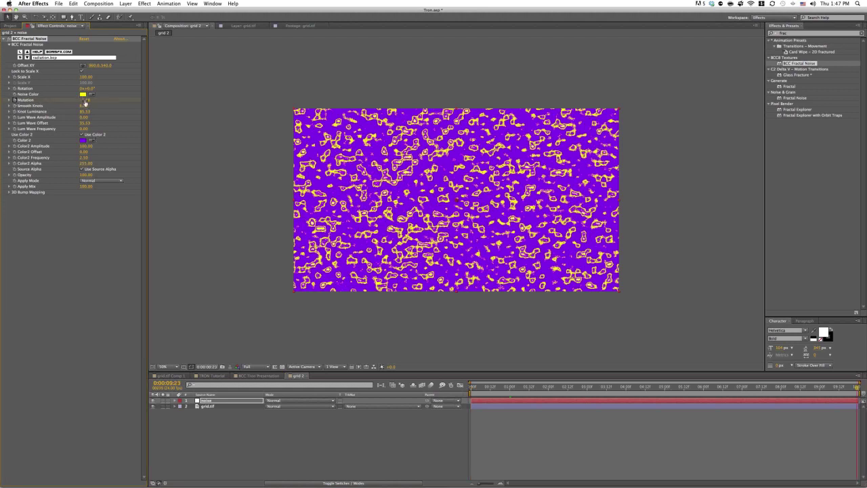
pyautogui.moveTo(84, 100); pyautogui.dragTo(113, 100)
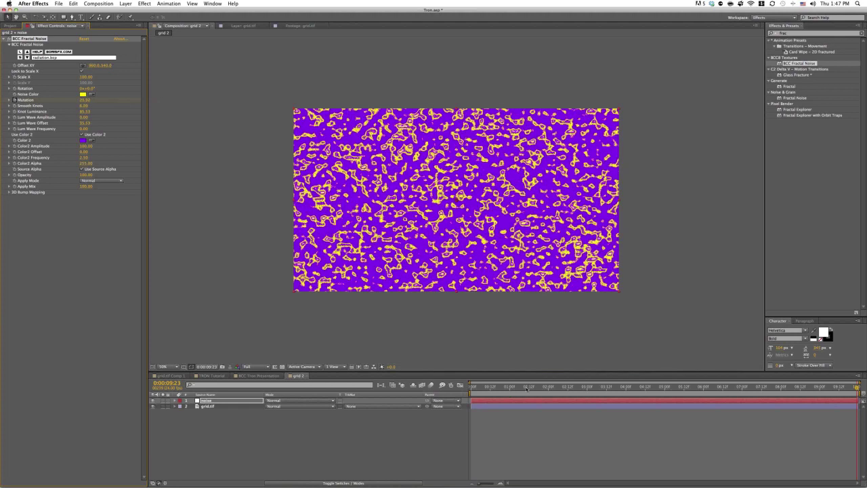
pyautogui.click(527, 388)
pyautogui.click(563, 387)
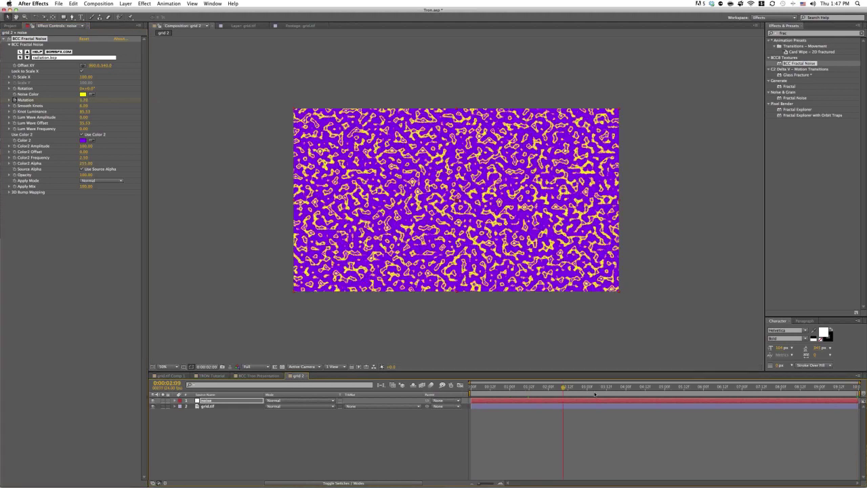
pyautogui.moveTo(595, 392); pyautogui.dragTo(813, 388)
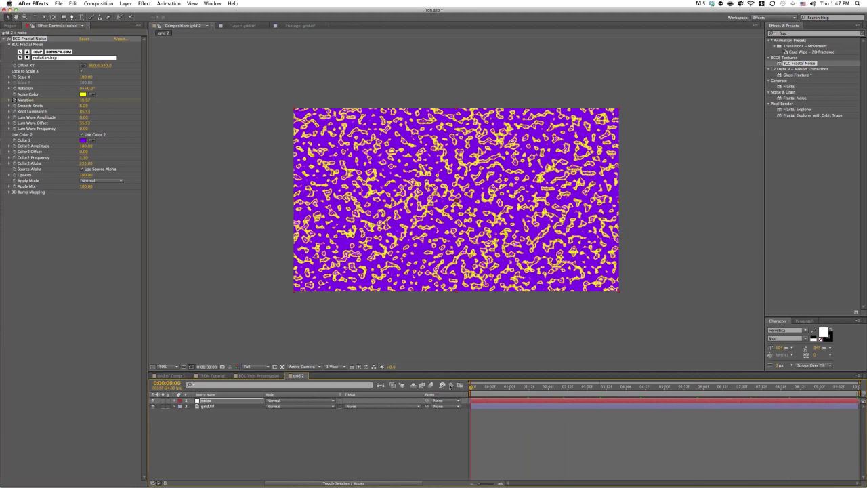
pyautogui.press('Home')
# Step: Apply BCC Rough Glow to the noise layer with the MontageGlow.bap preset, preserving its timing and starting at the first frame
pyautogui.click(770, 33)
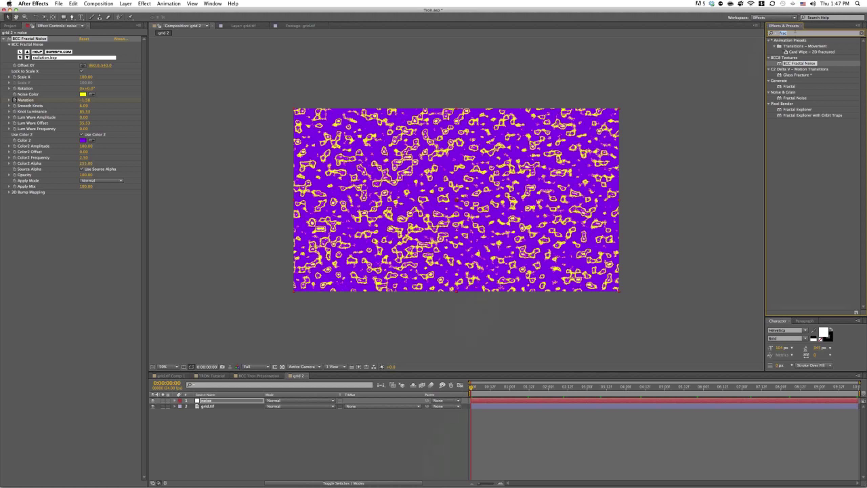
pyautogui.write('rough')
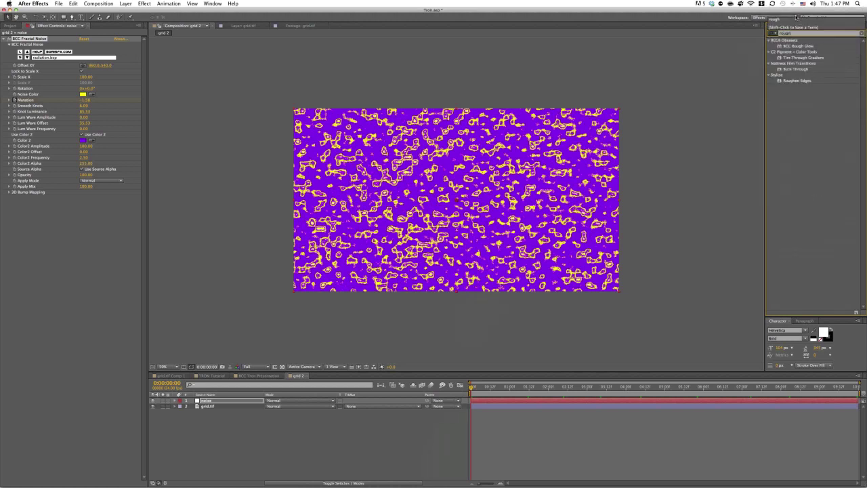
pyautogui.click(779, 46)
pyautogui.moveTo(756, 44); pyautogui.dragTo(209, 400)
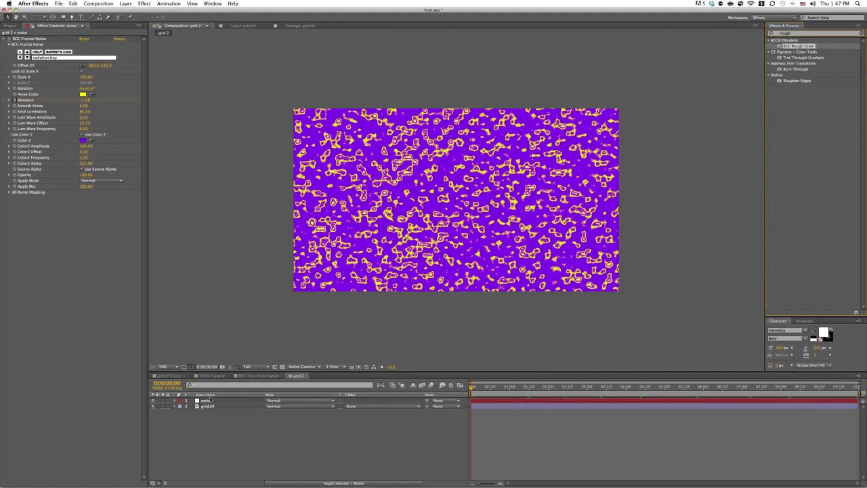
pyautogui.click(72, 218)
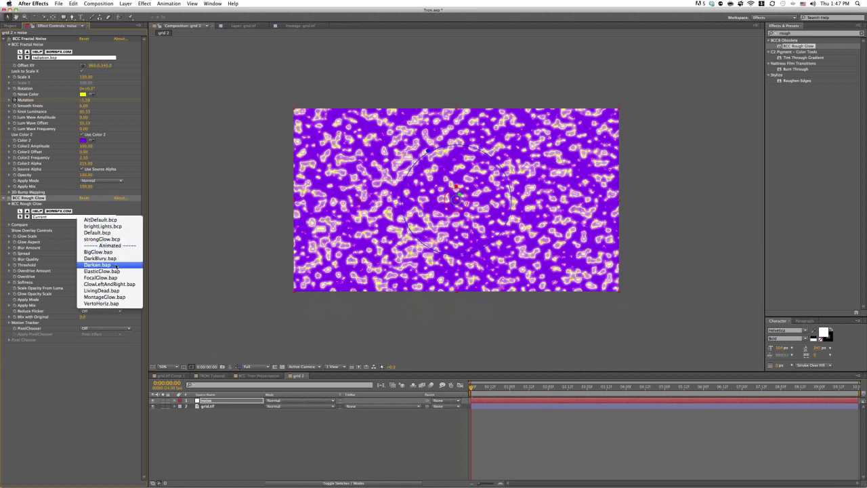
pyautogui.click(129, 298)
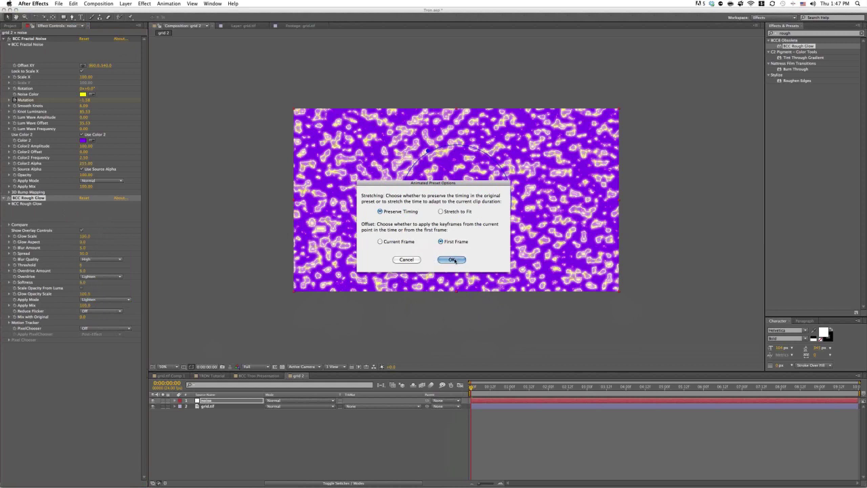
pyautogui.click(452, 259)
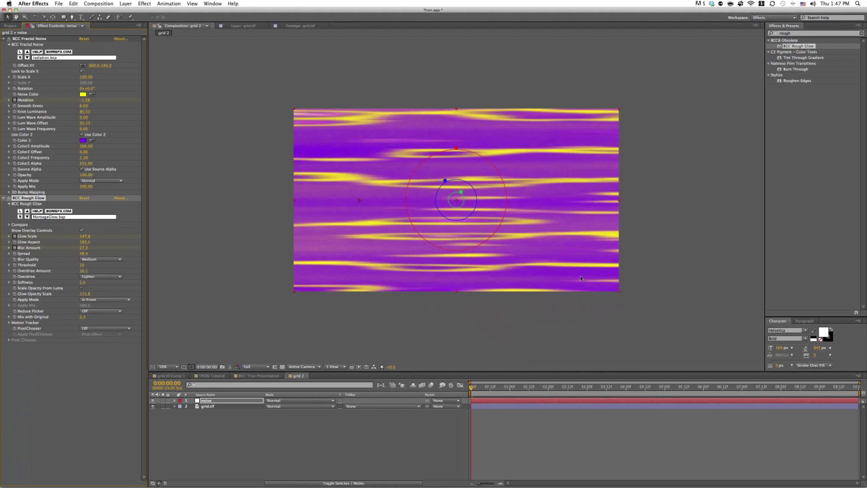
# Step: Remove the Glow Scale and Blur Amount animation from BCC Rough Glow at the first frame and scrub to 0:00:08:21
pyautogui.press('k')
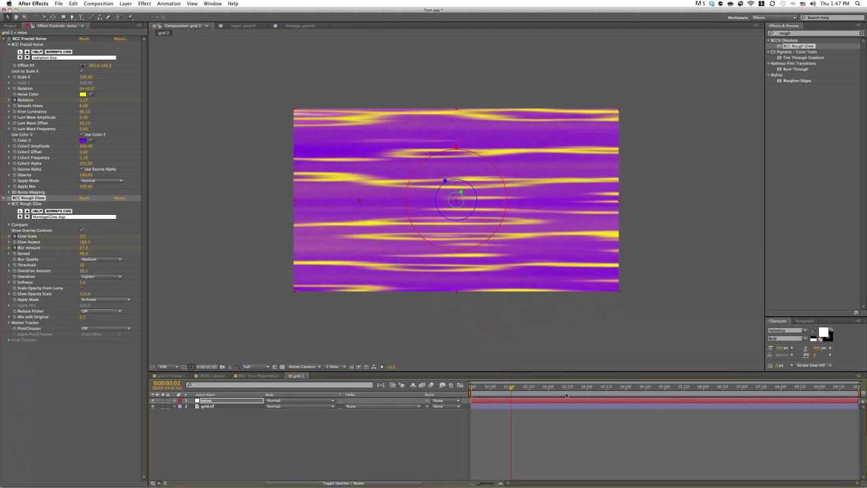
pyautogui.click(570, 390)
pyautogui.press('Home')
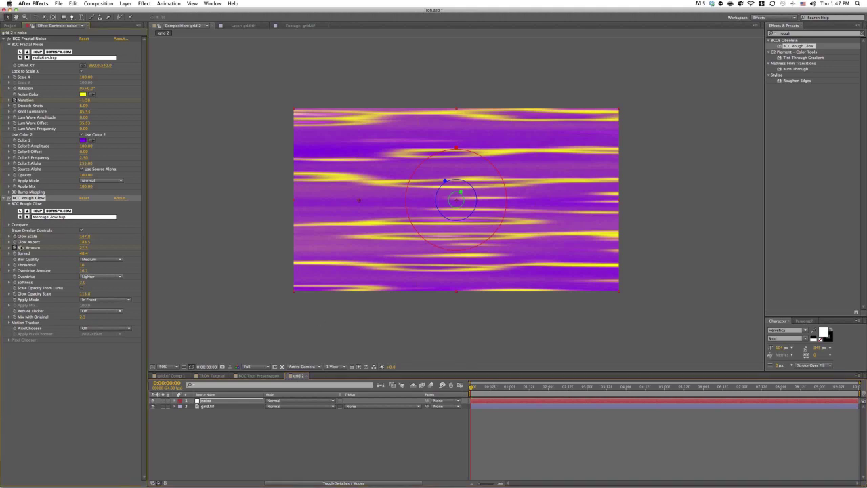
pyautogui.click(519, 387)
pyautogui.click(645, 386)
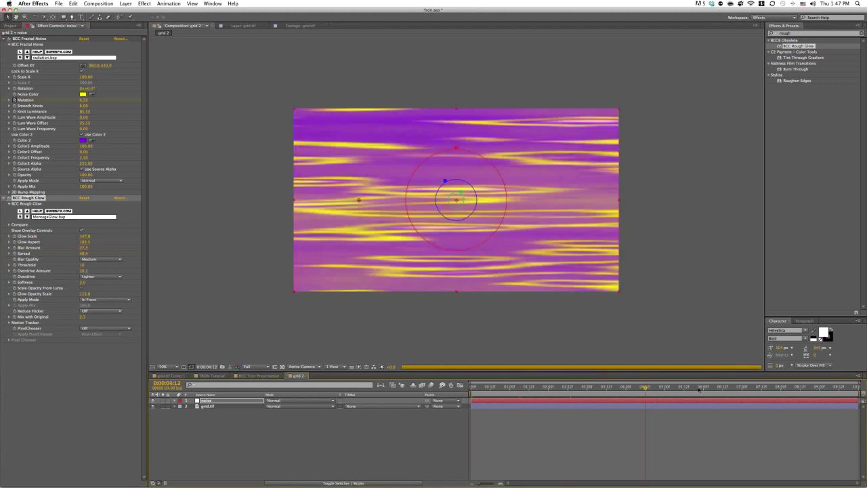
pyautogui.click(698, 387)
pyautogui.click(779, 387)
pyautogui.click(815, 387)
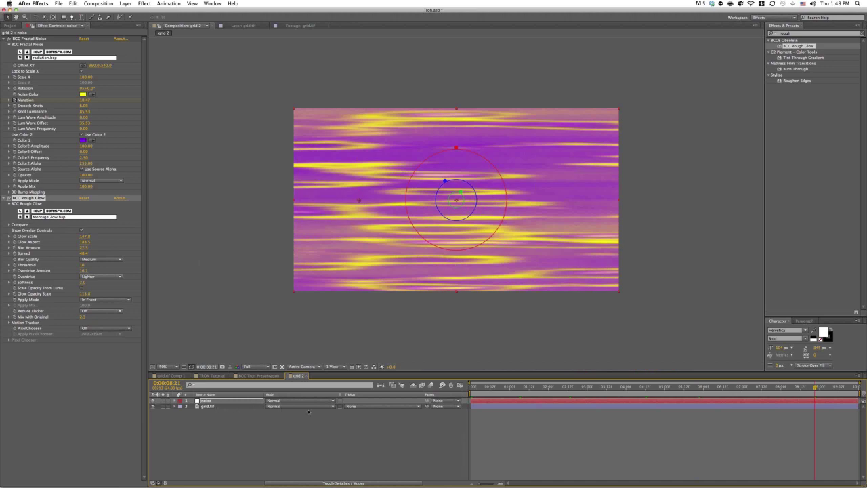
# Step: Set the grid.tif layer's track matte to Luma Matte "noise"
pyautogui.click(206, 407)
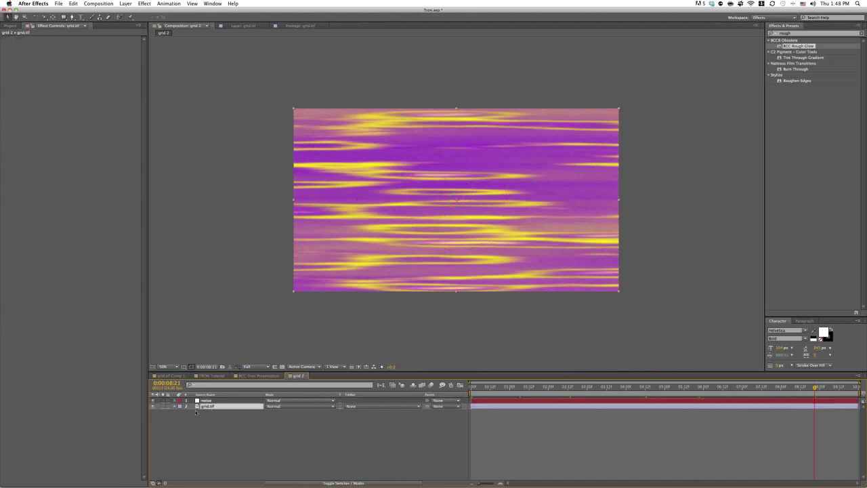
pyautogui.click(368, 407)
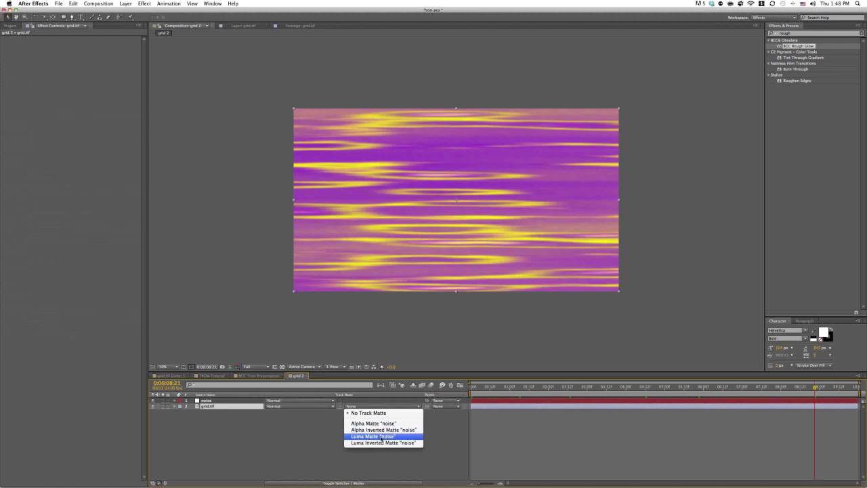
pyautogui.click(210, 410)
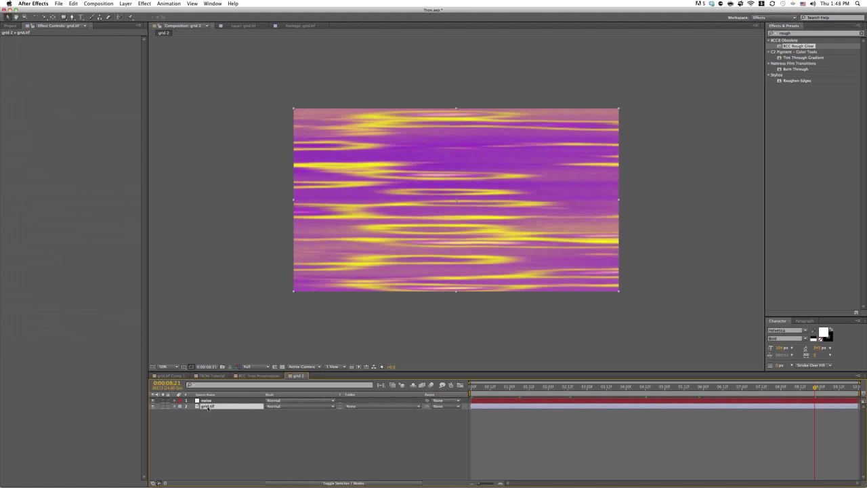
pyautogui.click(364, 406)
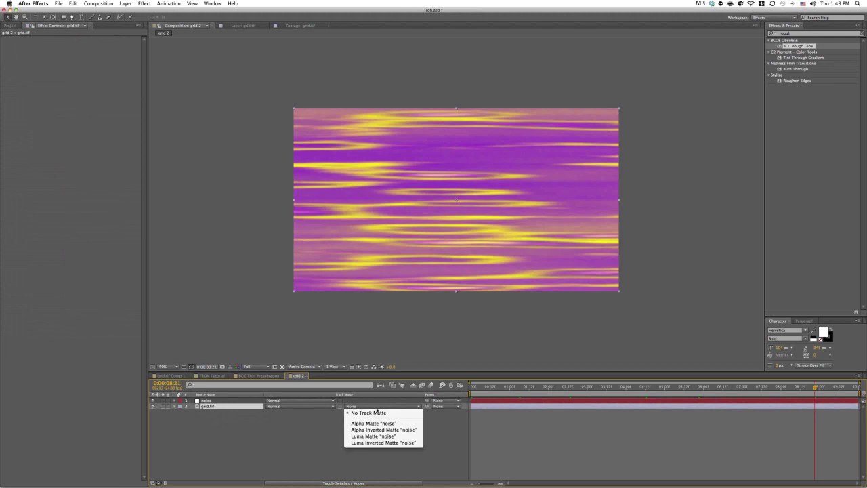
pyautogui.click(375, 440)
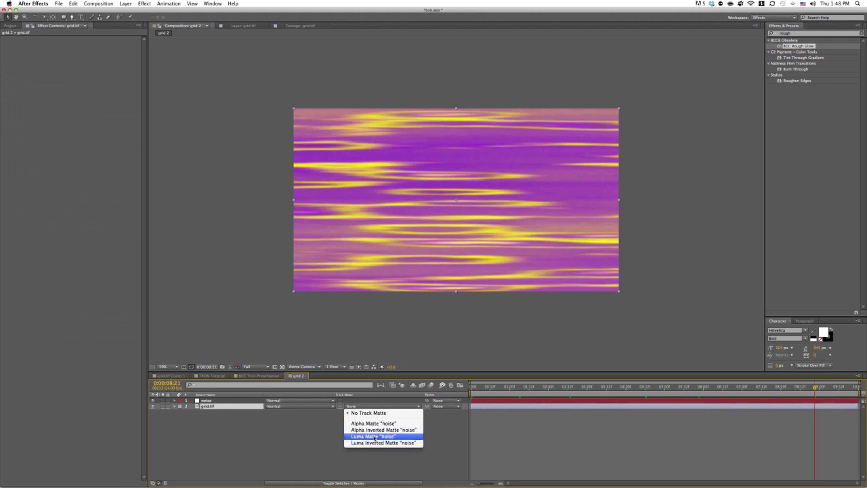
# Step: Preview the matted grid at several times up to 0:00:06:18 to examine its animated light streaks
pyautogui.click(529, 386)
pyautogui.click(574, 386)
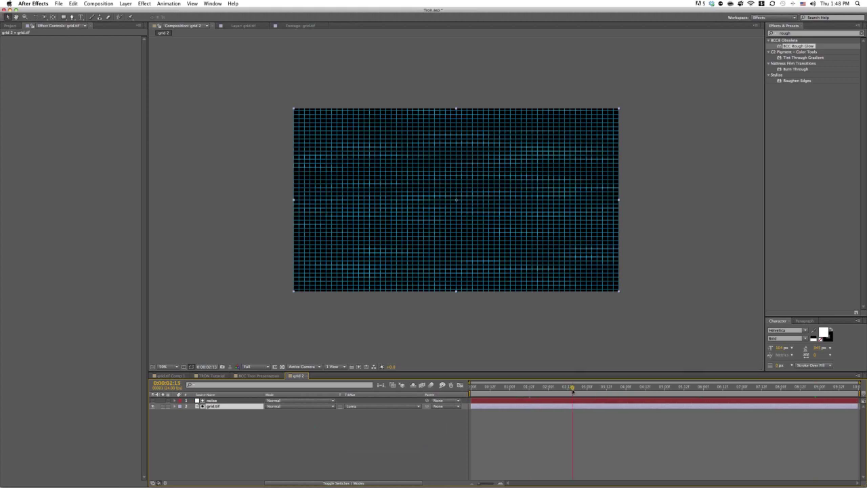
pyautogui.click(611, 388)
pyautogui.click(657, 387)
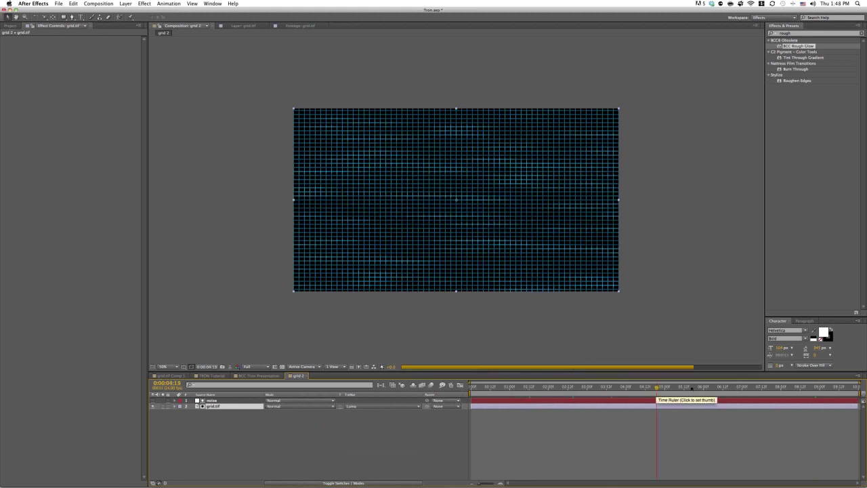
pyautogui.click(692, 387)
pyautogui.click(732, 387)
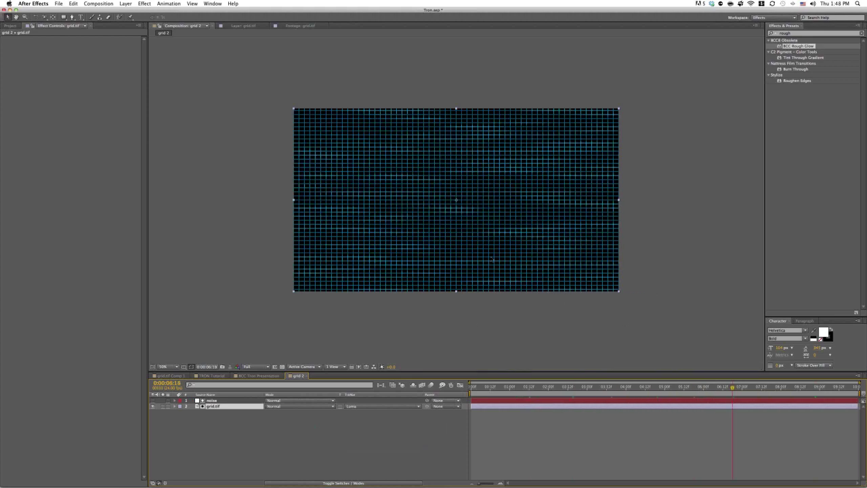
# Step: Draw a wide rectangular mask on the grid.tif layer at the first frame, cutting off the strip along its upper edge
pyautogui.press('space')
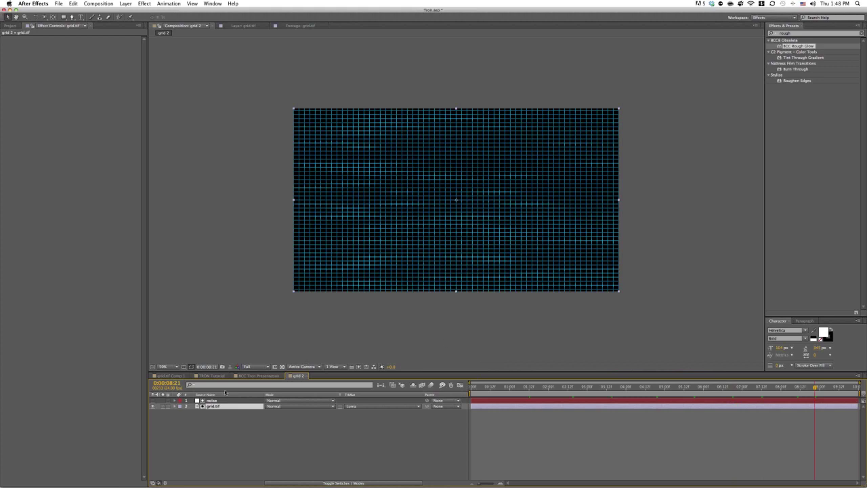
pyautogui.click(480, 385)
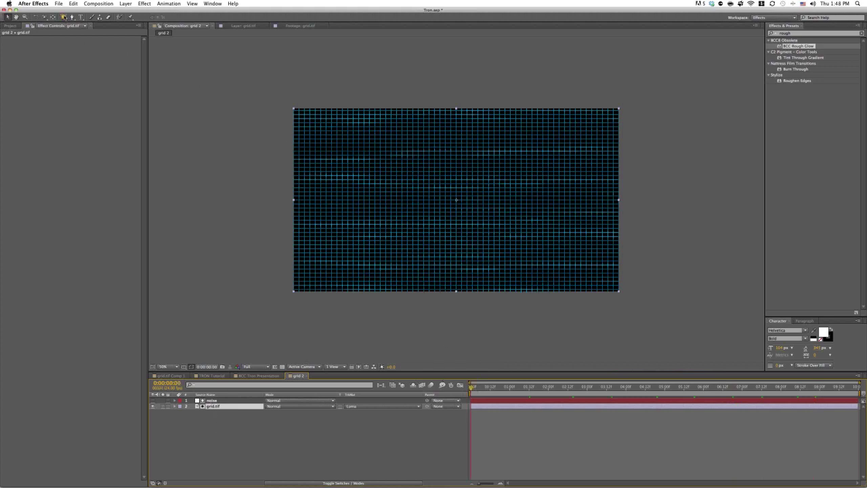
pyautogui.click(64, 17)
pyautogui.moveTo(260, 139); pyautogui.dragTo(690, 329)
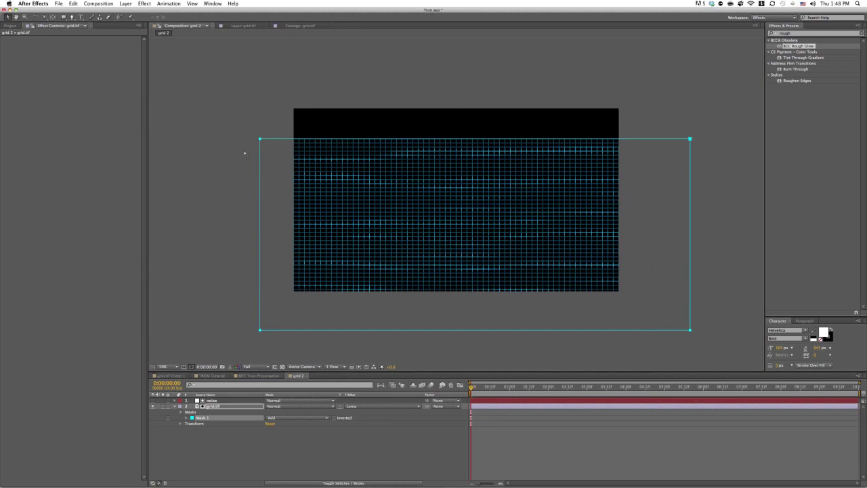
# Step: Increase the Mask Feather of Mask 1 on grid.tif so the grid's upper edge fades softly into black
pyautogui.click(208, 446)
pyautogui.click(213, 406)
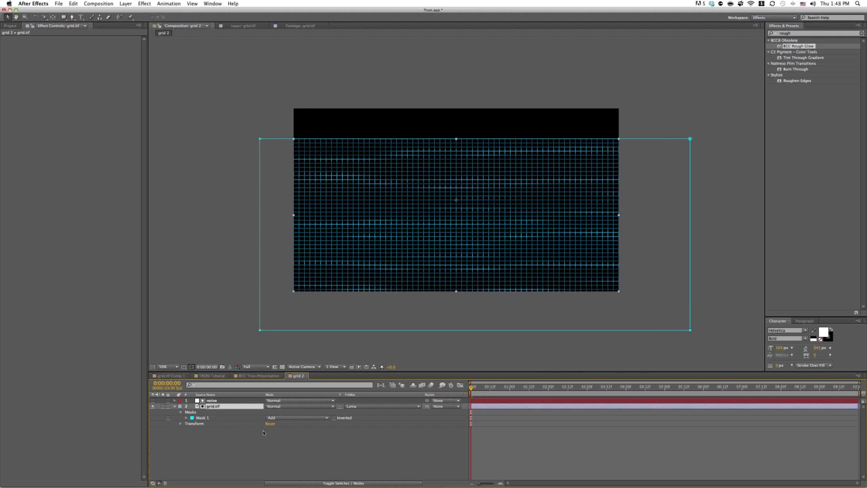
pyautogui.press('f')
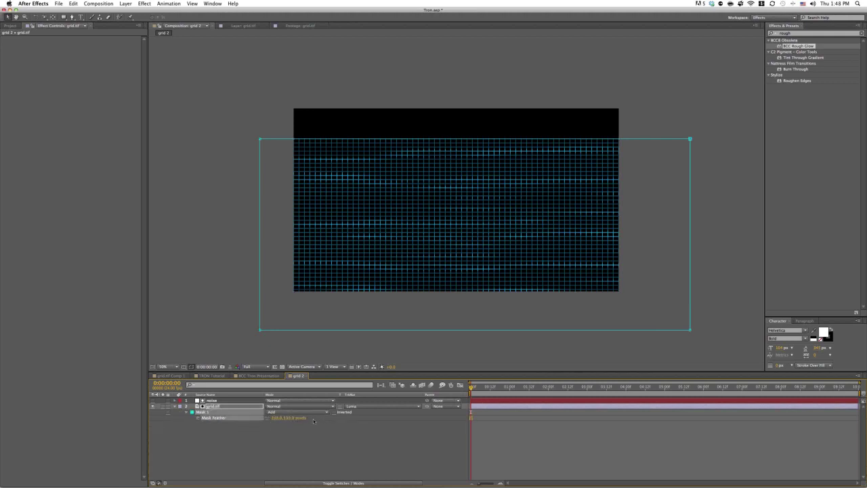
pyautogui.moveTo(289, 418); pyautogui.dragTo(302, 419)
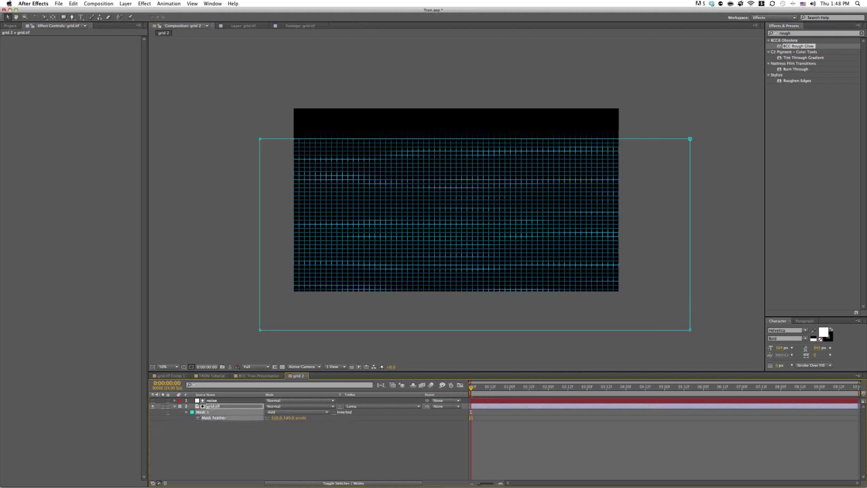
pyautogui.click(287, 433)
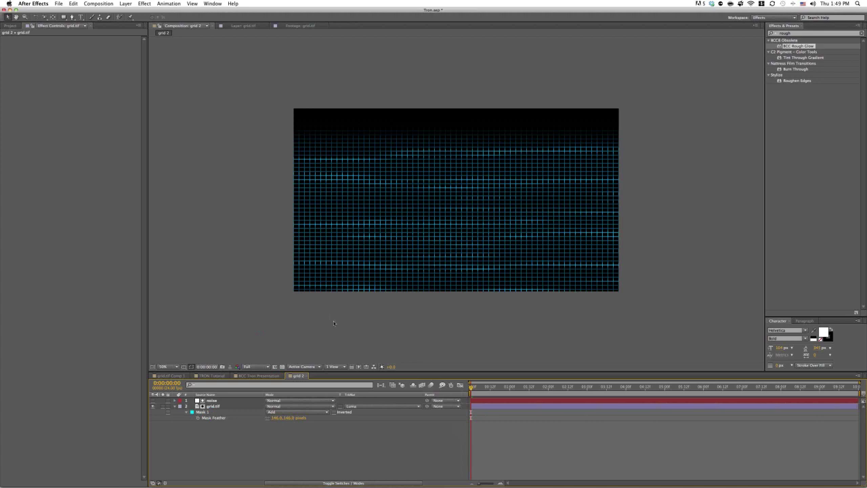
# Step: Close the grid 2 composition, add it to BCC Tron Presentation below stripe.tif, and make it a 3D layer
pyautogui.click(306, 376)
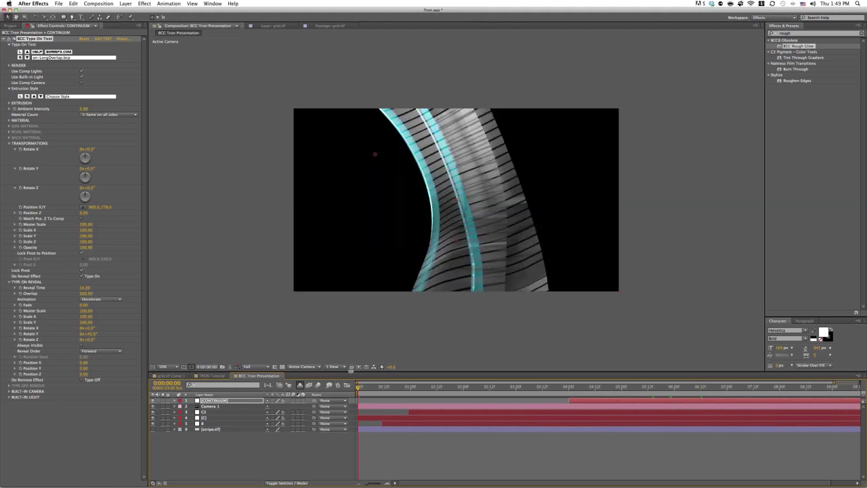
pyautogui.click(10, 25)
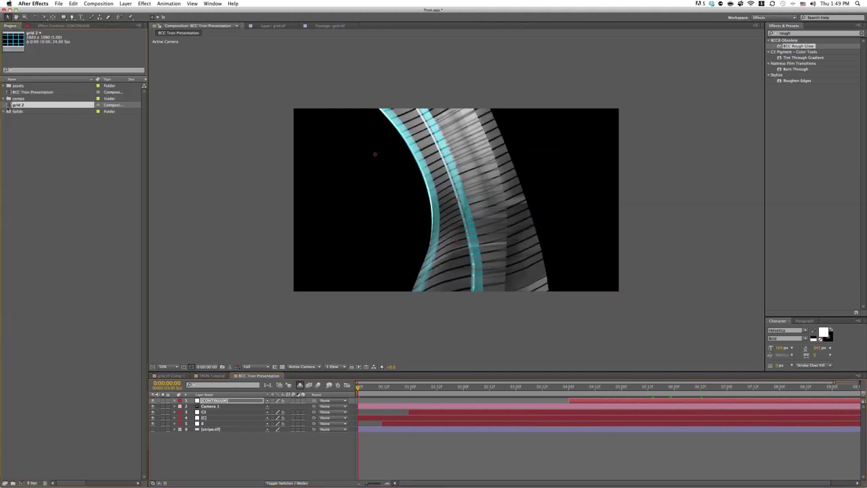
pyautogui.moveTo(144, 350); pyautogui.dragTo(242, 437)
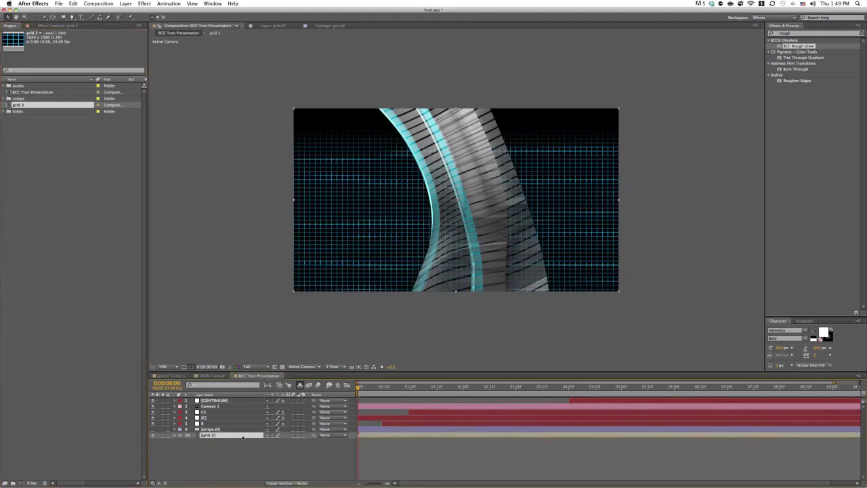
pyautogui.click(303, 435)
# Step: Hide the Parent column in the BCC Tron Presentation timeline
pyautogui.rightClick(332, 396)
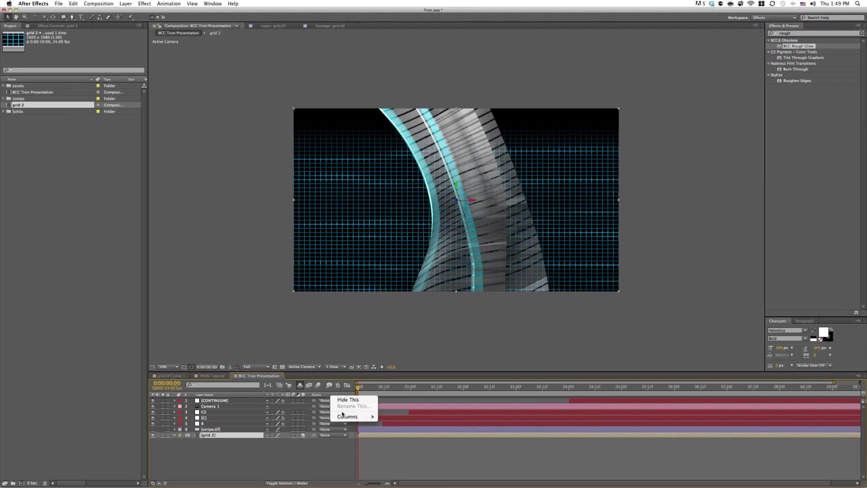
pyautogui.moveTo(366, 416)
pyautogui.click(392, 448)
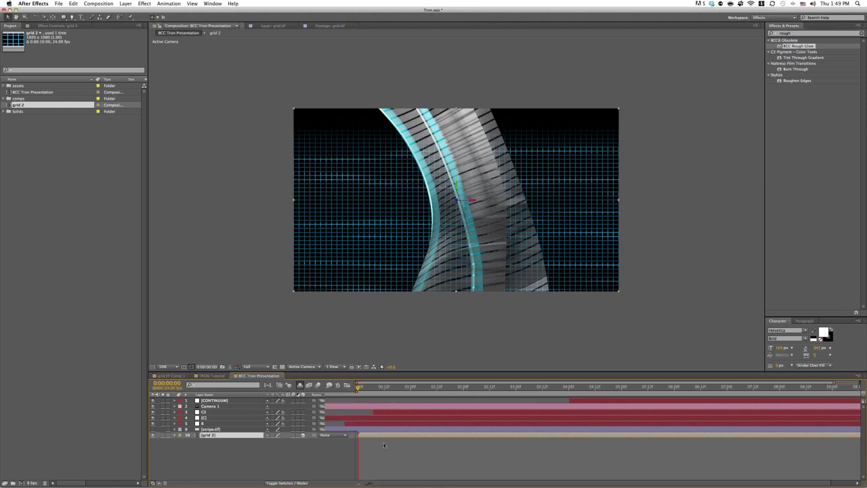
# Step: Tilt the grid 2 layer to an X Rotation of -64° and move it down to form a floor
pyautogui.click(211, 435)
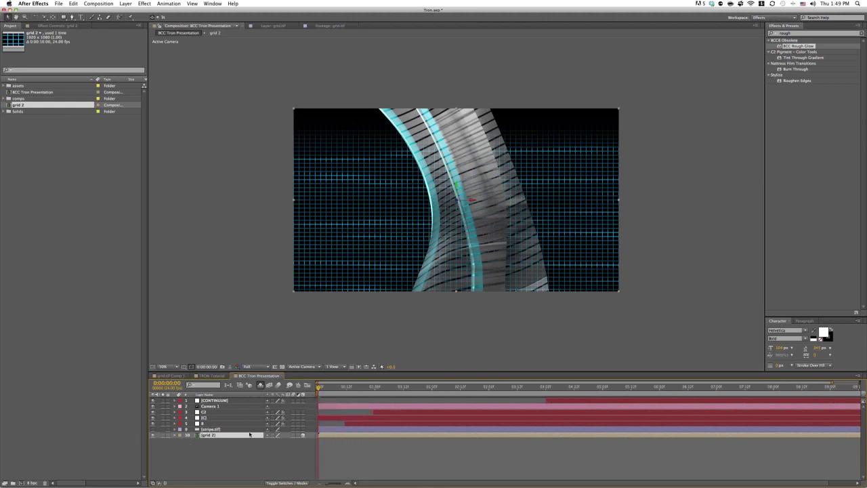
pyautogui.press('r')
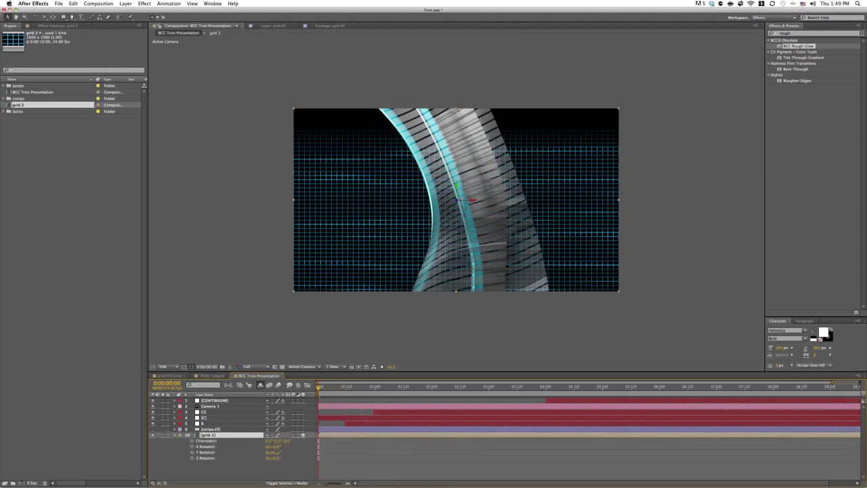
pyautogui.moveTo(274, 446); pyautogui.dragTo(319, 446)
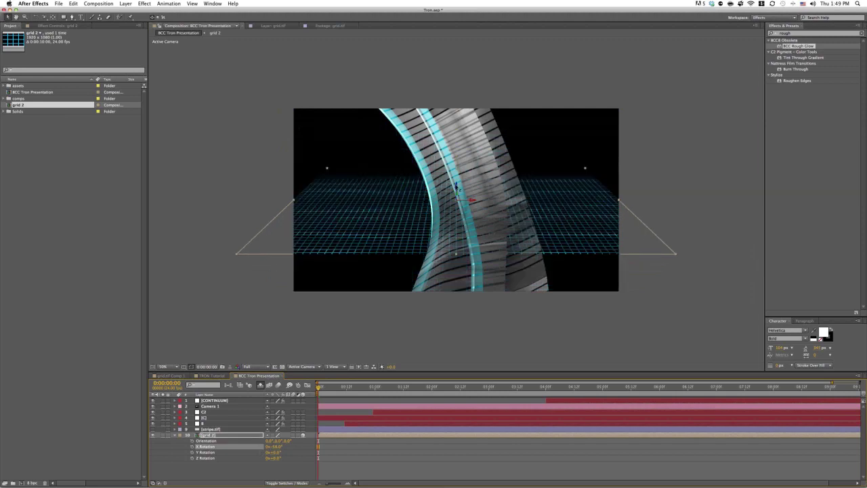
pyautogui.moveTo(458, 187); pyautogui.dragTo(458, 221)
# Step: Scale the grid 2 layer to 147% and save the project with the current time at 0:00:06:18
pyautogui.press('s')
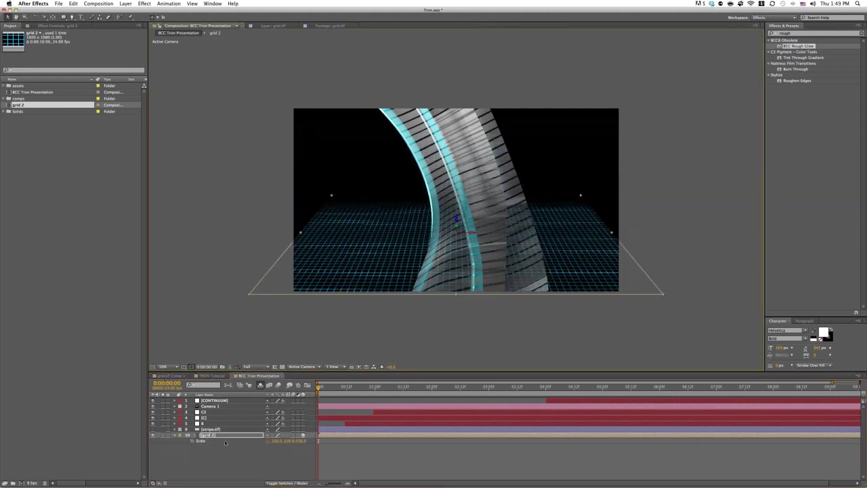
pyautogui.moveTo(275, 442); pyautogui.dragTo(292, 423)
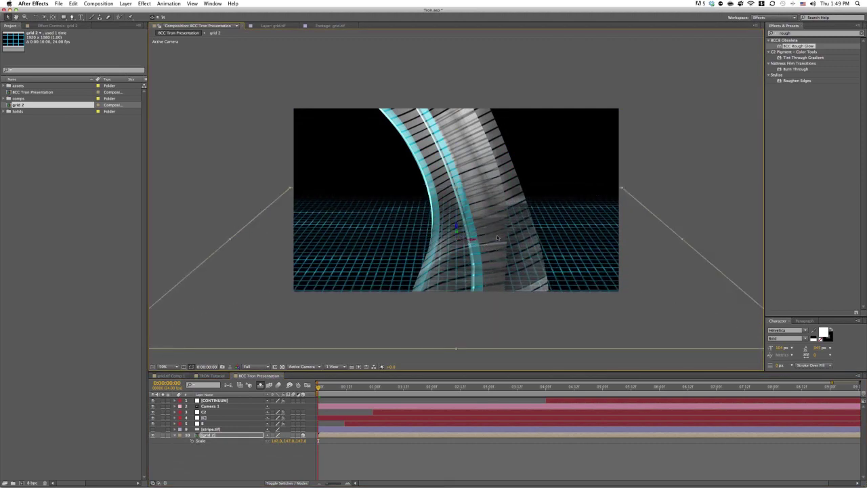
pyautogui.click(616, 387)
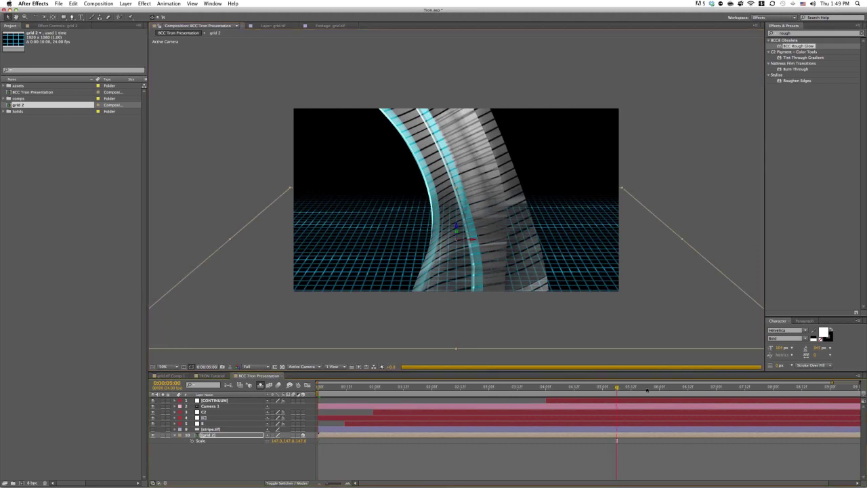
pyautogui.moveTo(656, 387); pyautogui.dragTo(701, 387)
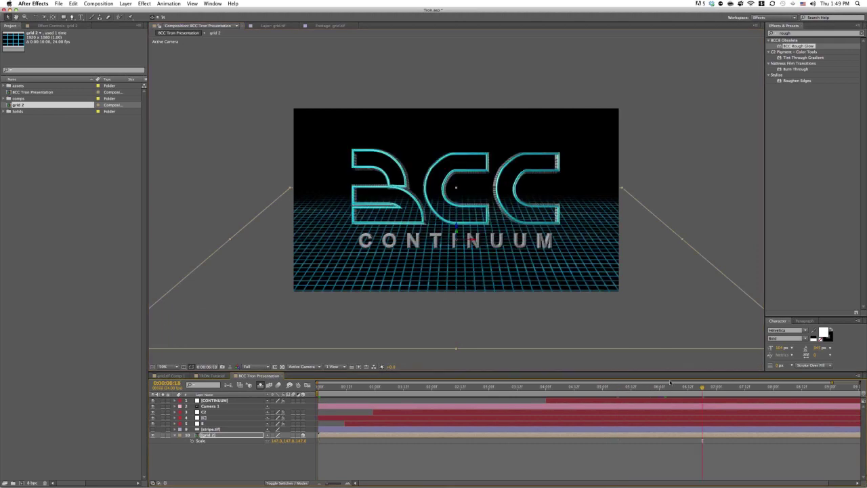
pyautogui.press('super+s')
# Step: Reposition the grid 2 floor slightly lower beneath the BCC letters, keeping it roughly centered in the frame
pyautogui.click(457, 228)
pyautogui.moveTo(456, 228); pyautogui.dragTo(491, 281)
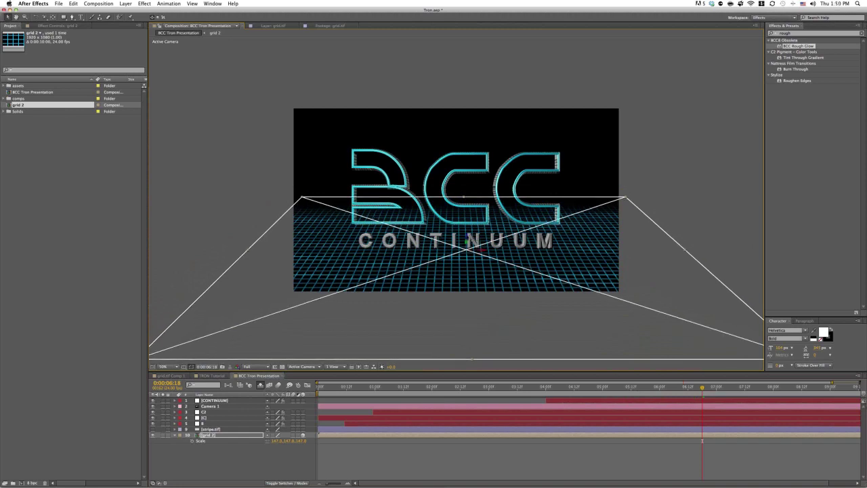
pyautogui.moveTo(468, 241); pyautogui.dragTo(463, 245)
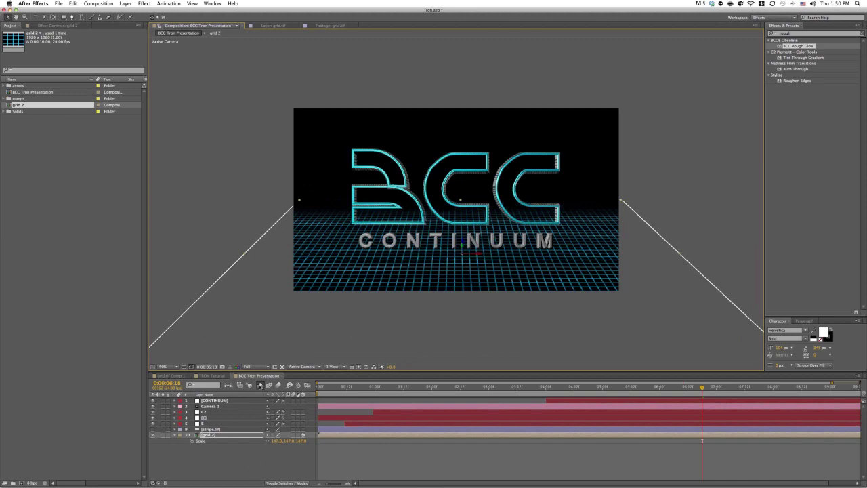
# Step: Reveal the hidden shy layers, turn on Light 1, and check its light settings without changing them
pyautogui.click(261, 385)
pyautogui.click(207, 440)
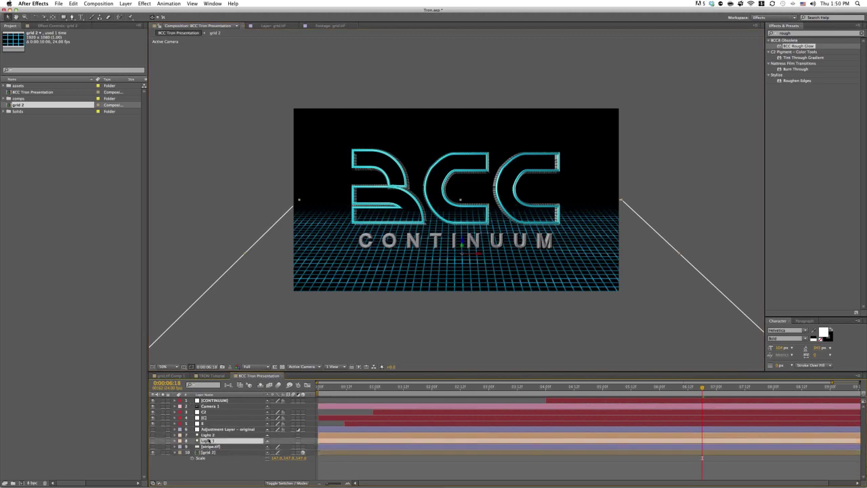
pyautogui.click(153, 440)
pyautogui.doubleClick(213, 441)
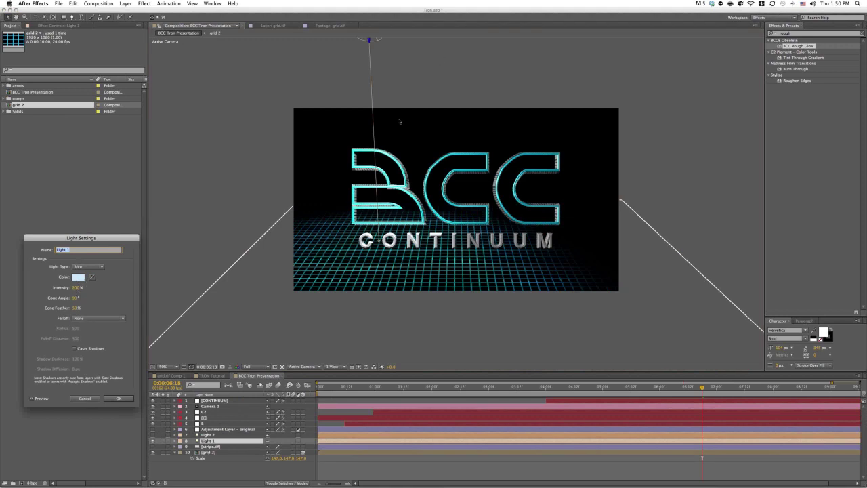
pyautogui.click(86, 399)
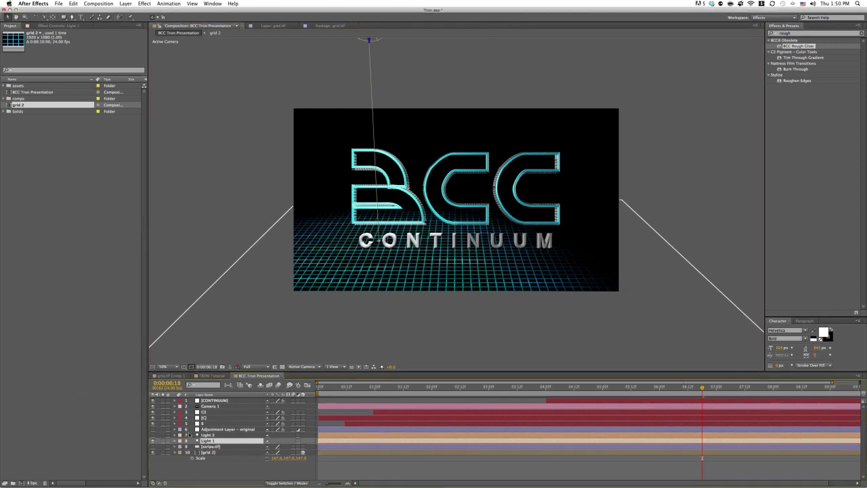
# Step: Turn on Light 2 and check its light settings without changing them
pyautogui.click(154, 435)
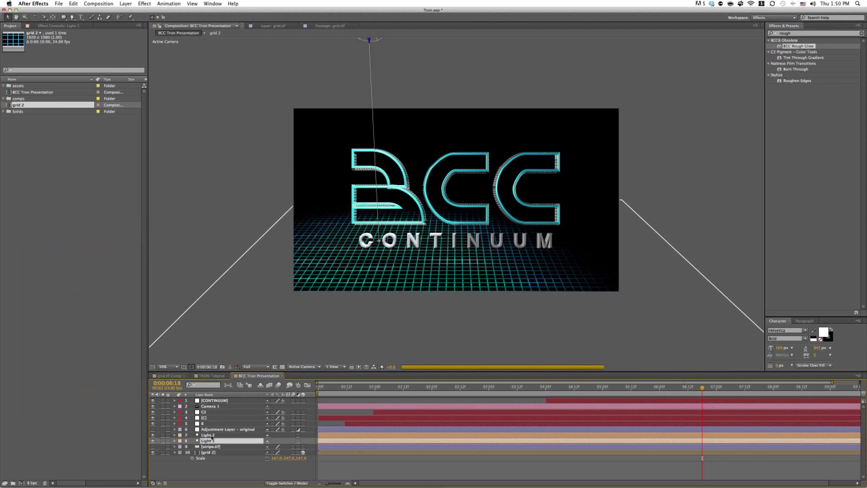
pyautogui.click(210, 435)
pyautogui.doubleClick(211, 436)
pyautogui.click(87, 398)
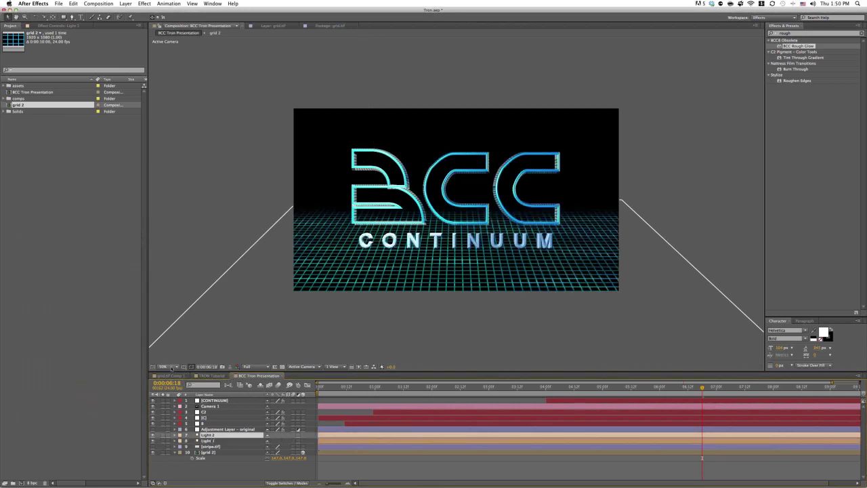
# Step: Examine where Light 1 sits in relation to the title and the grid floor at 25% magnification, and return to 50%
pyautogui.click(163, 366)
pyautogui.click(169, 415)
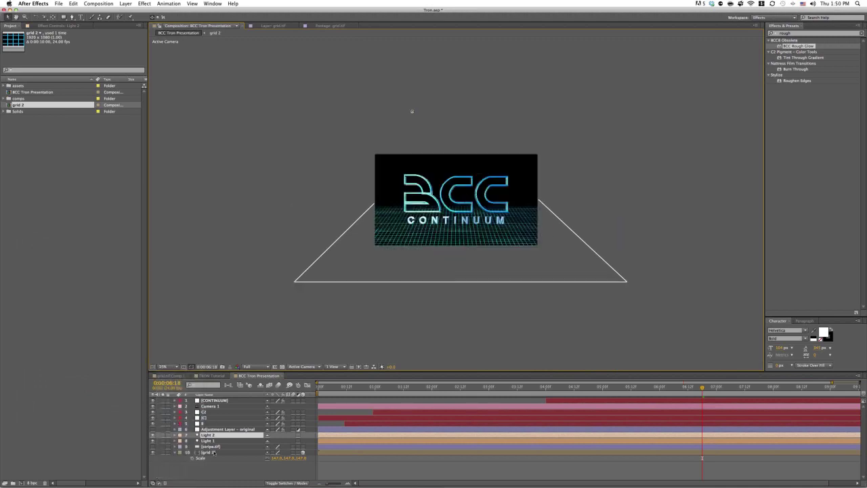
pyautogui.click(207, 447)
pyautogui.click(207, 440)
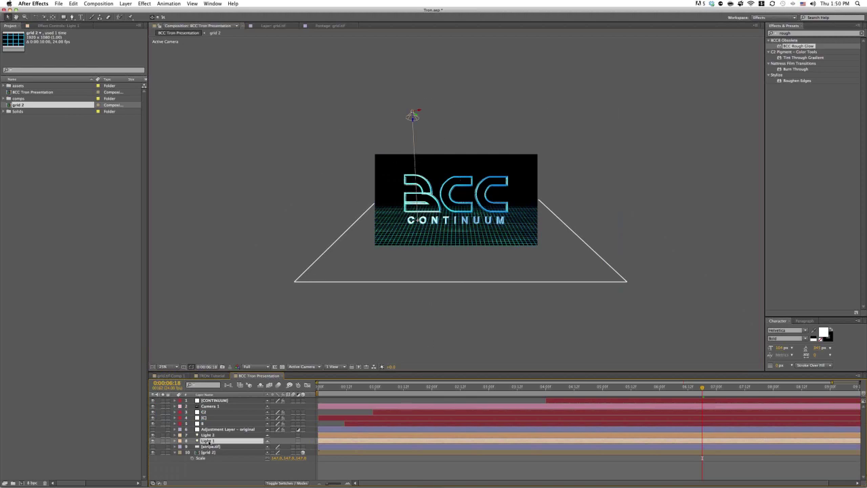
pyautogui.click(164, 366)
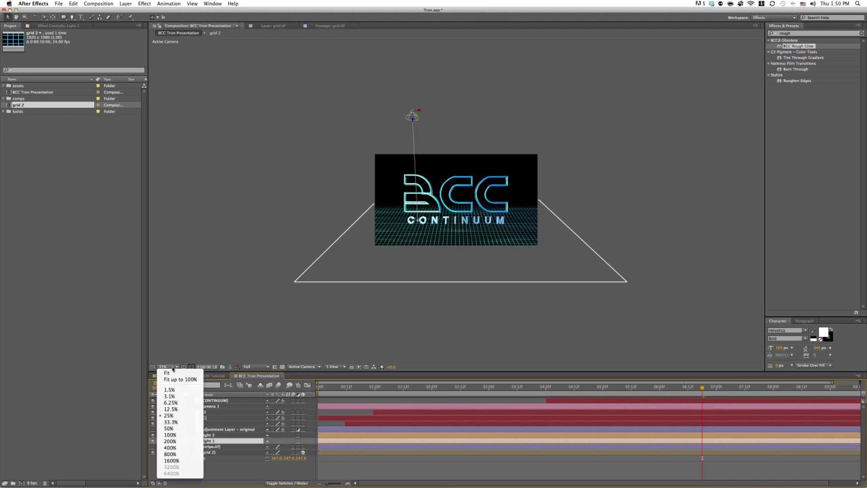
pyautogui.click(174, 429)
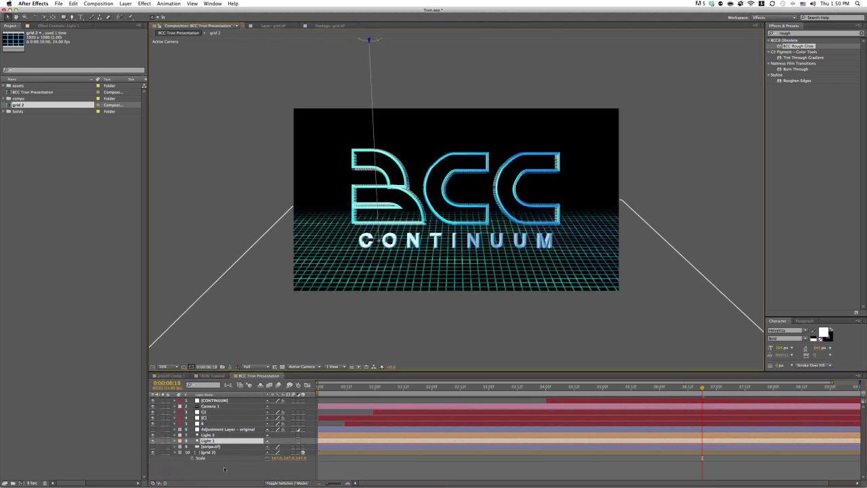
pyautogui.click(214, 474)
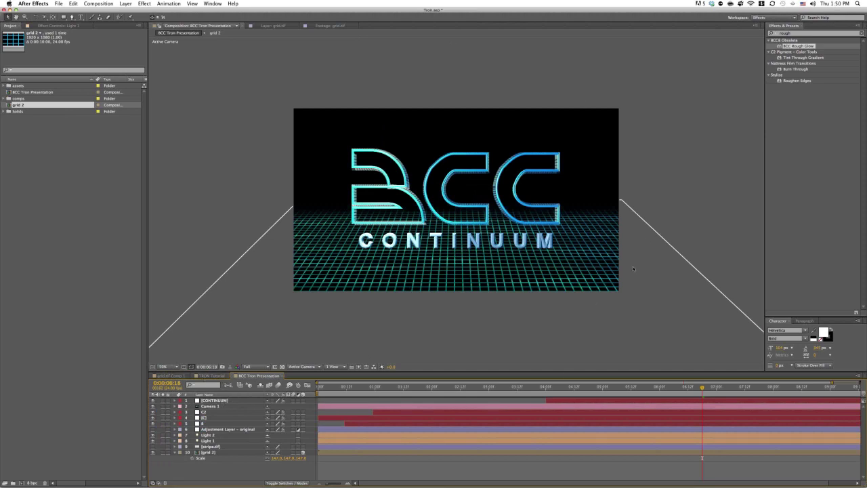
# Step: Orbit Camera 1 sideways to show the title at an angle, and shift the grid 2 floor to cover the frame's lower area
pyautogui.click(214, 406)
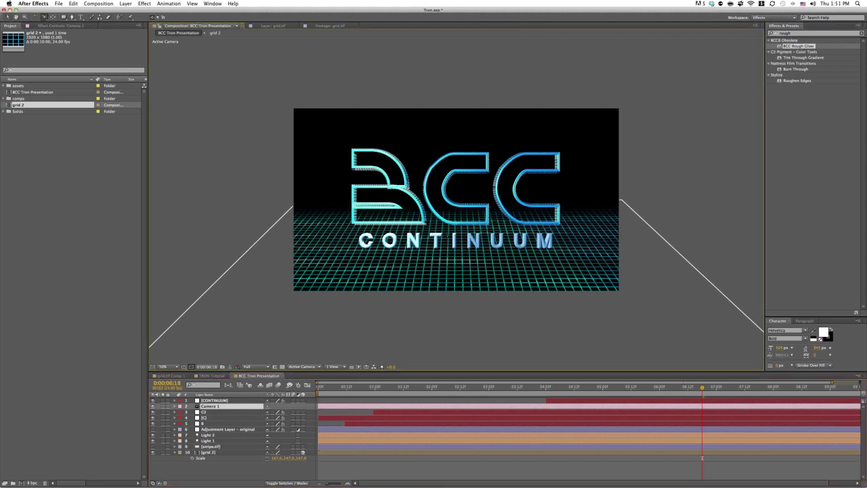
pyautogui.moveTo(407, 224); pyautogui.dragTo(470, 224)
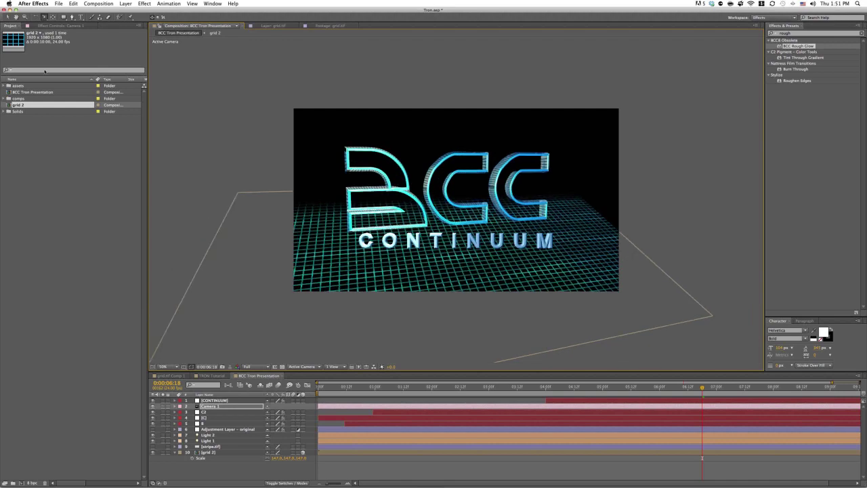
pyautogui.click(213, 452)
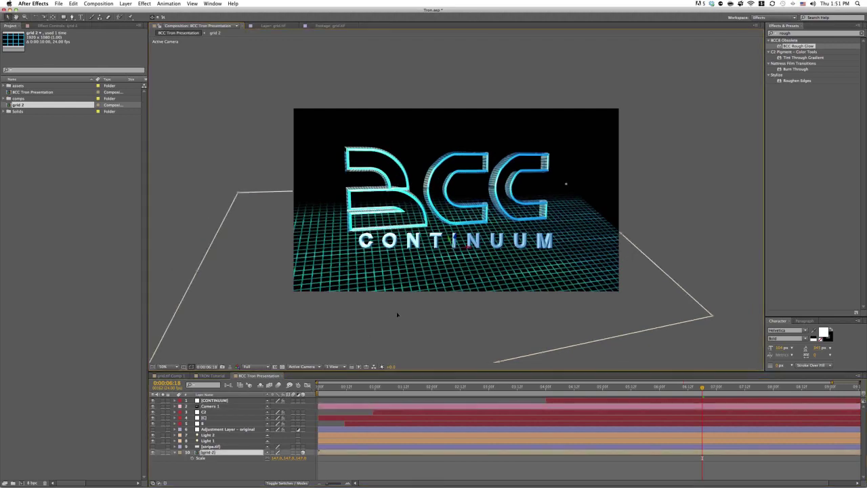
pyautogui.moveTo(397, 314); pyautogui.dragTo(478, 319)
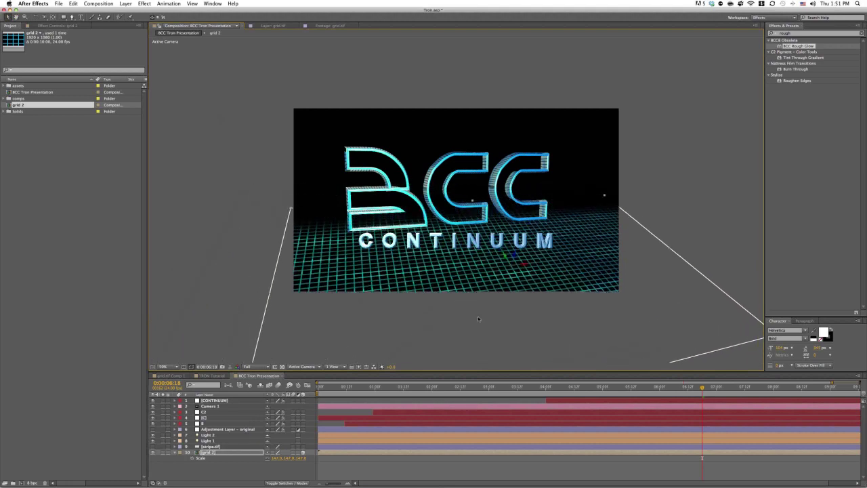
# Step: Clear the layer selection and add an adjustment layer above all the other layers of BCC Tron Presentation
pyautogui.click(409, 471)
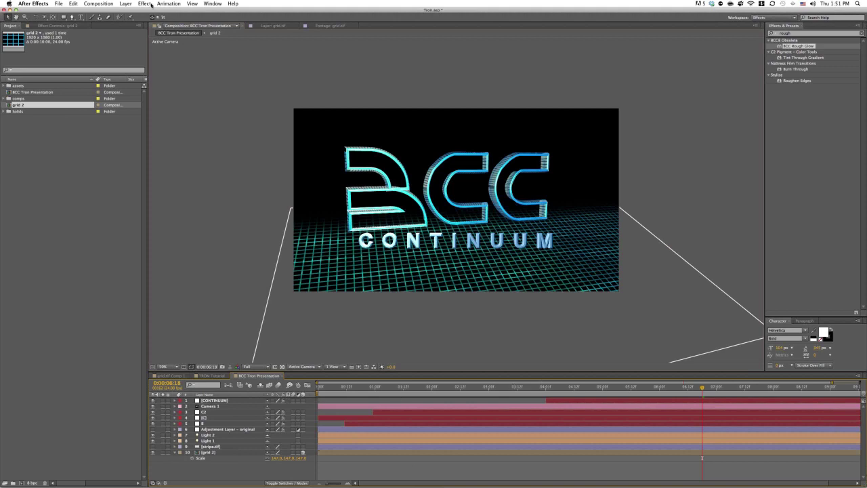
pyautogui.click(126, 4)
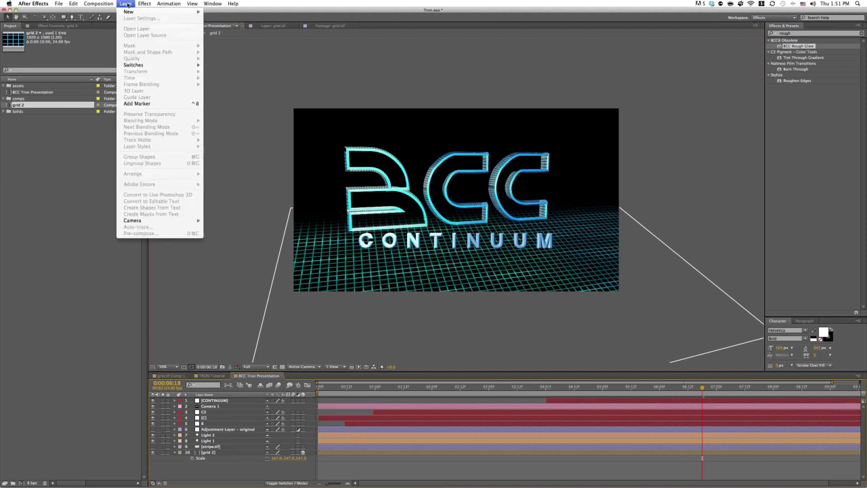
pyautogui.moveTo(135, 11)
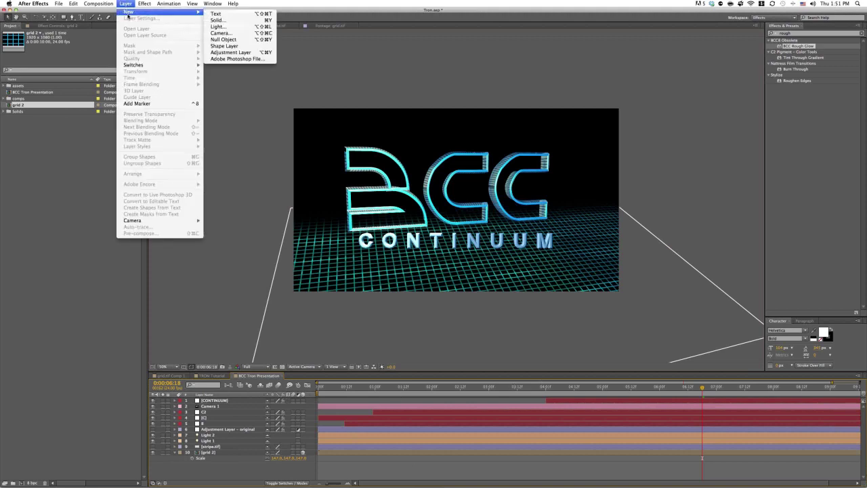
pyautogui.click(233, 53)
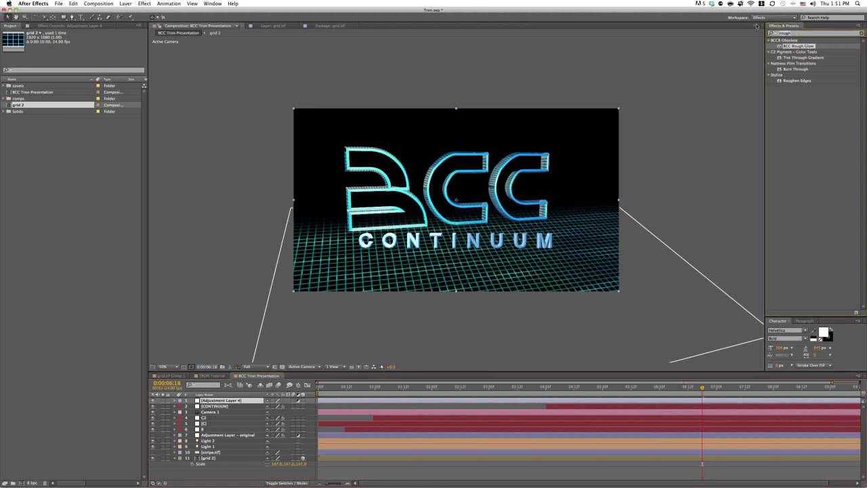
# Step: Find BCC Film Damage, apply it to Adjustment Layer 4, and load the kindaBlue.bcp preset
pyautogui.write('film')
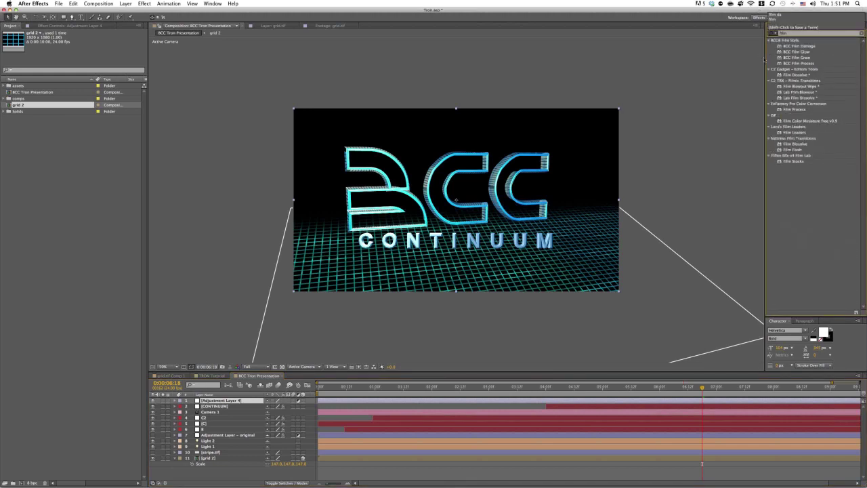
pyautogui.click(778, 46)
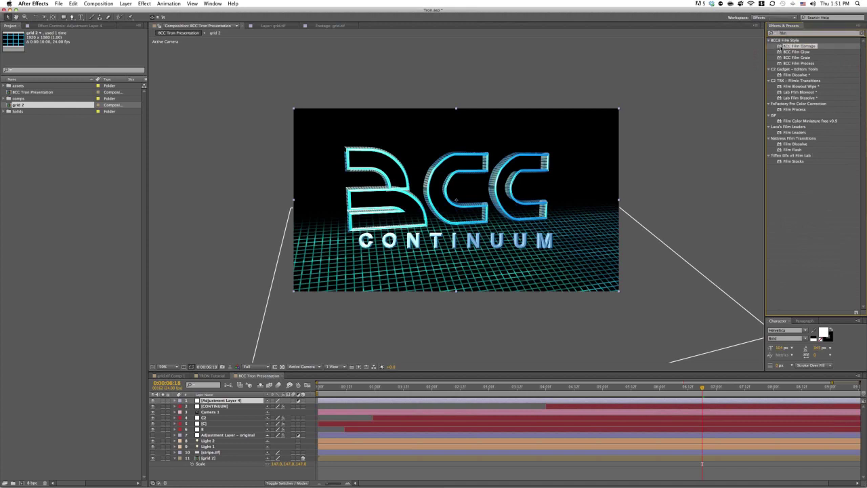
pyautogui.moveTo(774, 46); pyautogui.dragTo(218, 398)
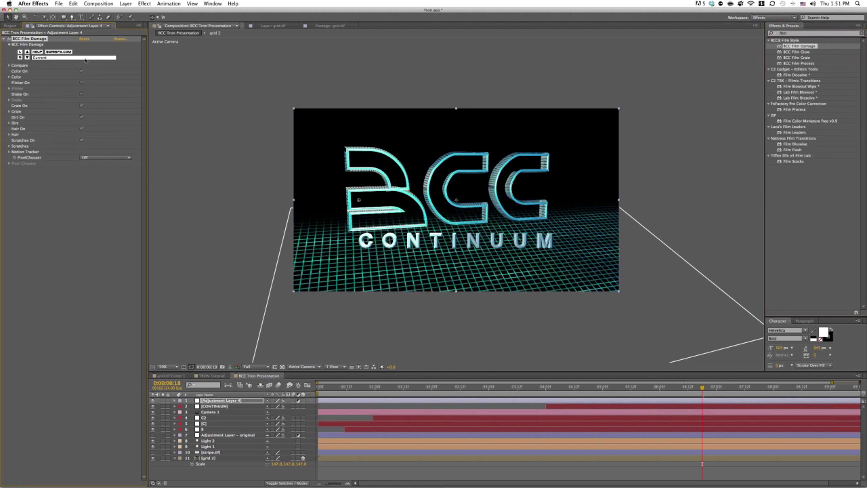
pyautogui.click(87, 57)
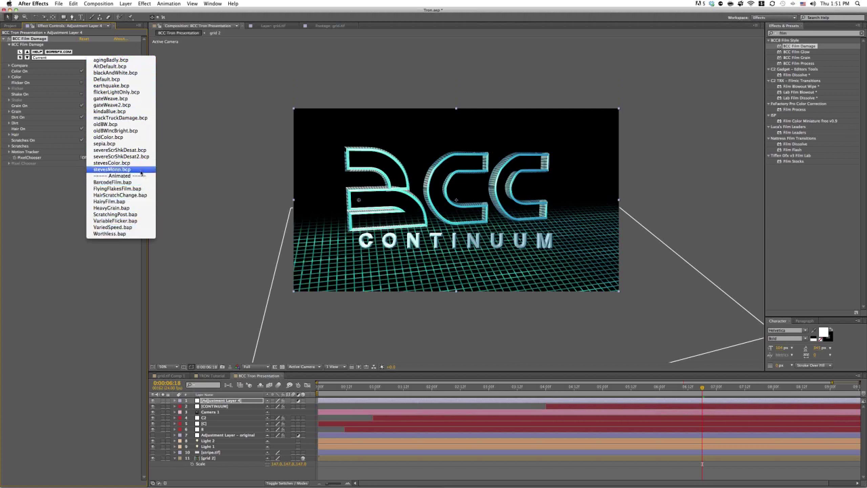
pyautogui.click(130, 112)
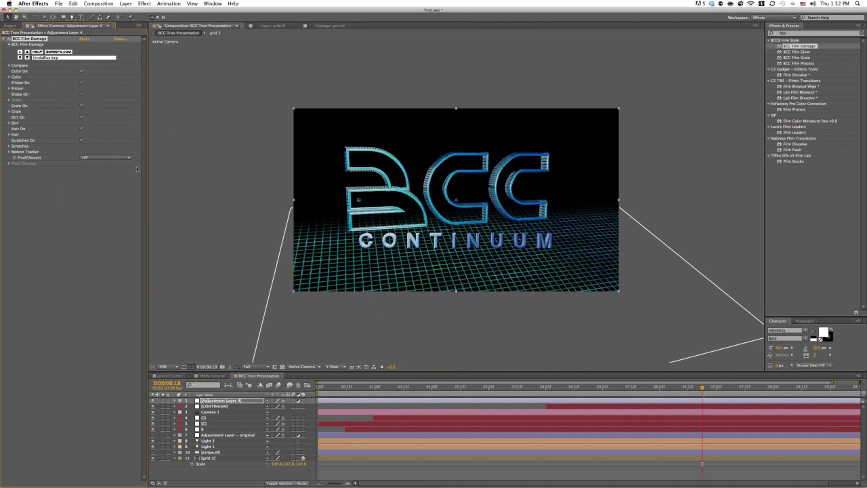
# Step: Turn off grain, dirt, hair and scratches in the BCC Film Damage effect
pyautogui.click(81, 106)
pyautogui.click(82, 117)
pyautogui.click(82, 129)
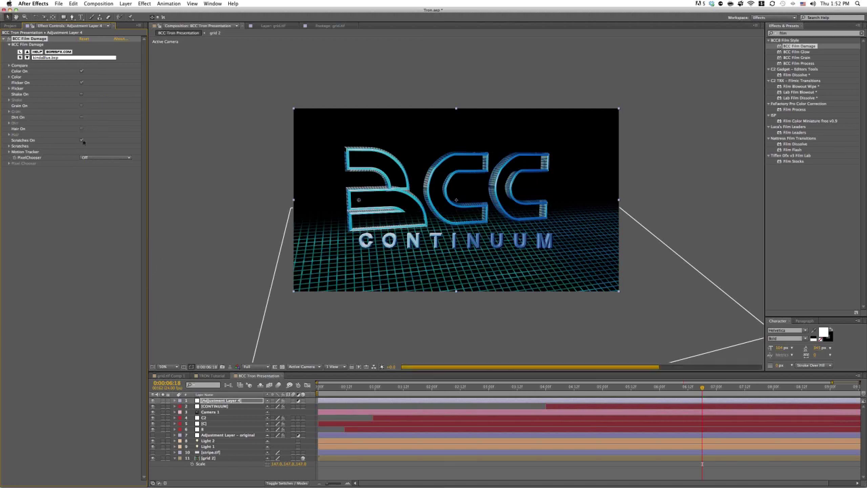
pyautogui.click(82, 139)
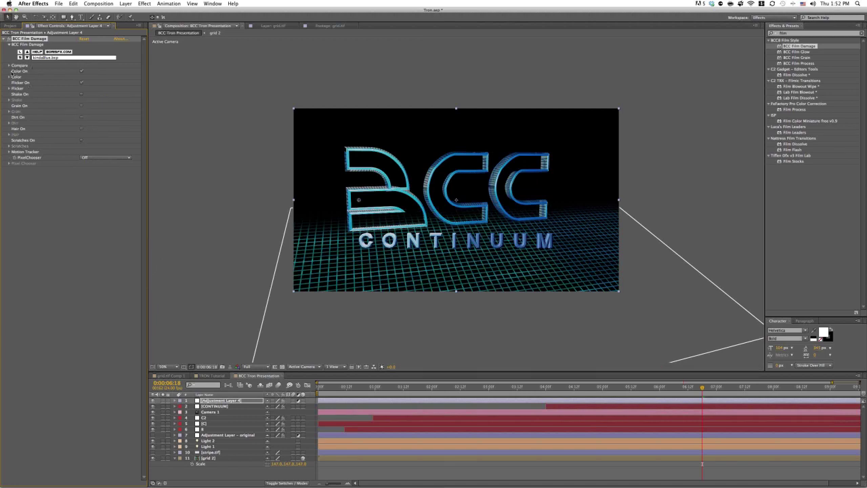
# Step: Set the Film Damage flicker amount to 25 and check the flicker further along the timeline at 0:00:08:07
pyautogui.click(9, 66)
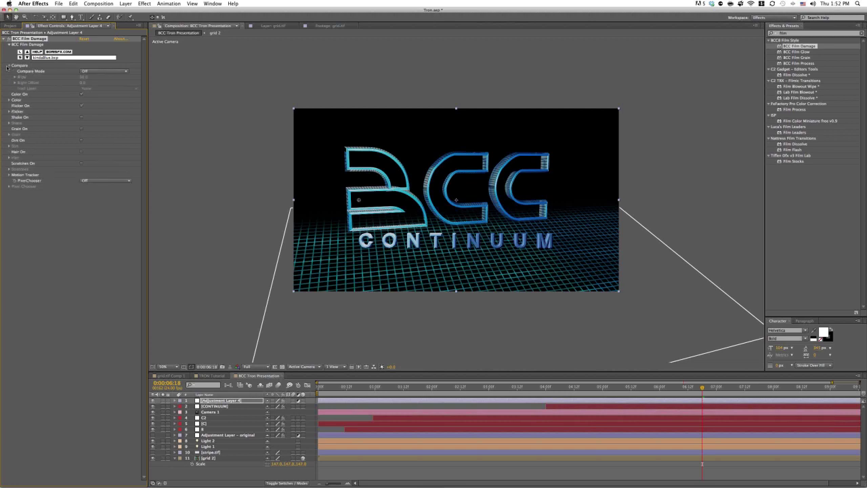
pyautogui.click(9, 66)
pyautogui.click(8, 77)
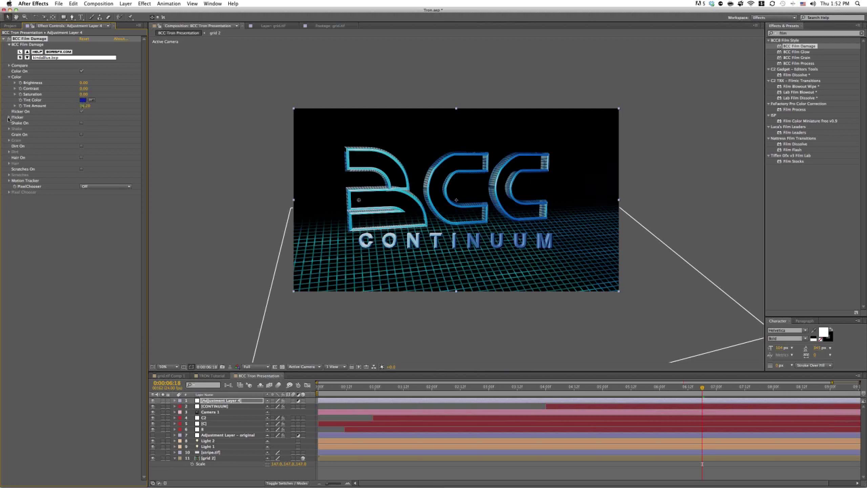
pyautogui.click(9, 118)
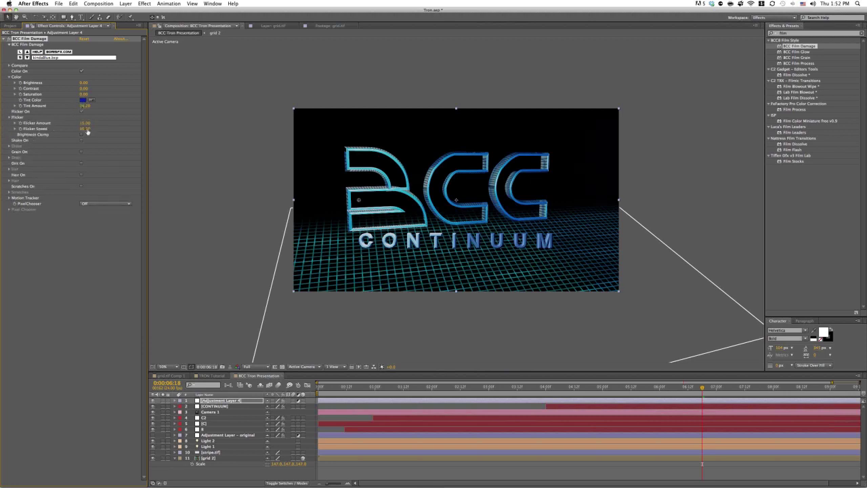
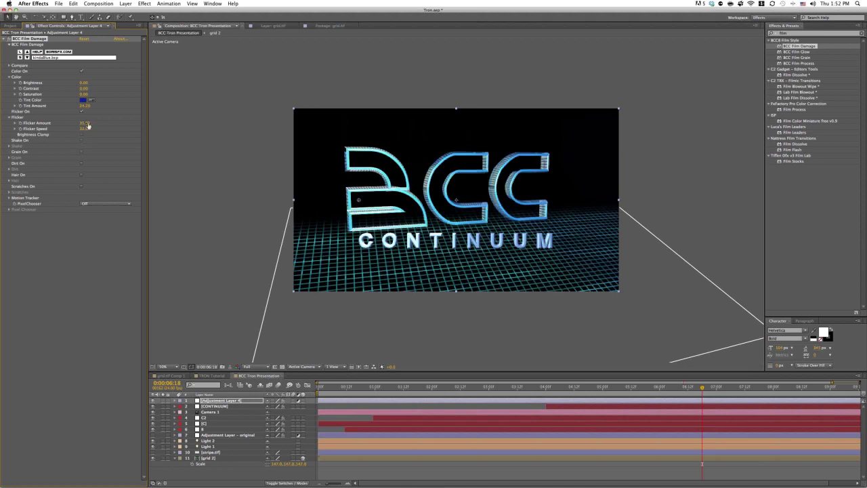
pyautogui.click(88, 123)
pyautogui.write('25')
pyautogui.press('Return')
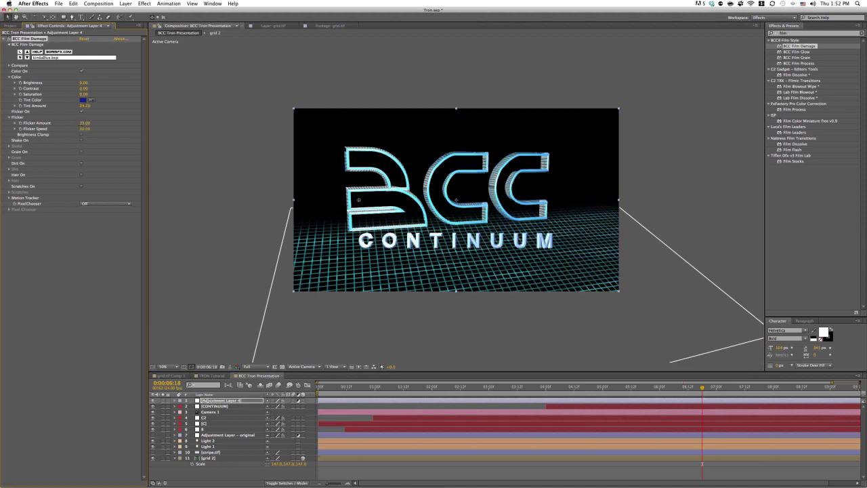
pyautogui.press('Return')
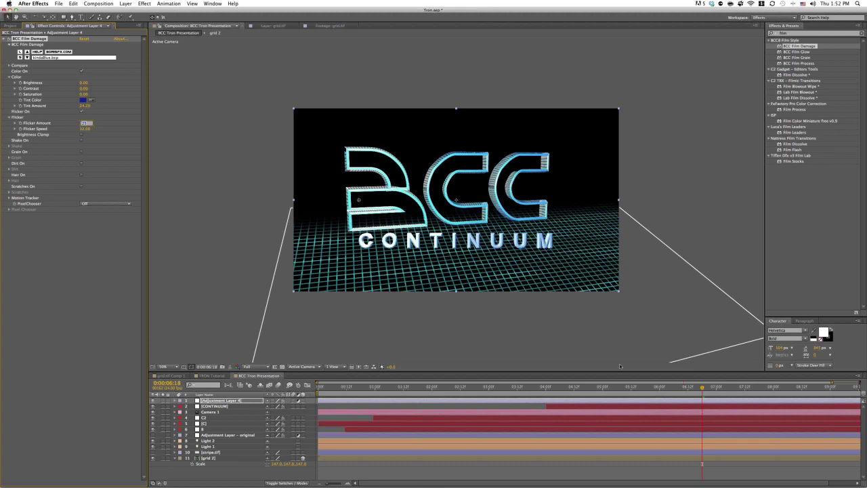
pyautogui.moveTo(715, 391); pyautogui.dragTo(790, 387)
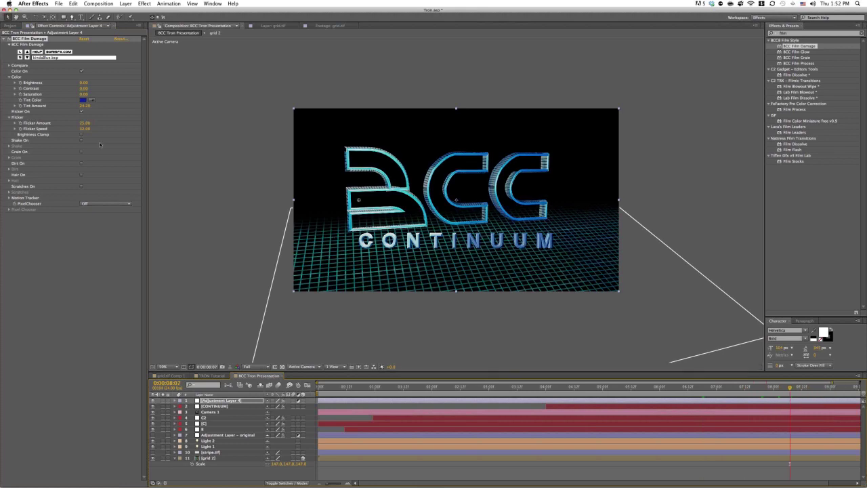
pyautogui.click(8, 116)
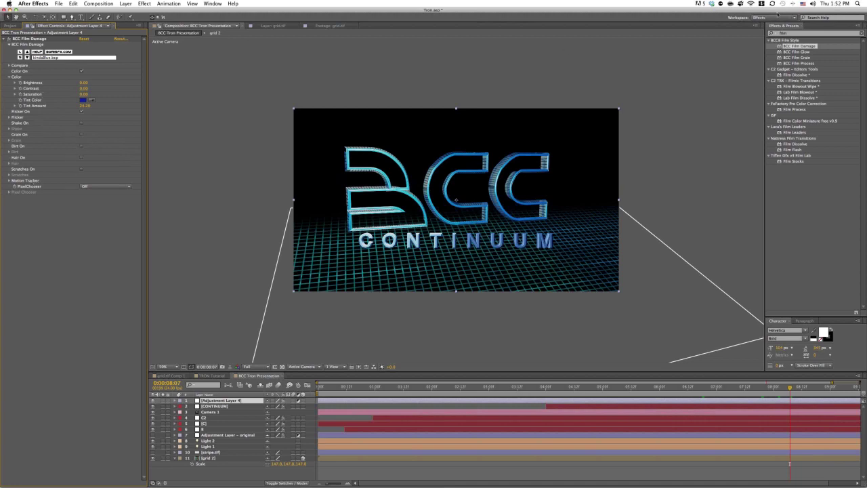
# Step: Find the BCC Edge Lighting effect and apply it to Adjustment Layer 4 after the Film Damage effect
pyautogui.click(792, 33)
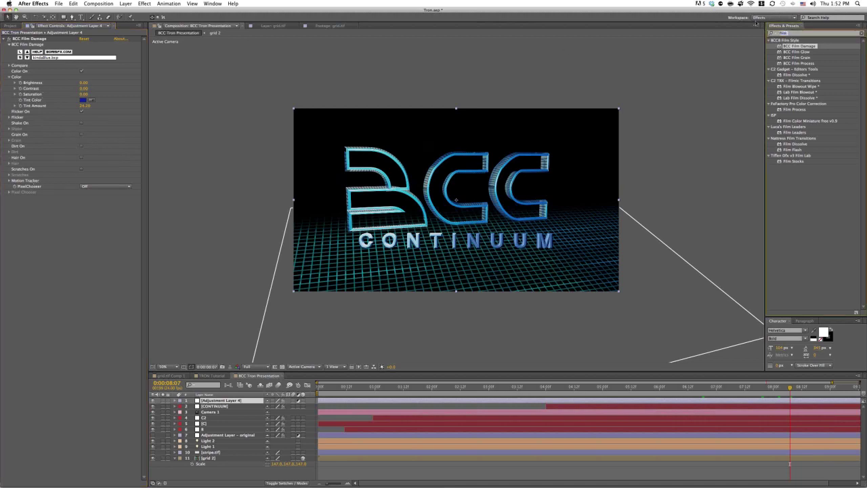
pyautogui.write('edge')
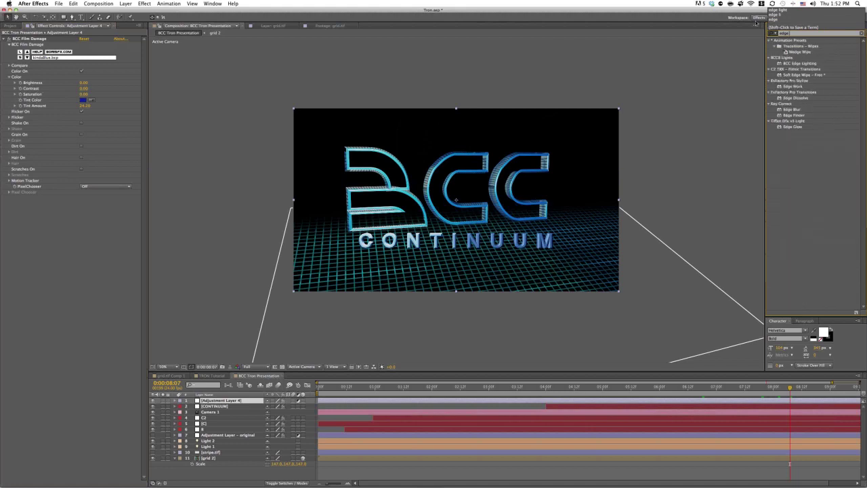
pyautogui.write(' l')
pyautogui.click(800, 46)
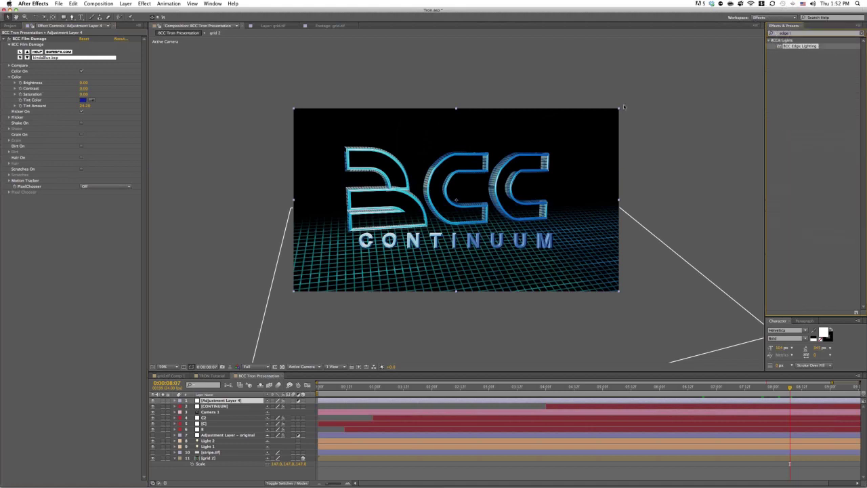
pyautogui.moveTo(625, 107); pyautogui.dragTo(226, 402)
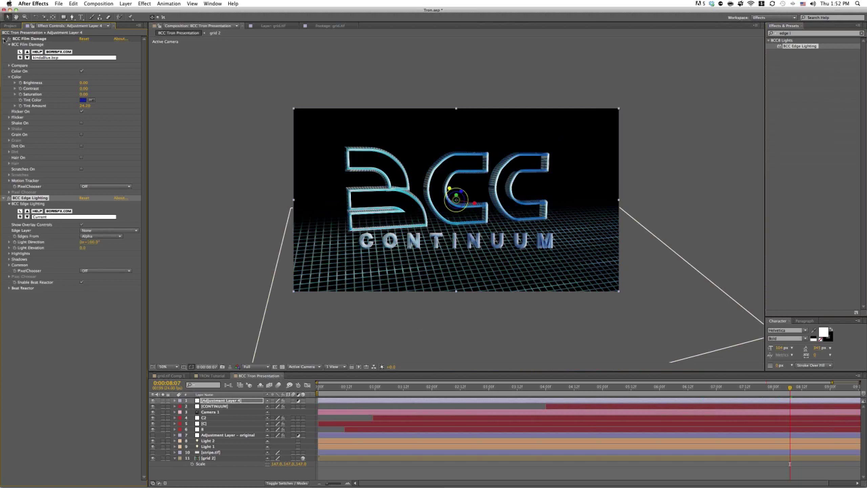
# Step: Load the blueNeonGlow.bcp preset in BCC Edge Lighting and keep its edges taken from Luma
pyautogui.click(5, 39)
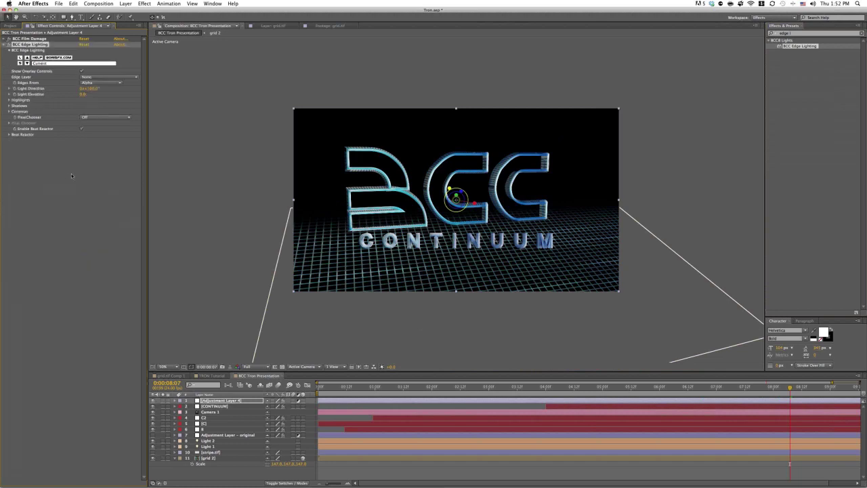
pyautogui.click(78, 62)
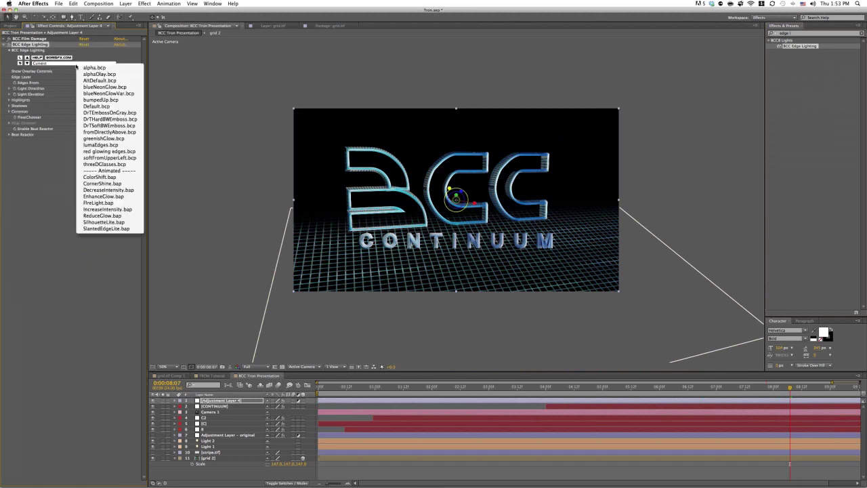
pyautogui.click(136, 89)
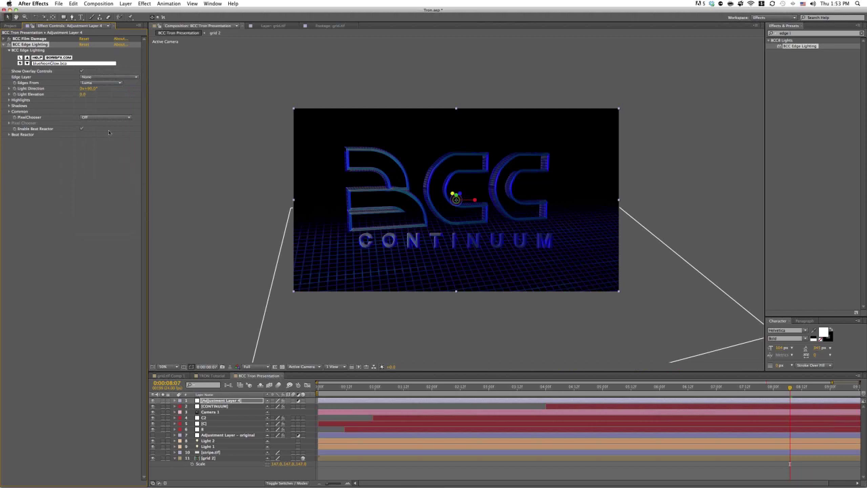
pyautogui.click(109, 83)
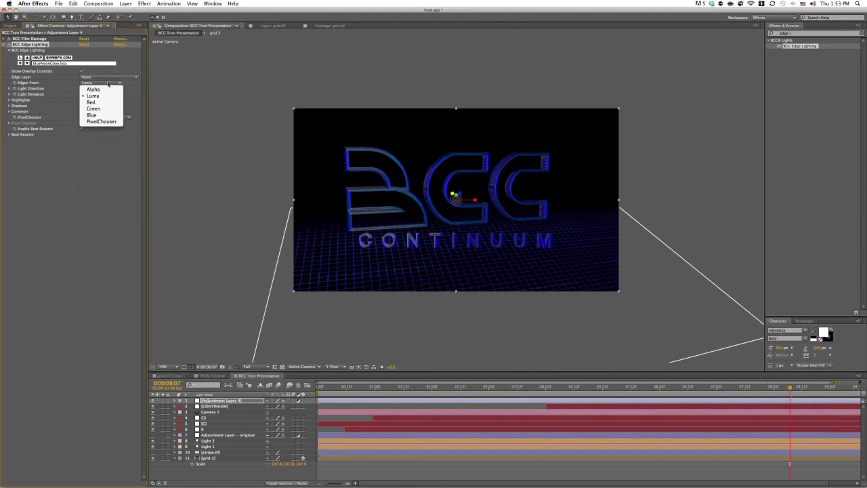
pyautogui.click(93, 96)
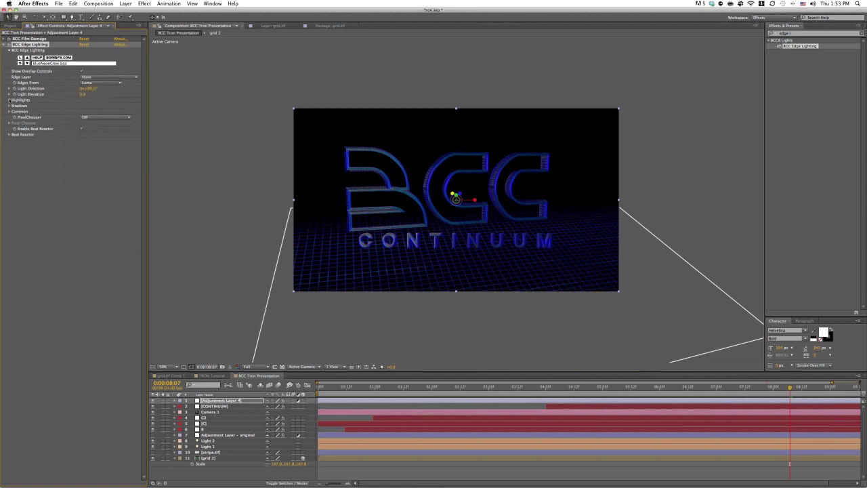
# Step: Change the Edge Lighting highlight color to a medium teal-cyan
pyautogui.click(9, 100)
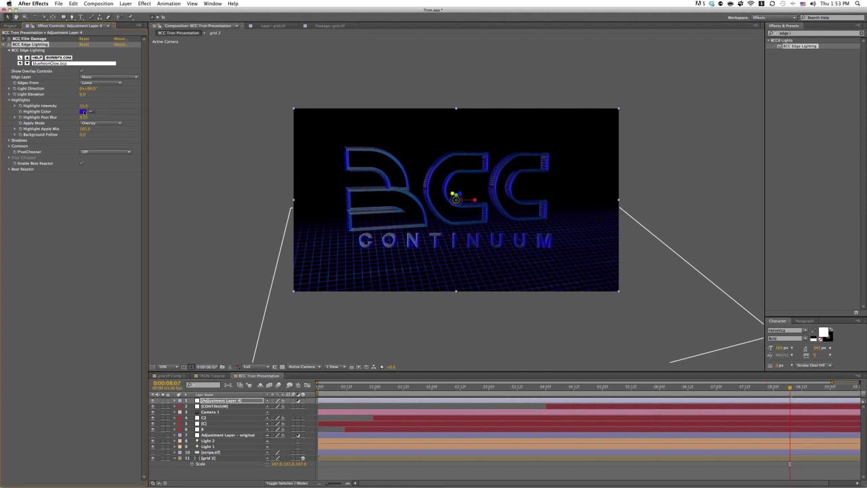
pyautogui.click(83, 111)
pyautogui.moveTo(309, 272); pyautogui.dragTo(308, 281)
pyautogui.click(287, 262)
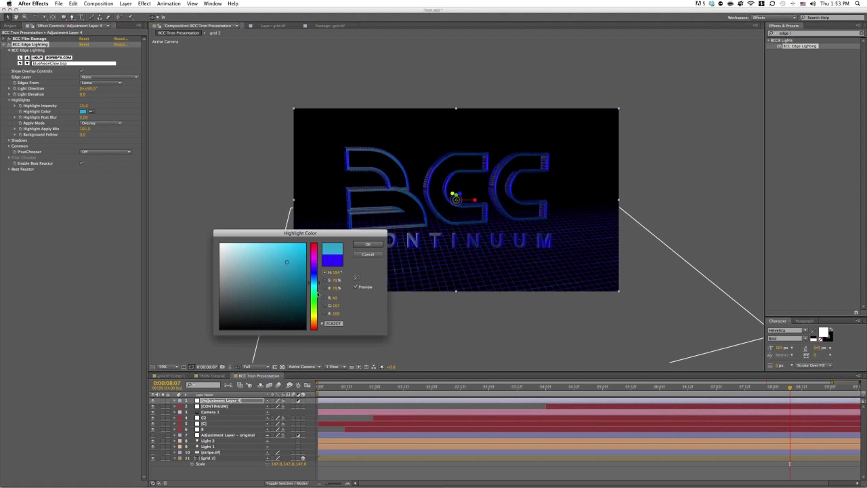
pyautogui.click(316, 284)
pyautogui.click(369, 245)
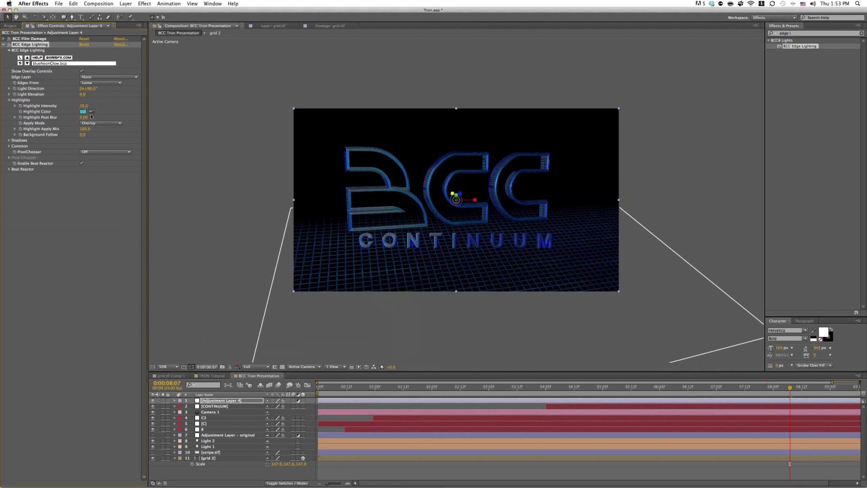
# Step: Raise the Edge Lighting highlight intensity to about 58 and increase the highlight post blur
pyautogui.moveTo(82, 106); pyautogui.dragTo(95, 106)
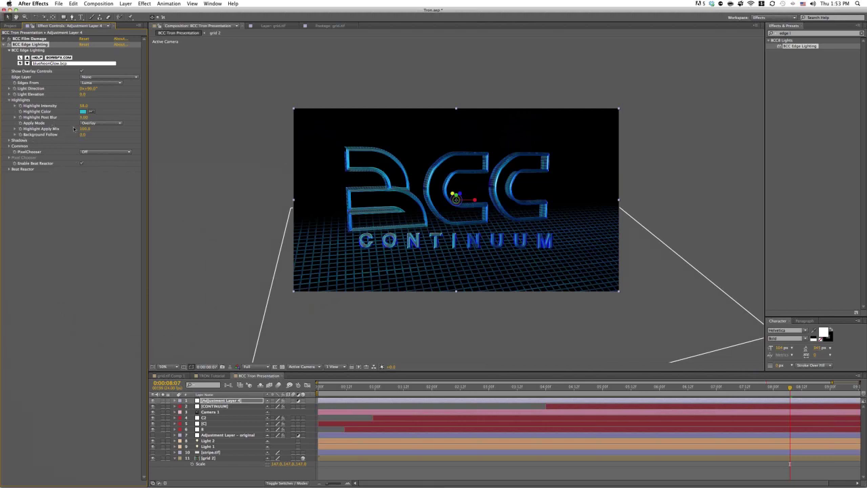
pyautogui.moveTo(81, 119)
pyautogui.mouseDown()
pyautogui.moveTo(92, 120)
pyautogui.moveTo(83, 121)
pyautogui.mouseUp()
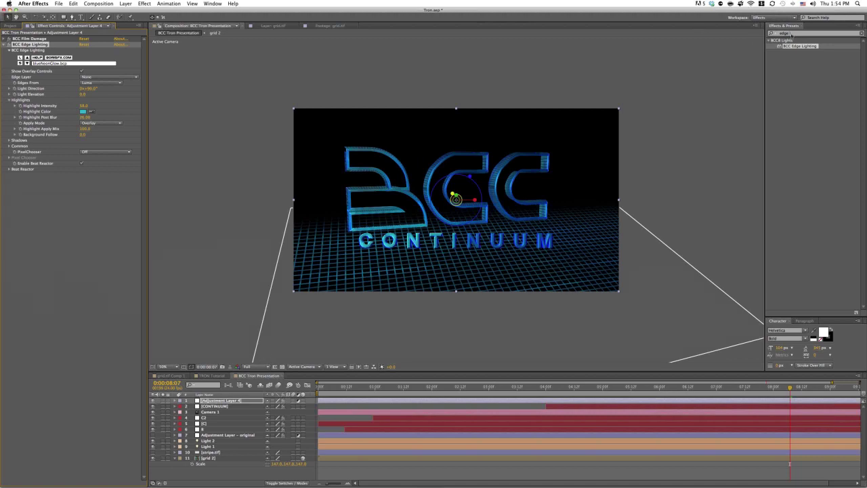
# Step: Find the BCC Lens Flare 3D effect and apply it to Adjustment Layer 4
pyautogui.moveTo(793, 33); pyautogui.dragTo(759, 28)
pyautogui.write('lens')
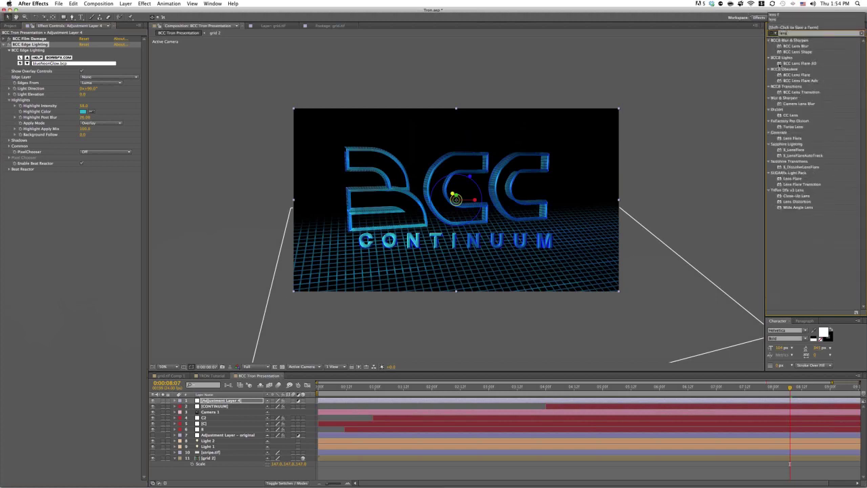
pyautogui.click(781, 63)
pyautogui.moveTo(215, 400); pyautogui.dragTo(224, 396)
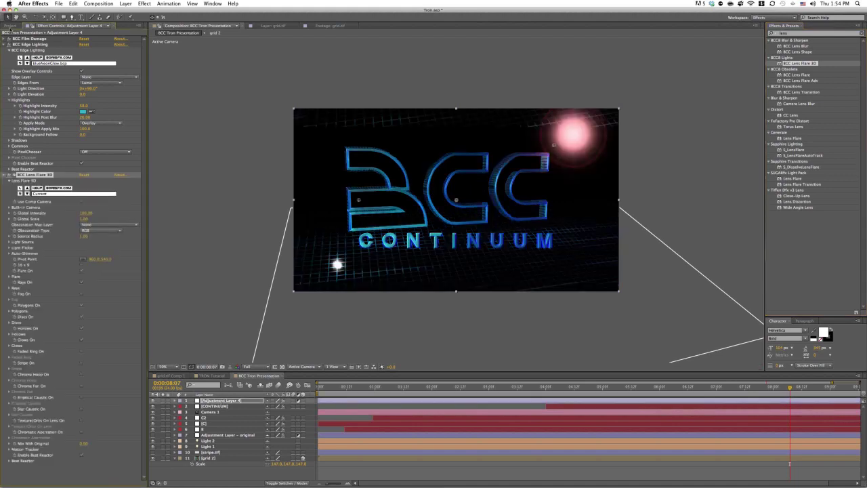
# Step: Turn on Use Comp Camera in BCC Lens Flare 3D and orbit the composition camera to check how the flare follows the scene
pyautogui.click(5, 44)
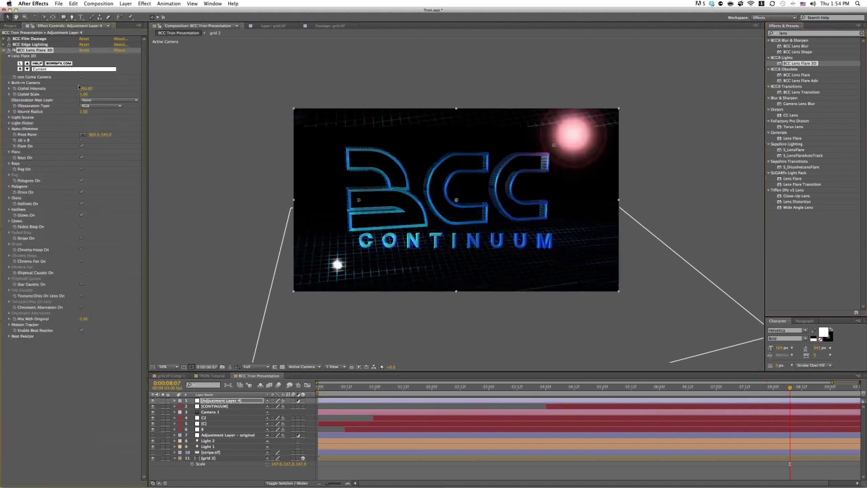
pyautogui.click(81, 78)
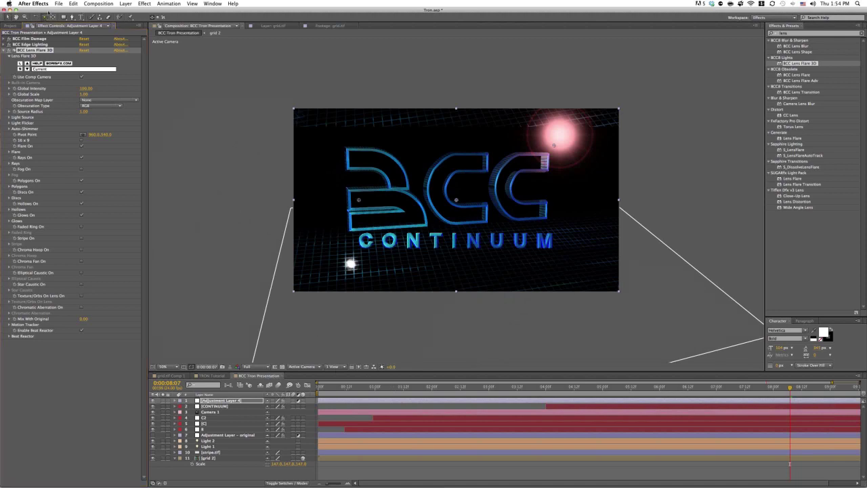
pyautogui.moveTo(413, 226); pyautogui.dragTo(464, 233)
pyautogui.moveTo(389, 57); pyautogui.dragTo(374, 38)
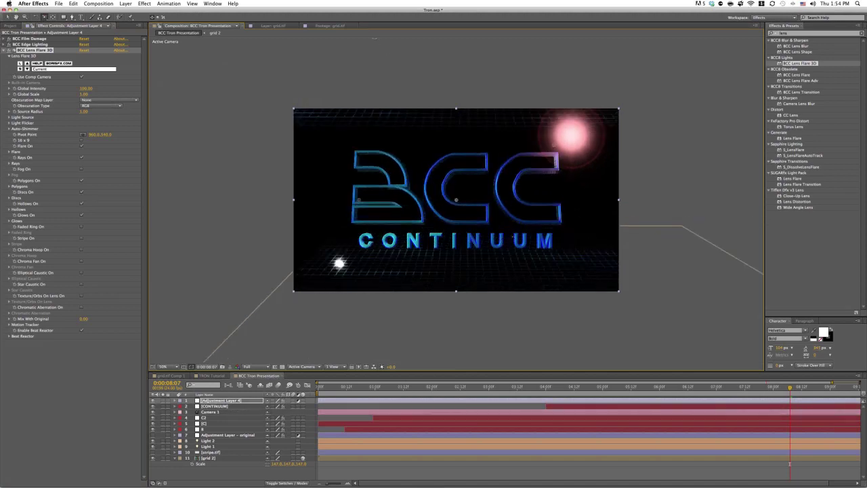
pyautogui.moveTo(488, 224); pyautogui.dragTo(504, 227)
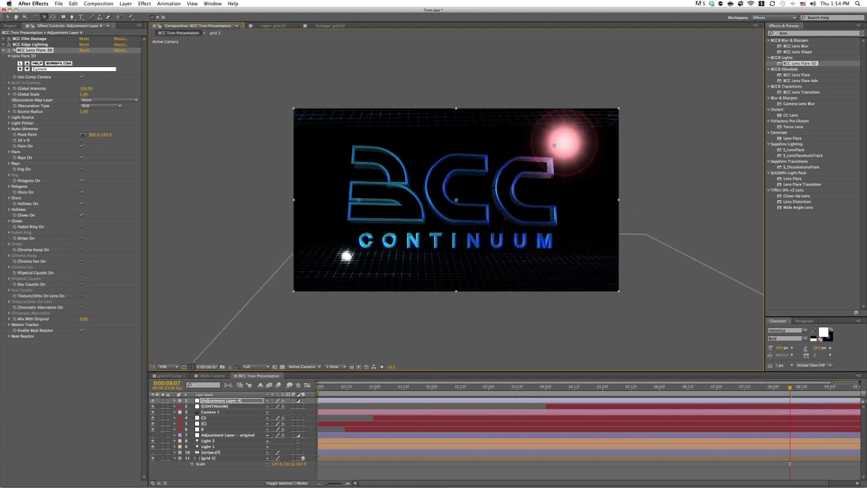
pyautogui.moveTo(389, 54); pyautogui.dragTo(383, 47)
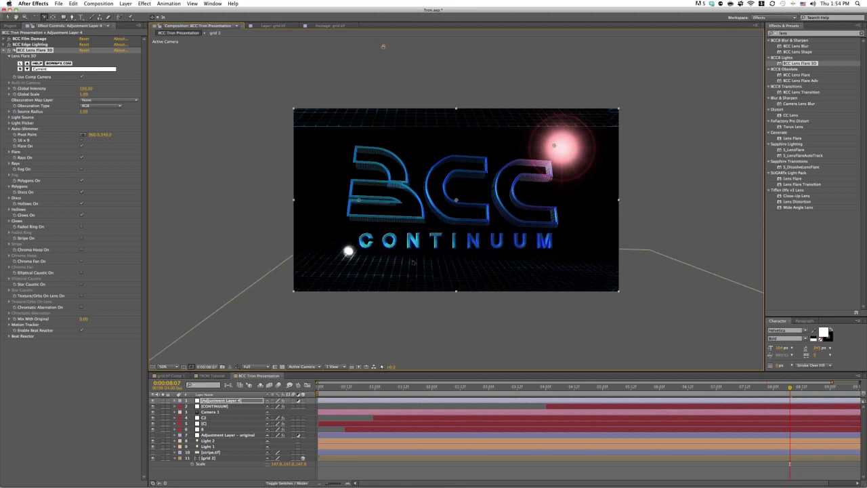
pyautogui.moveTo(414, 263); pyautogui.dragTo(413, 248)
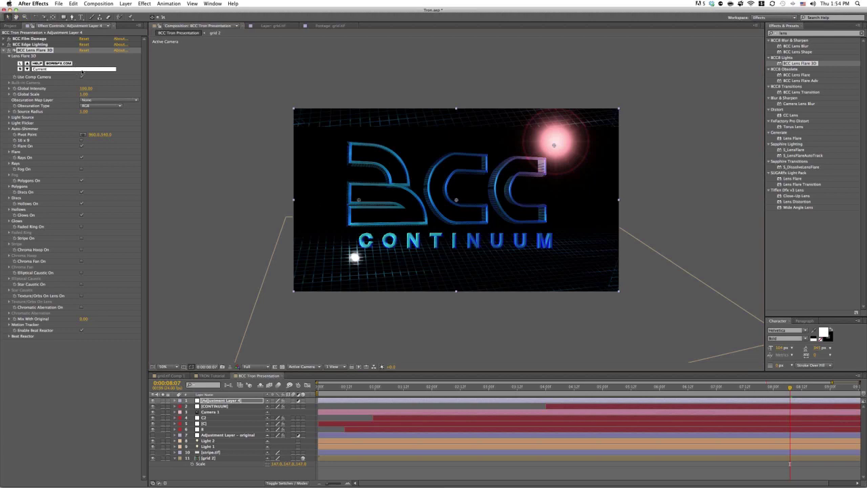
# Step: Load the Stripe.bsp preset in BCC Lens Flare 3D and enable its Fog, Rays, Hollows, Faded Ring and Flare elements
pyautogui.click(81, 70)
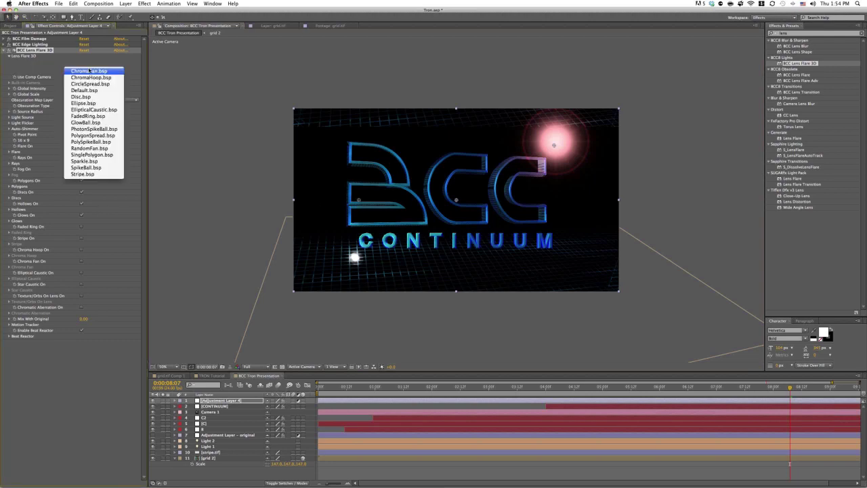
pyautogui.click(116, 175)
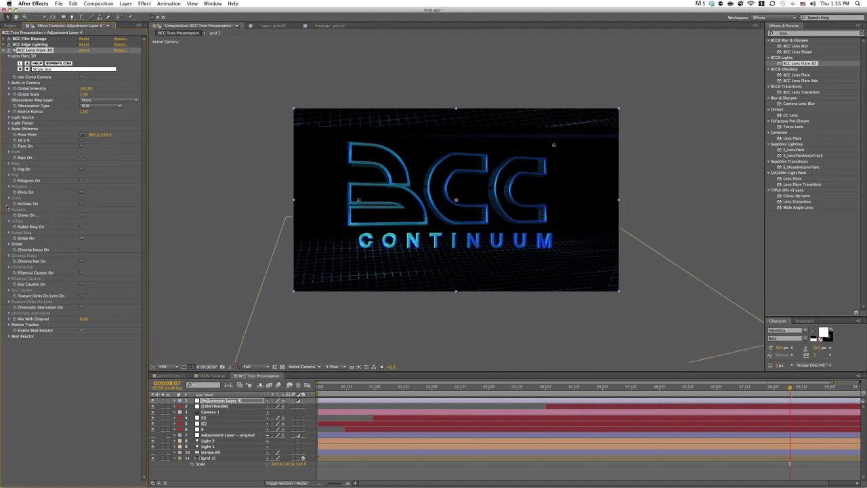
pyautogui.click(81, 170)
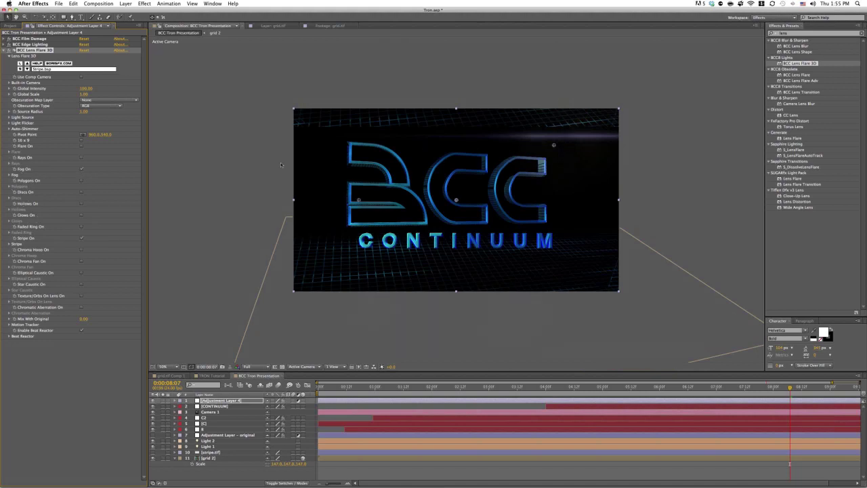
pyautogui.click(81, 158)
pyautogui.click(8, 175)
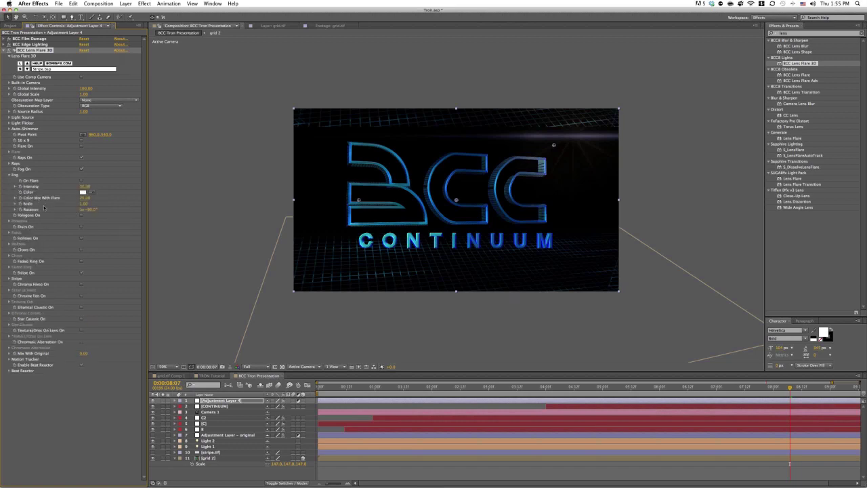
pyautogui.click(9, 175)
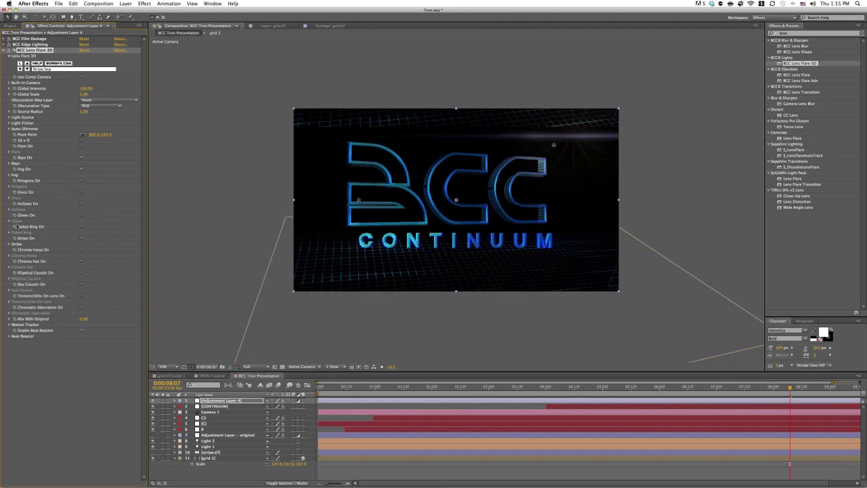
pyautogui.click(82, 203)
pyautogui.click(82, 147)
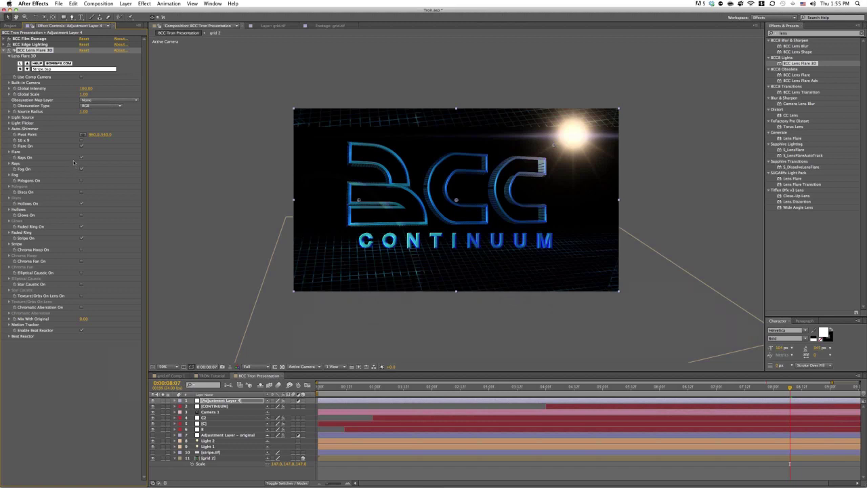
# Step: Change the lens flare's stripe color to a softer, muted medium blue
pyautogui.click(8, 244)
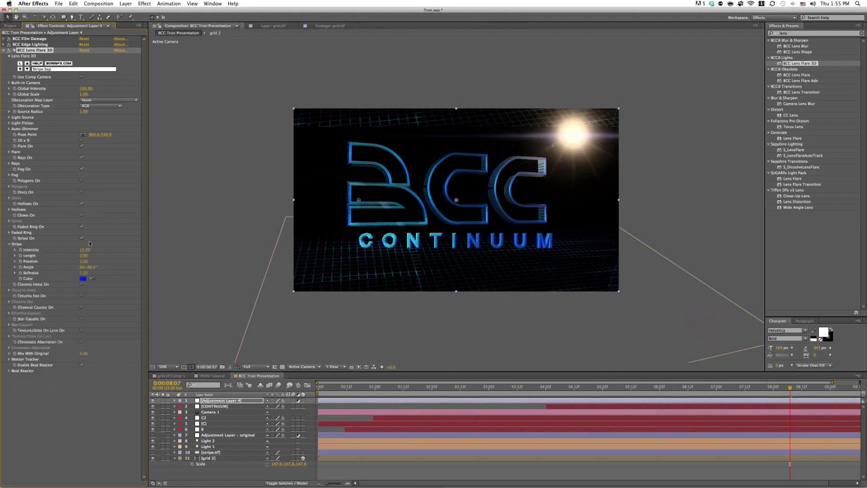
pyautogui.click(83, 278)
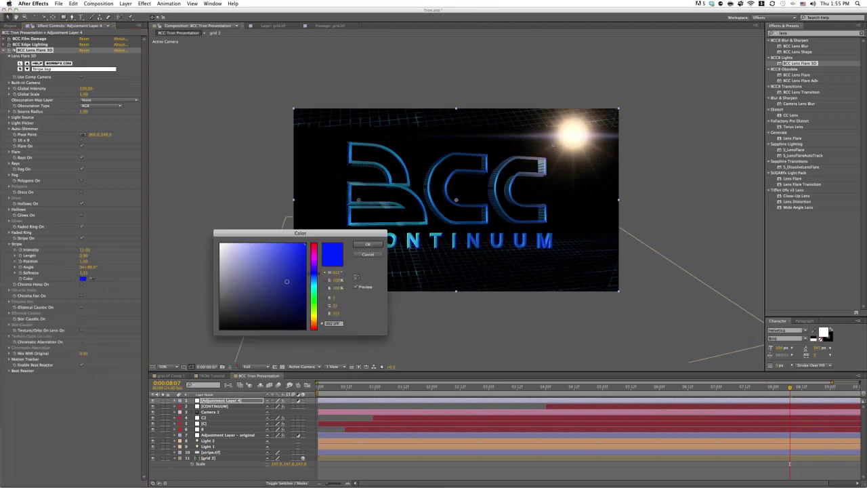
pyautogui.moveTo(280, 262); pyautogui.dragTo(271, 258)
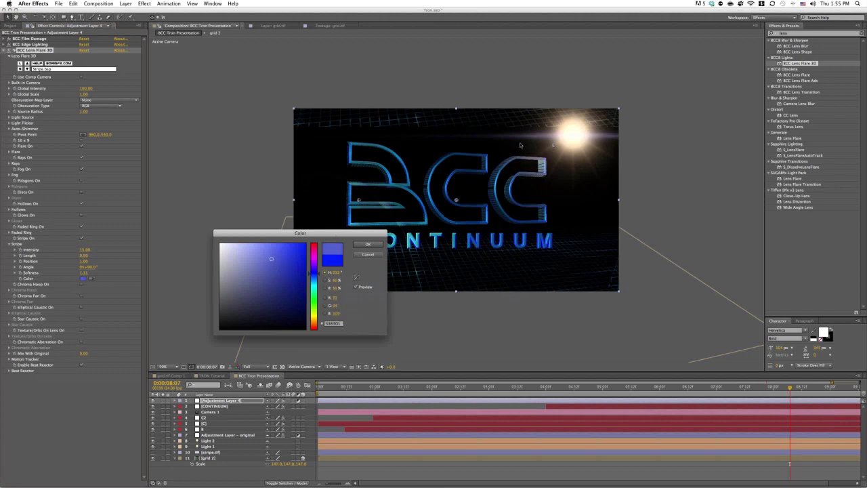
pyautogui.click(368, 245)
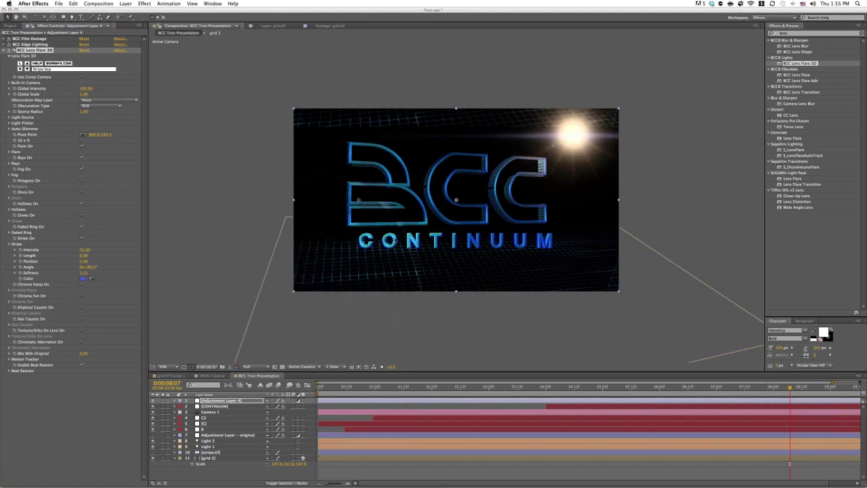
pyautogui.click(9, 244)
# Step: Recolor the main flare a saturated azure blue, lower its intensity and enable Trigger On Edge
pyautogui.click(10, 151)
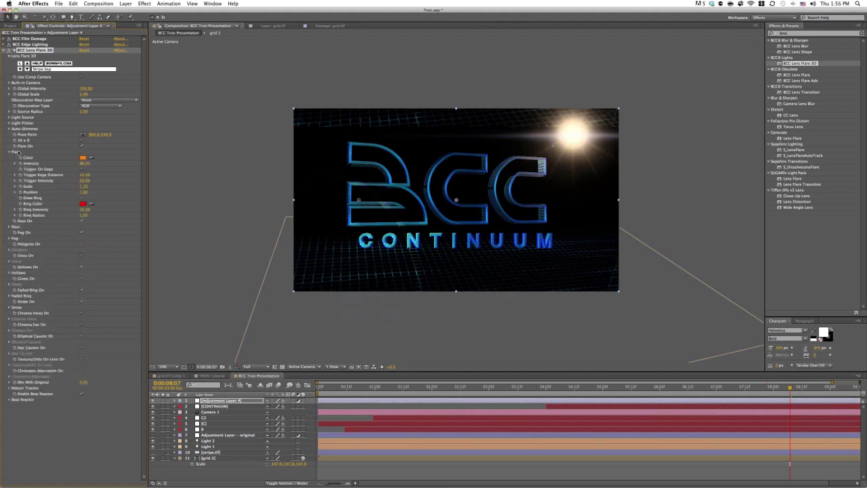
pyautogui.click(220, 196)
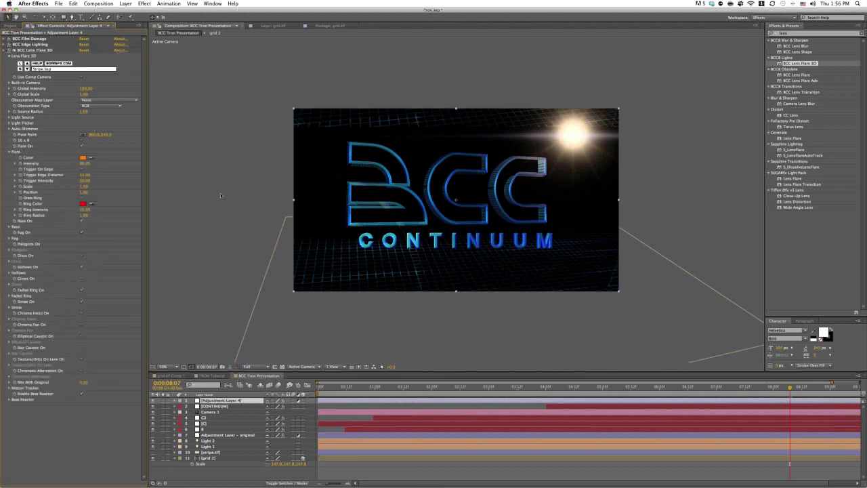
pyautogui.click(83, 157)
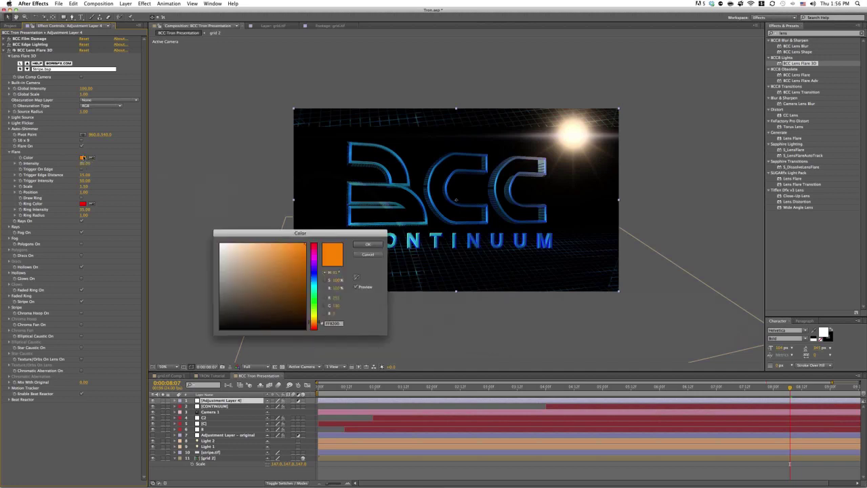
pyautogui.moveTo(315, 278); pyautogui.dragTo(315, 278)
pyautogui.moveTo(271, 251); pyautogui.dragTo(271, 241)
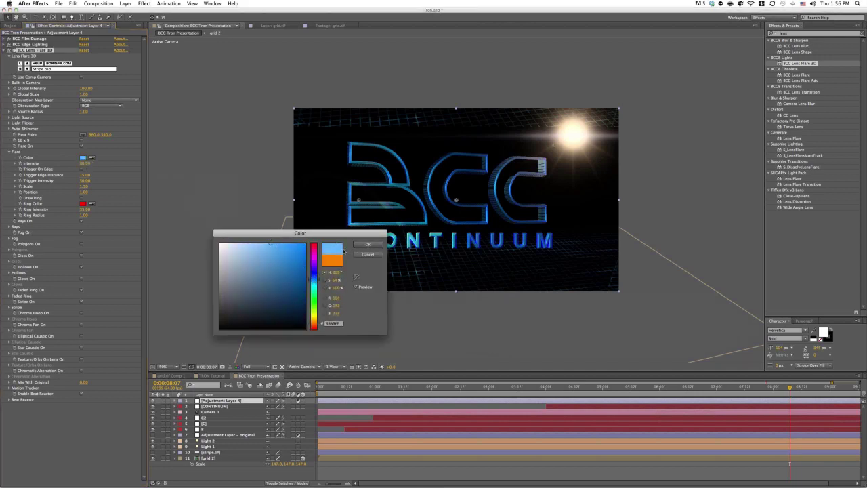
pyautogui.click(298, 257)
pyautogui.click(359, 247)
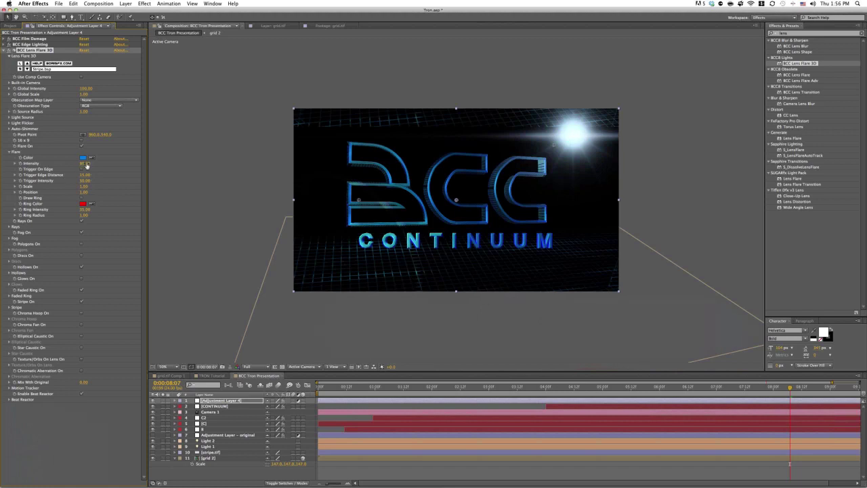
pyautogui.moveTo(86, 166); pyautogui.dragTo(82, 166)
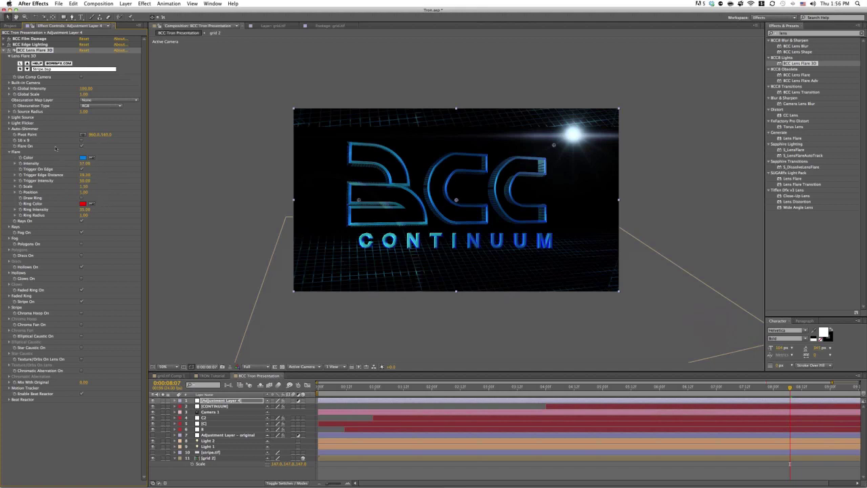
# Step: Keep the lens flare's light source type as Built-in and set its Position Z to 5.8
pyautogui.click(10, 117)
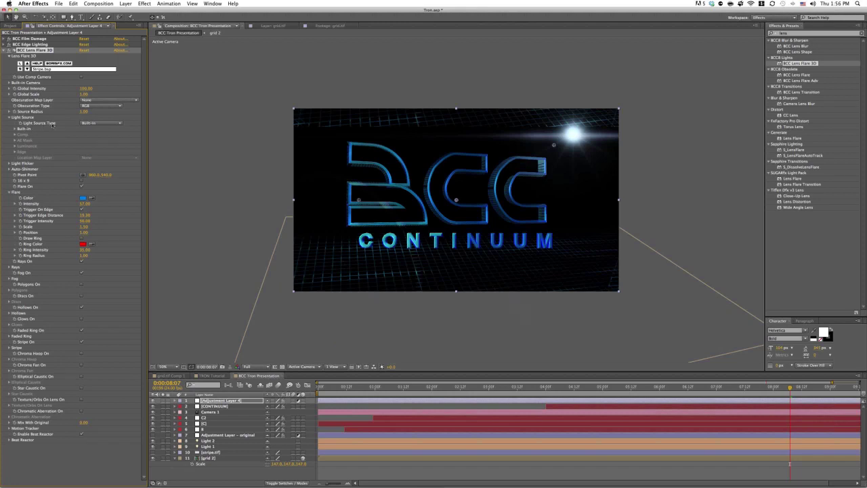
pyautogui.click(103, 123)
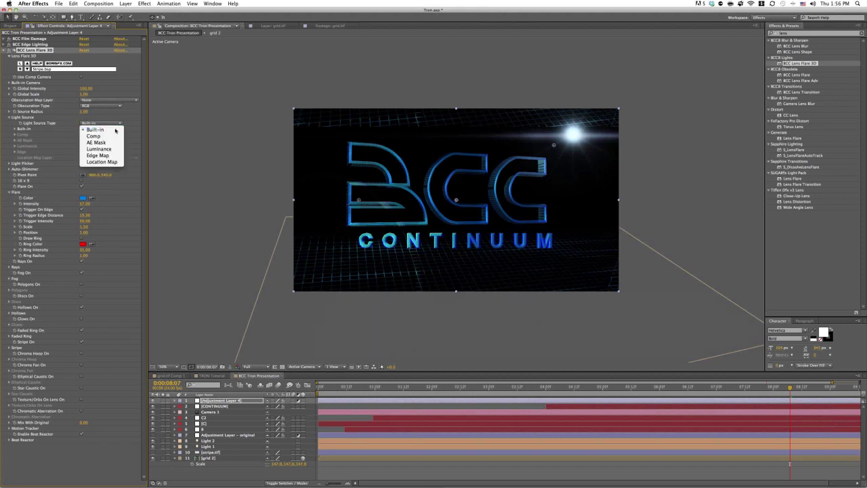
pyautogui.click(13, 131)
pyautogui.click(14, 128)
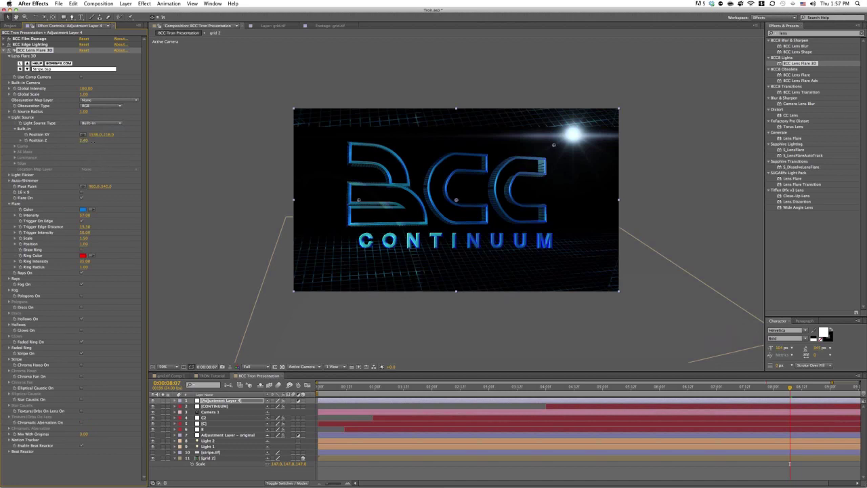
pyautogui.moveTo(102, 141); pyautogui.dragTo(96, 145)
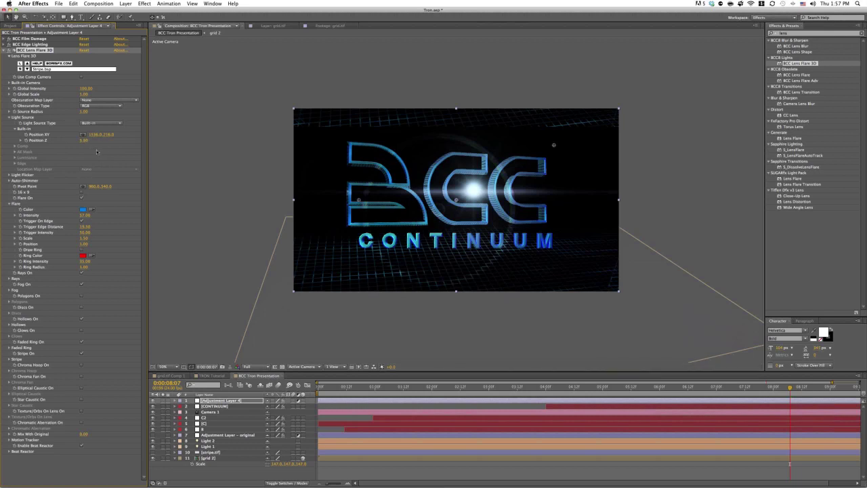
pyautogui.moveTo(83, 141); pyautogui.dragTo(84, 144)
pyautogui.click(84, 142)
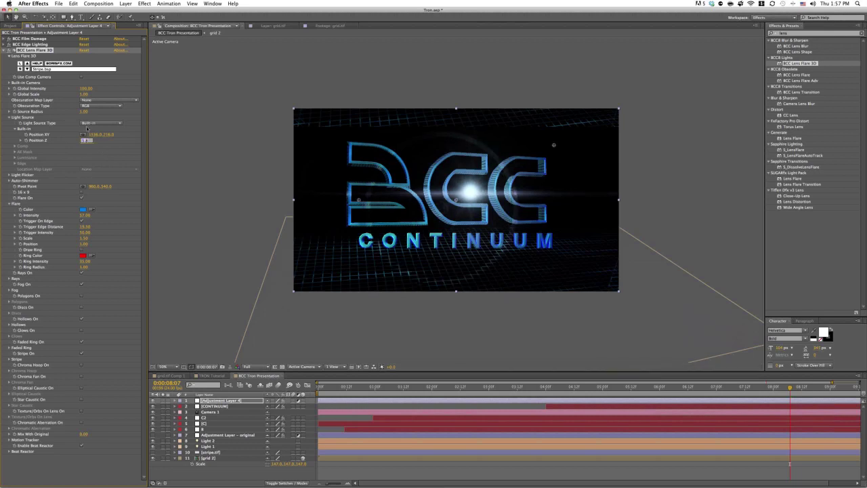
pyautogui.press('Return')
# Step: At 0:00:03:16, start keyframing the flare's Position XY and try an X value of 8000
pyautogui.click(546, 387)
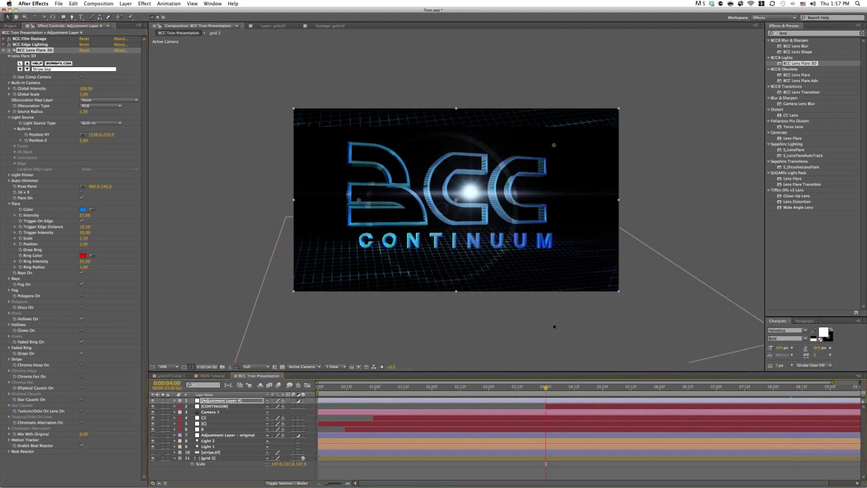
pyautogui.click(534, 391)
pyautogui.moveTo(534, 391); pyautogui.dragTo(528, 388)
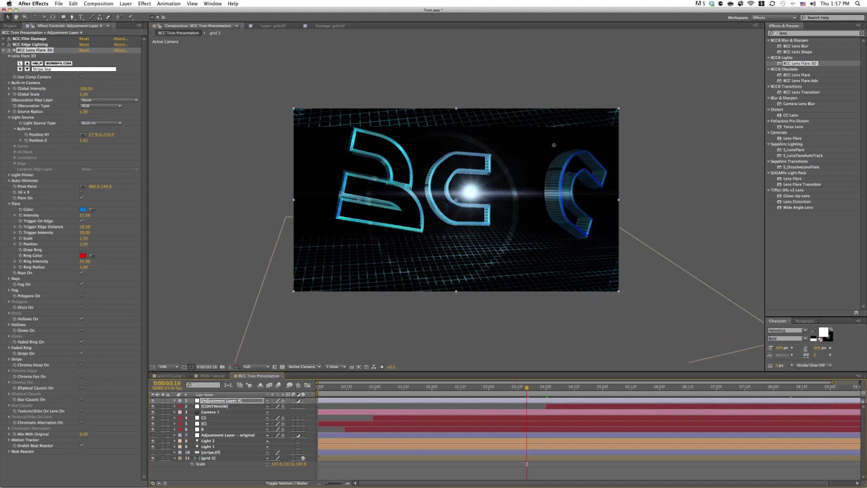
pyautogui.moveTo(95, 134); pyautogui.dragTo(286, 131)
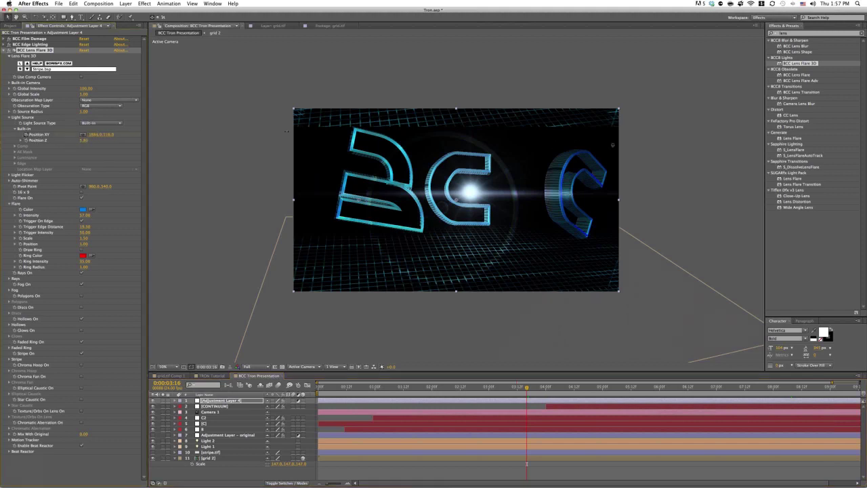
pyautogui.moveTo(102, 134); pyautogui.dragTo(95, 134)
pyautogui.click(95, 134)
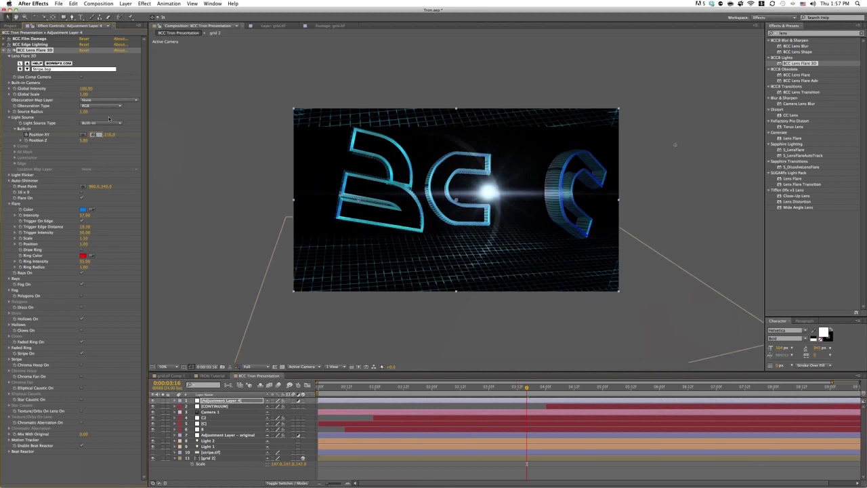
pyautogui.write('800')
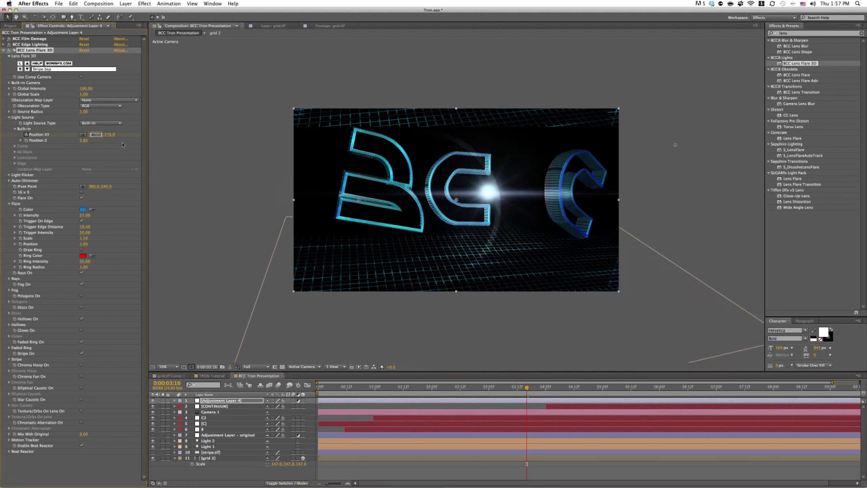
pyautogui.press('Return')
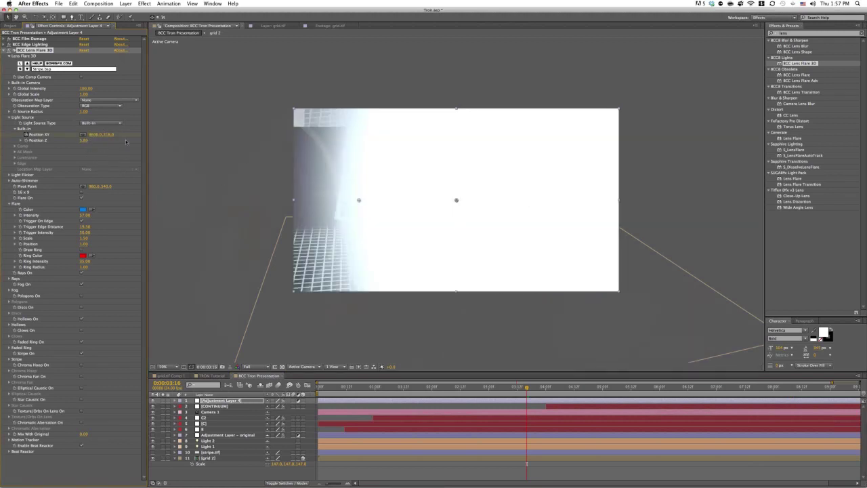
# Step: Set the flare's Position XY to Y 0 and X about 7300, placing it at the frame's right edge
pyautogui.click(111, 134)
pyautogui.write('0')
pyautogui.press('Return')
pyautogui.moveTo(95, 137); pyautogui.dragTo(68, 140)
pyautogui.click(96, 134)
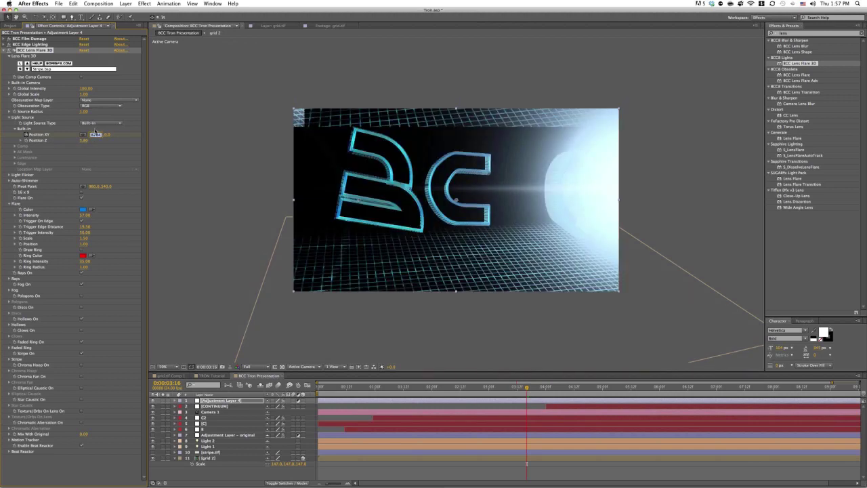
pyautogui.write('920')
pyautogui.press('Return')
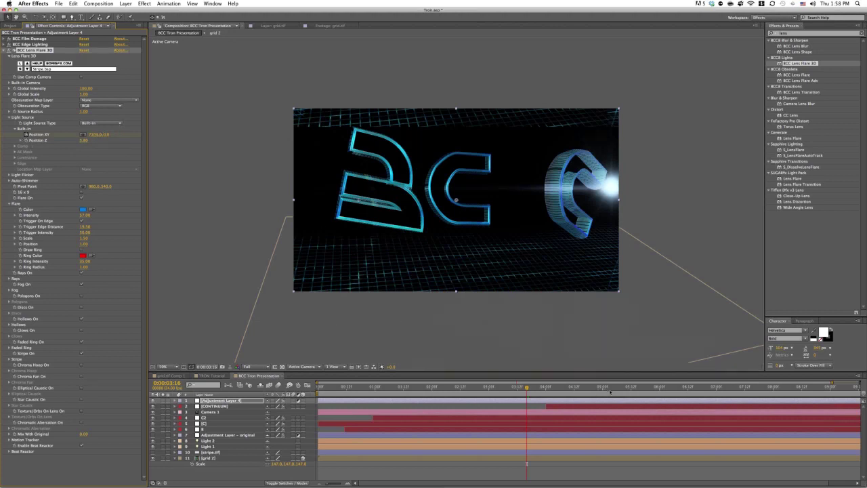
# Step: At 0:00:06:14, move the flare's Position XY to about X -7500, Y 0 and set Position Z to 8.1
pyautogui.click(676, 388)
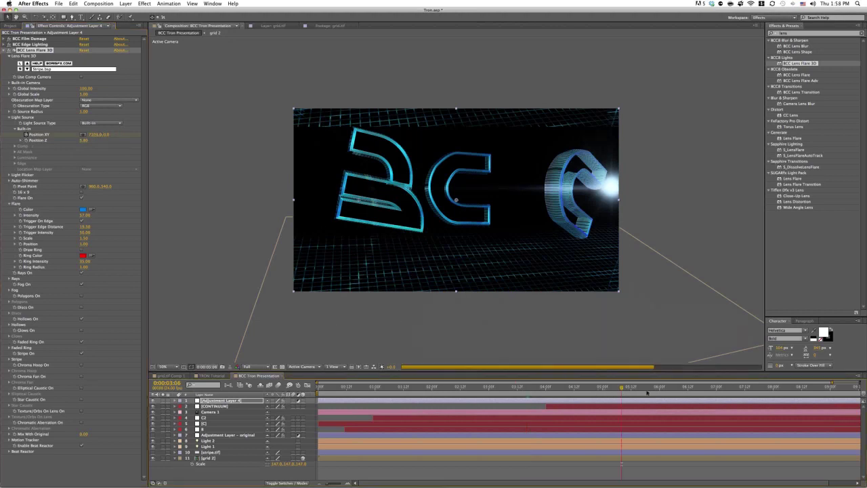
pyautogui.click(693, 388)
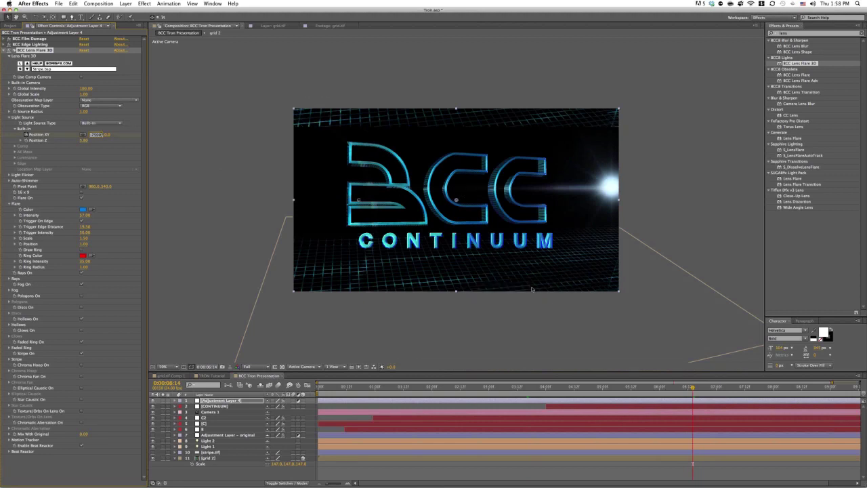
pyautogui.press('Return')
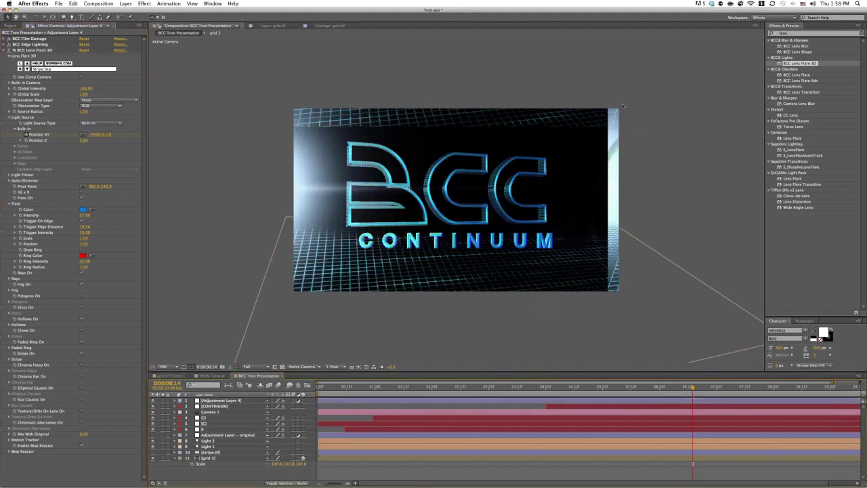
pyautogui.click(34, 50)
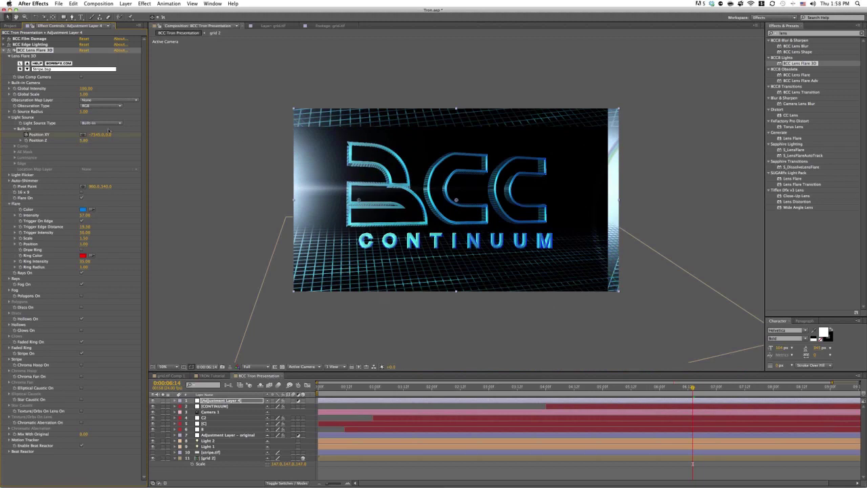
pyautogui.moveTo(87, 137); pyautogui.dragTo(131, 154)
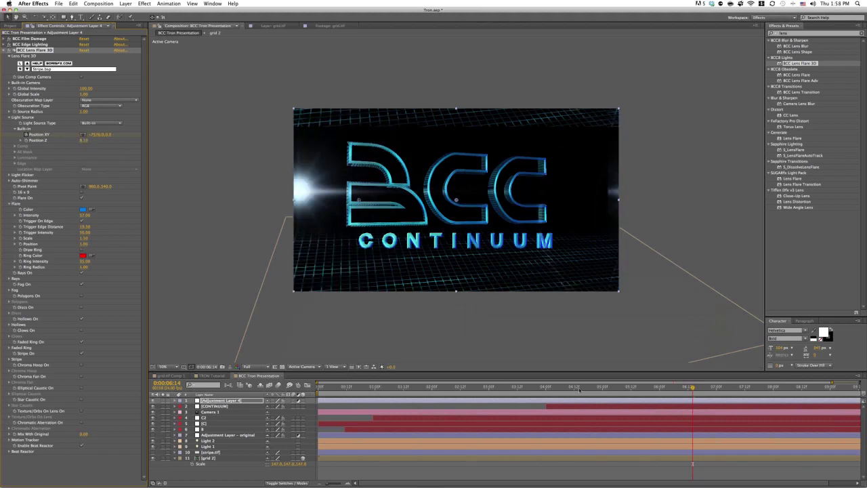
# Step: Turn on Use Comp Camera for the lens flare and check its sweep across the title between 4 and 6 seconds
pyautogui.click(655, 387)
pyautogui.moveTo(655, 391); pyautogui.dragTo(596, 393)
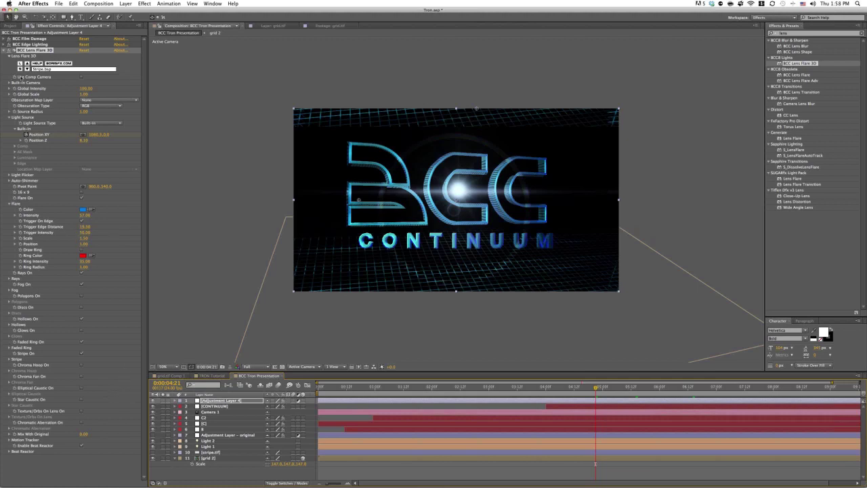
pyautogui.click(81, 78)
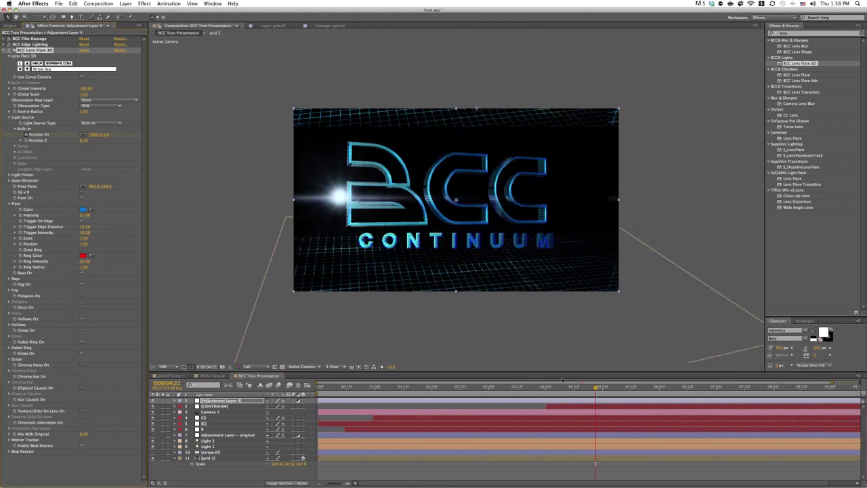
pyautogui.click(615, 387)
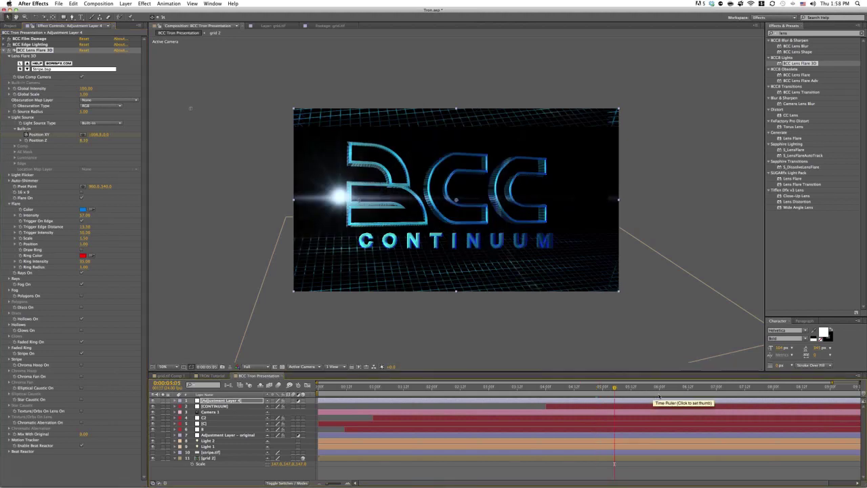
pyautogui.click(667, 387)
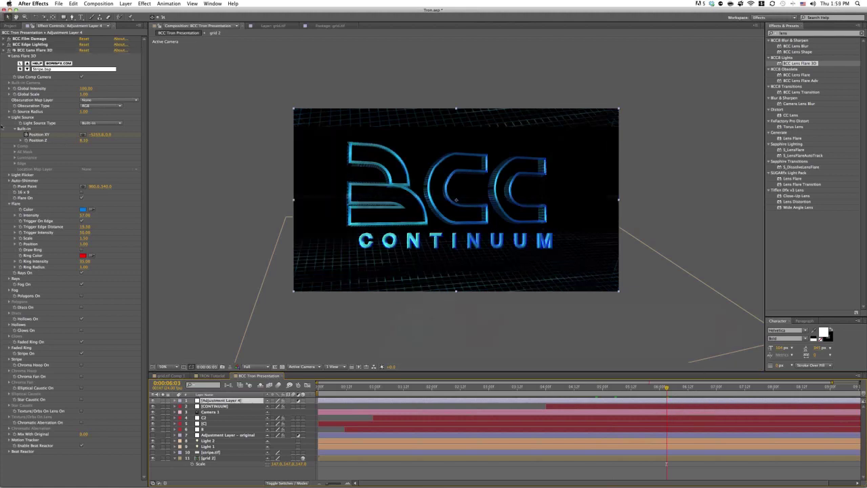
# Step: Set the lens flare's Light Flicker Speed to 18 and Seed to 87, raise its Amount and check the flicker on other frames
pyautogui.click(9, 118)
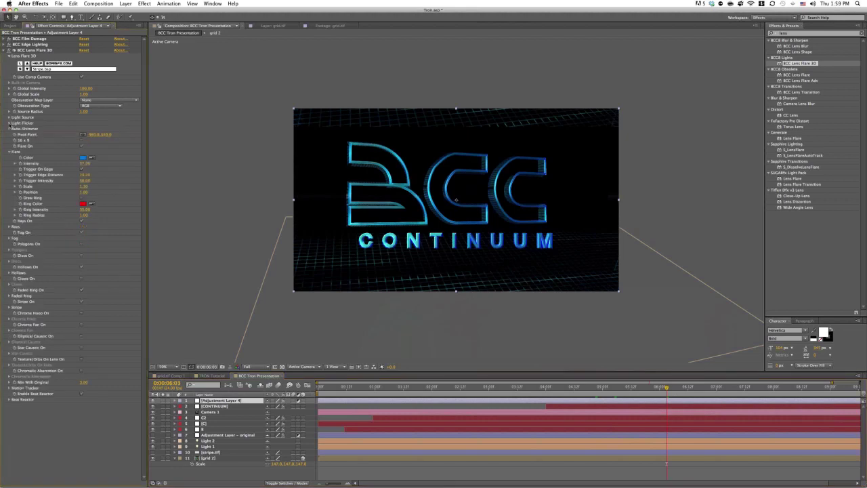
pyautogui.click(11, 123)
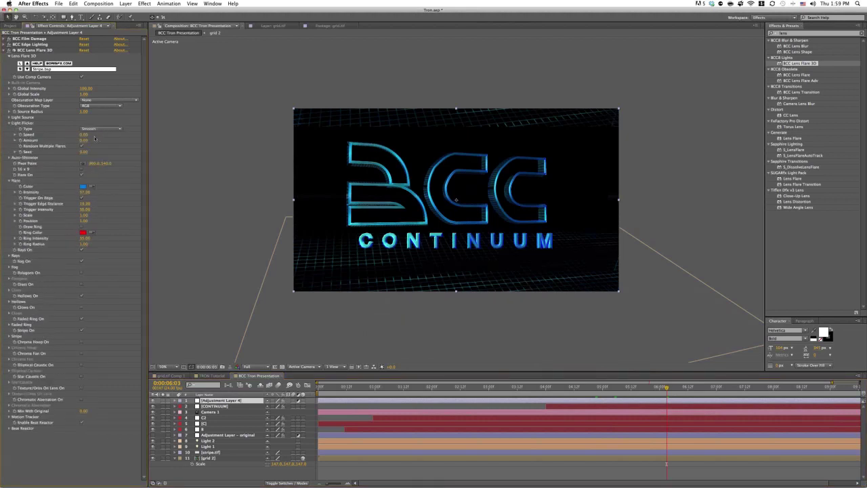
pyautogui.moveTo(89, 137); pyautogui.dragTo(357, 199)
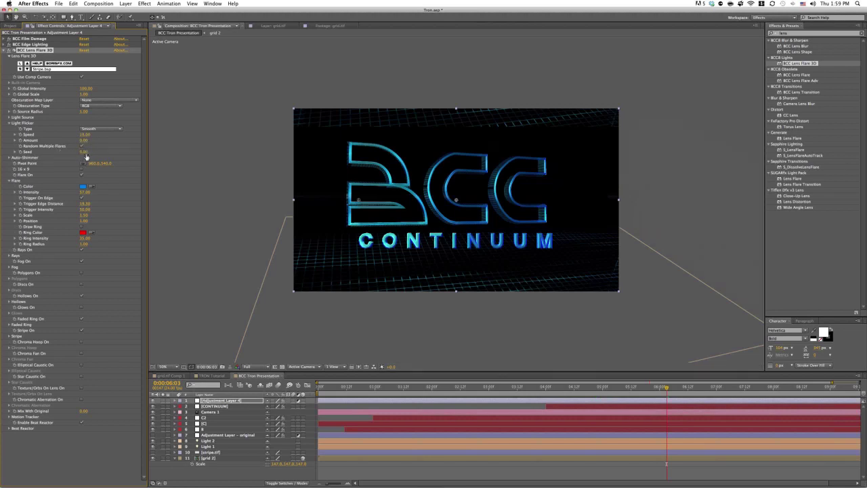
pyautogui.click(82, 152)
pyautogui.click(83, 141)
pyautogui.press('Return')
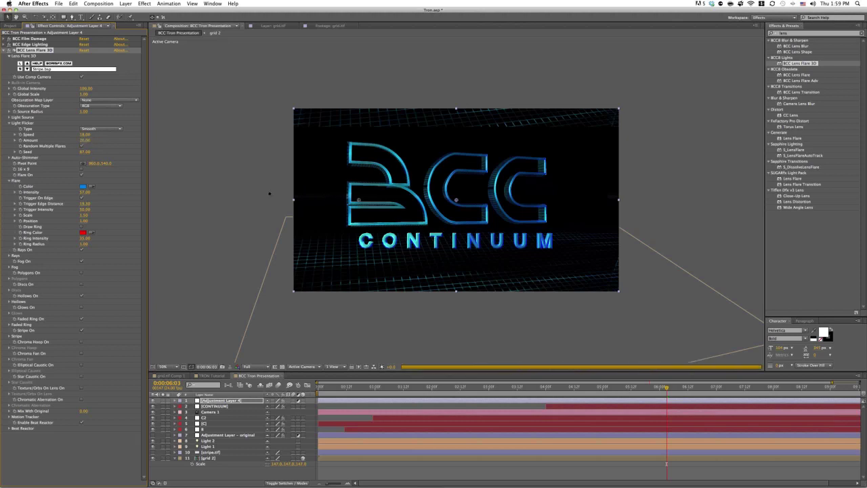
pyautogui.click(623, 393)
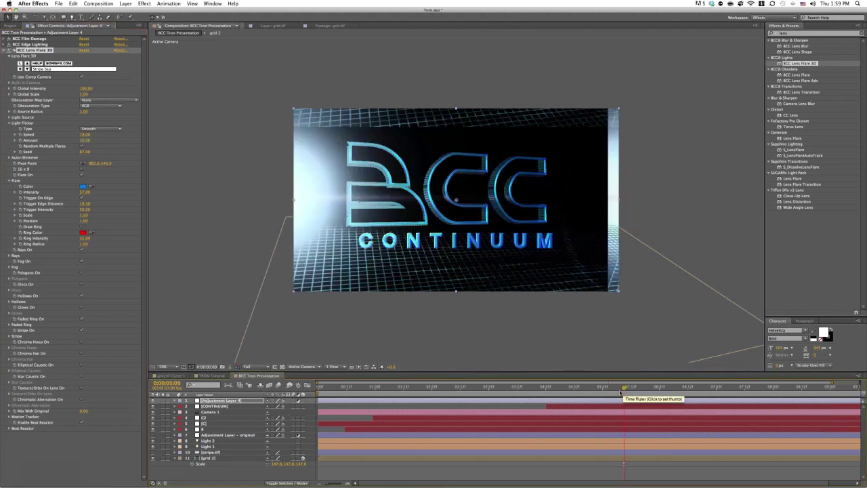
pyautogui.moveTo(624, 393); pyautogui.dragTo(592, 393)
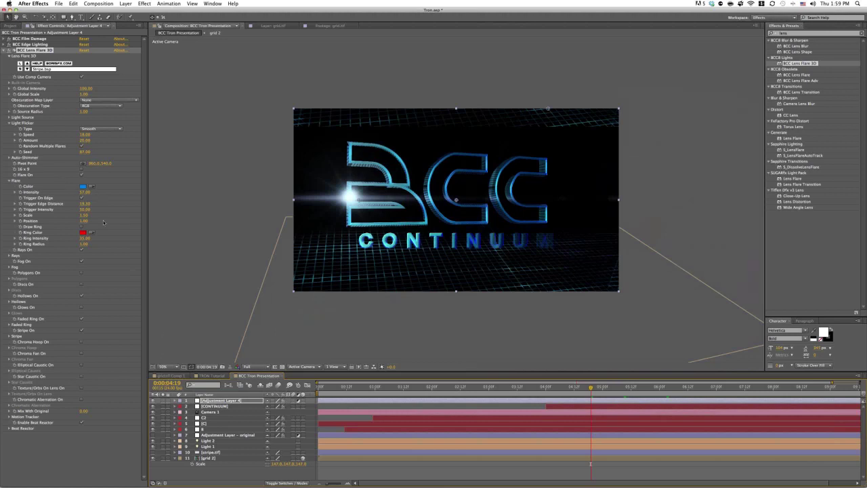
# Step: Raise the lens flare's Auto-Shimmer Speed and Amount into the 80s and save the project
pyautogui.click(10, 158)
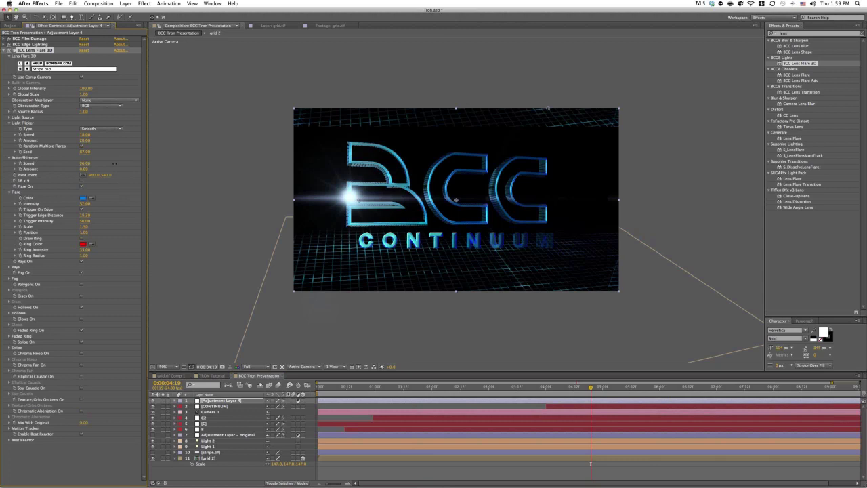
pyautogui.moveTo(115, 163); pyautogui.dragTo(132, 163)
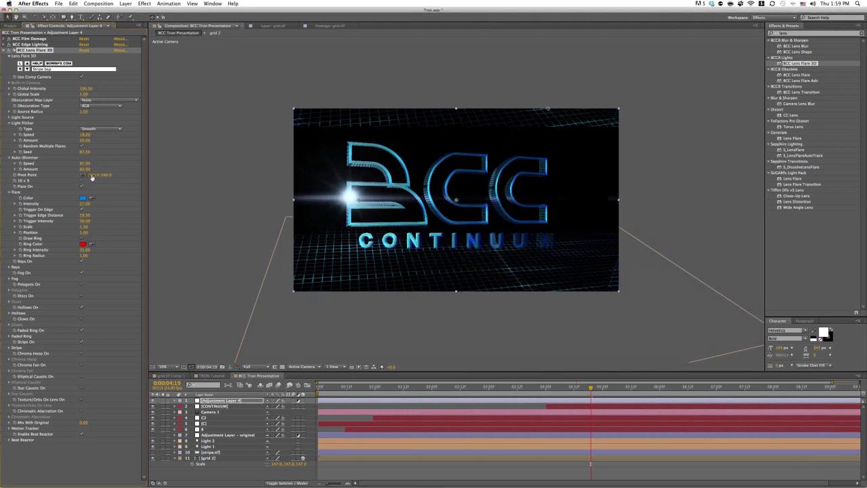
pyautogui.press('super+s')
# Step: Preview the flare near 0:00:04:21 and inspect the Render settings of the CONTINUUM layer's Type On Text effect
pyautogui.click(607, 387)
pyautogui.press('space')
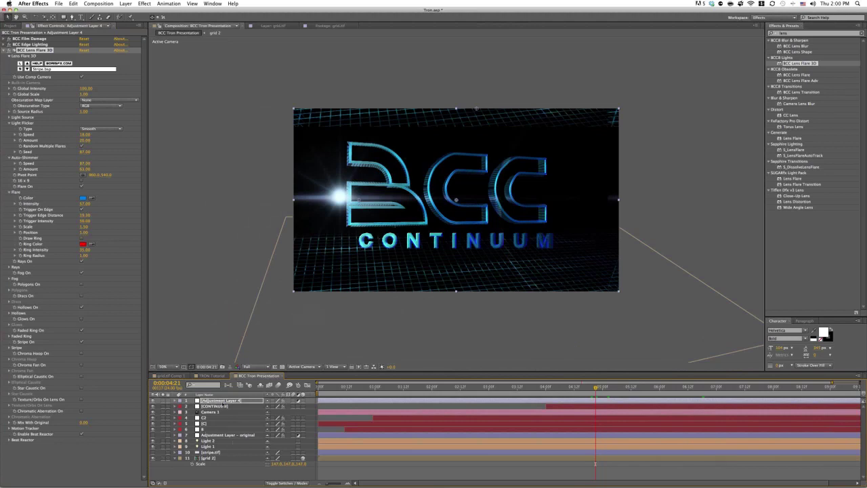
pyautogui.click(216, 407)
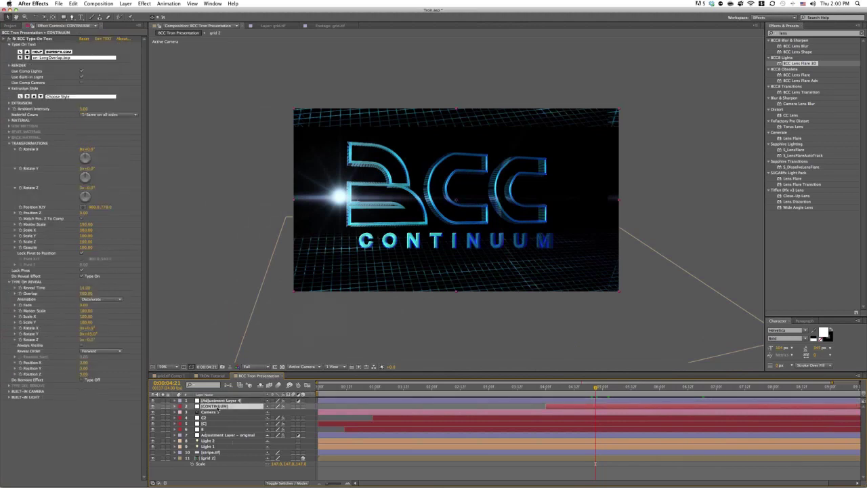
pyautogui.click(10, 65)
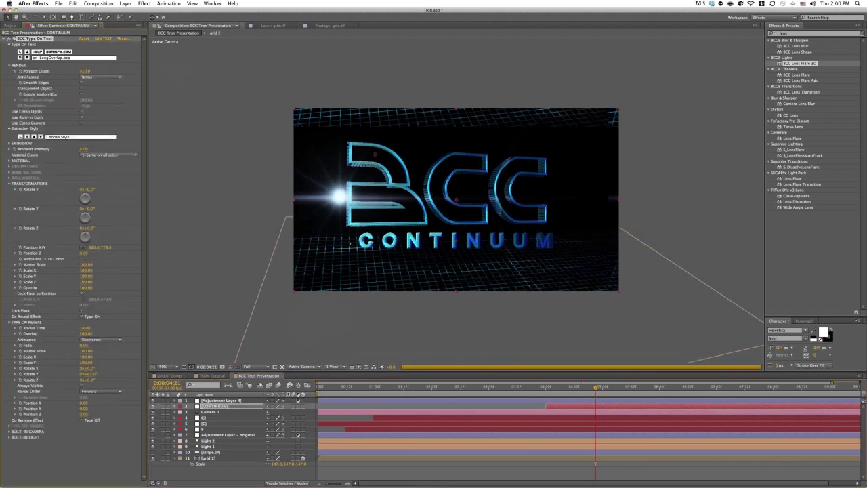
pyautogui.click(10, 65)
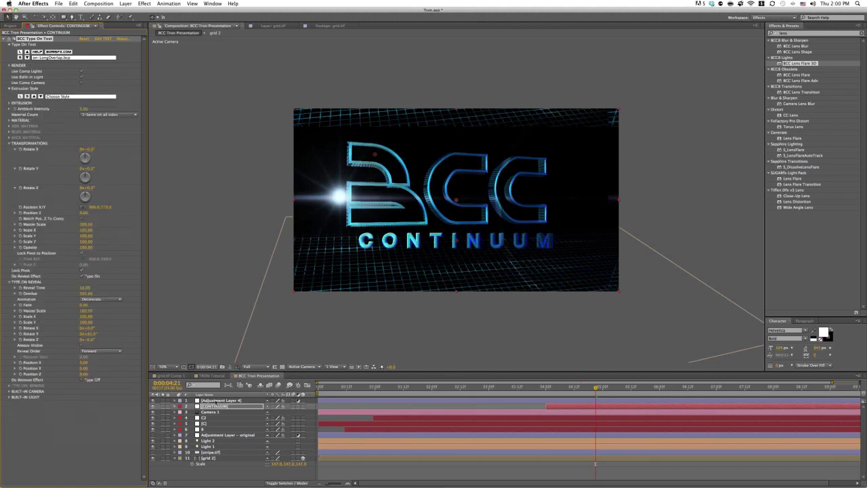
# Step: Find the BCC Rough Glow effect and apply it to Adjustment Layer 4
pyautogui.click(212, 401)
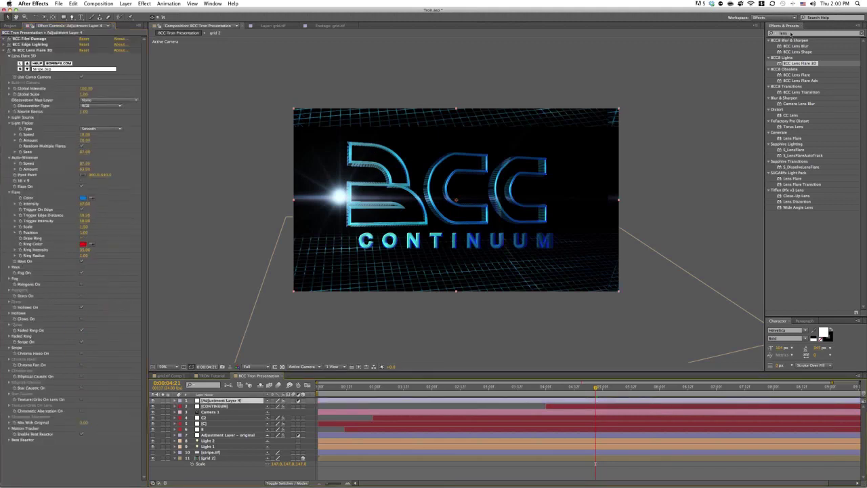
pyautogui.doubleClick(792, 32)
pyautogui.write('rough')
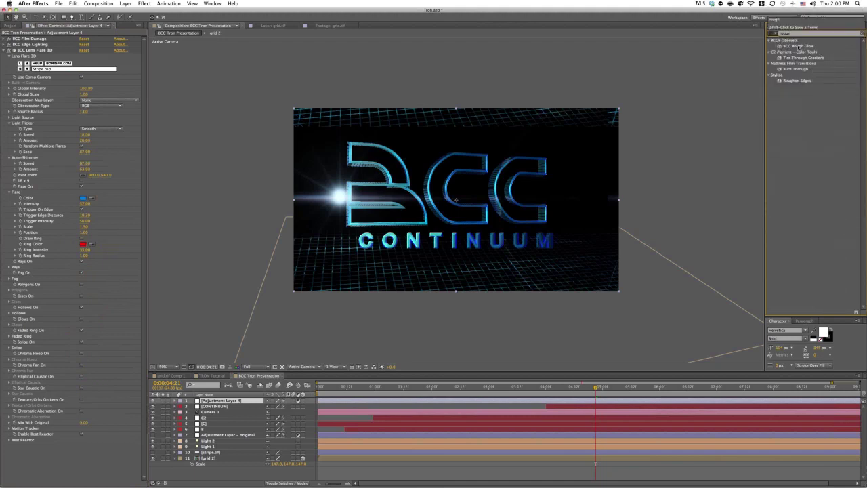
pyautogui.moveTo(798, 46); pyautogui.dragTo(262, 307)
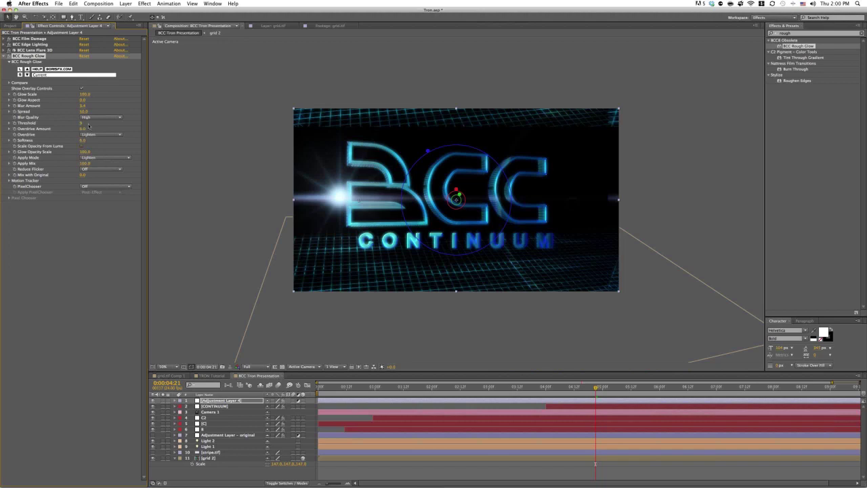
# Step: Set the Rough Glow's Threshold to about 12 and Overdrive Amount to 0, and adjust its Softness
pyautogui.moveTo(89, 126); pyautogui.dragTo(101, 131)
pyautogui.moveTo(80, 140); pyautogui.dragTo(66, 134)
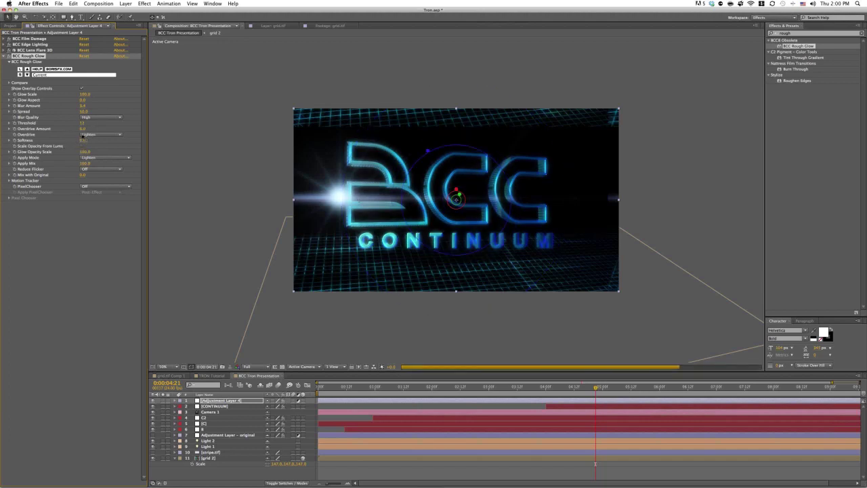
pyautogui.moveTo(82, 140); pyautogui.dragTo(85, 130)
pyautogui.click(84, 129)
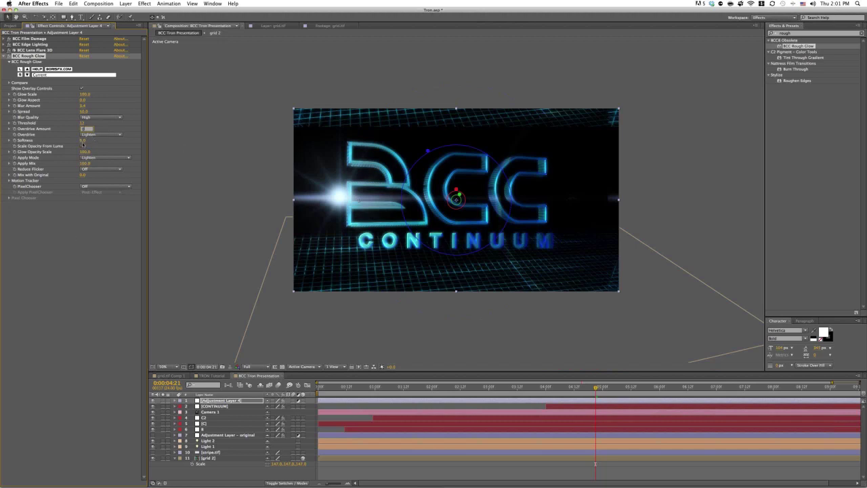
pyautogui.press('Tab')
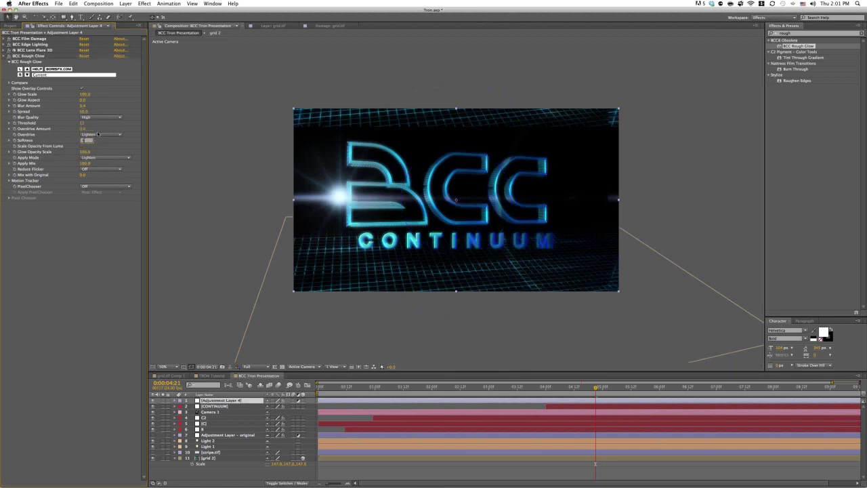
pyautogui.press('Return')
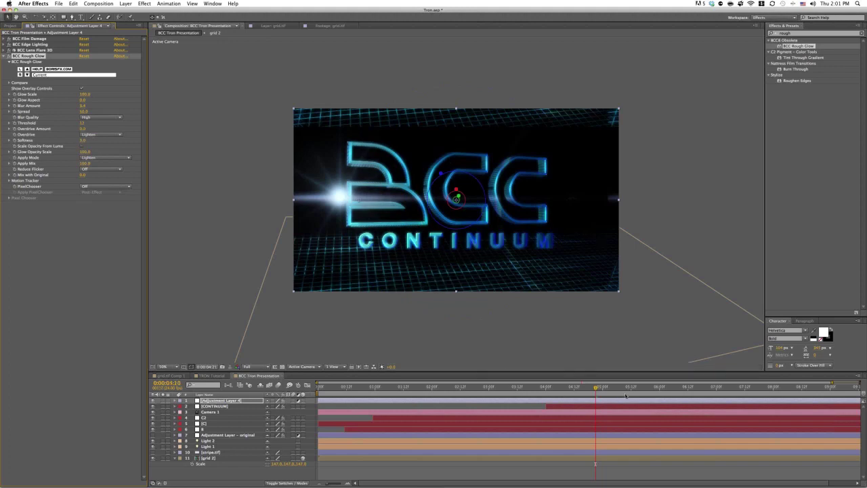
# Step: Check the glow at 0:00:05:10 and around 0:00:06:15, and disable the BCC Lens Flare 3D effect
pyautogui.click(626, 395)
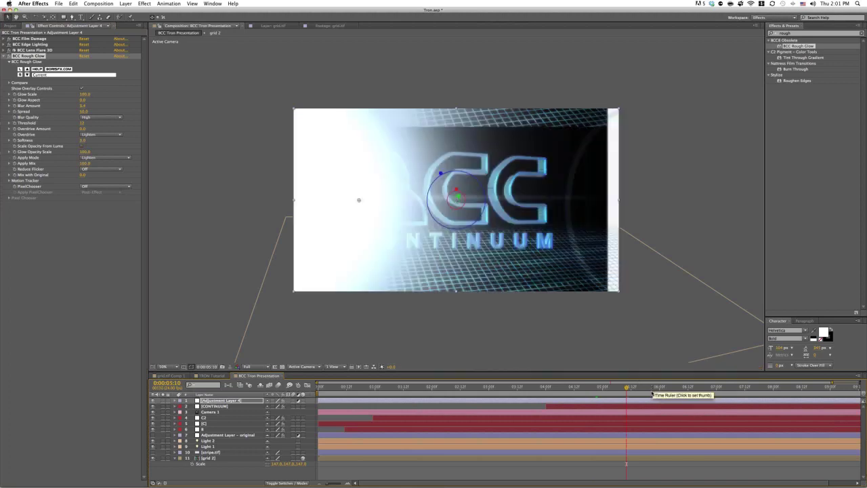
pyautogui.click(695, 395)
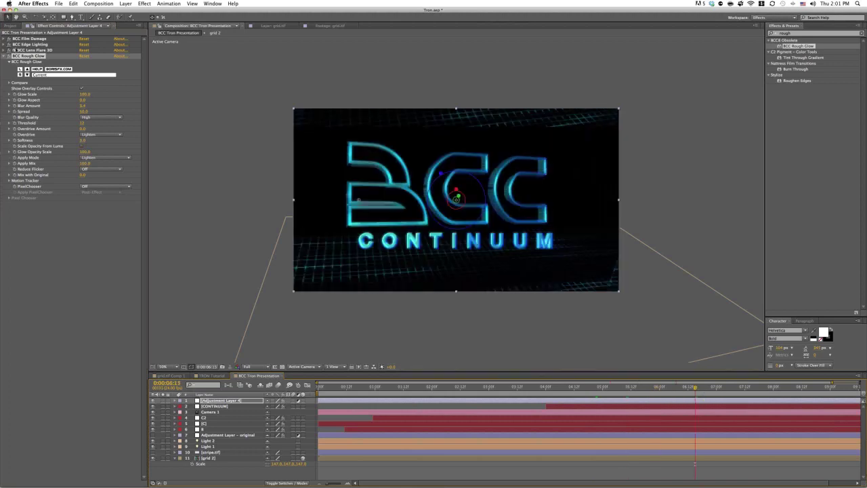
pyautogui.click(9, 50)
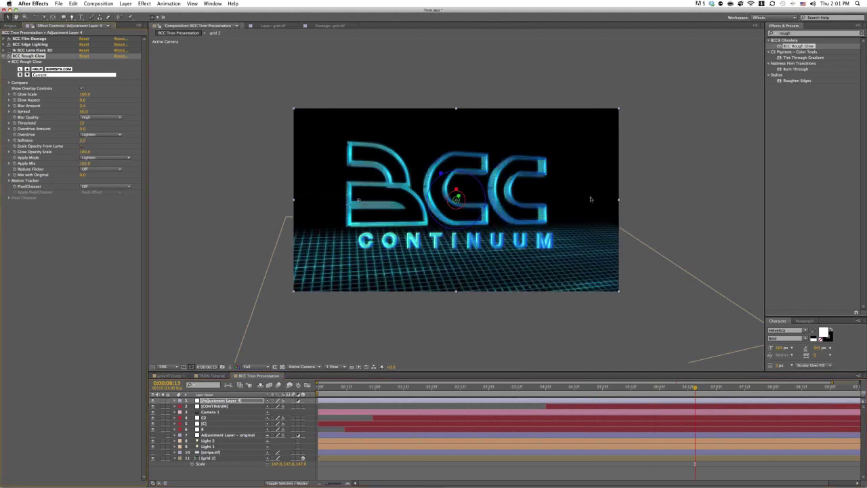
# Step: Examine the glowing title without the lens flare at several frames between about 4 and 7 seconds
pyautogui.click(648, 392)
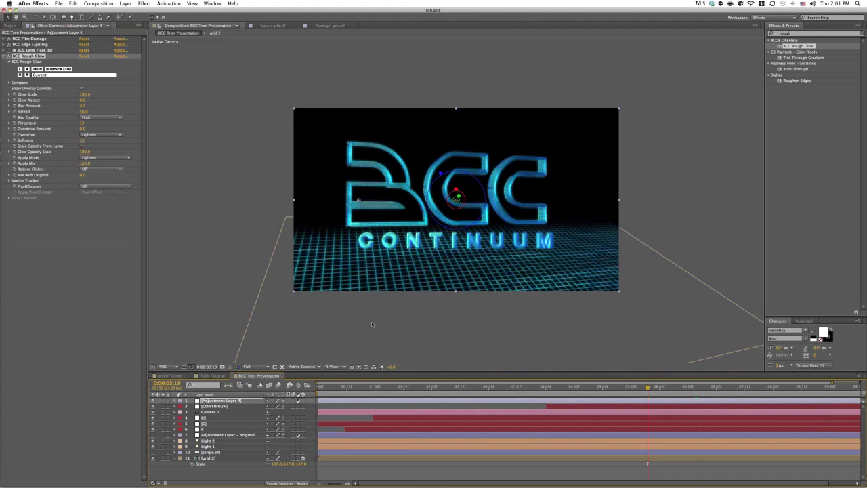
pyautogui.click(615, 391)
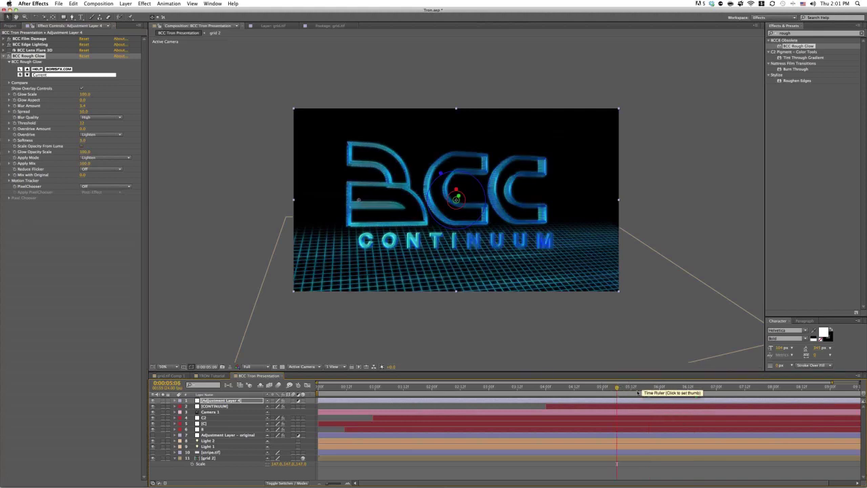
pyautogui.click(638, 391)
pyautogui.click(719, 390)
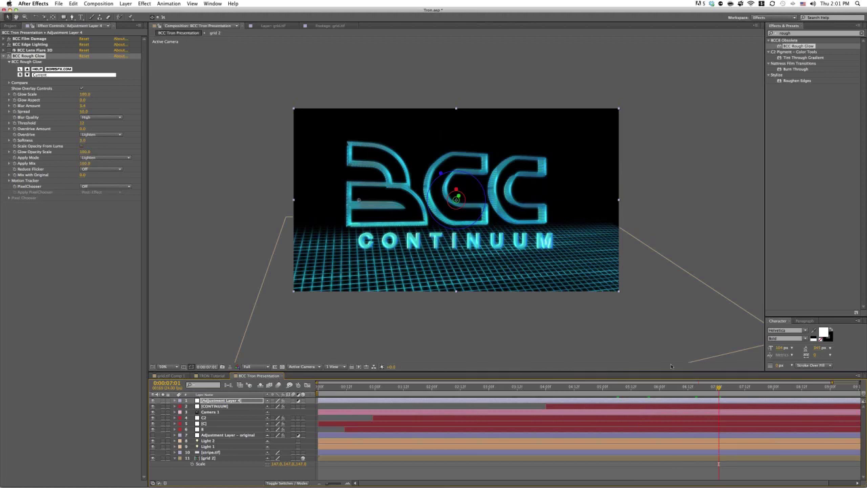
pyautogui.click(671, 388)
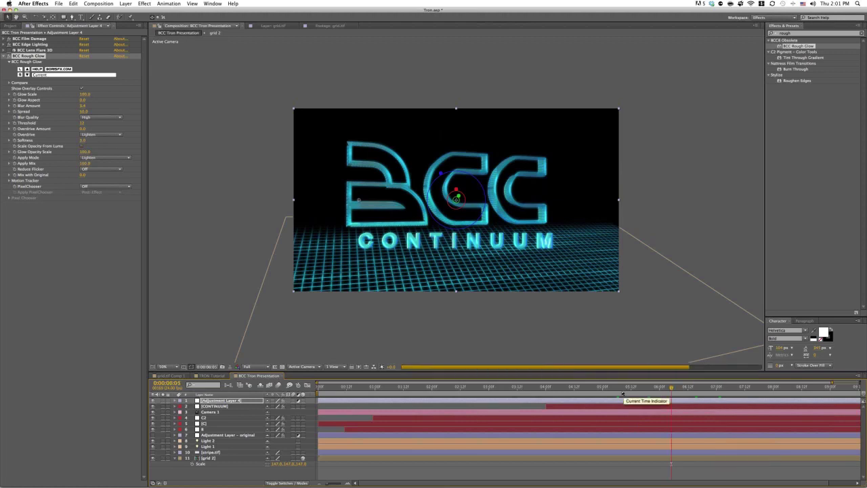
pyautogui.click(586, 388)
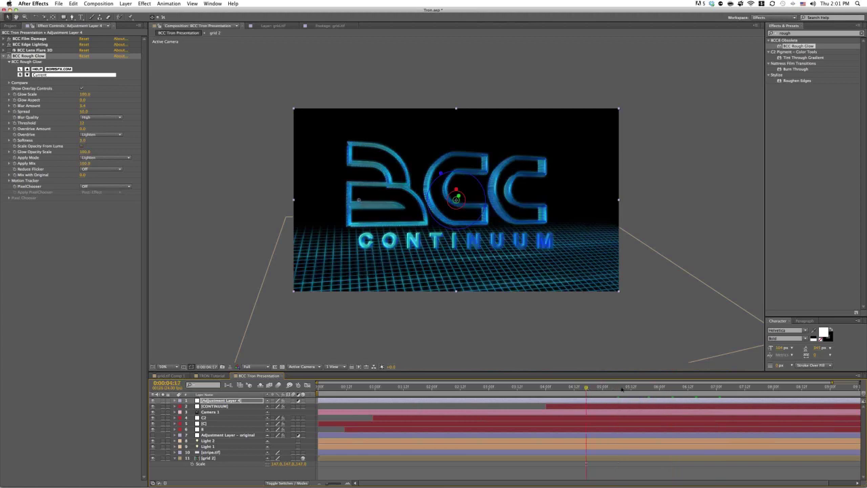
pyautogui.click(709, 386)
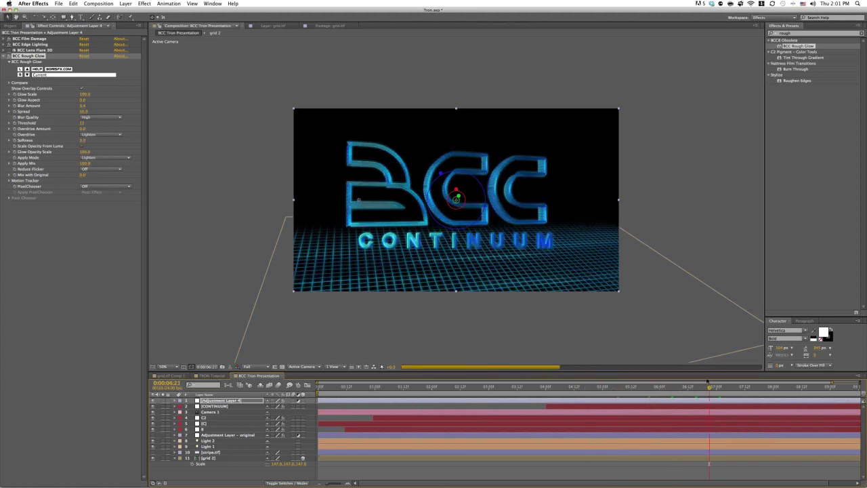